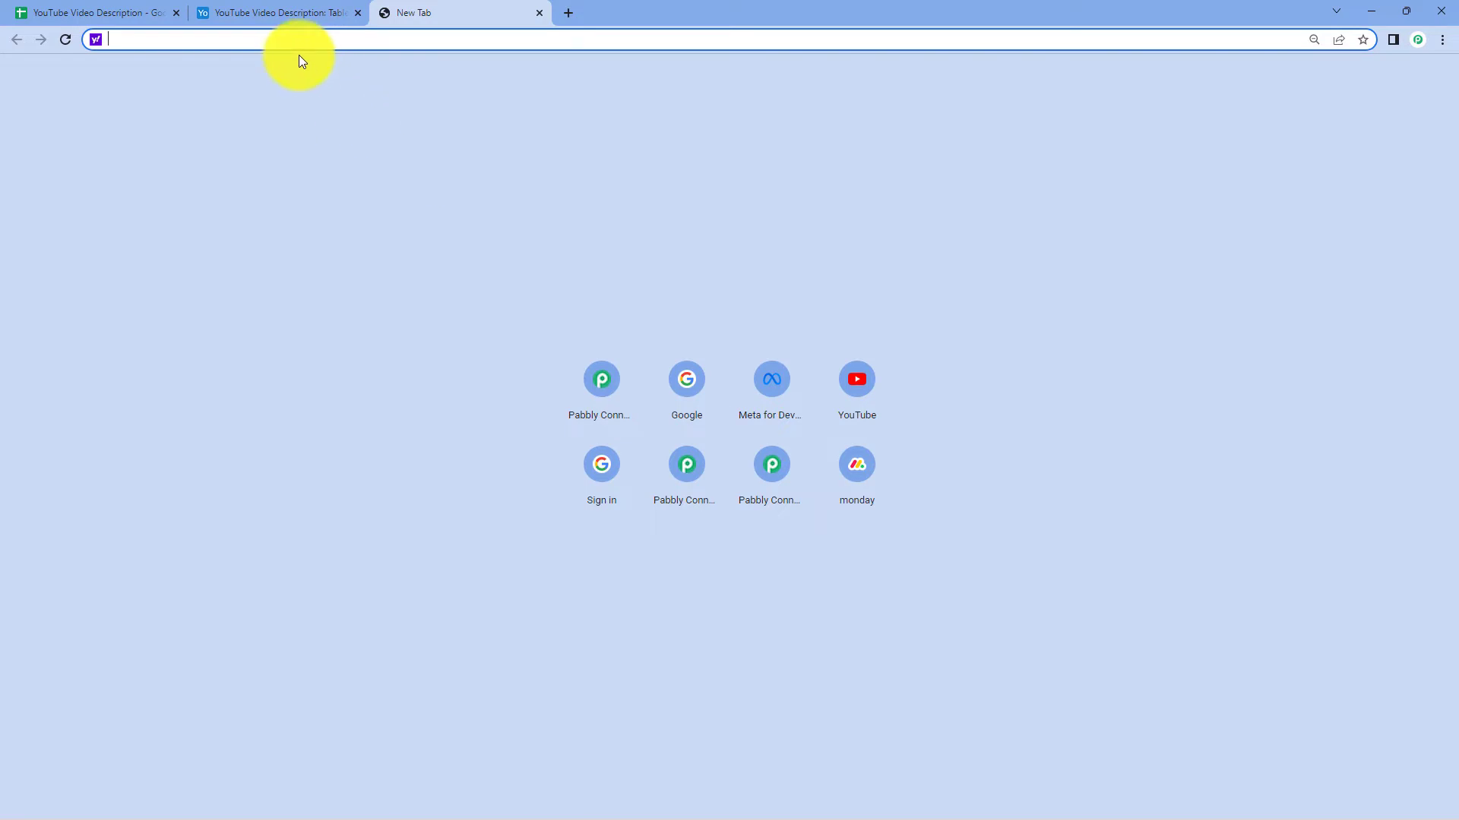
Go to pabbly.com/connect, sign in to the existing account and access Pabbly Connect
type("pab")
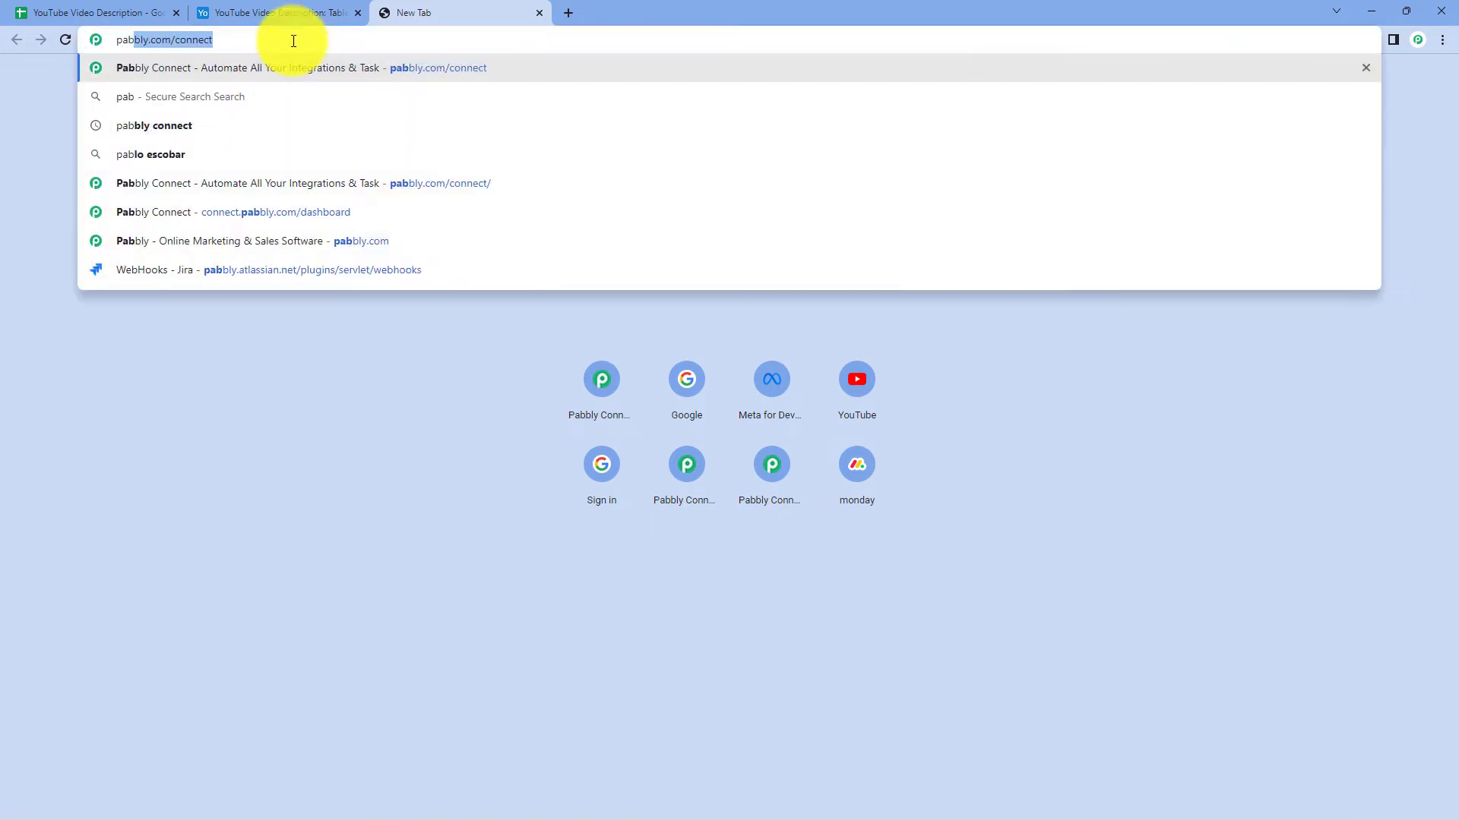
type("bly.com")
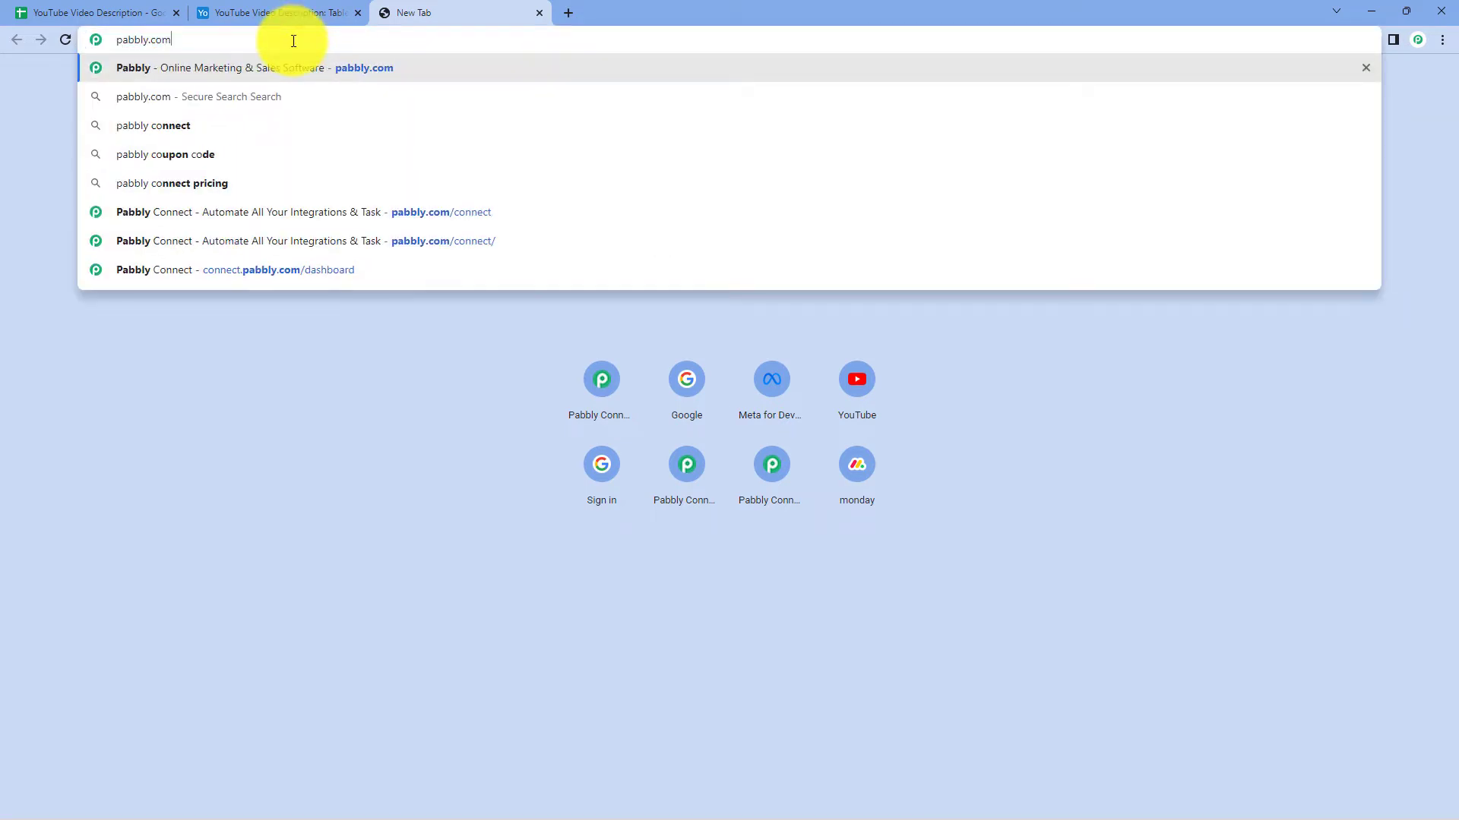
type("/connect")
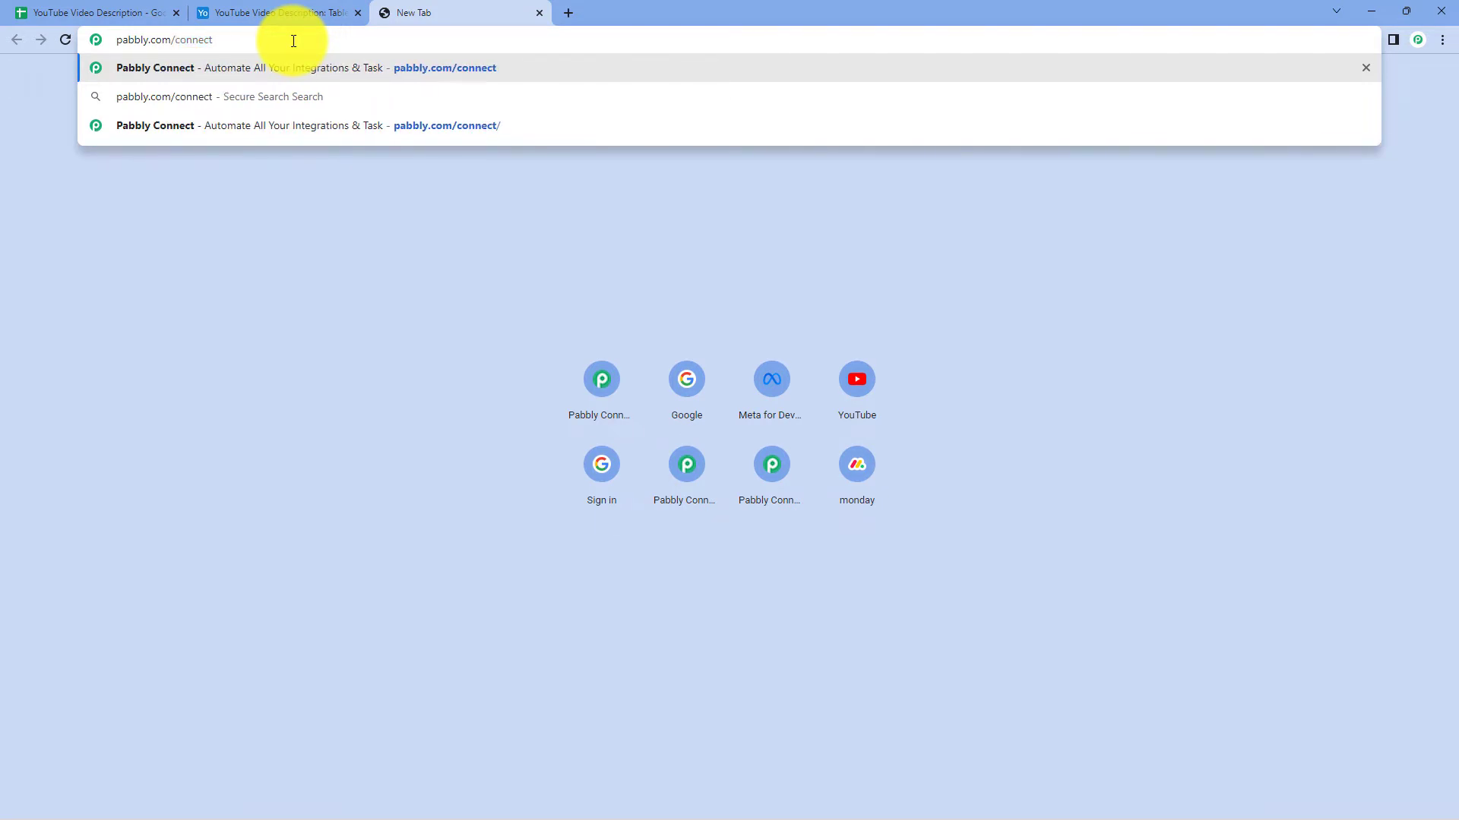
key("Return")
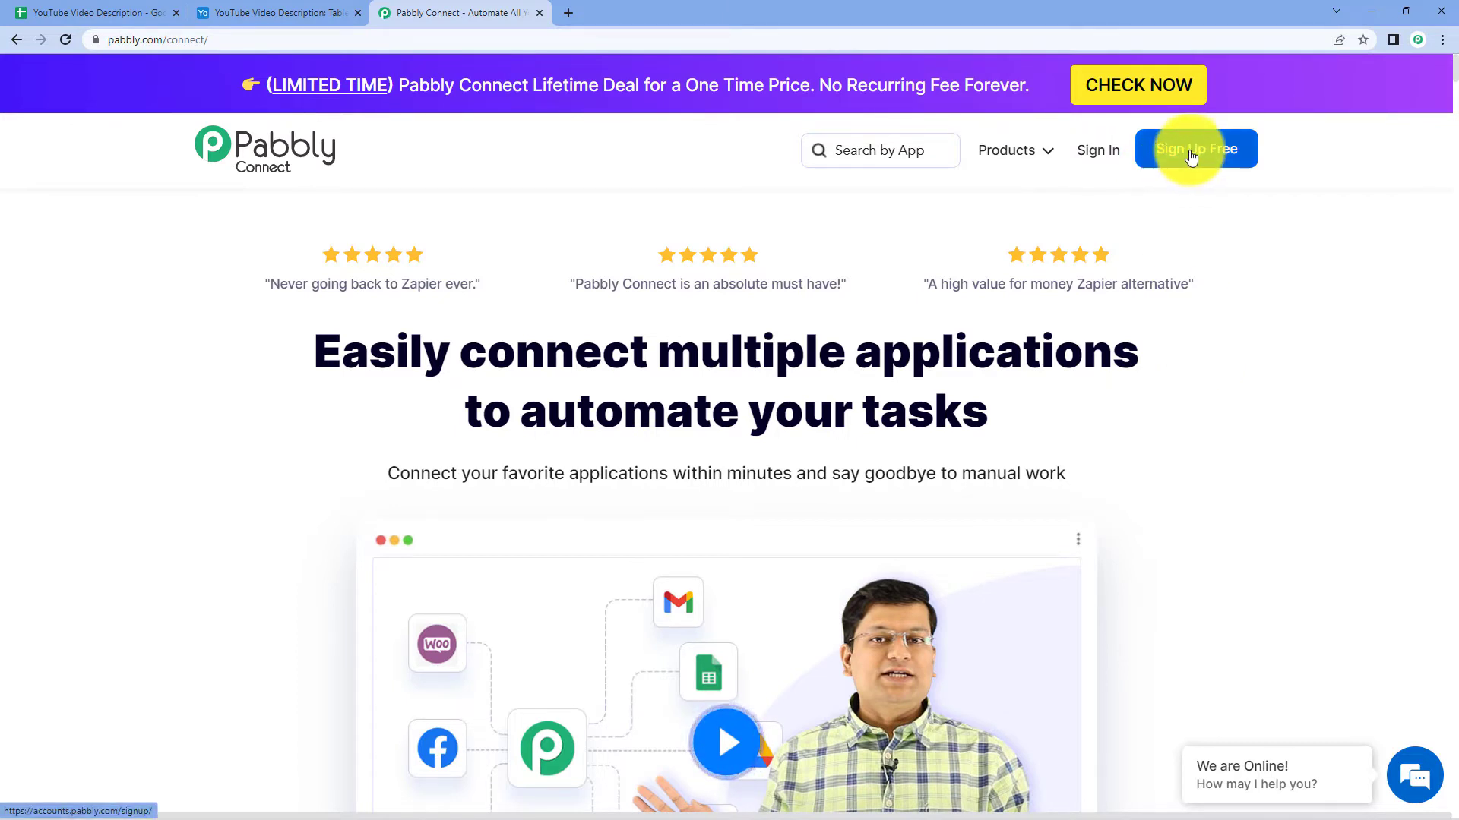
left_click(1103, 155)
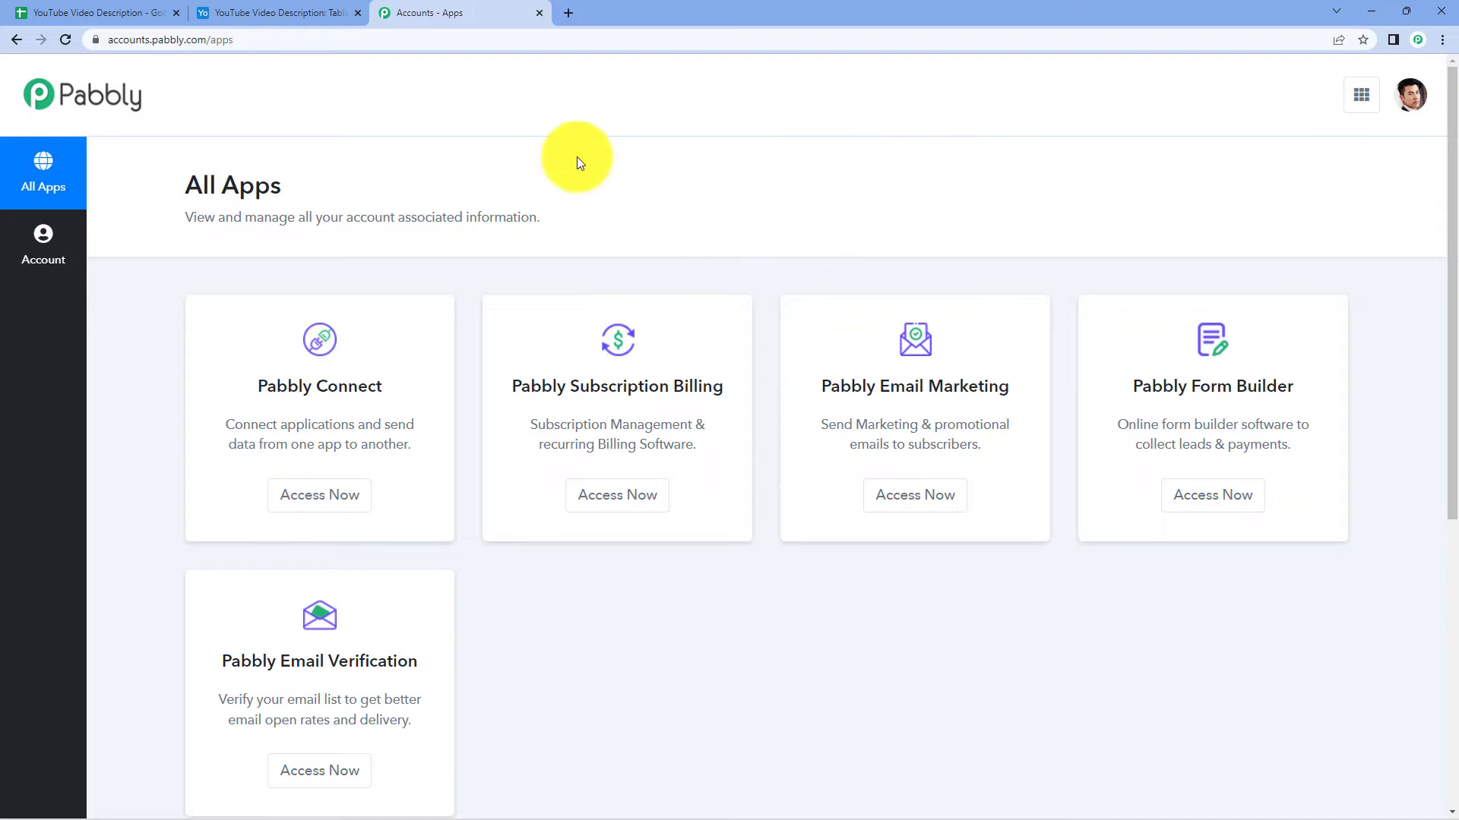
left_click(308, 514)
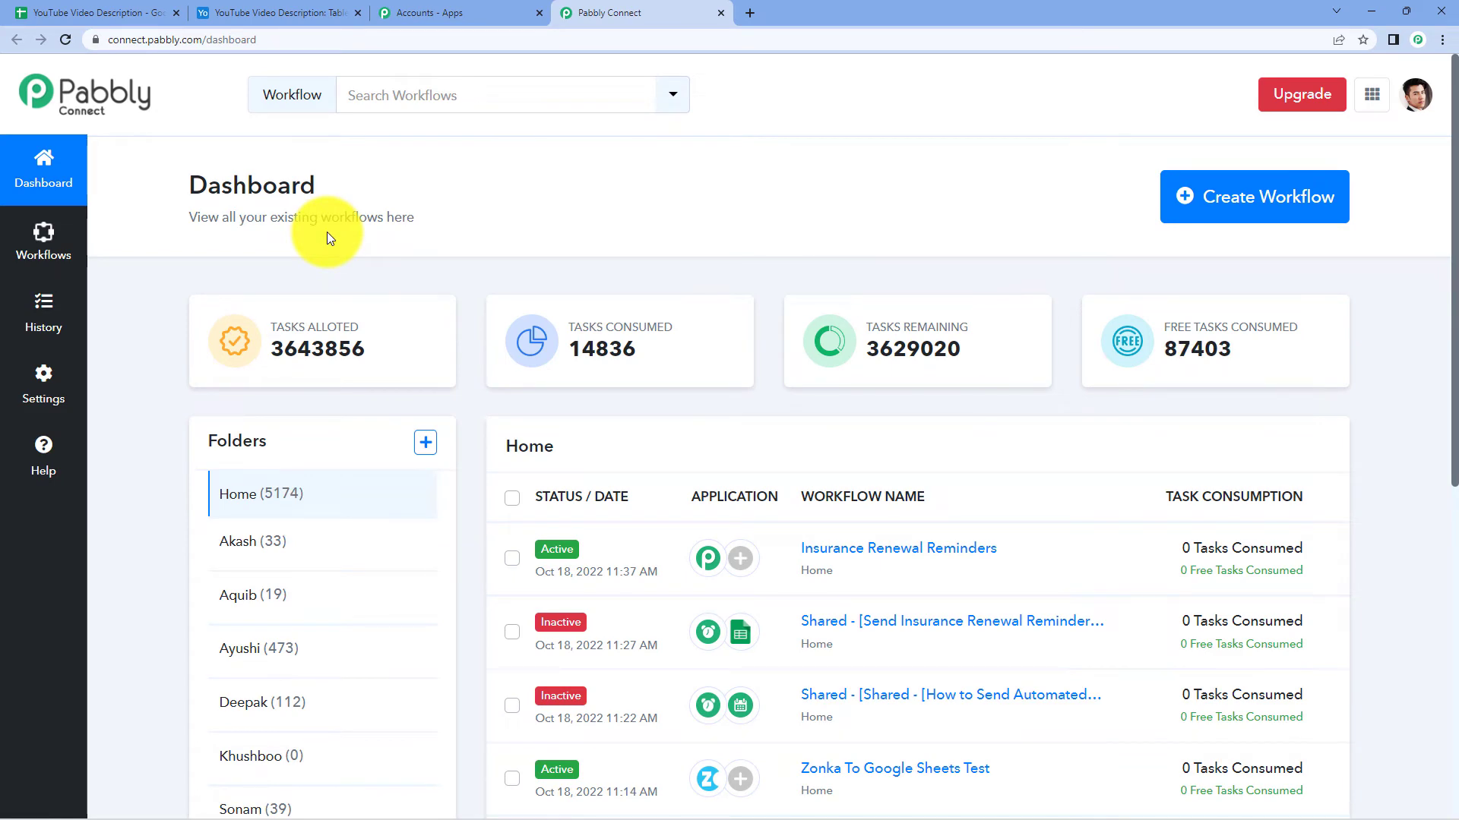
Create a workflow named "Automatically Generate YouTube Video Description"
left_click(1263, 191)
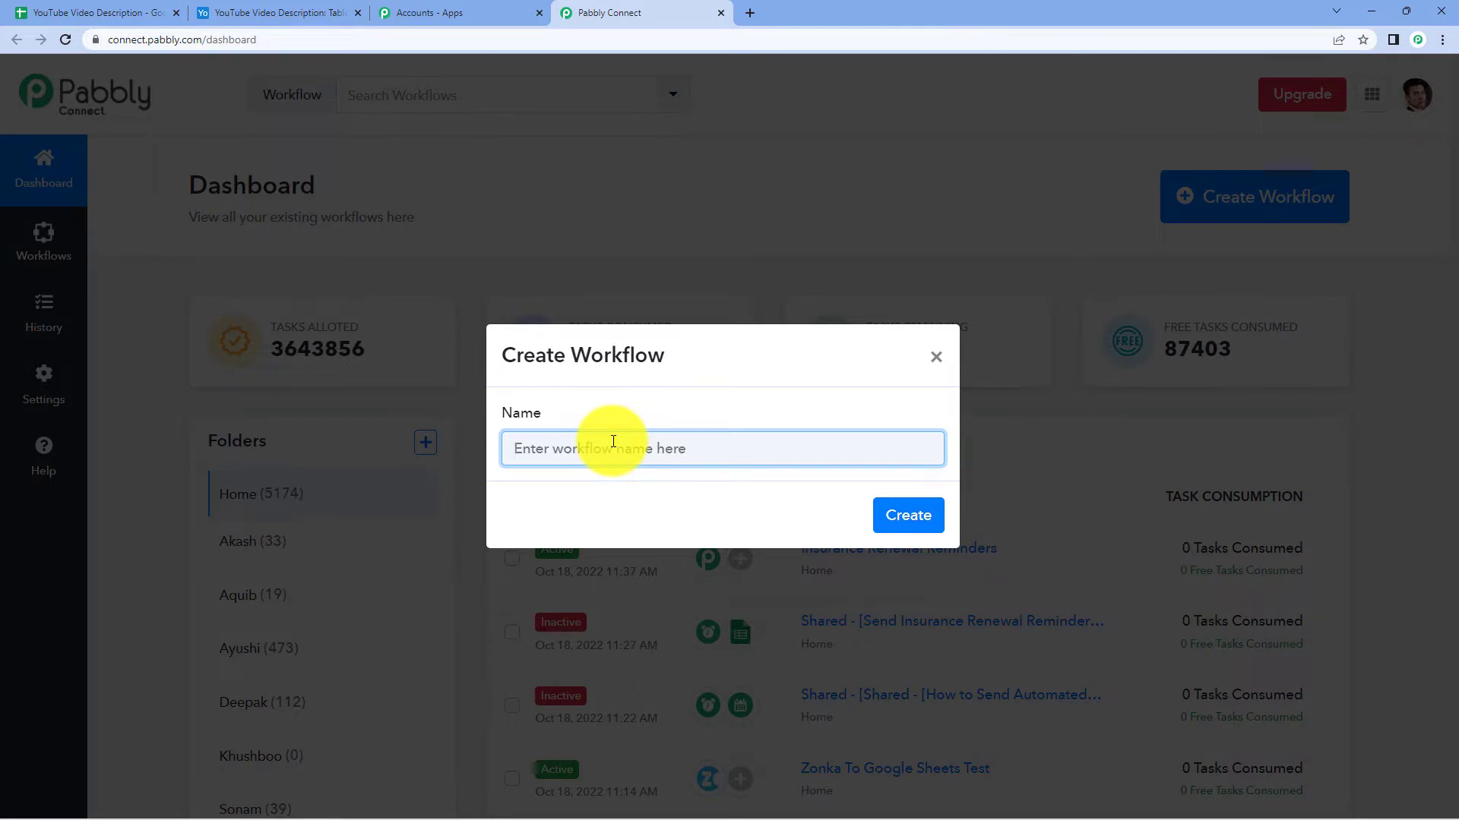
type("Automatically Cenerate YouTube Video")
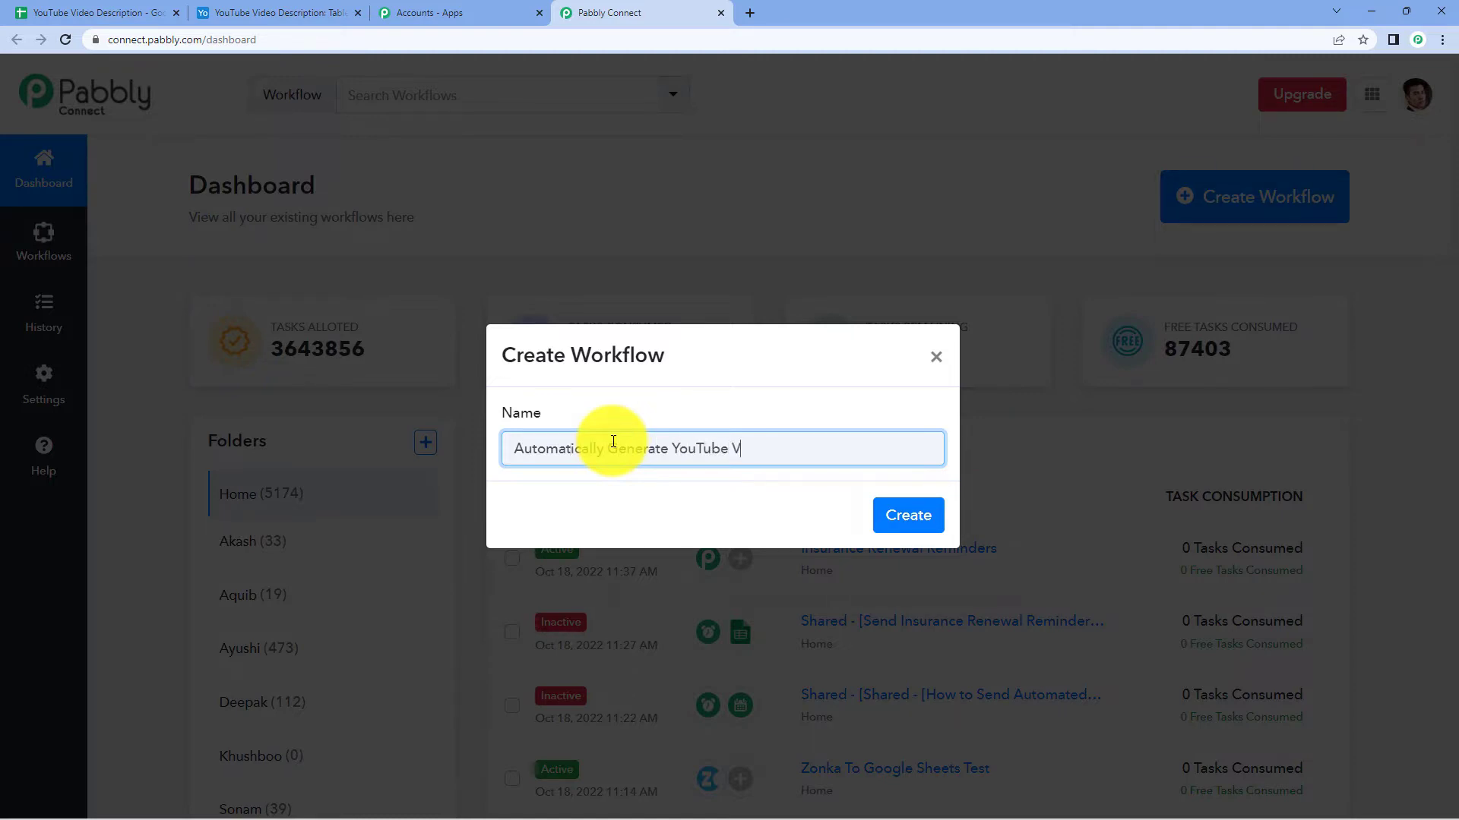
type(" Description")
left_click(931, 517)
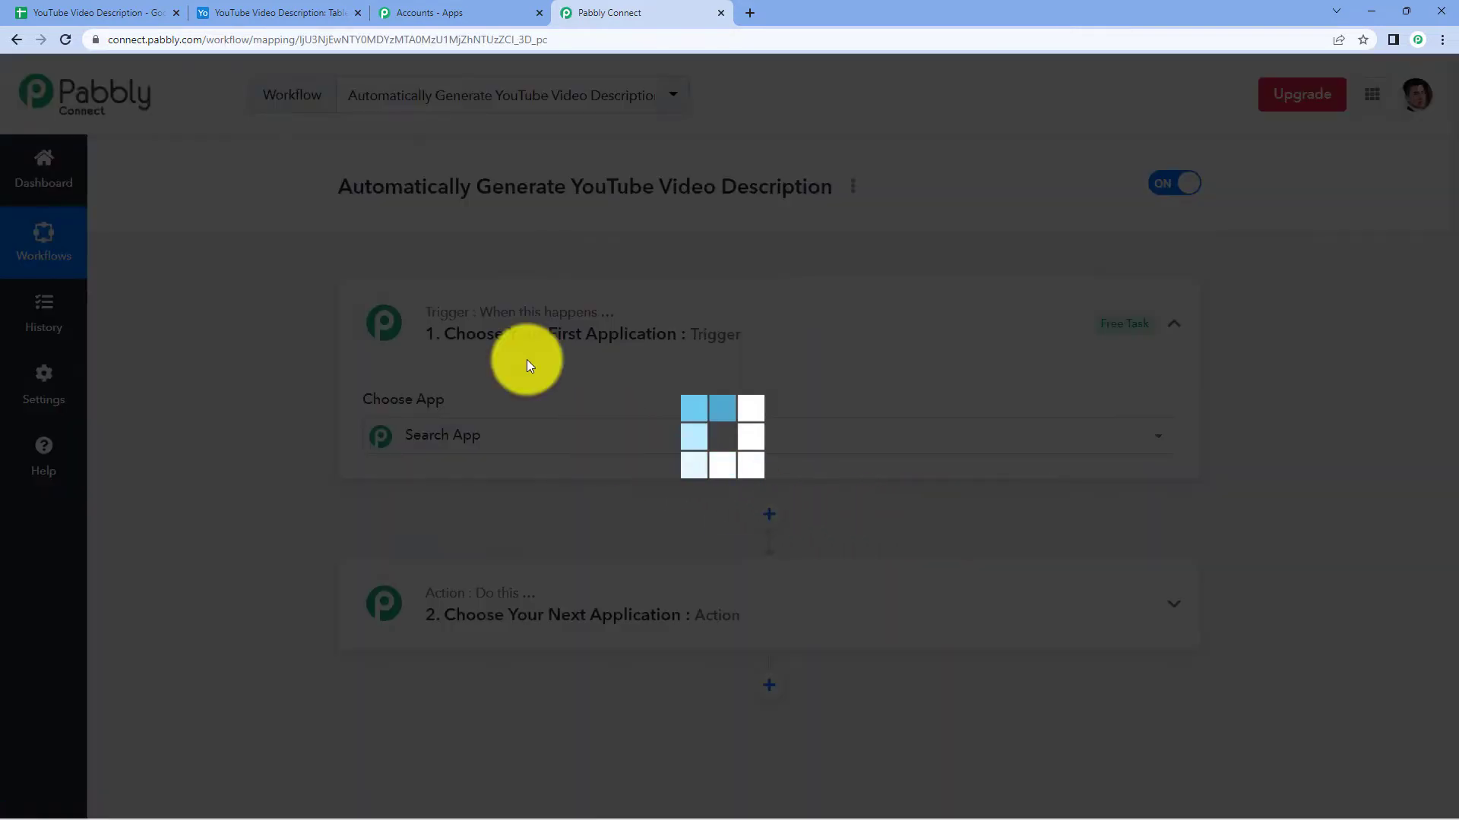
Examine the new workflow's trigger and action sections and the app choices each one offers
left_click(748, 322)
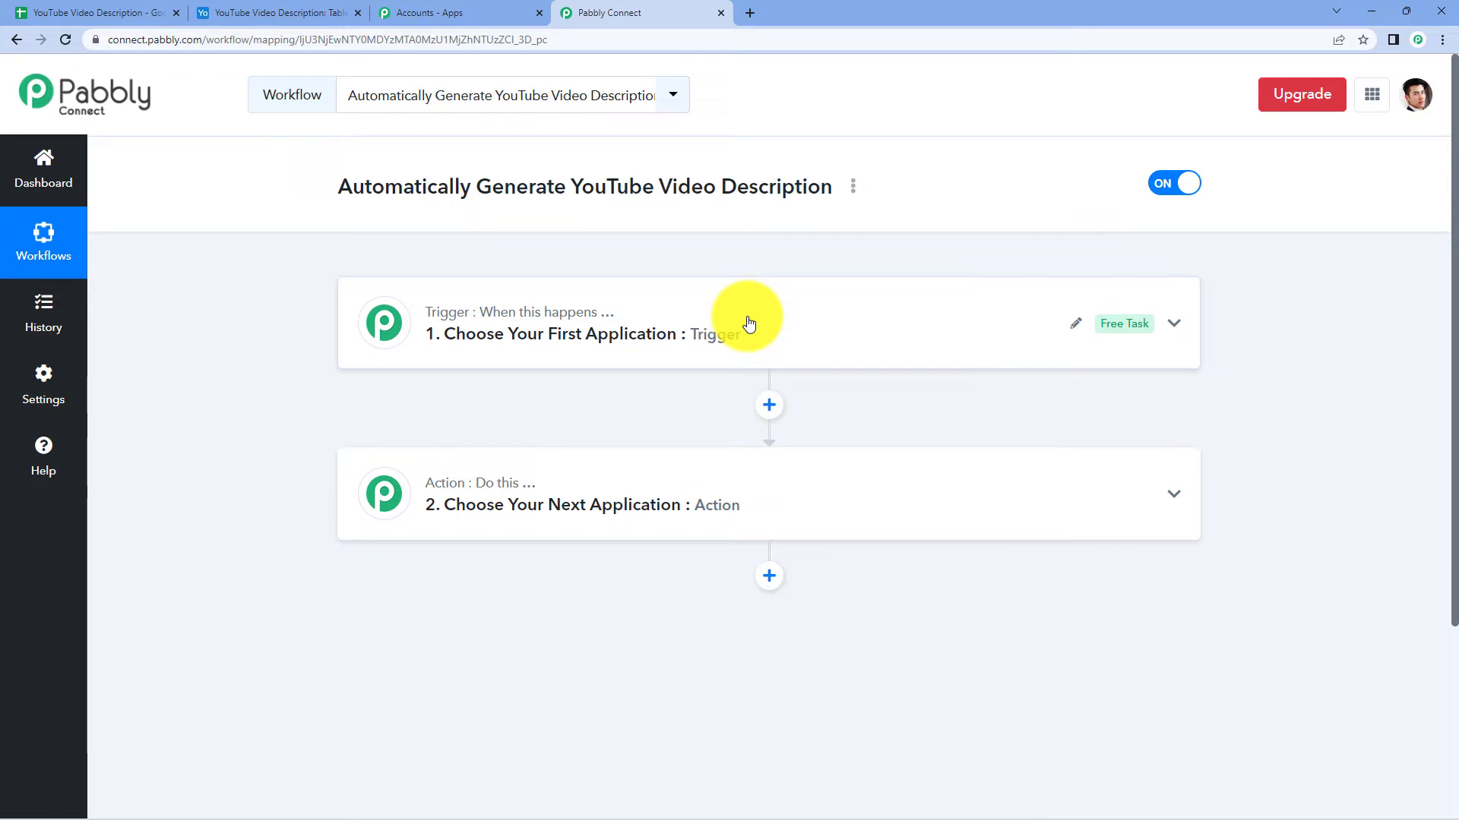
left_click(748, 323)
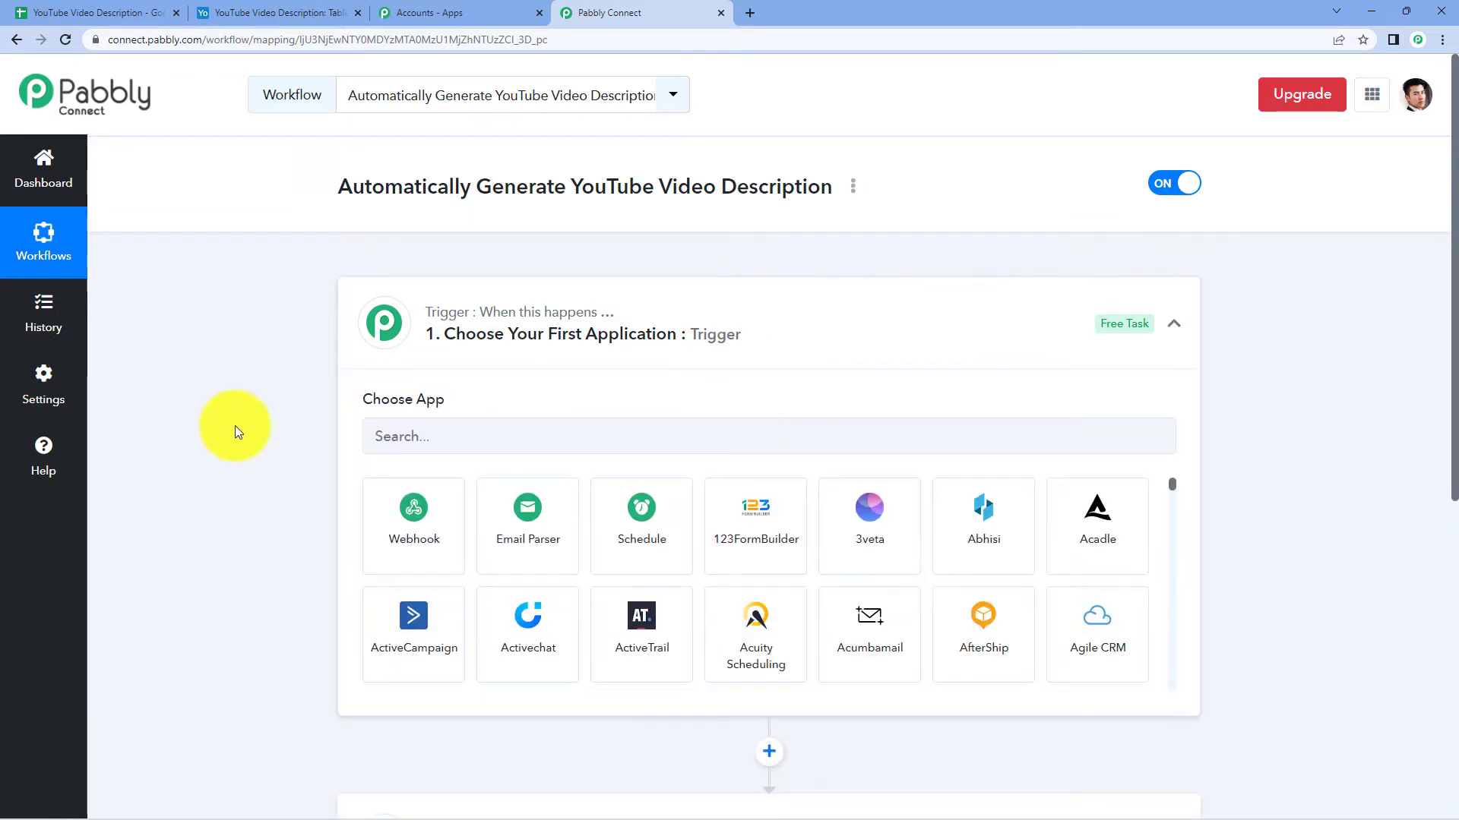
left_click_drag(355, 404, 550, 362)
scroll(550, 362, "down", 5)
left_click(521, 426)
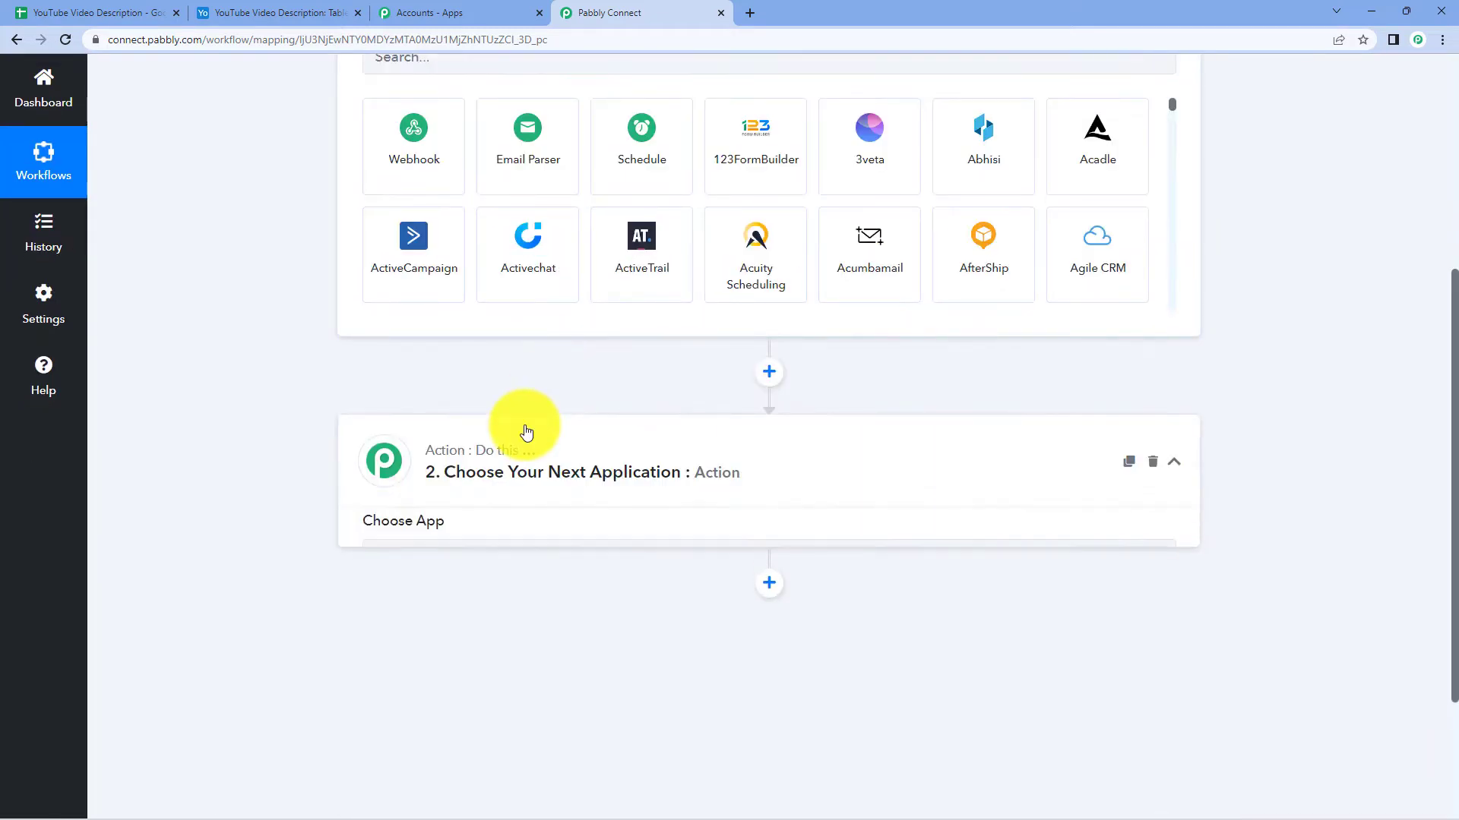
scroll(455, 395, "down", 2)
left_click_drag(357, 386, 485, 407)
scroll(532, 376, "up", 7)
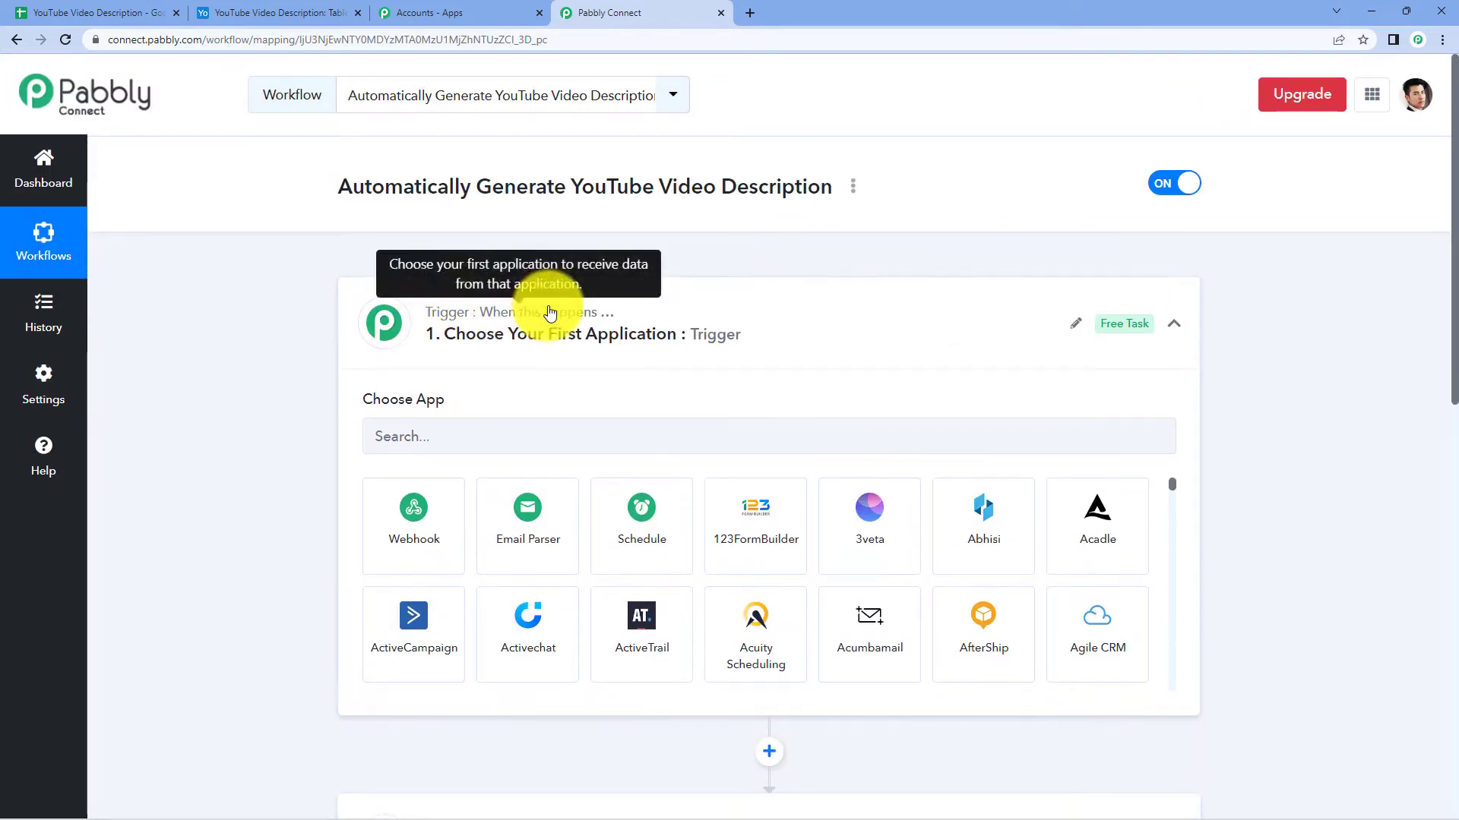
scroll(531, 304, "down", 5)
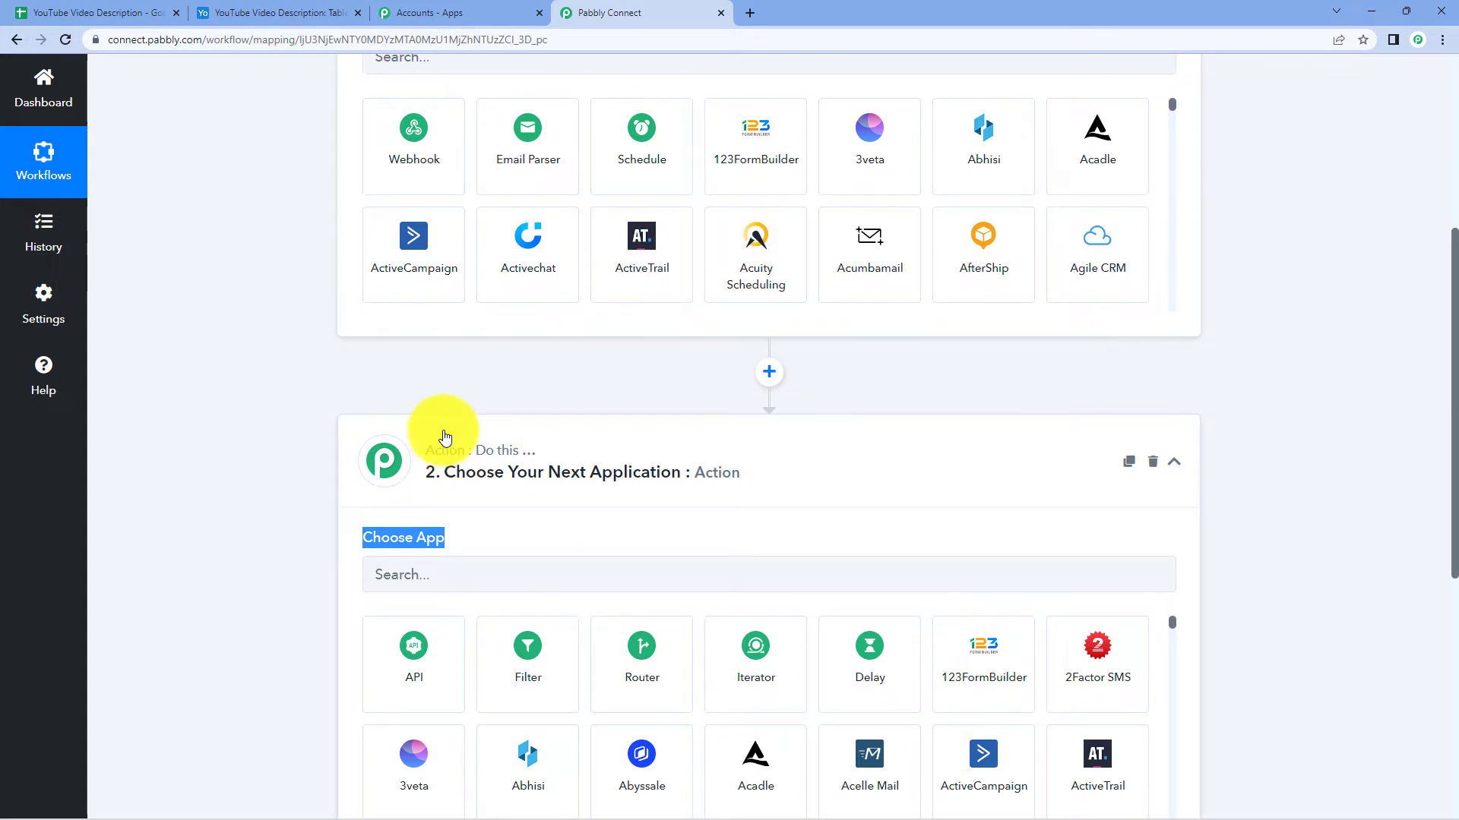
scroll(445, 437, "up", 4)
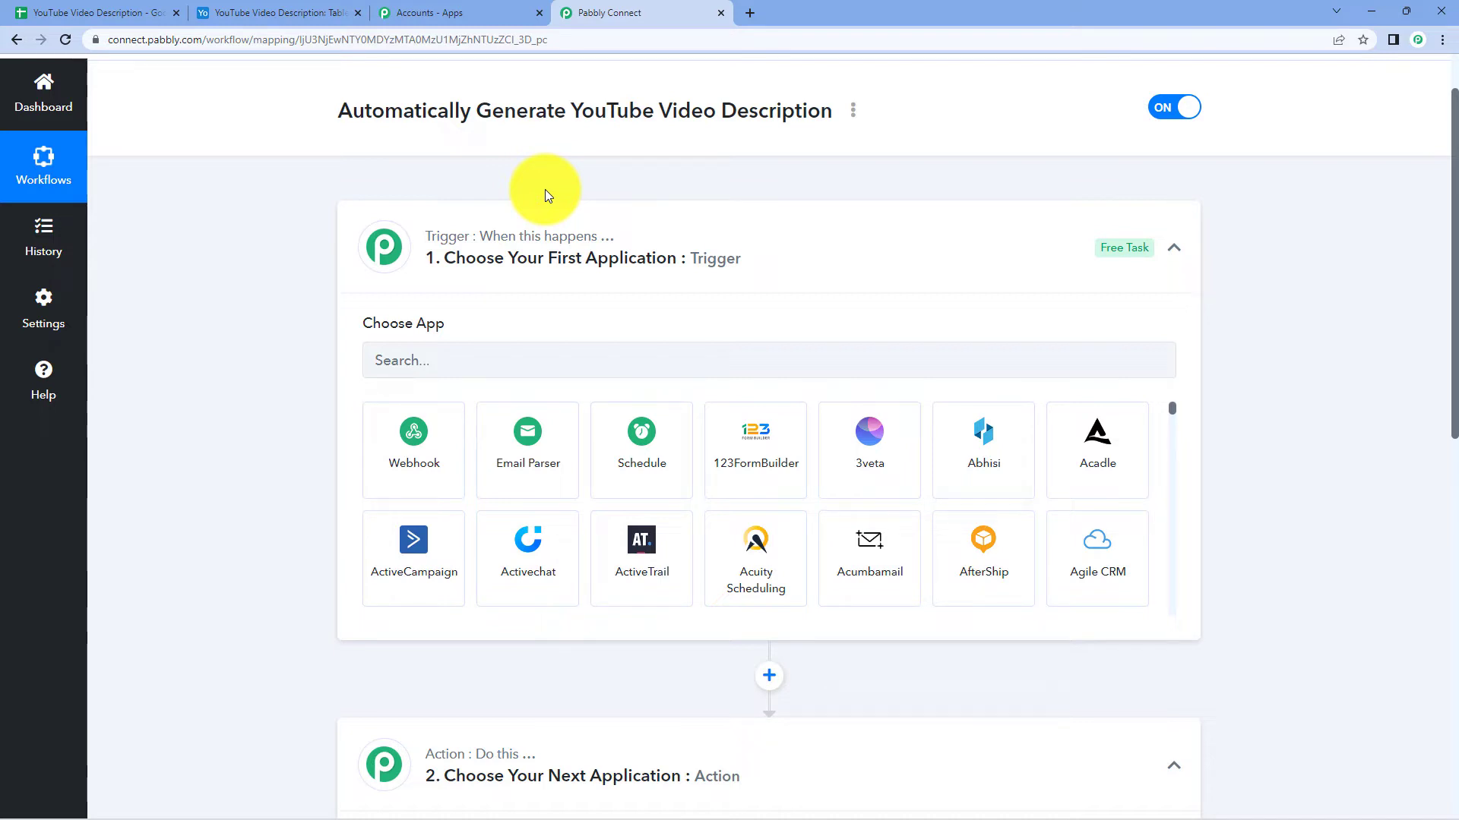
Set the workflow's trigger app to Google Sheets with the trigger event New or Updated Spreadsheet Row
left_click(479, 352)
type("google sh")
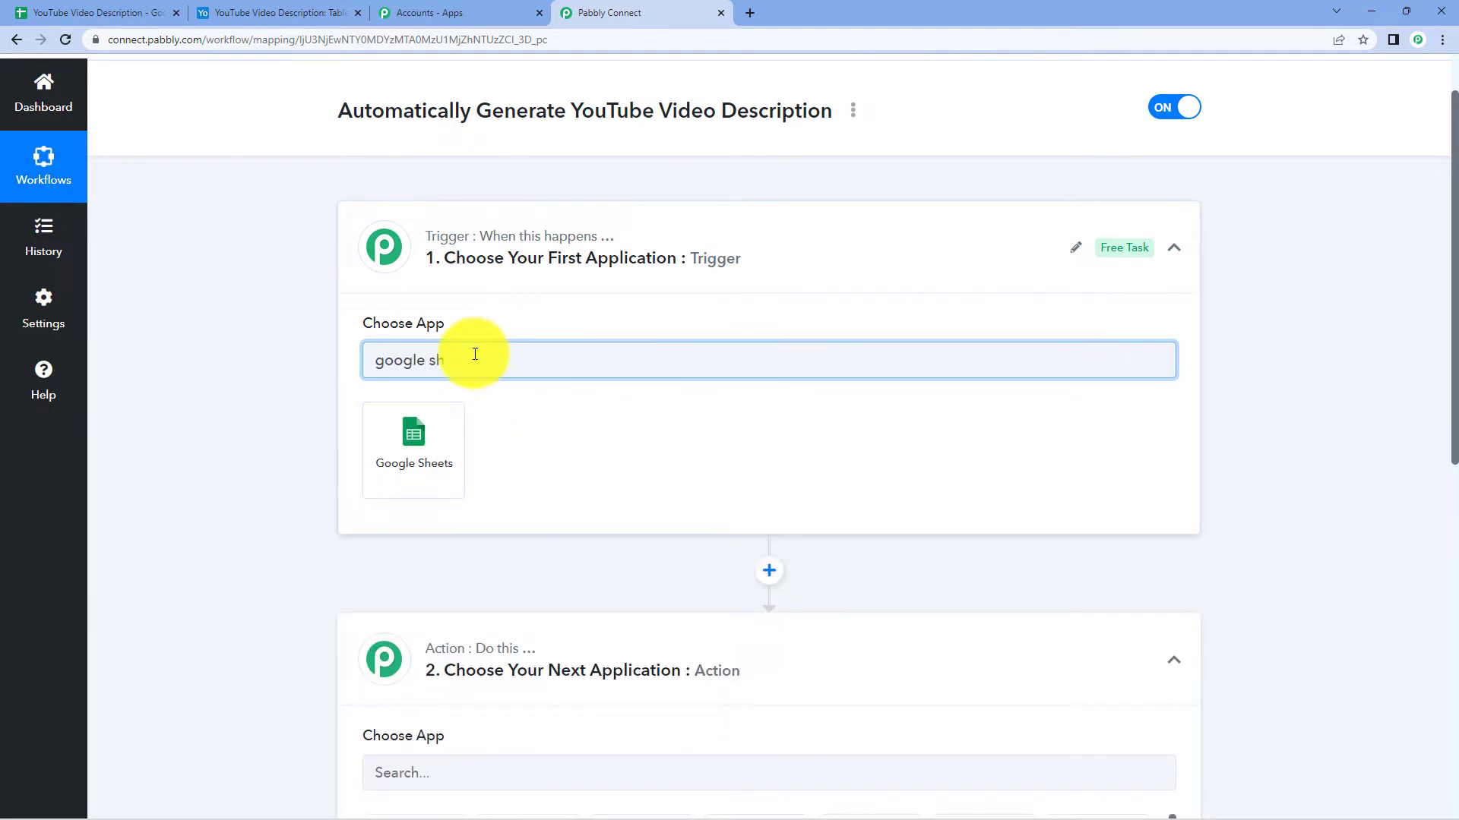
left_click(422, 448)
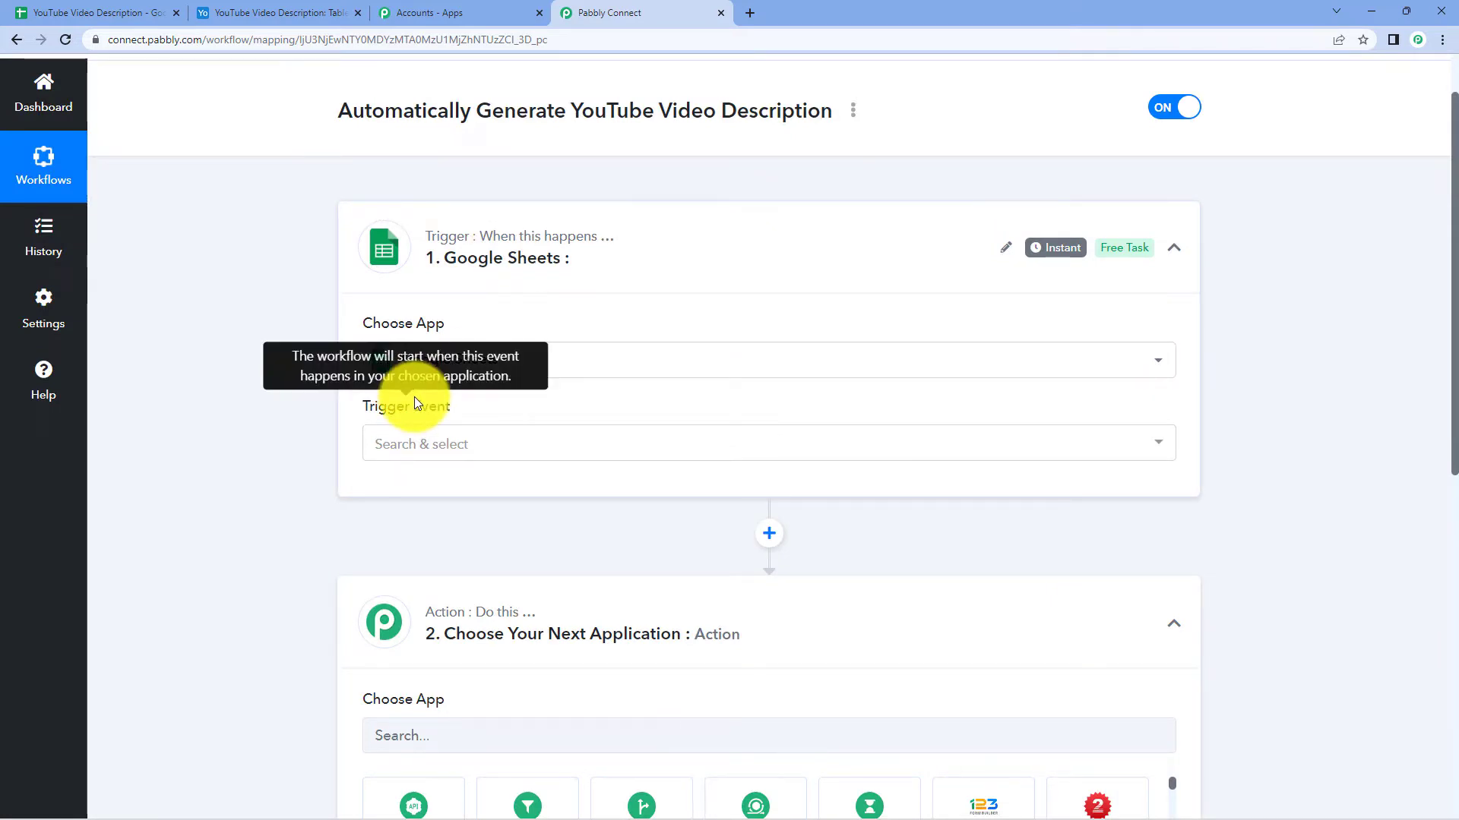
left_click(433, 433)
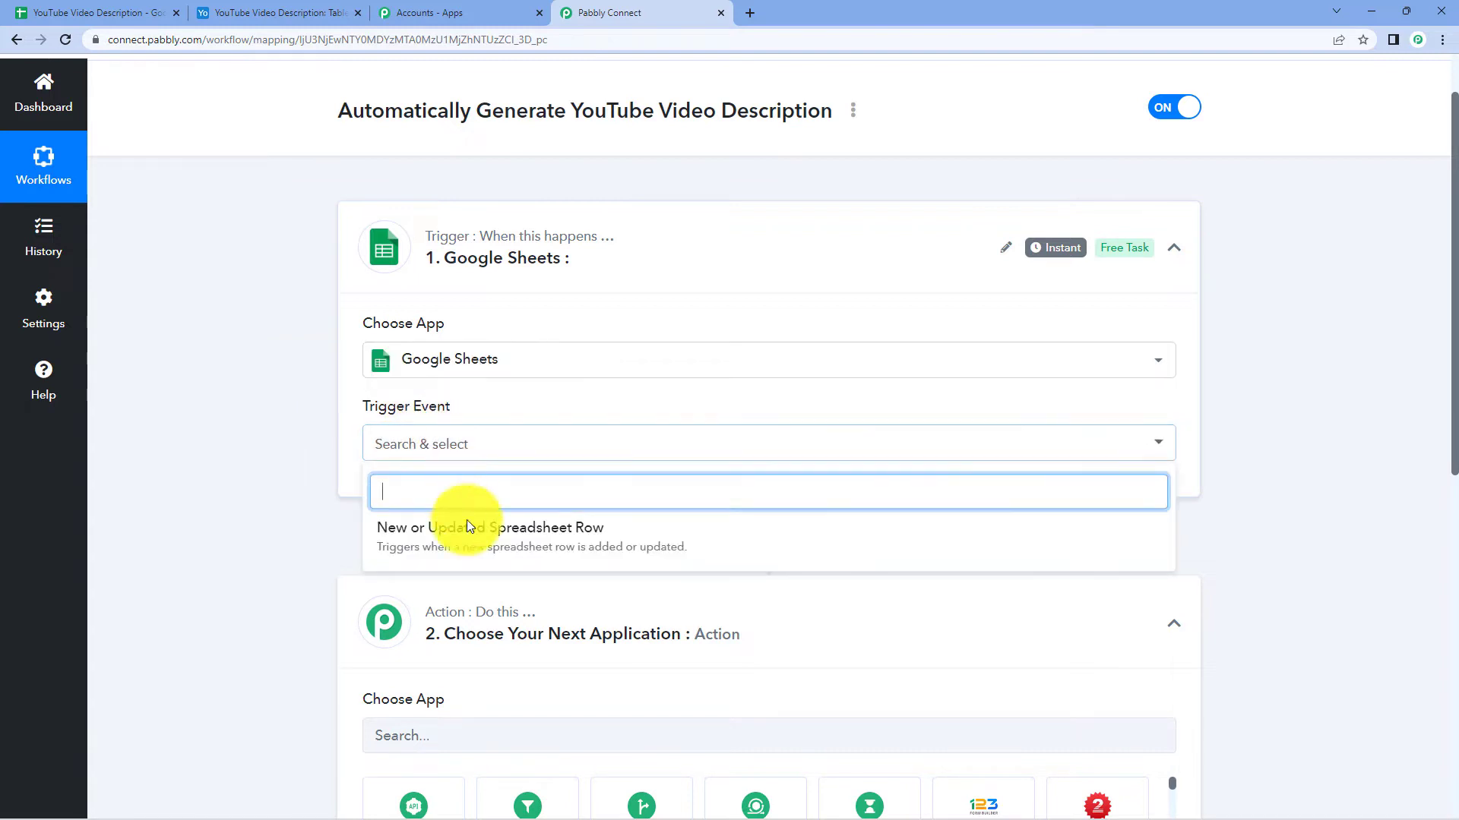
left_click(470, 532)
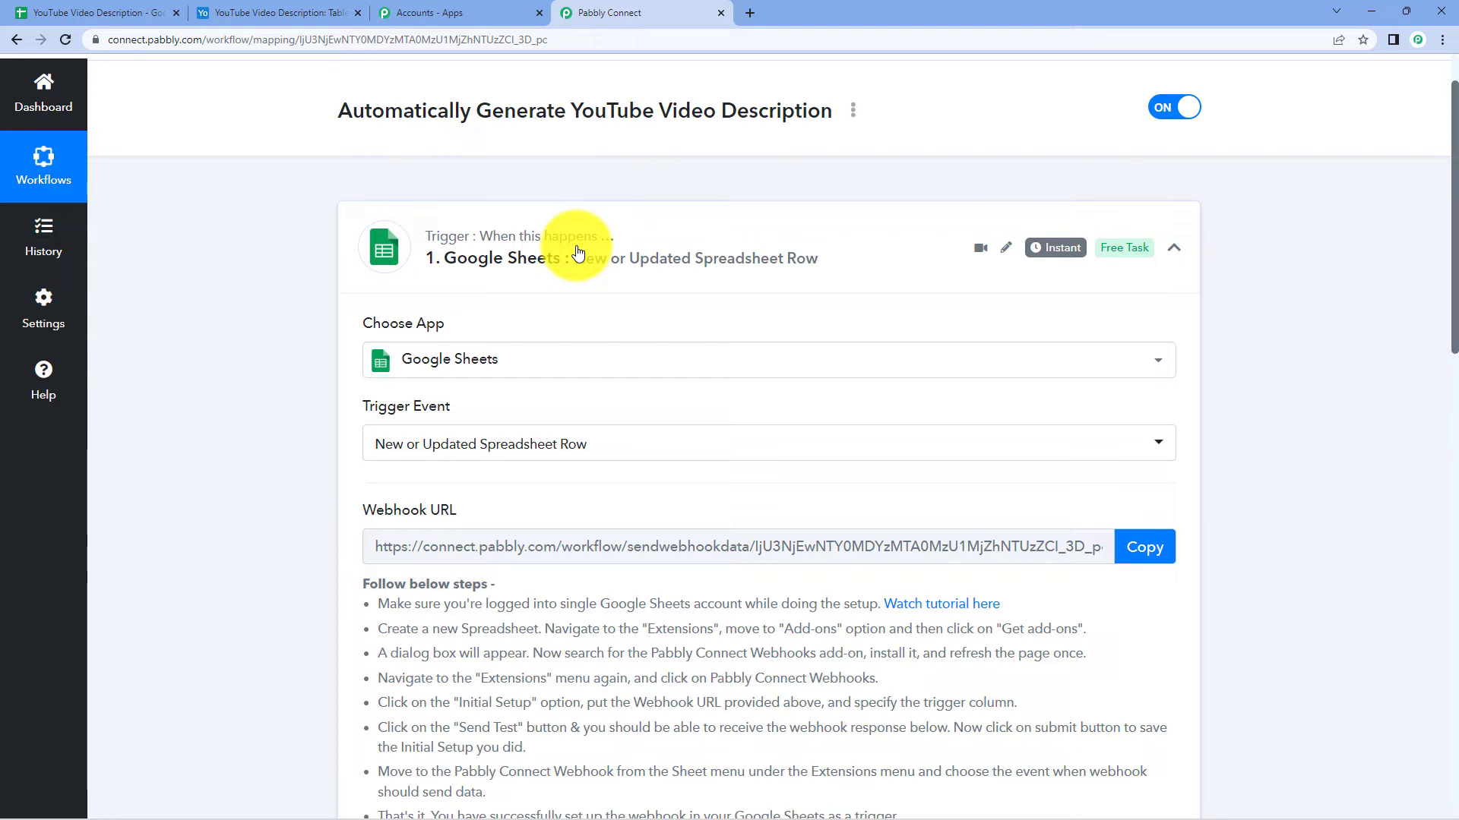
Copy the Google Sheets trigger's webhook URL and review the setup instructions below it
scroll(608, 243, "down", 1)
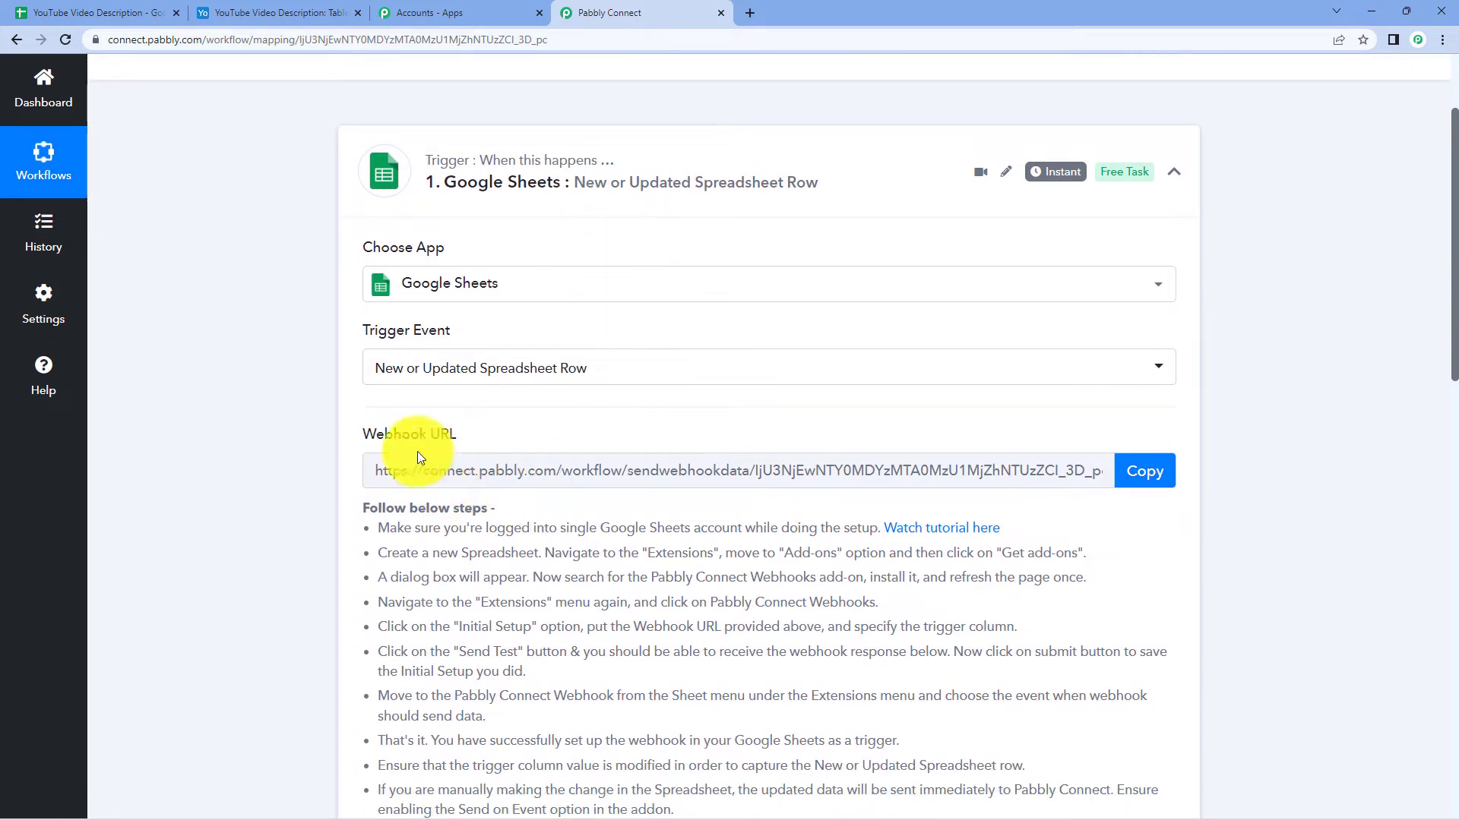
left_click(1152, 472)
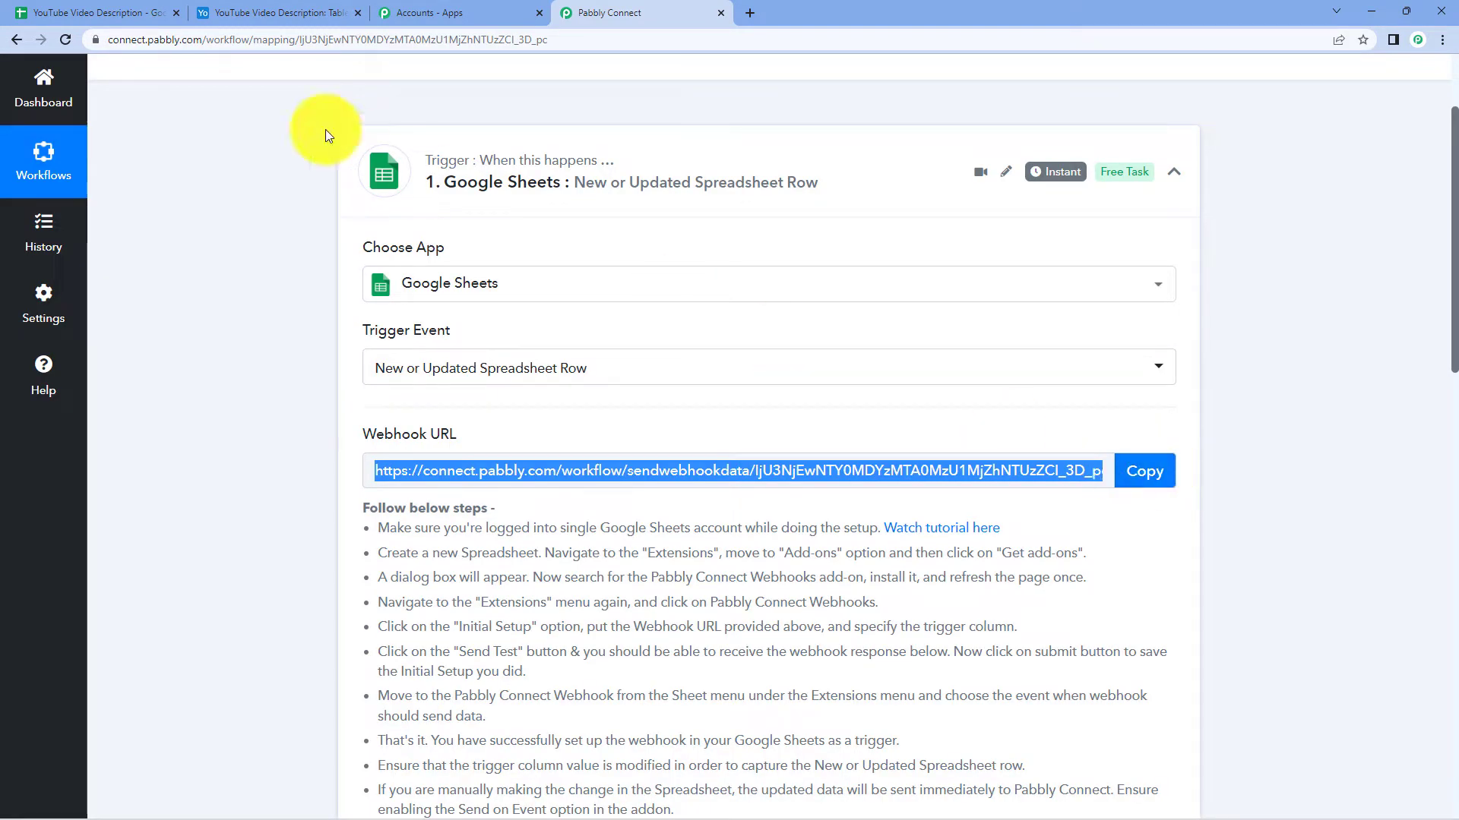
left_click(99, 12)
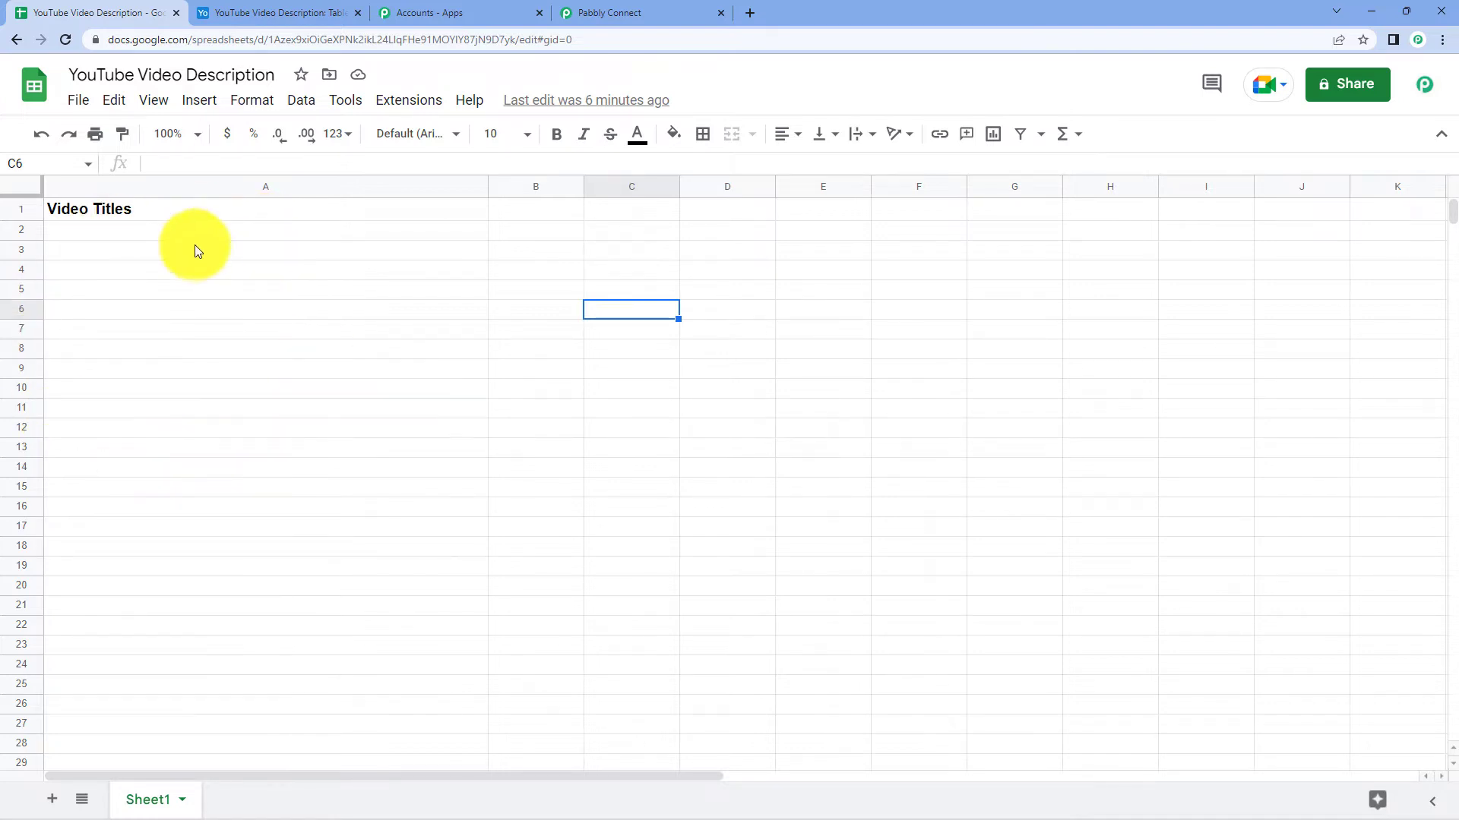
left_click(619, 10)
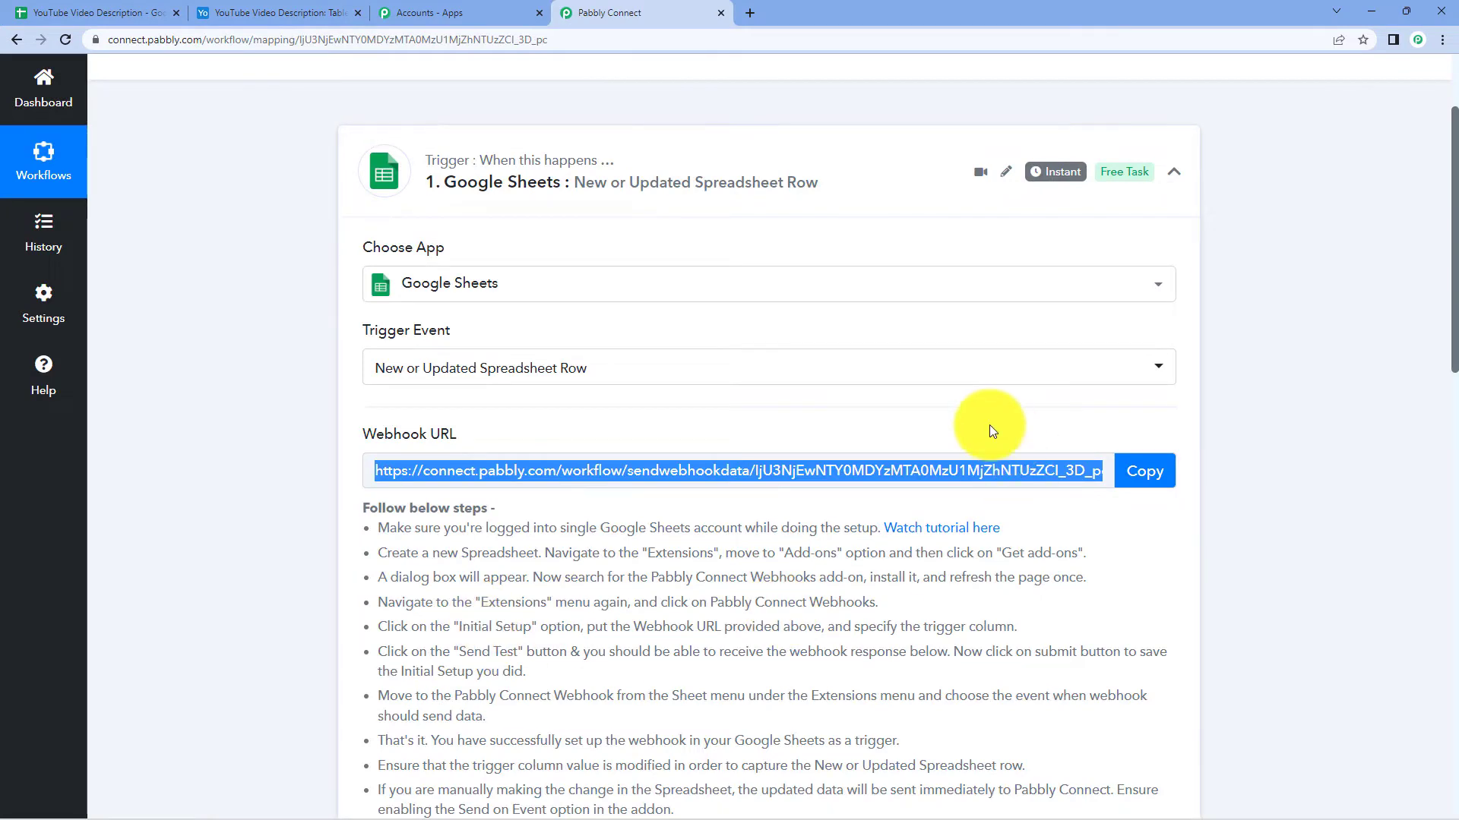
scroll(931, 466, "down", 5)
scroll(932, 466, "up", 2)
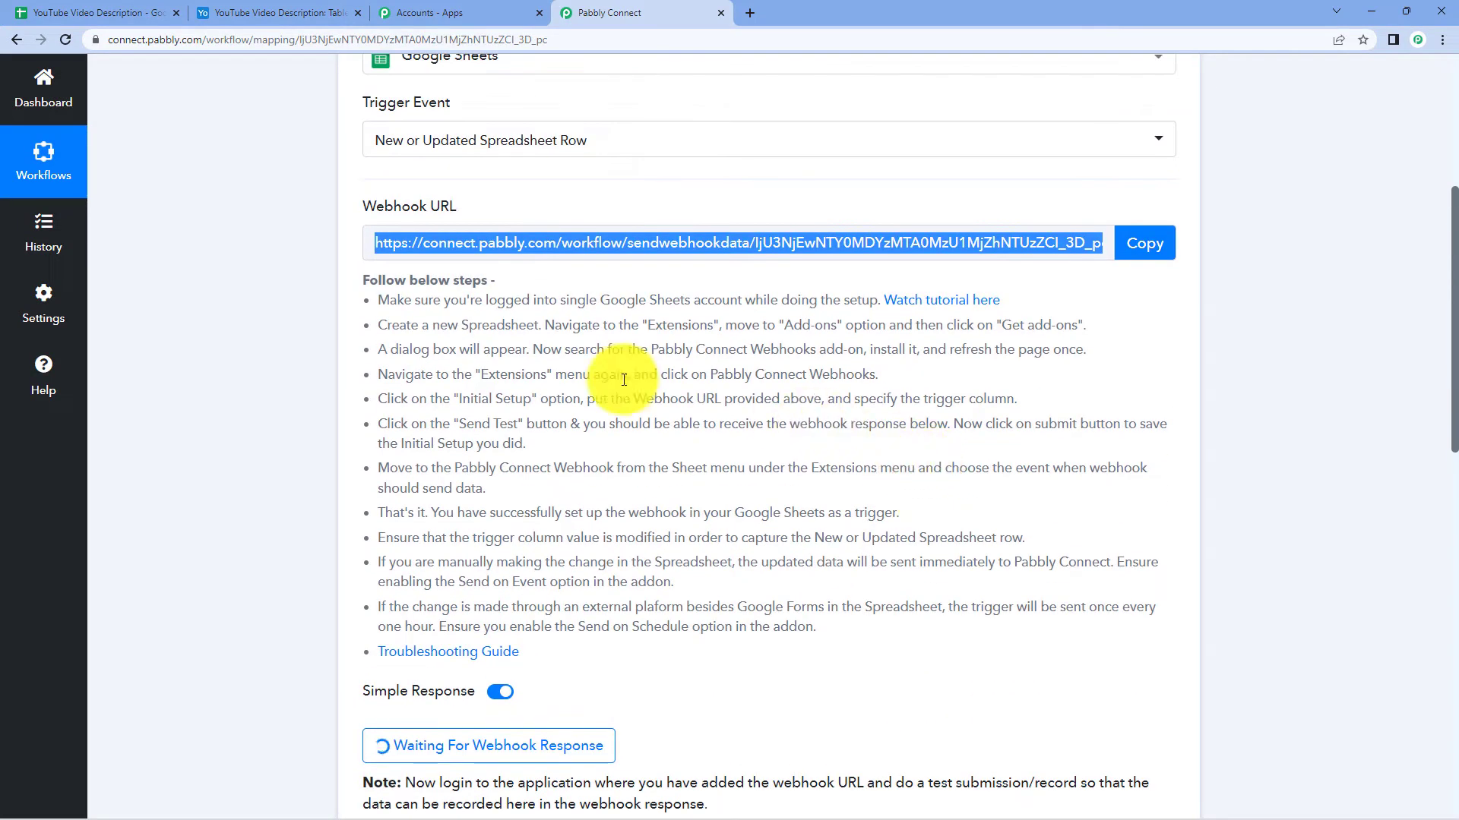
In the YouTube Video Description spreadsheet, search the Google Workspace Marketplace for the Pabbly Connect Webhooks add-on, then close the marketplace
left_click(114, 11)
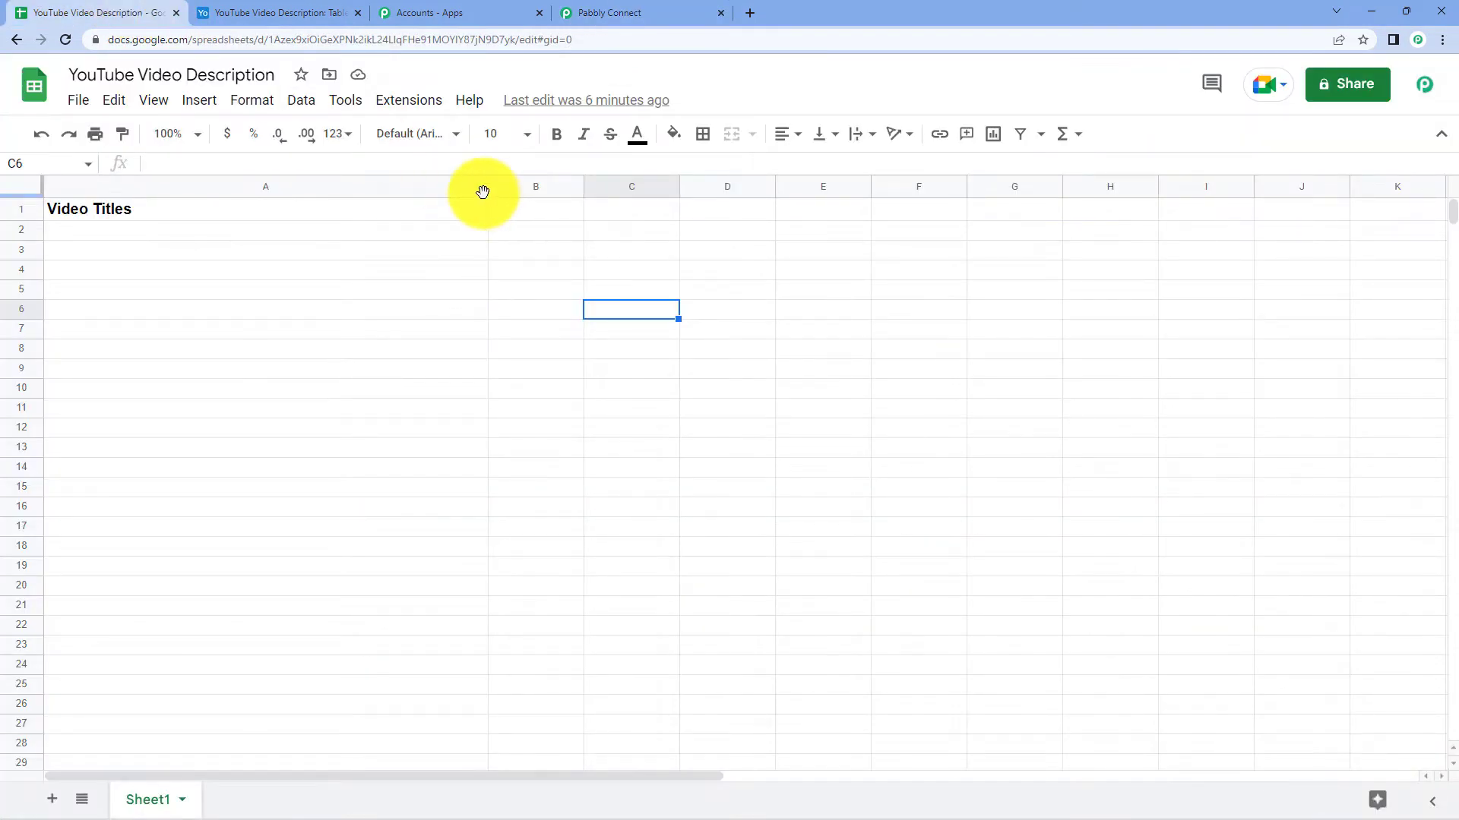
left_click(415, 104)
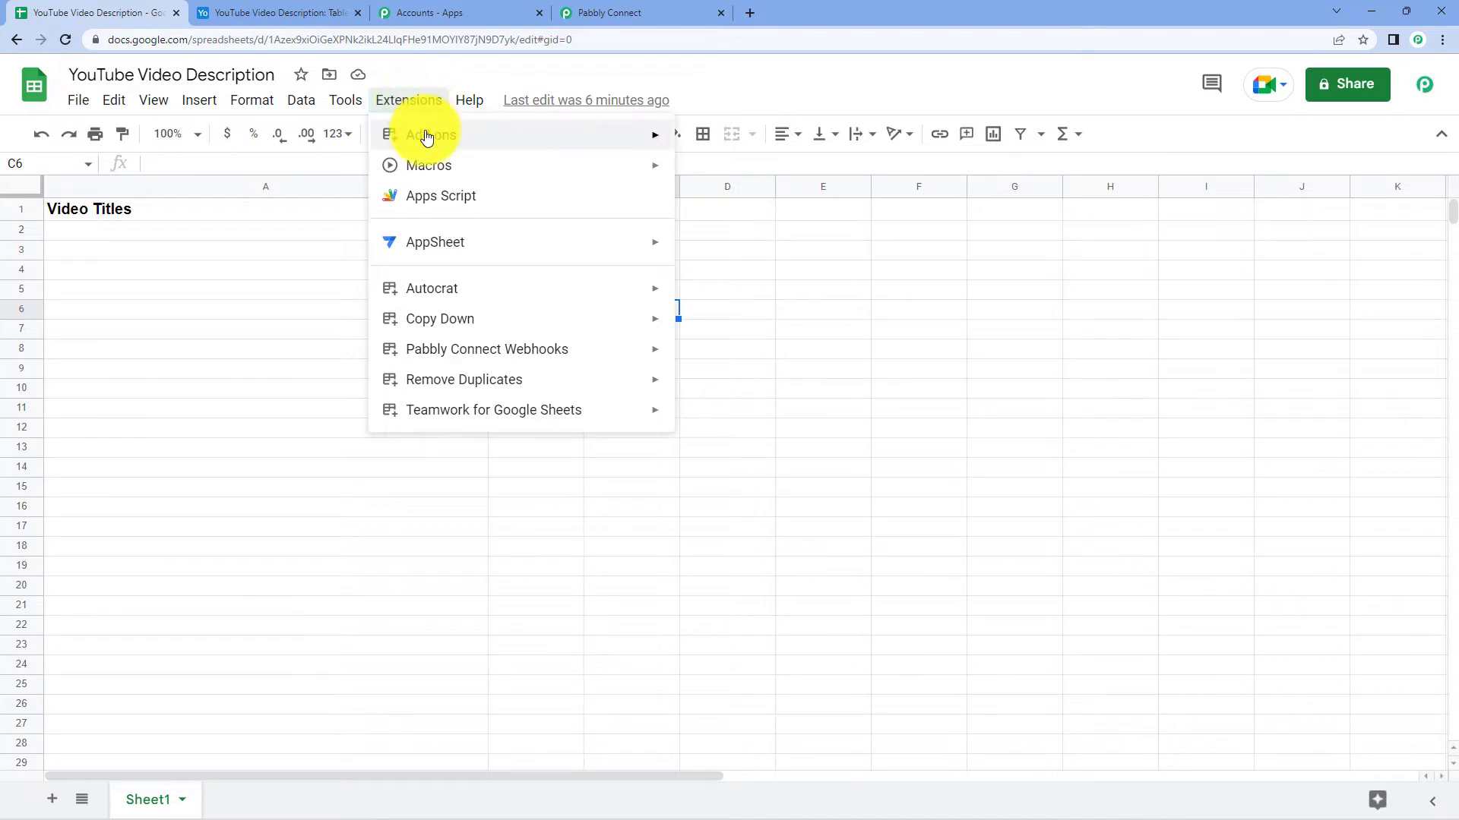
mouse_move(423, 137)
left_click(714, 137)
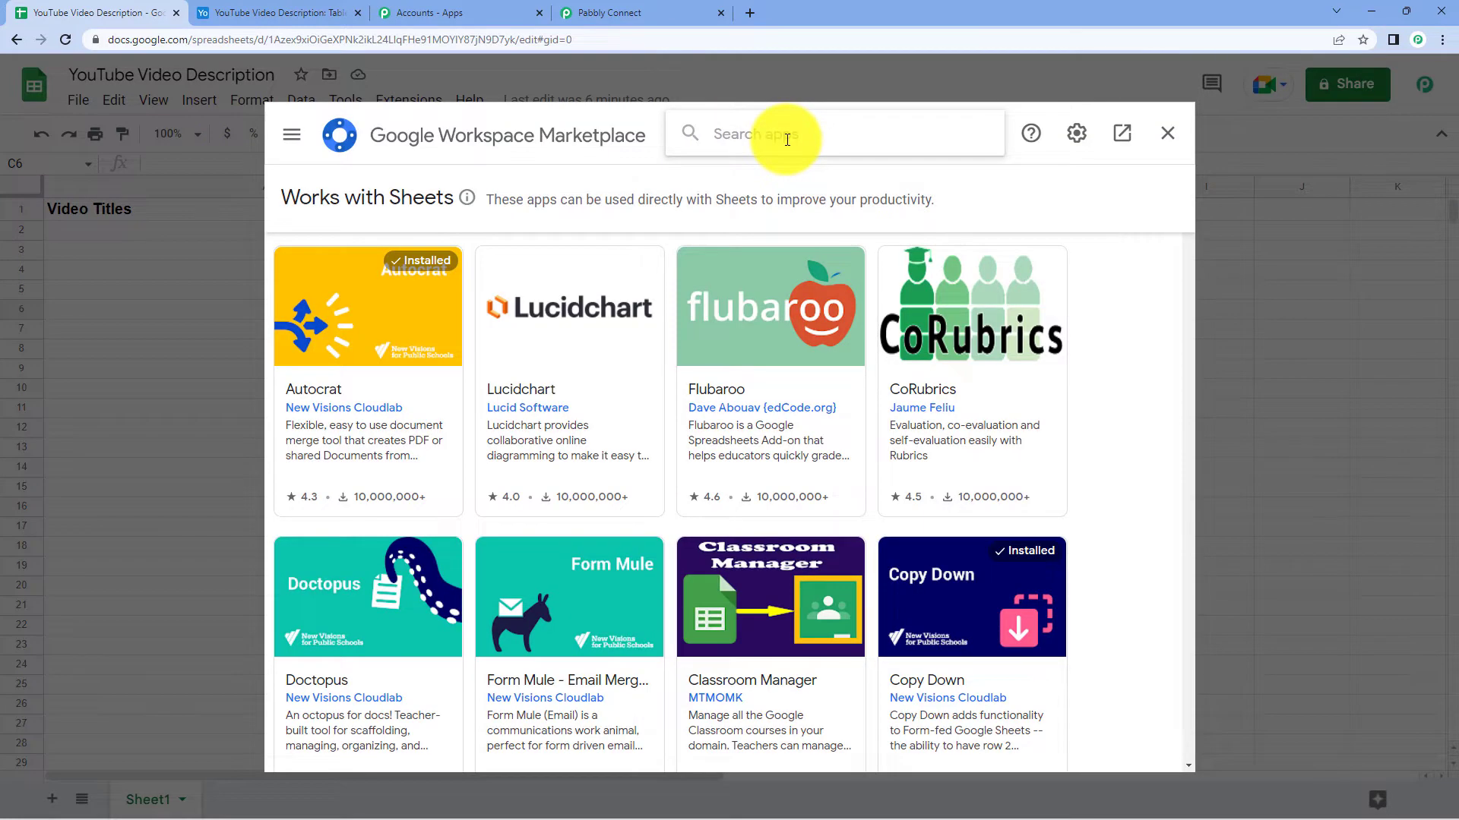
left_click(787, 140)
type("pa")
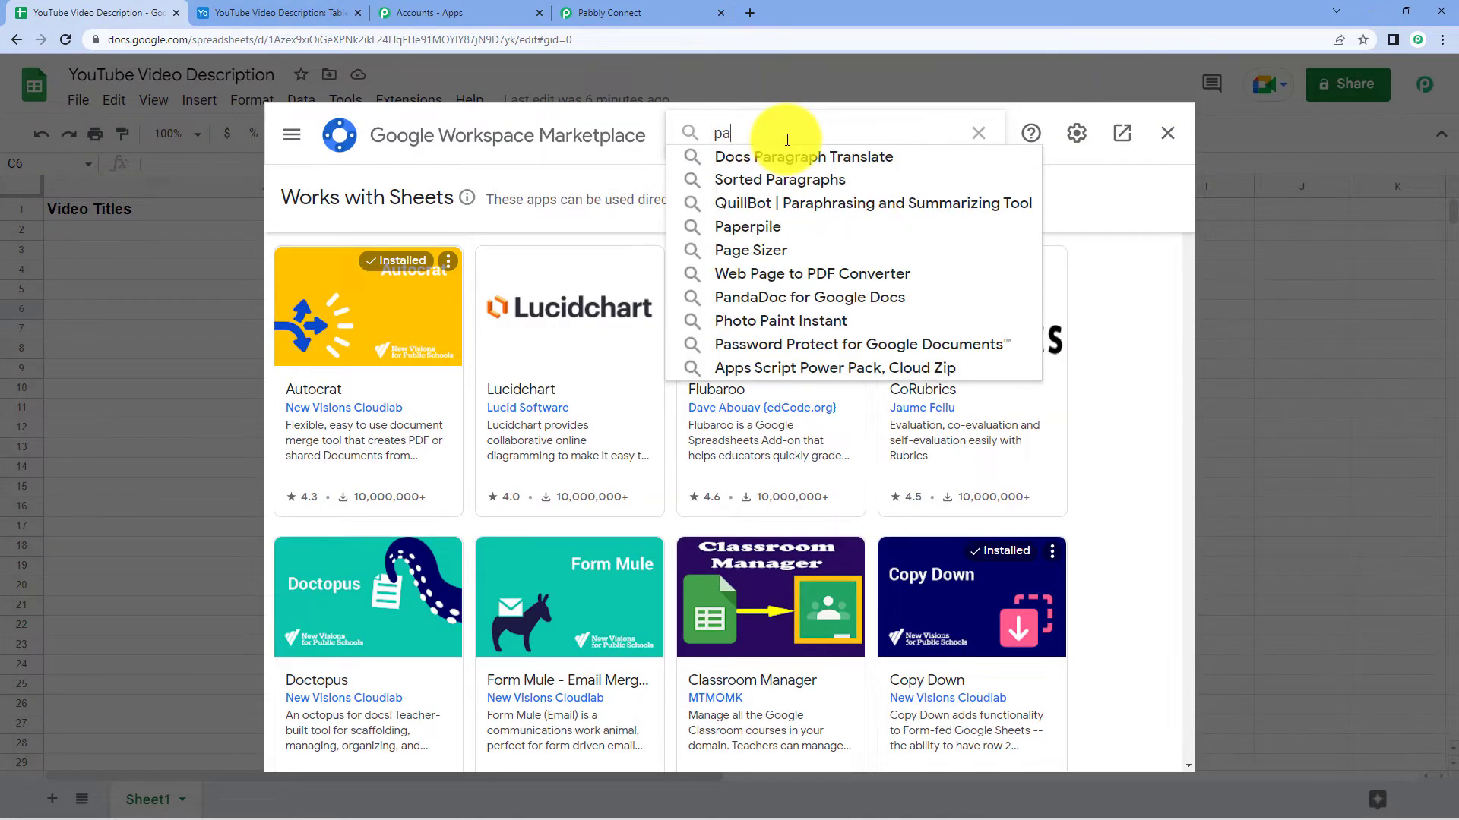
type("bbly conn")
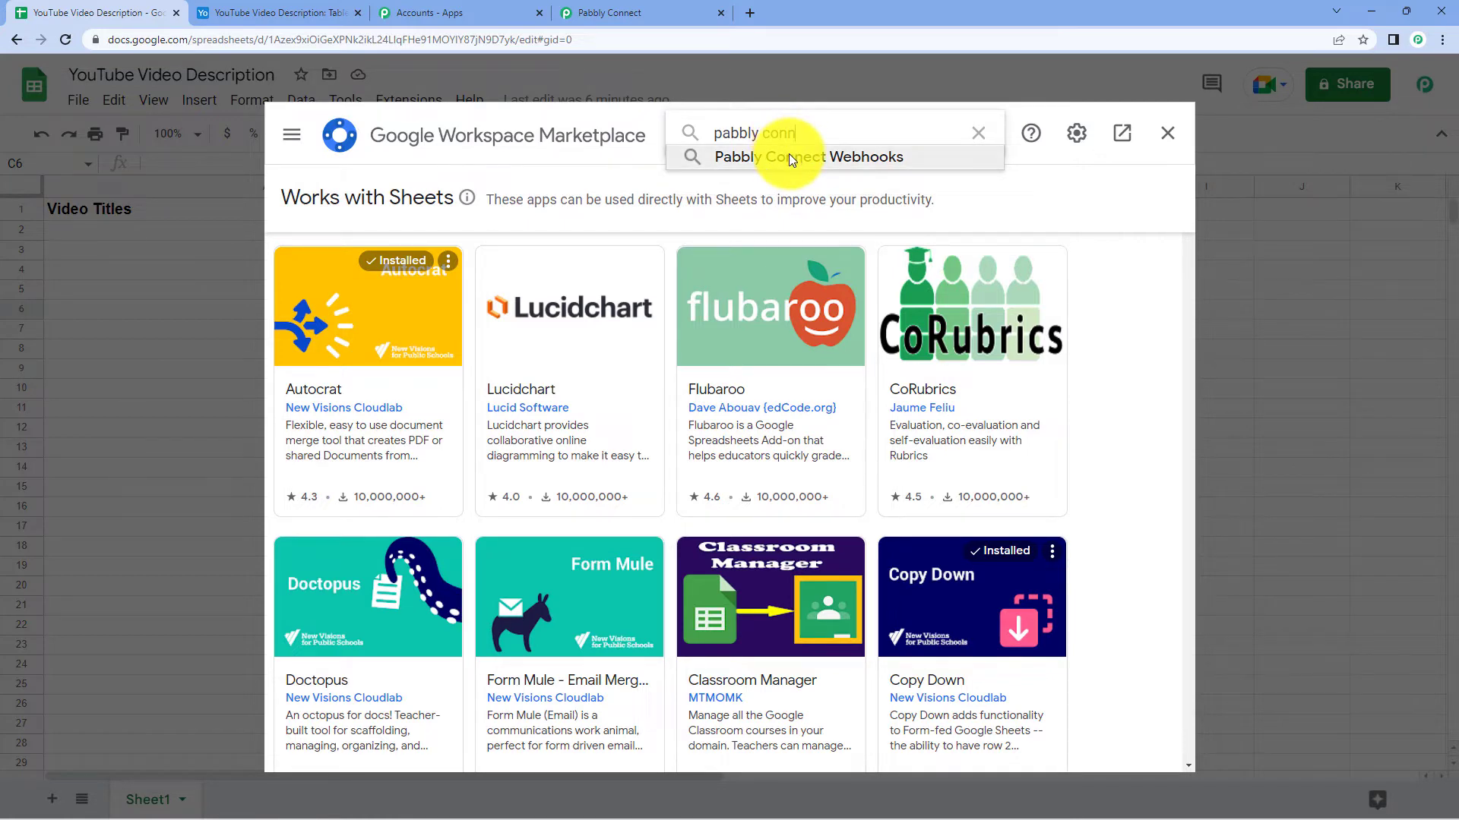
left_click(788, 154)
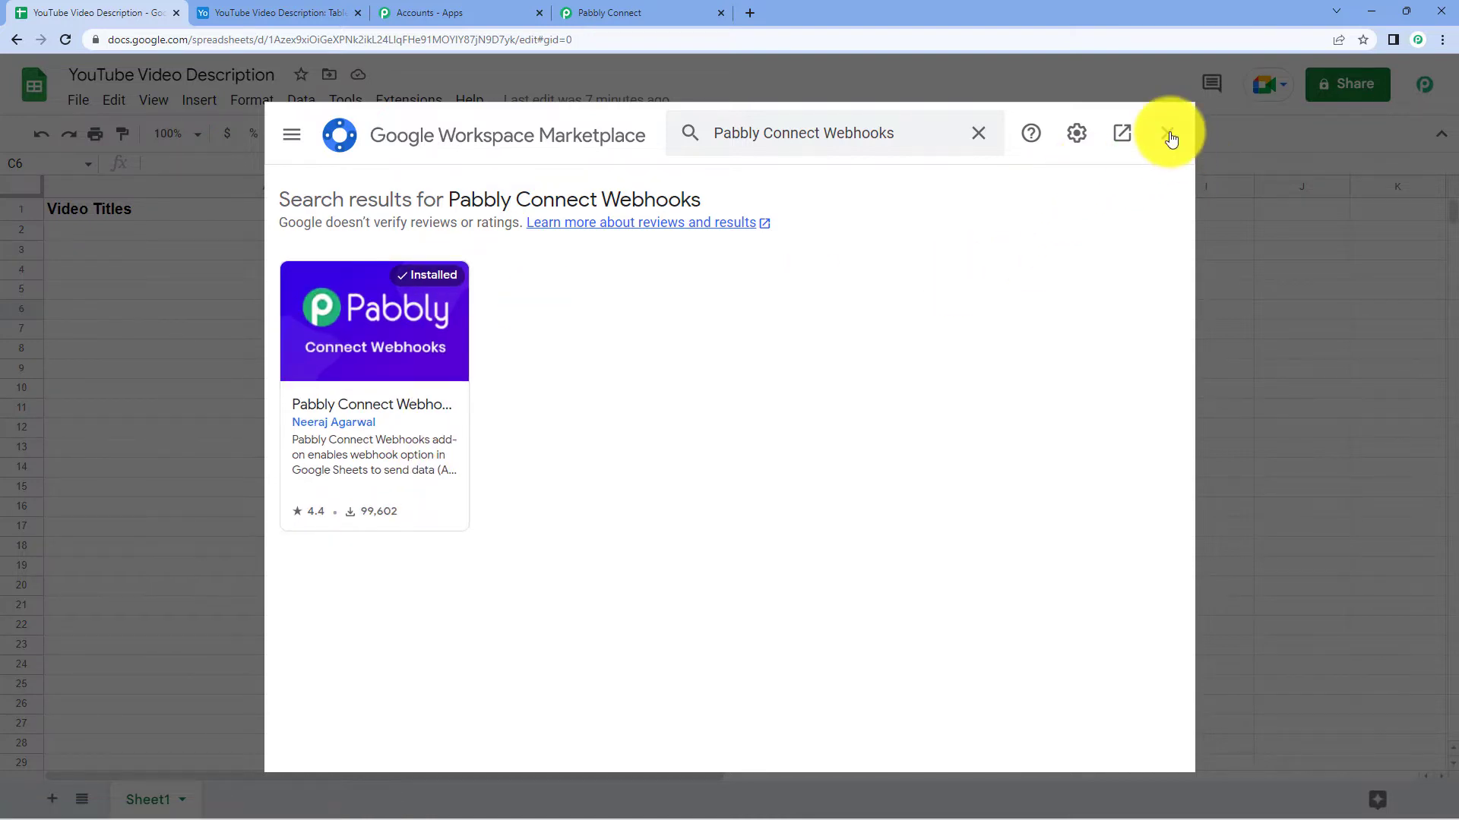
left_click(1169, 134)
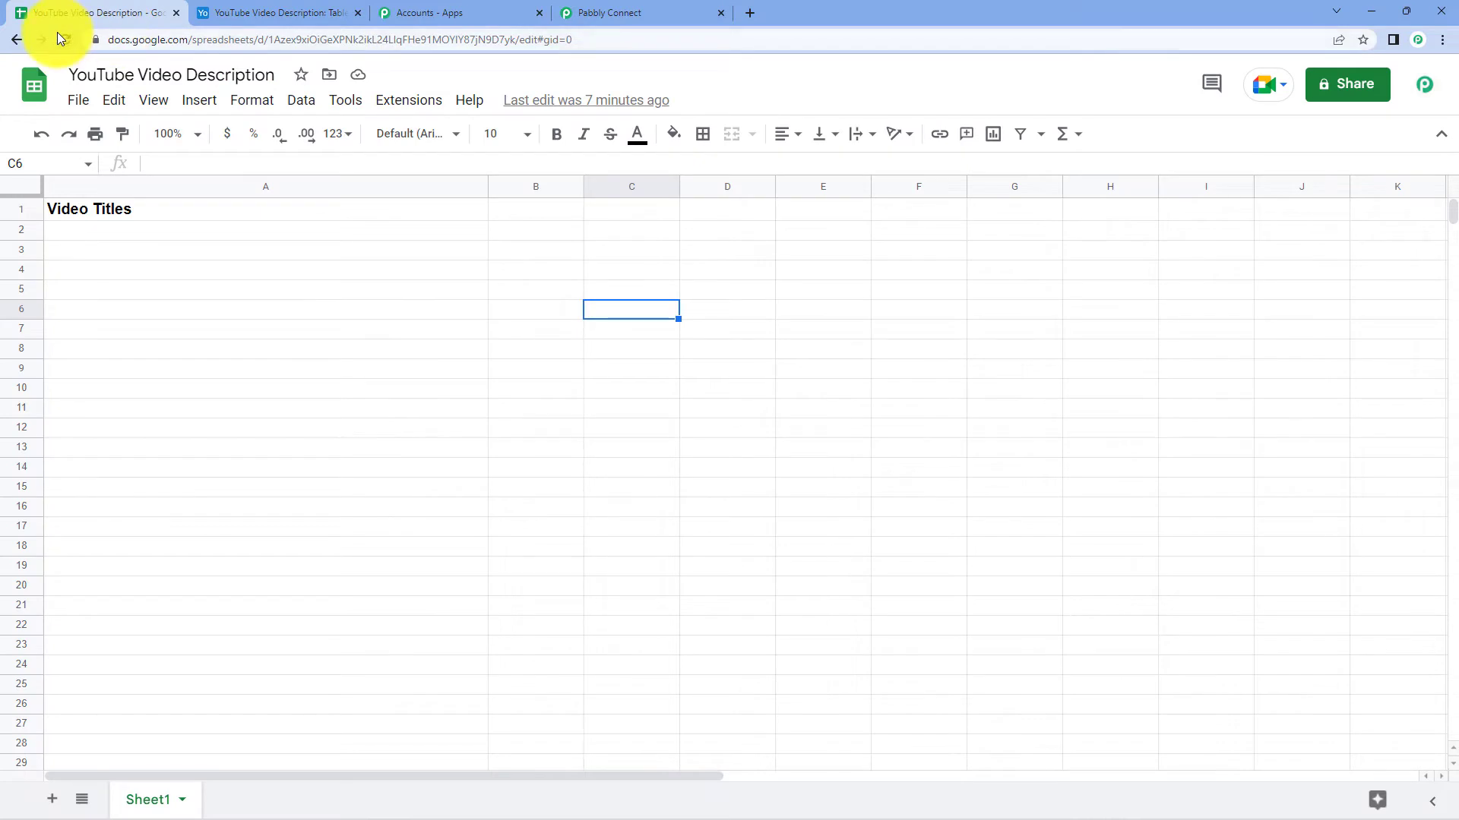
Open the Initial Setup of the Pabbly Connect Webhooks add-on and paste the copied workflow URL as its webhook URL
left_click(408, 99)
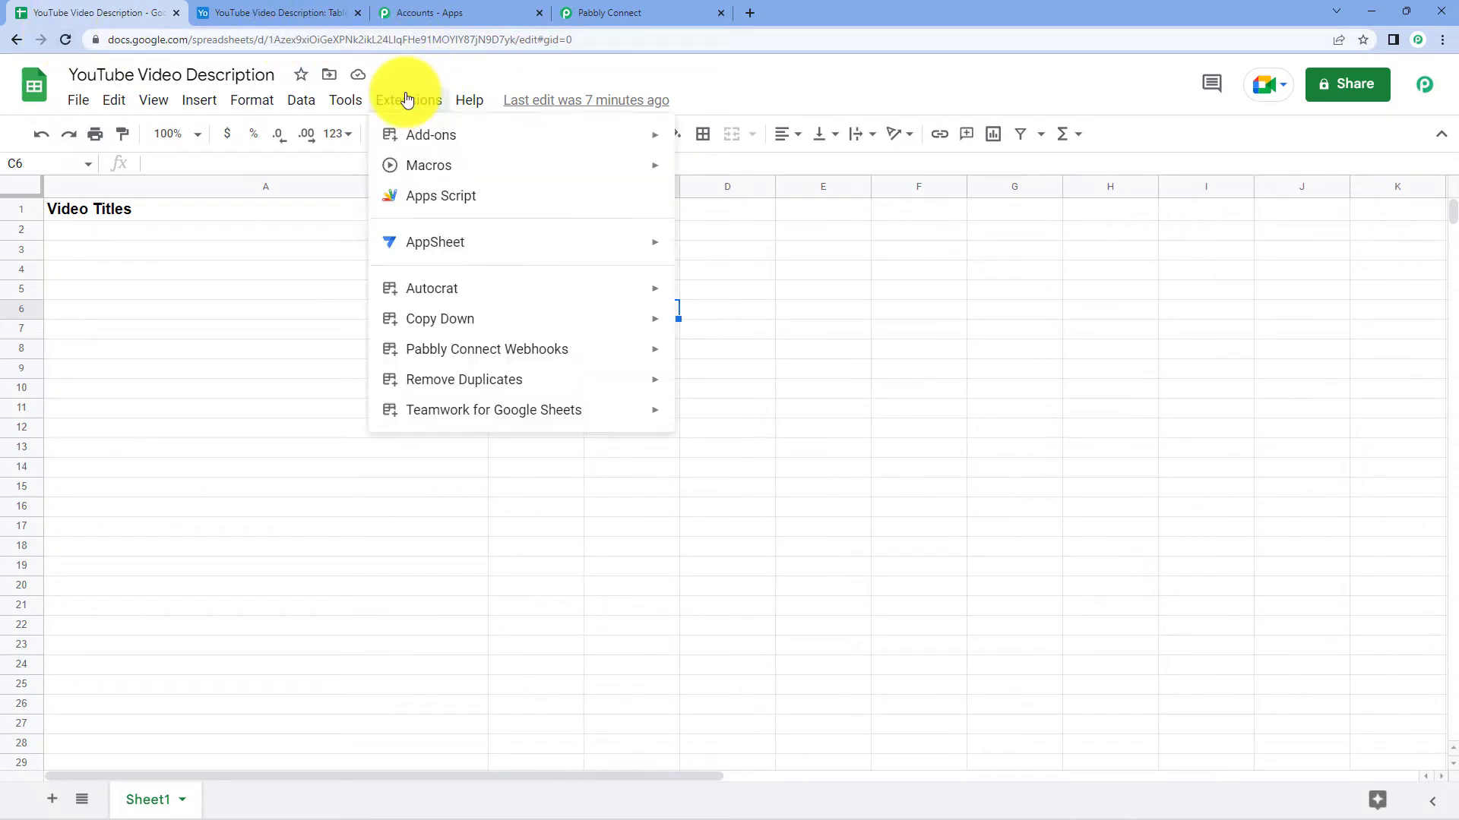
mouse_move(419, 354)
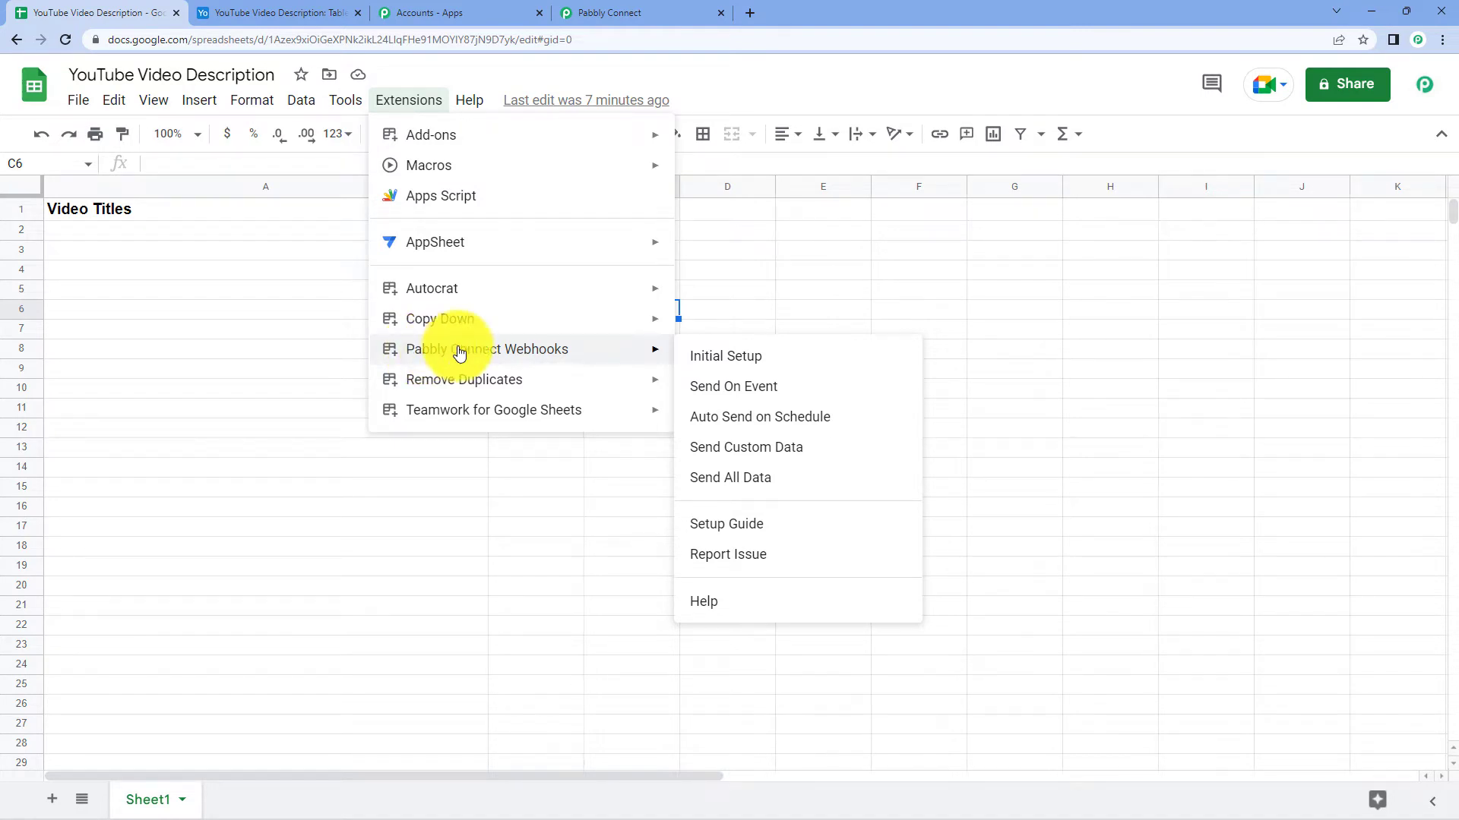
left_click(705, 356)
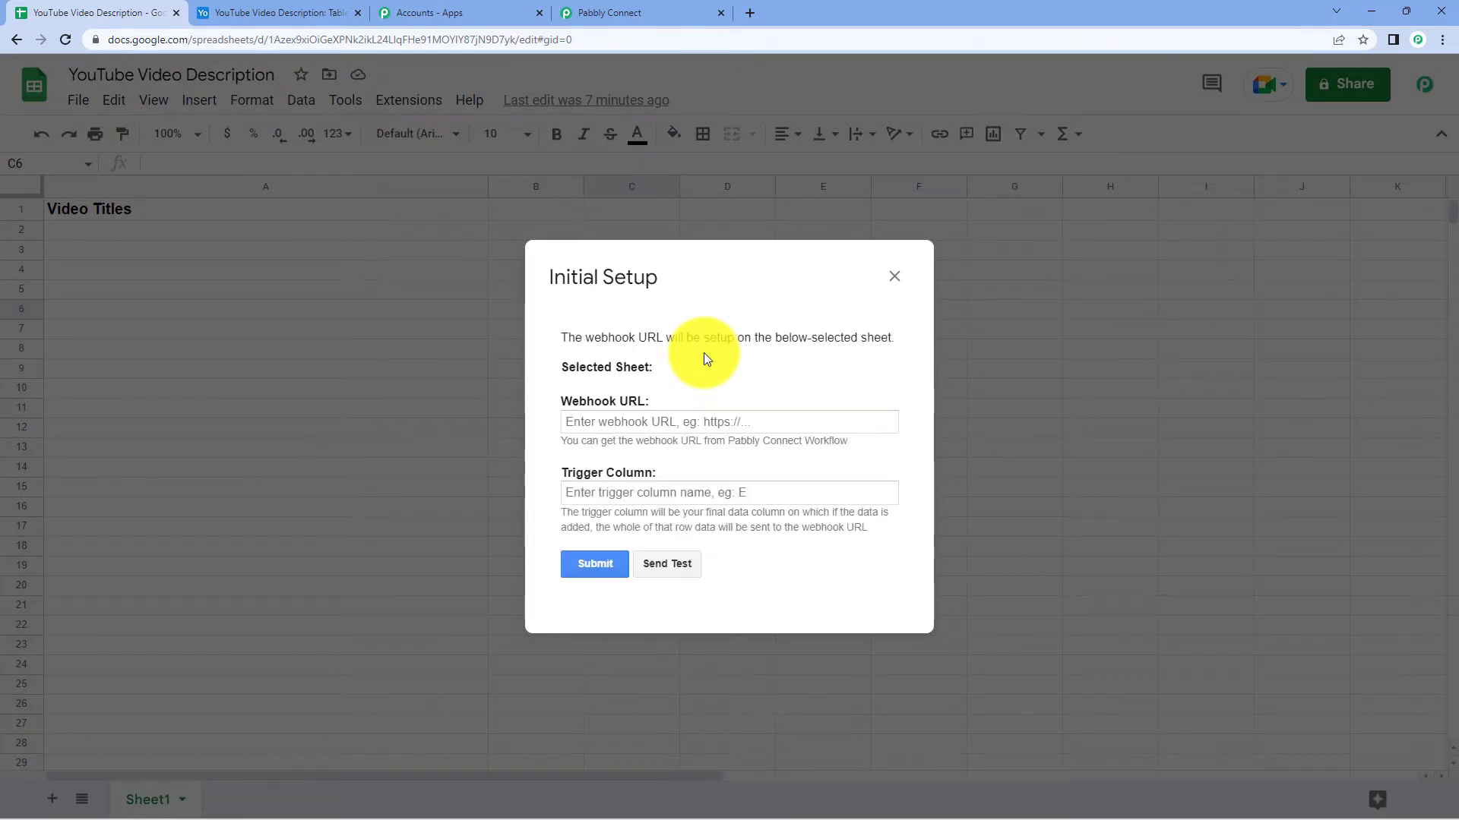
left_click(636, 416)
key("ctrl+v")
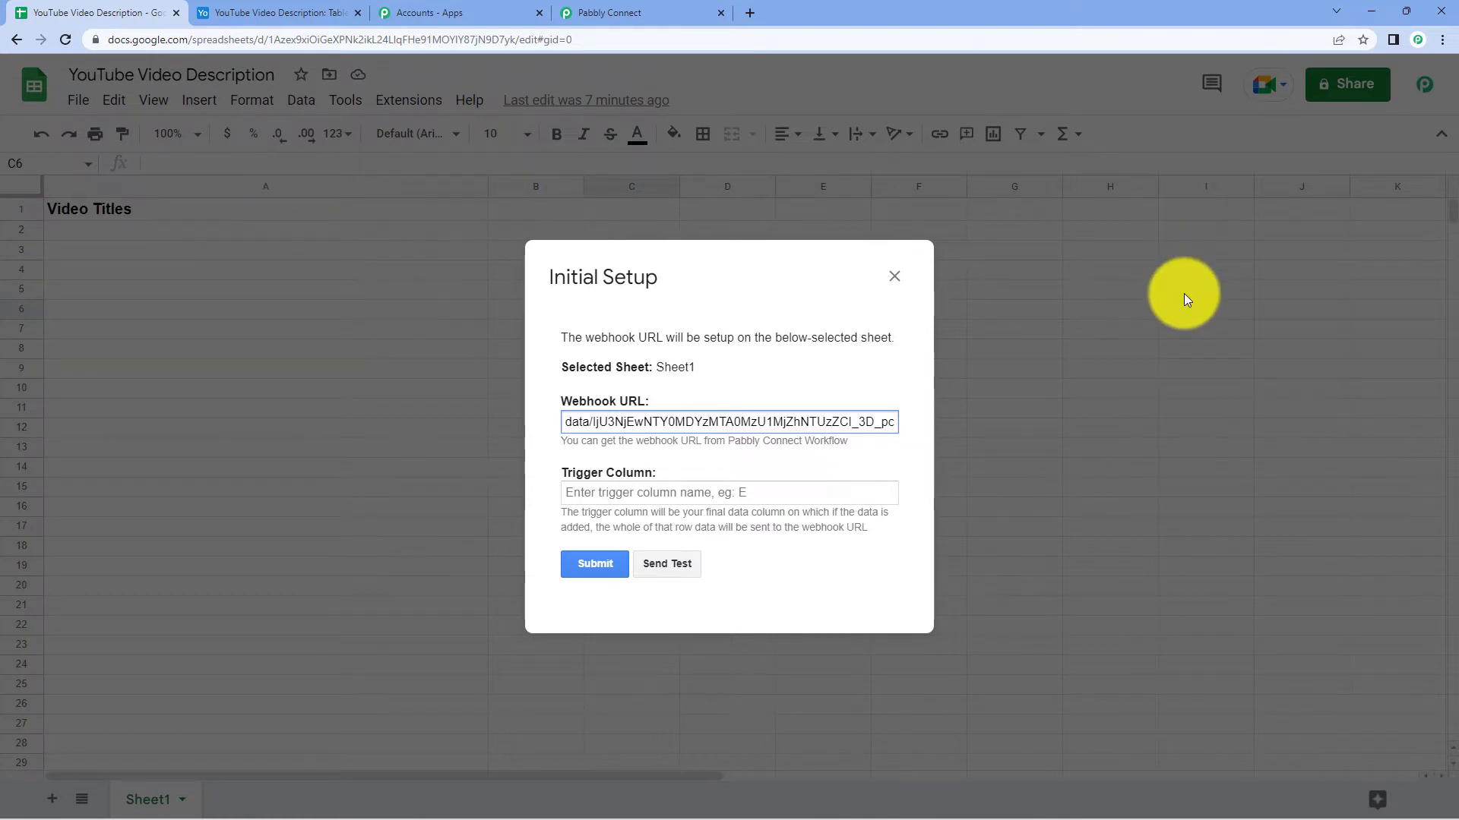
Set the trigger column to A in the Initial Setup, submit it, and close the dialog
left_click(669, 484)
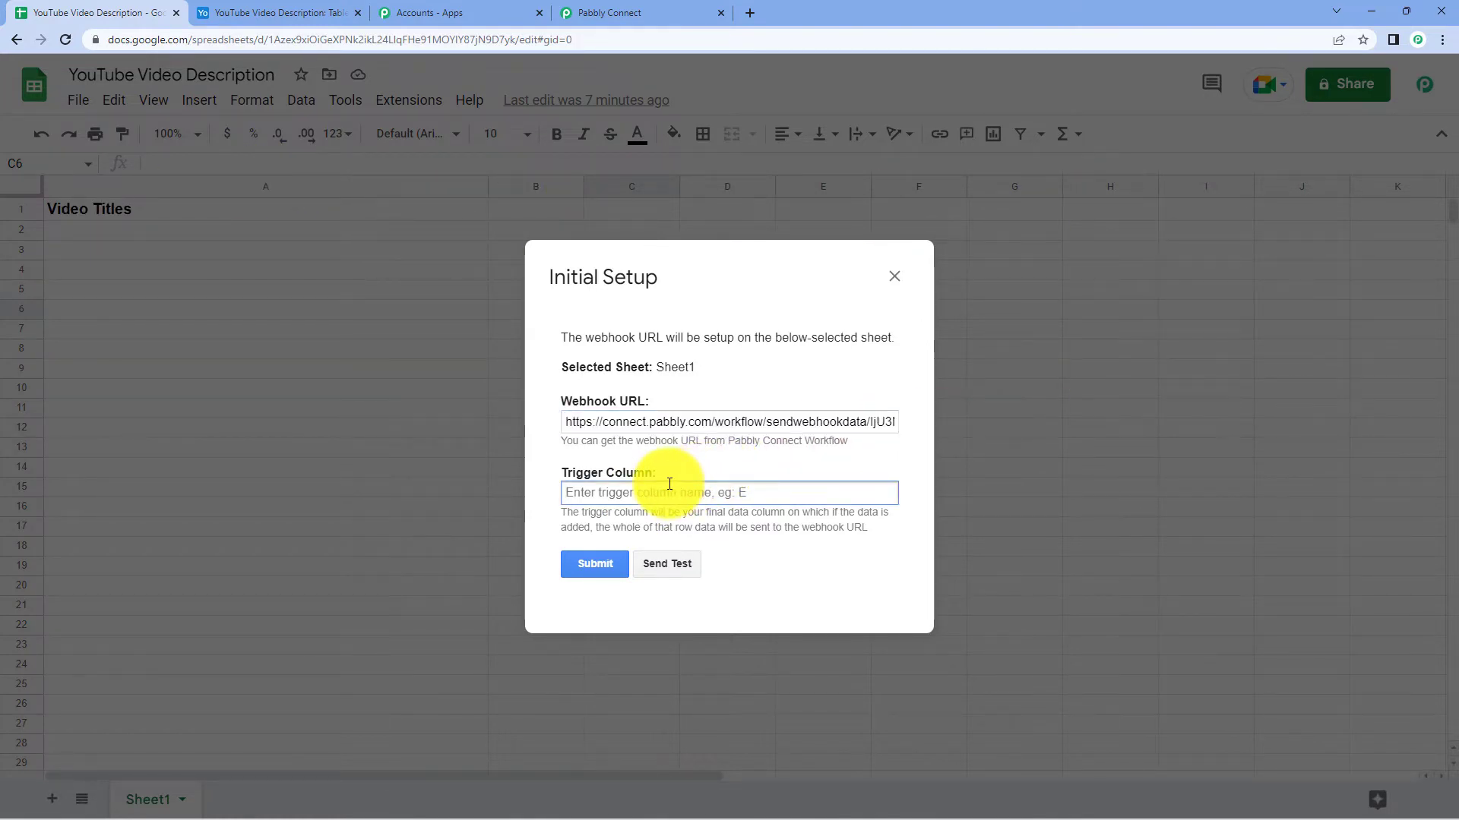
type("A")
left_click(585, 566)
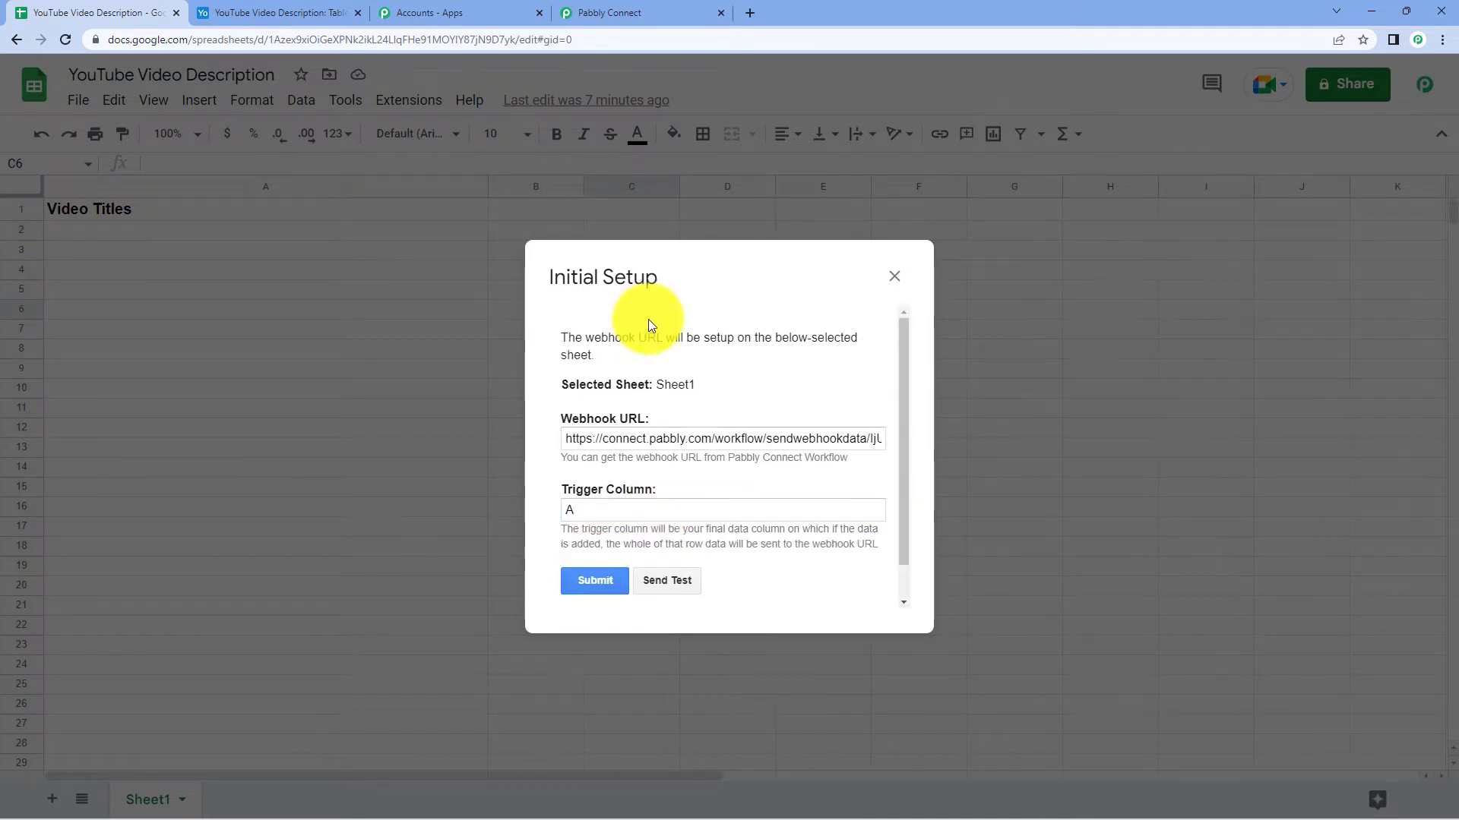
left_click(892, 275)
Enable Send On Event for the sheet in the Pabbly Connect Webhooks add-on
left_click(430, 102)
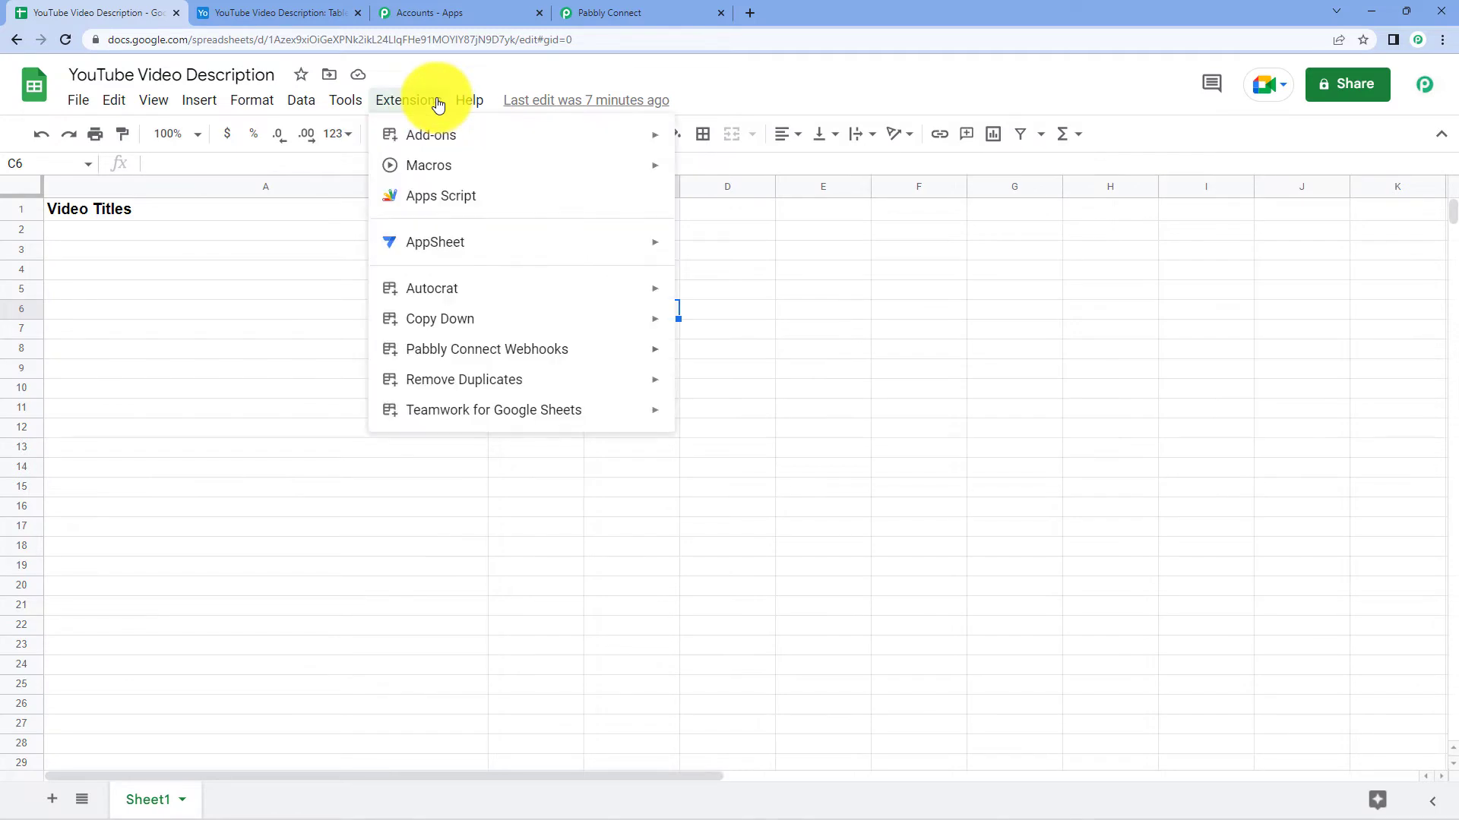
mouse_move(572, 358)
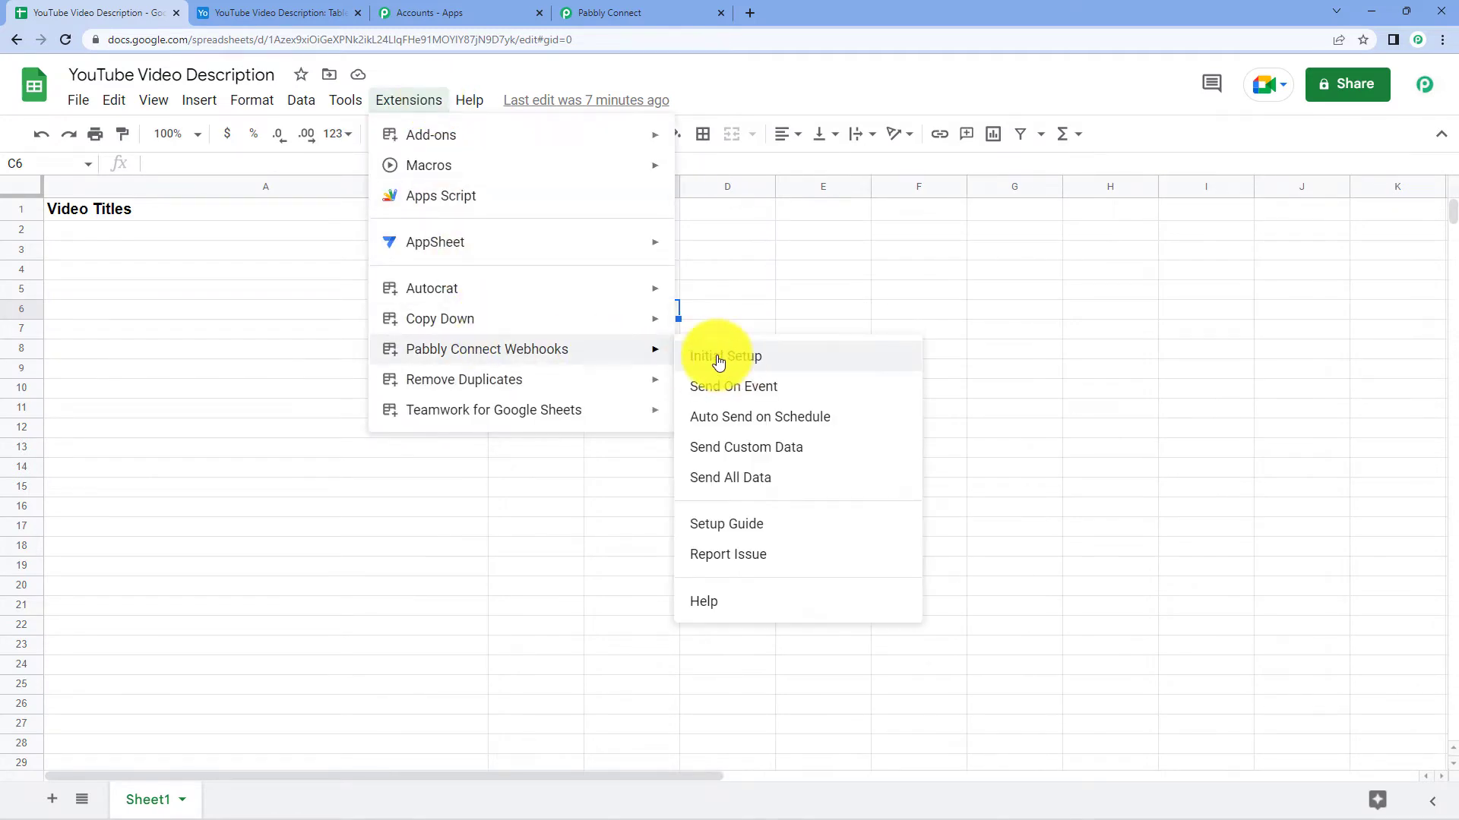
left_click(726, 389)
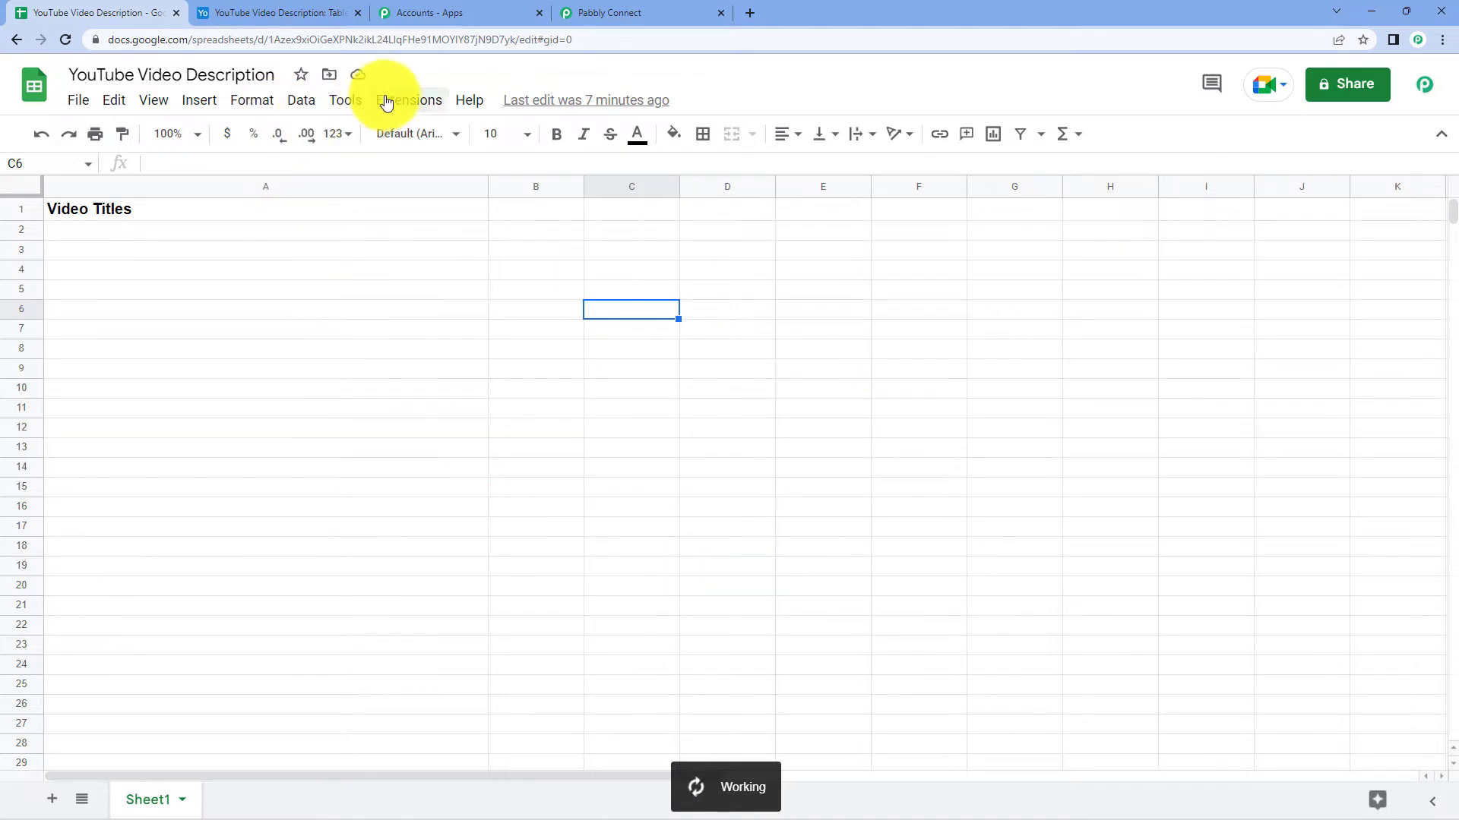
left_click(386, 104)
left_click(386, 103)
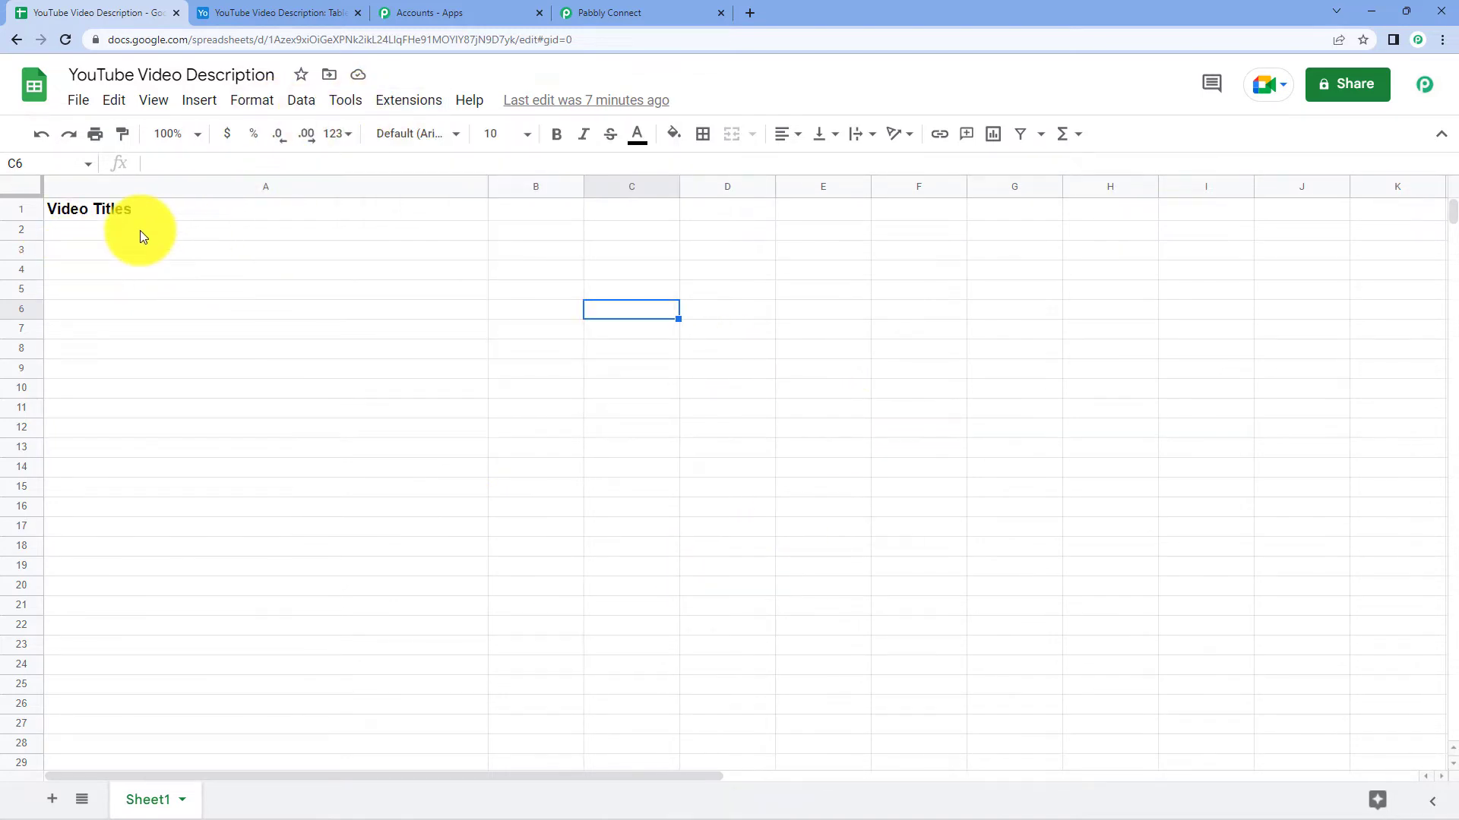
left_click(409, 101)
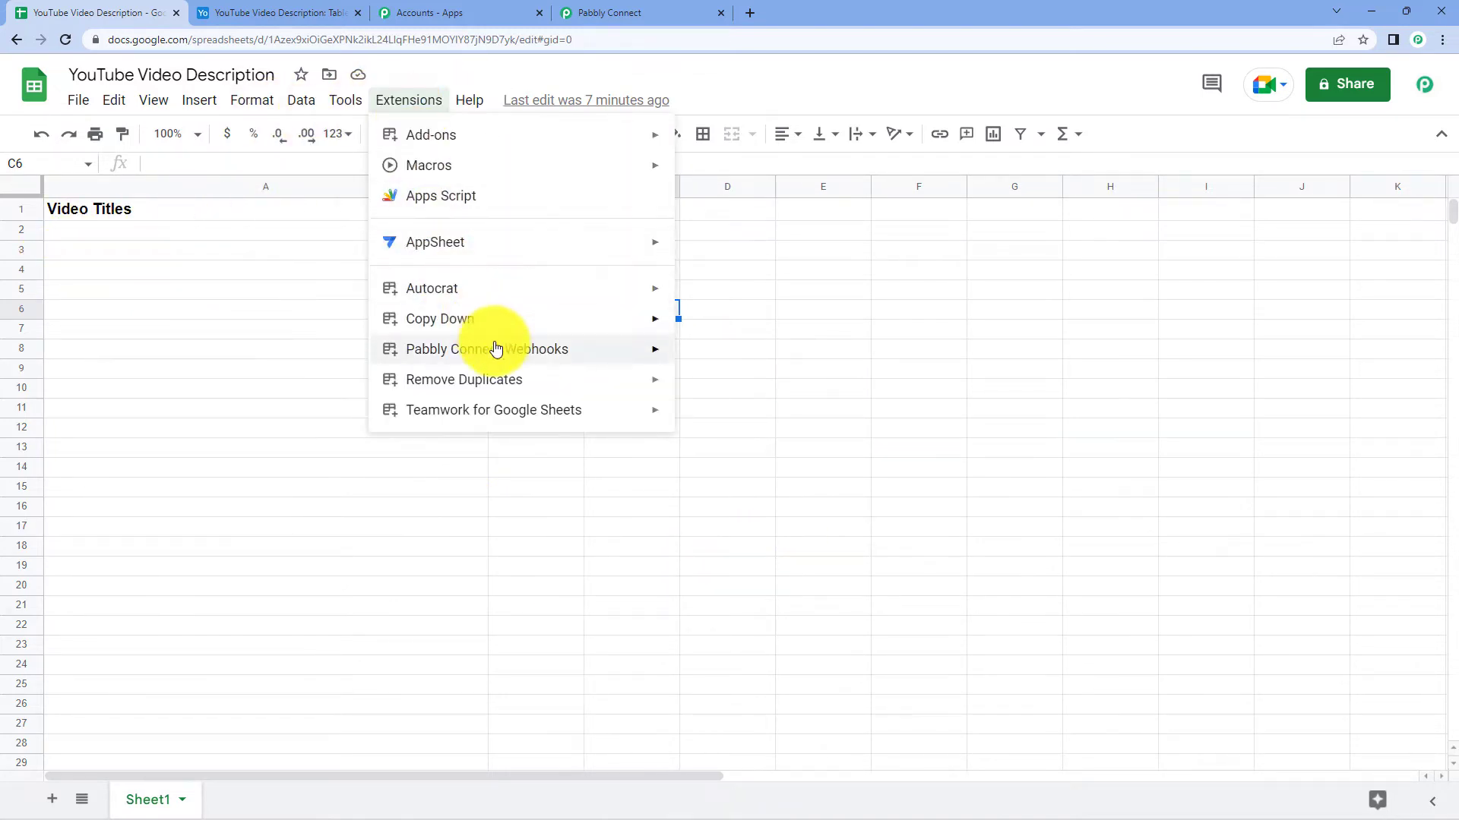
left_click(286, 454)
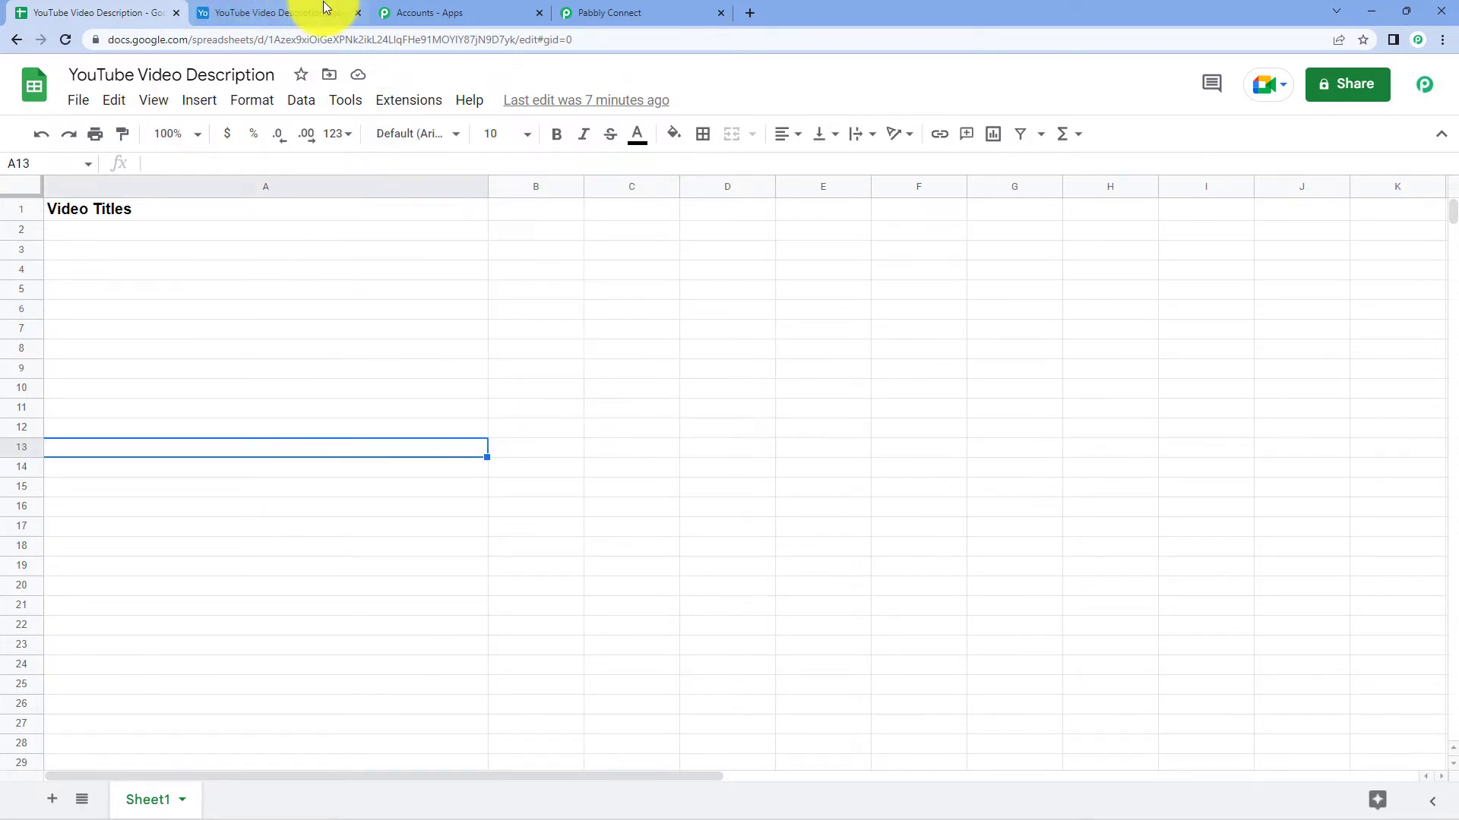
Switch to the Pabbly Connect workflow and check the trigger's webhook response status and setup instructions
left_click(641, 12)
scroll(684, 319, "down", 4)
scroll(743, 328, "down", 1)
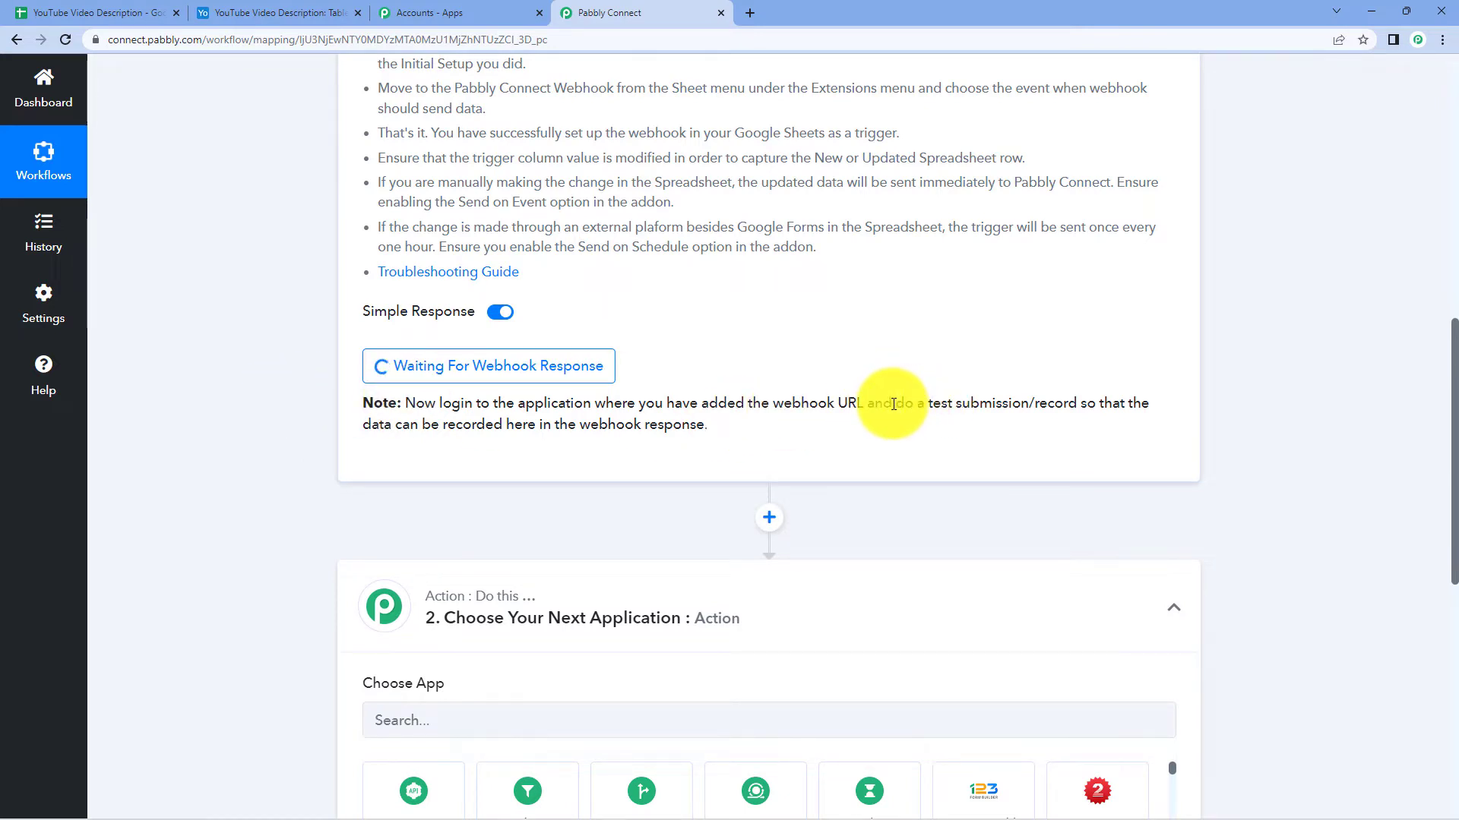
scroll(893, 404, "up", 4)
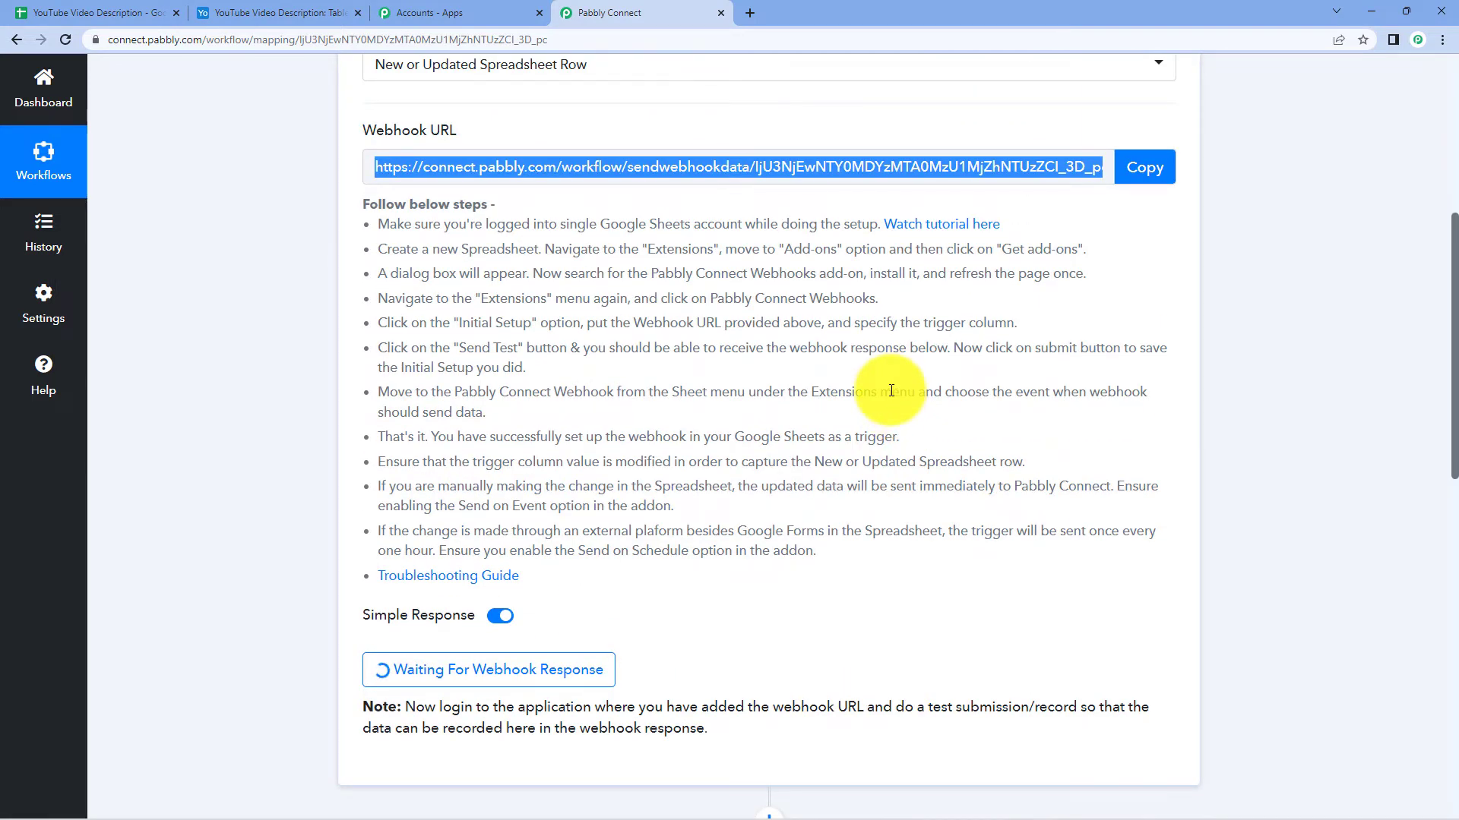
scroll(835, 311, "up", 1)
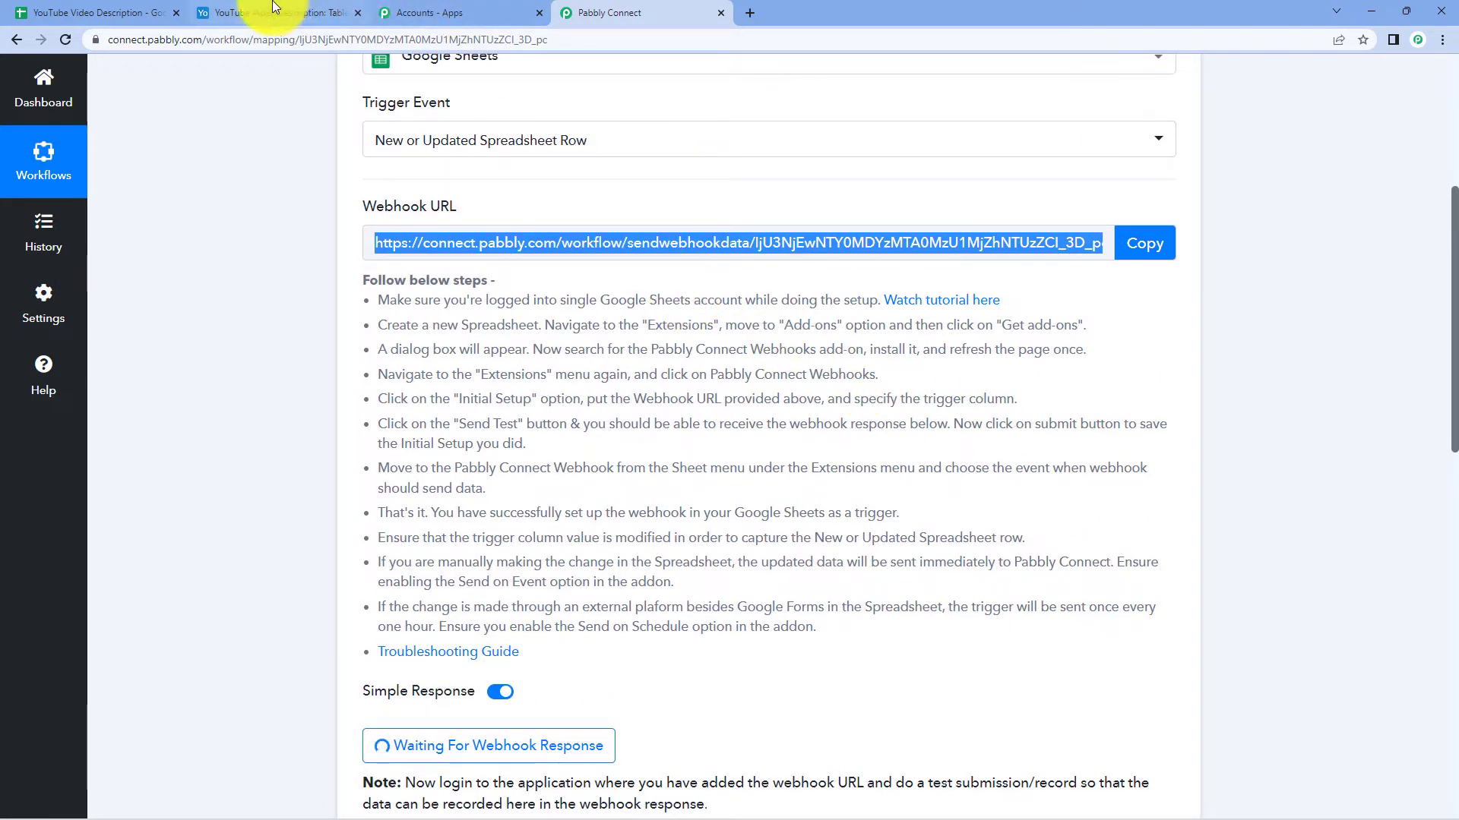
left_click(346, 10)
Back in the YouTube Video Description spreadsheet, enter the title "Lets learn How to ride a motorcycle" in cell A2
left_click(80, 9)
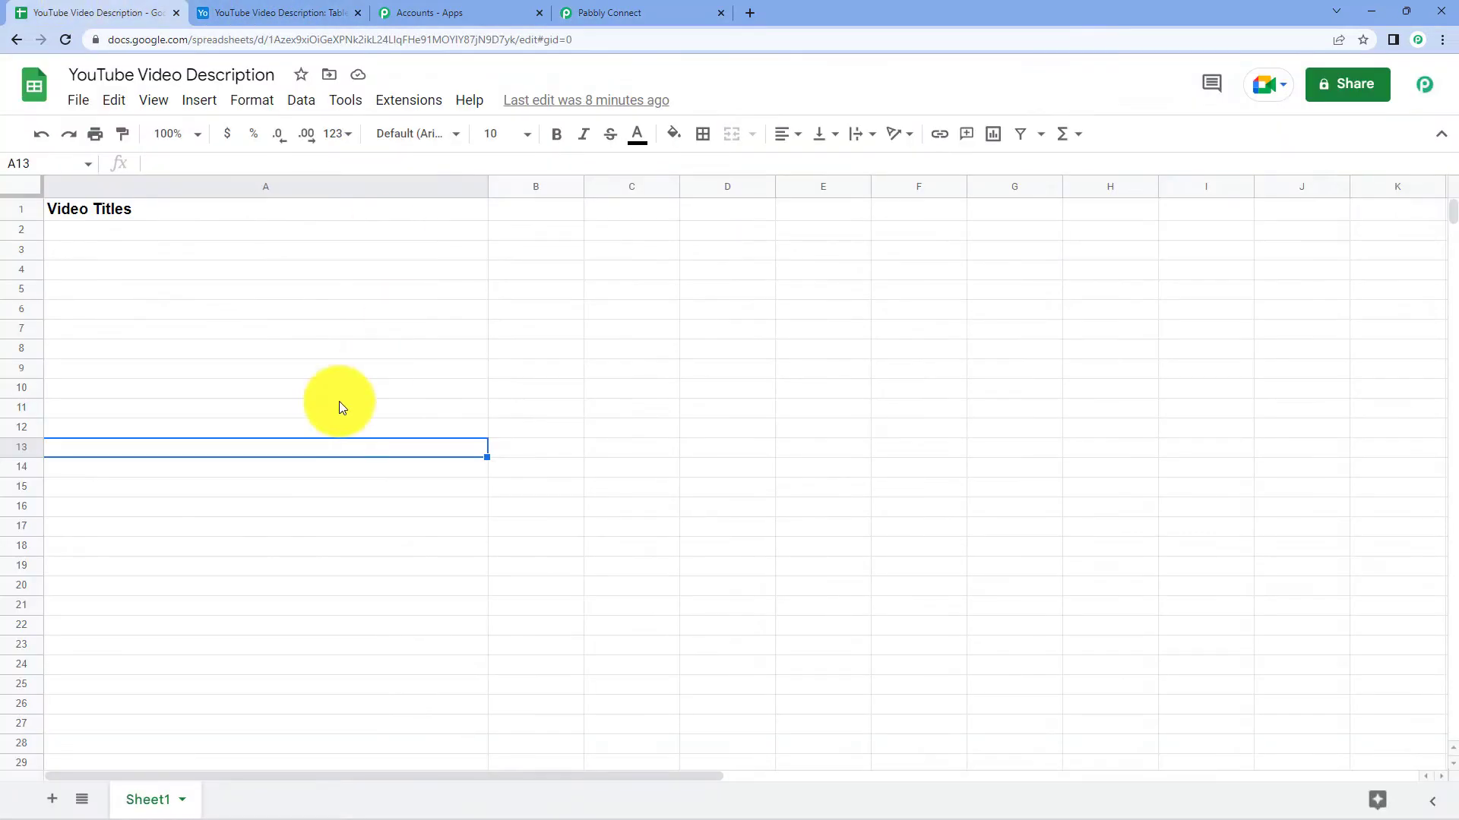
double_click(88, 235)
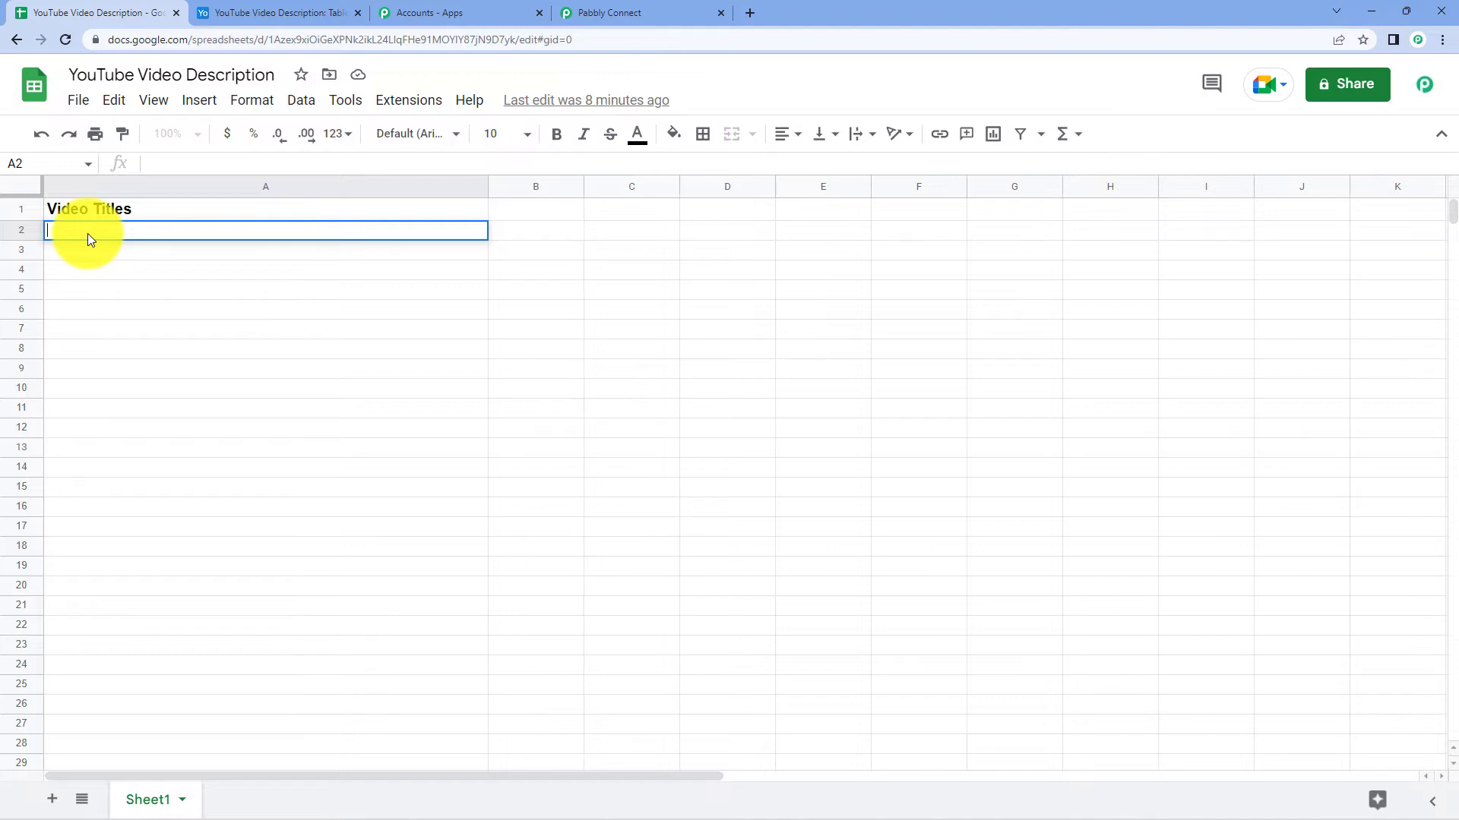
type("Lets learn How to ride")
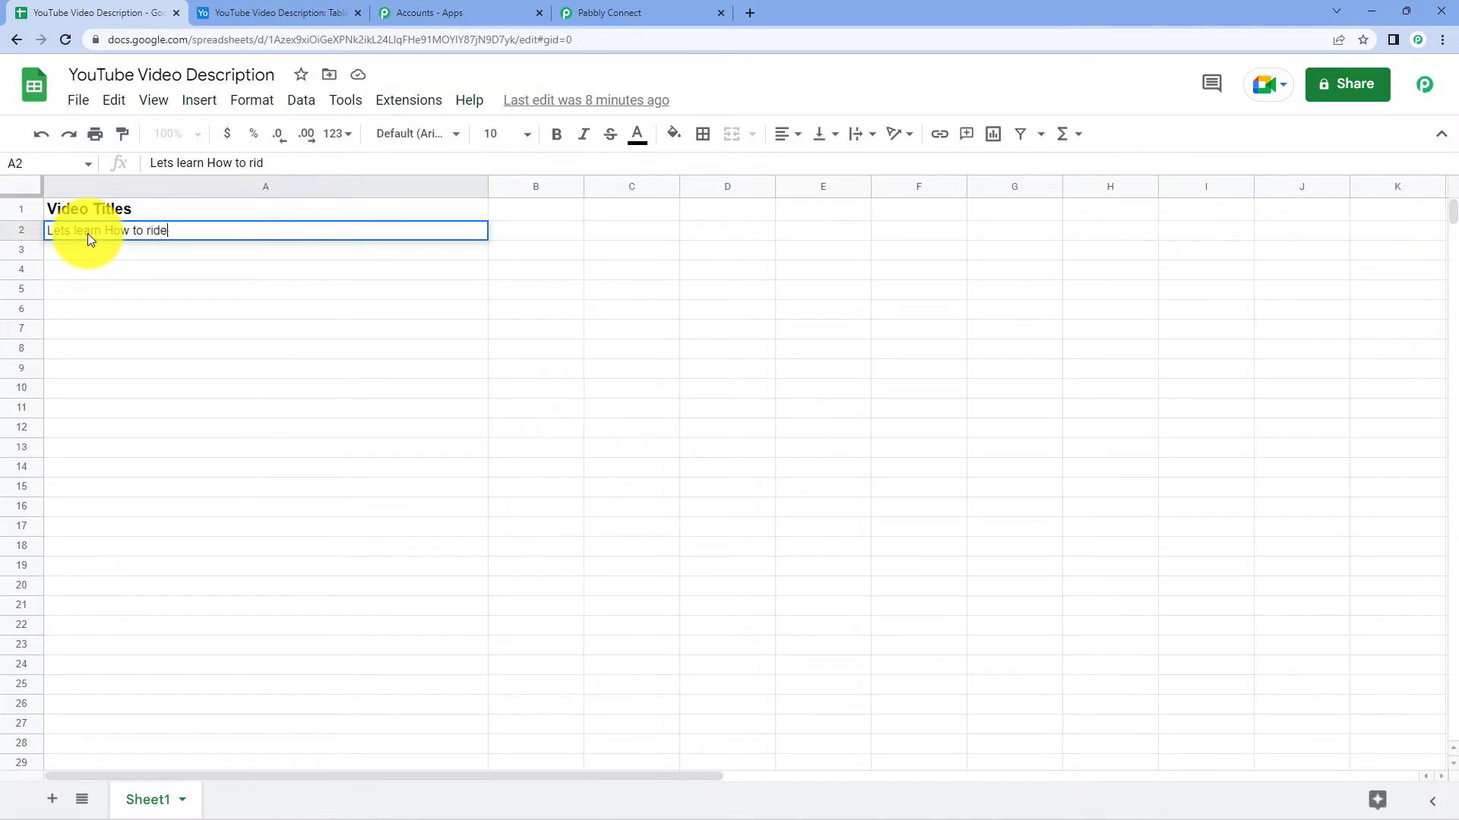
type(" a motorcycle")
key("Return")
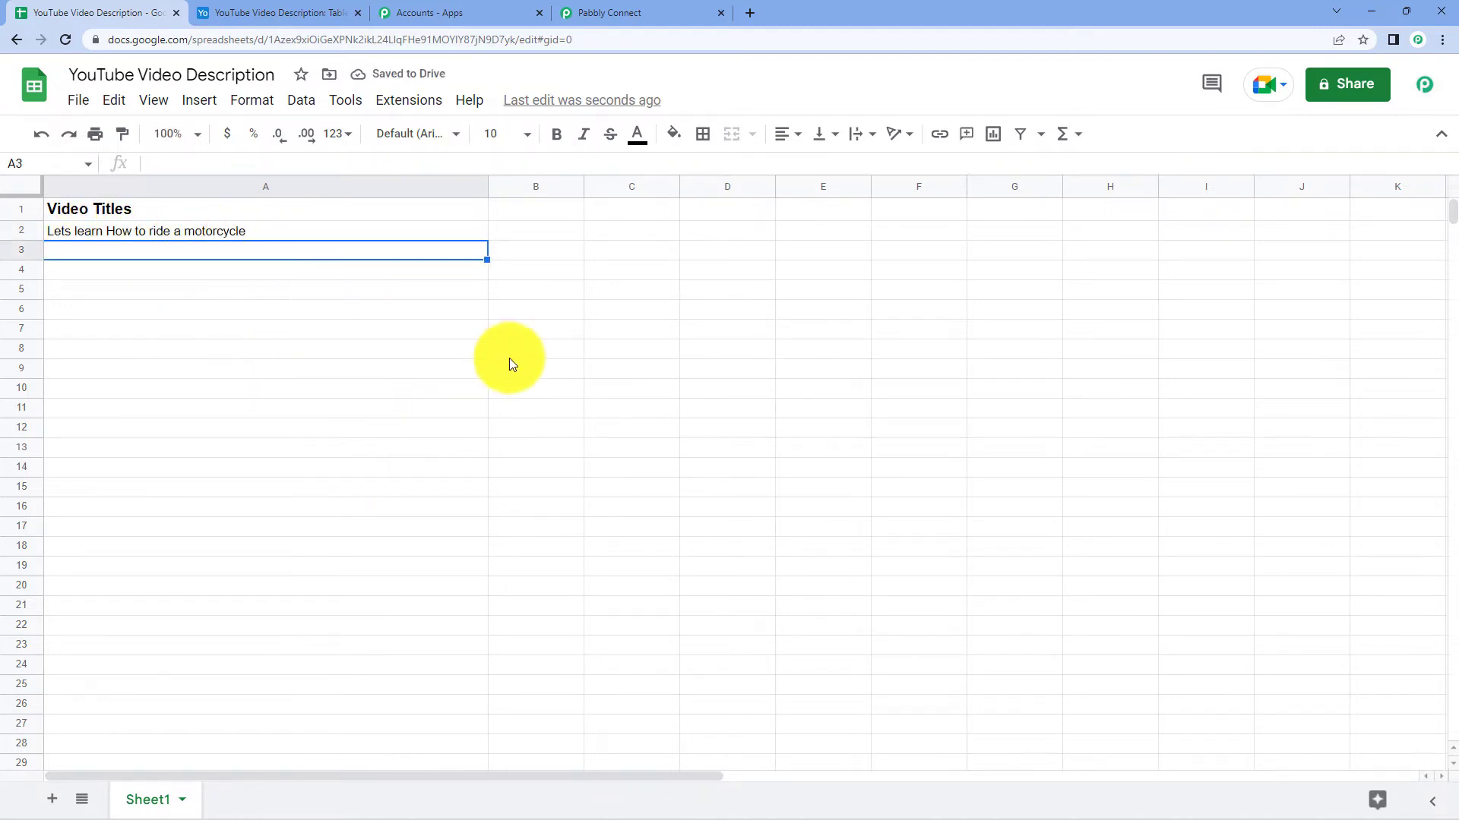
Switch to the Pabbly Connect workflow and examine the received webhook response, including the video title and spreadsheet name
left_click(617, 12)
scroll(595, 290, "down", 2)
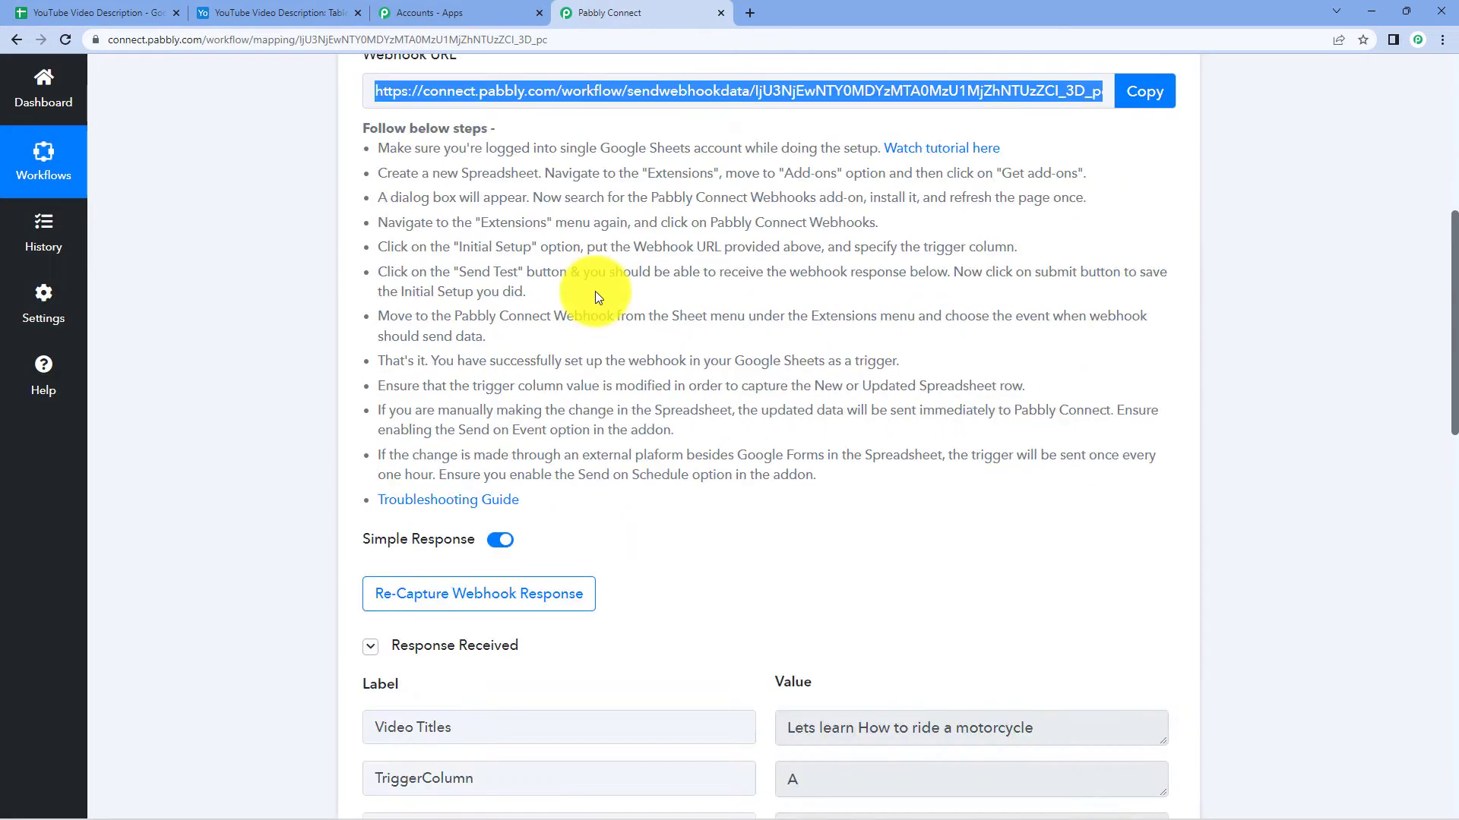
scroll(595, 290, "down", 2)
scroll(604, 226, "down", 4)
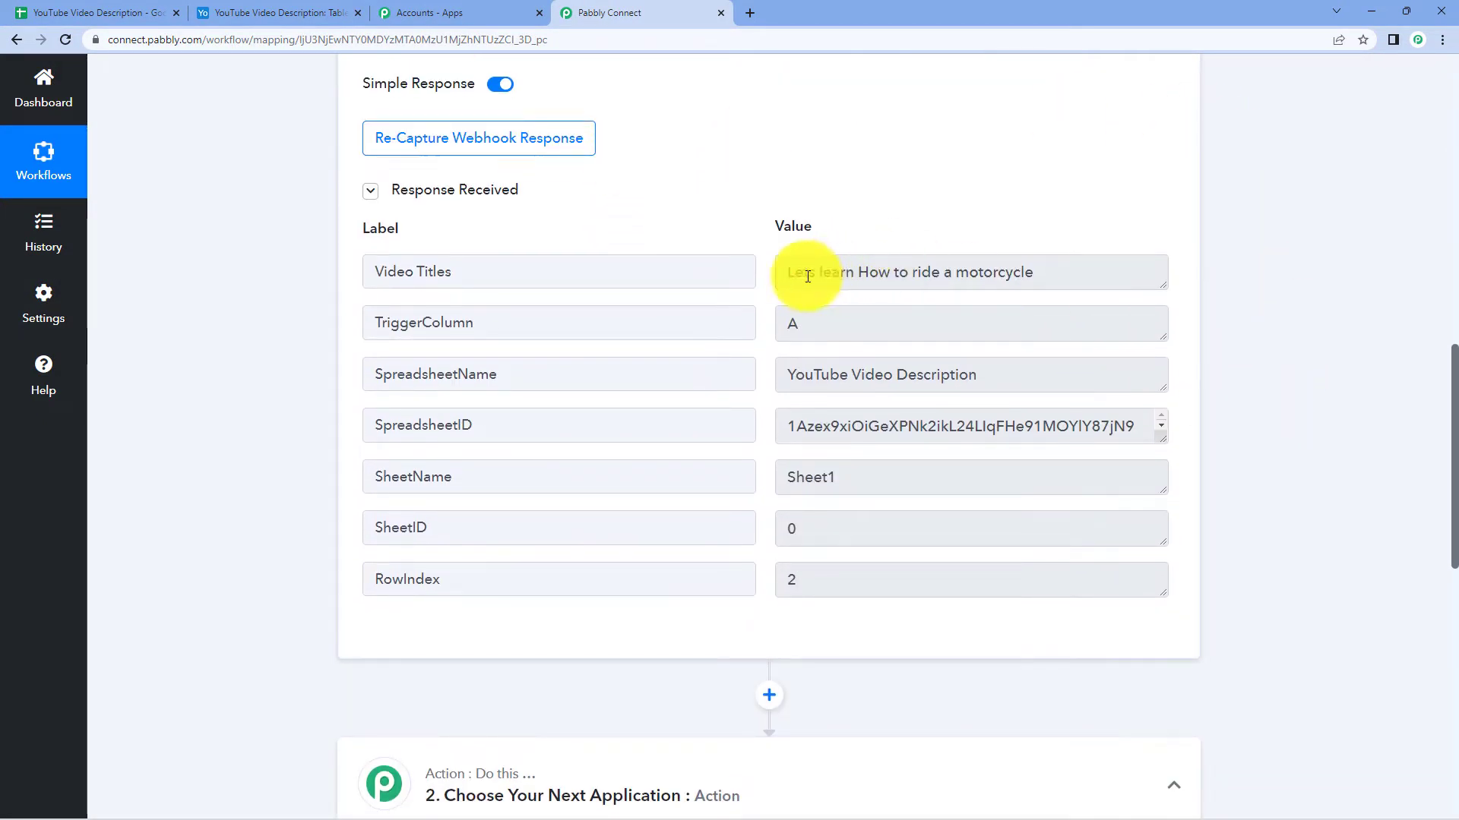
left_click_drag(804, 270, 1035, 296)
left_click(1051, 302)
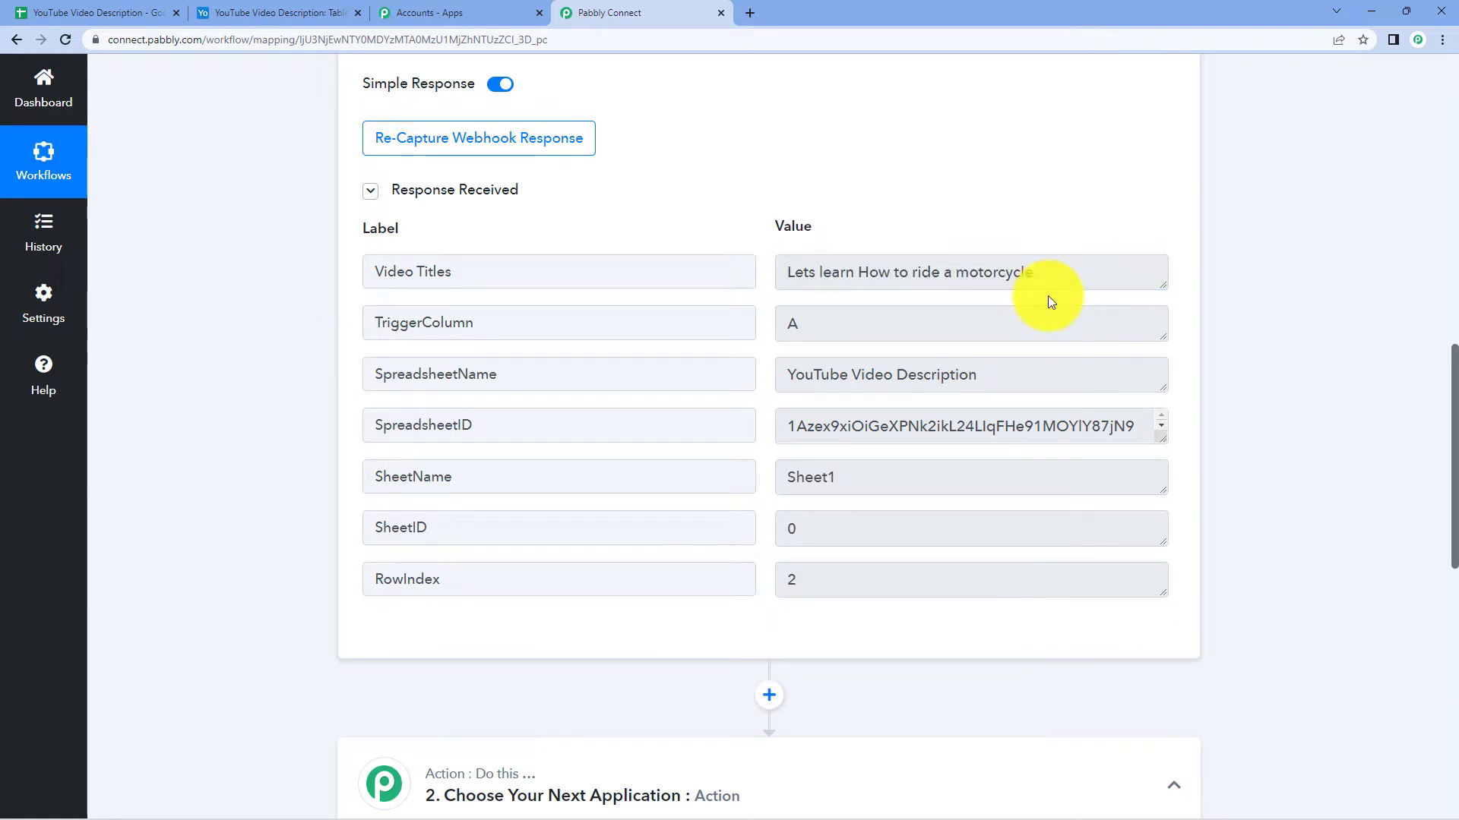
left_click_drag(783, 374, 1059, 375)
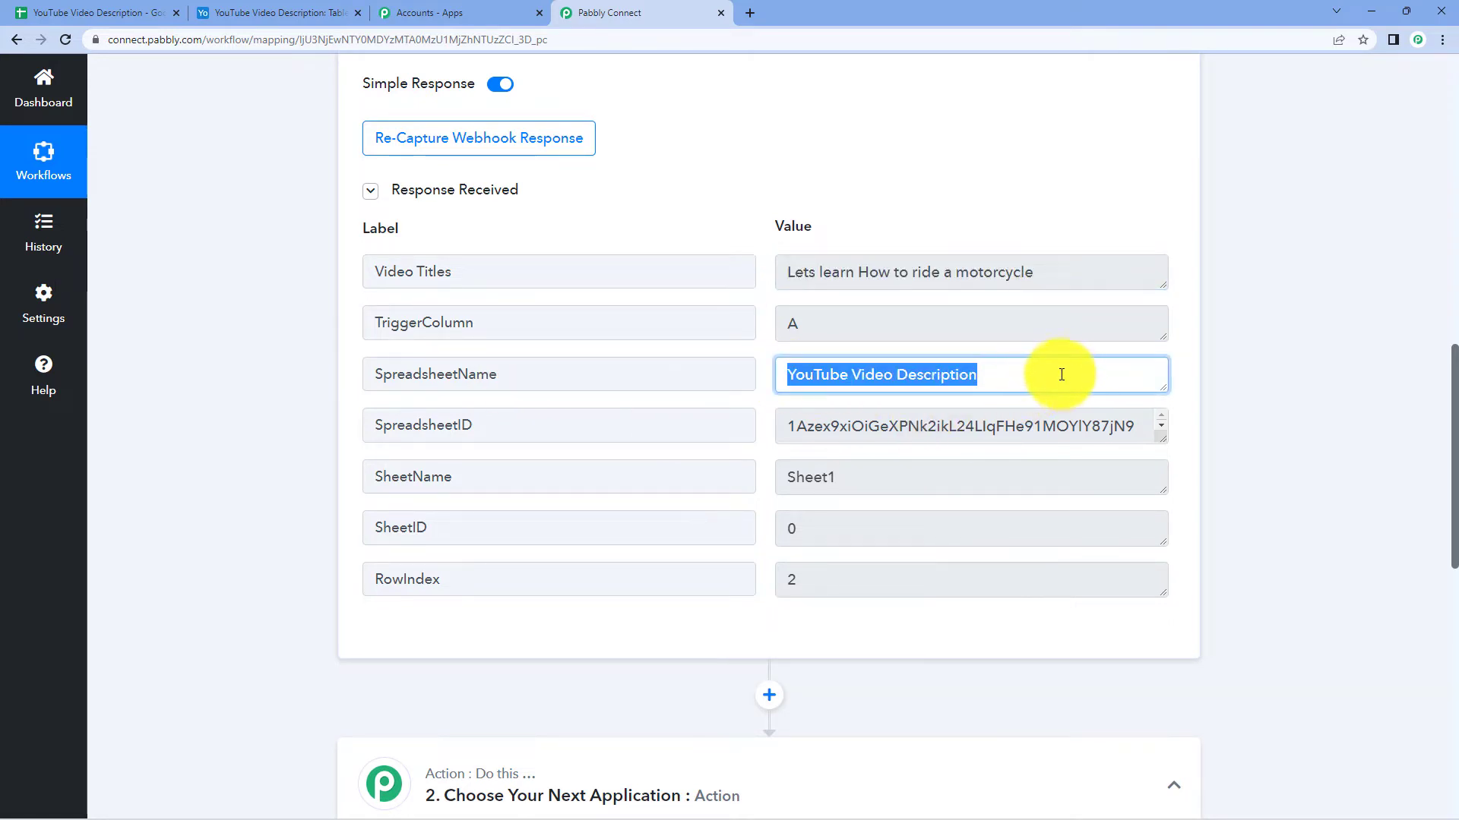
left_click(913, 244)
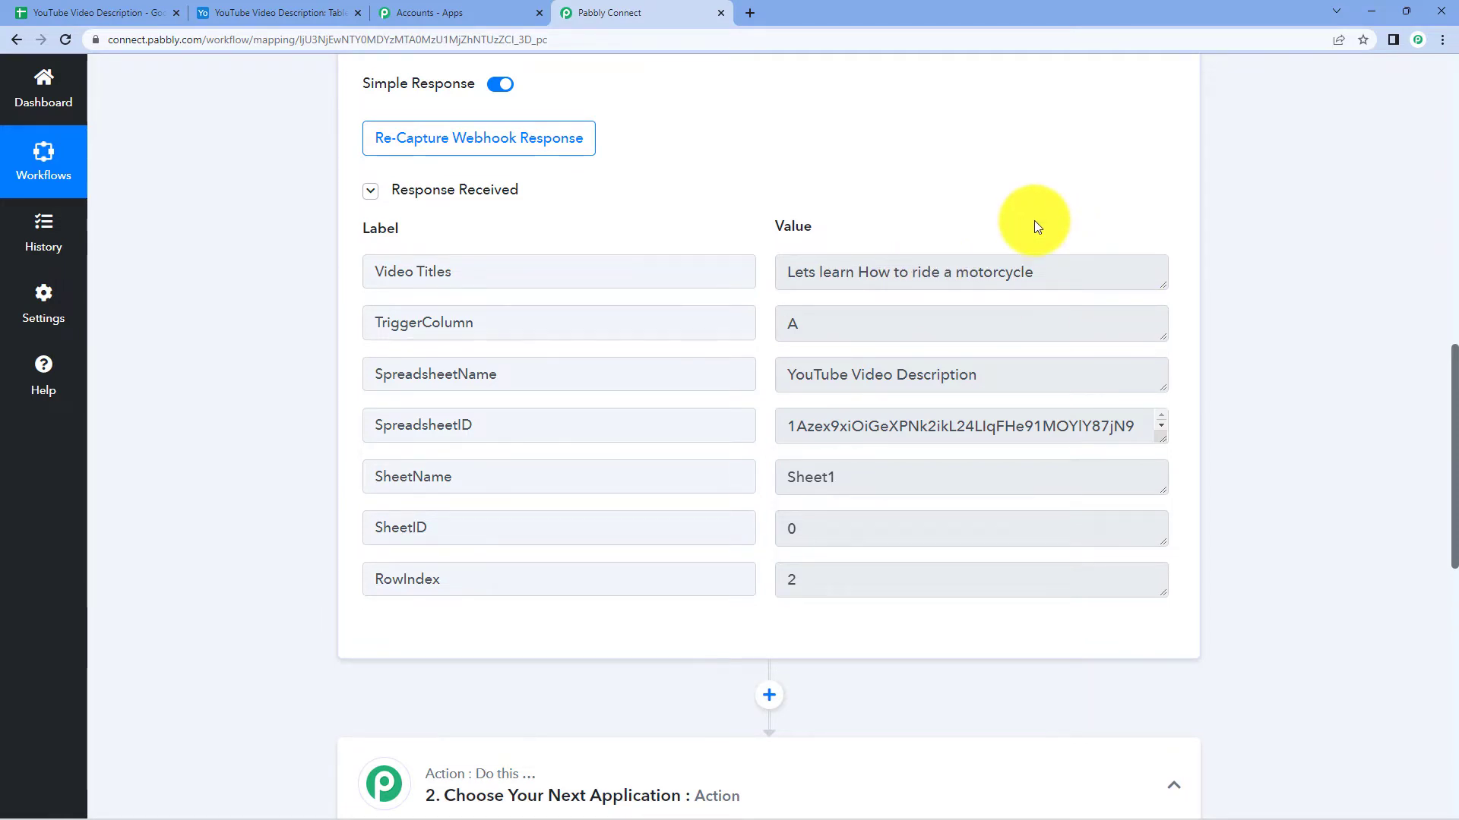
Collapse the Google Sheets trigger step to reach the action step
scroll(1034, 220, "up", 9)
scroll(571, 166, "up", 3)
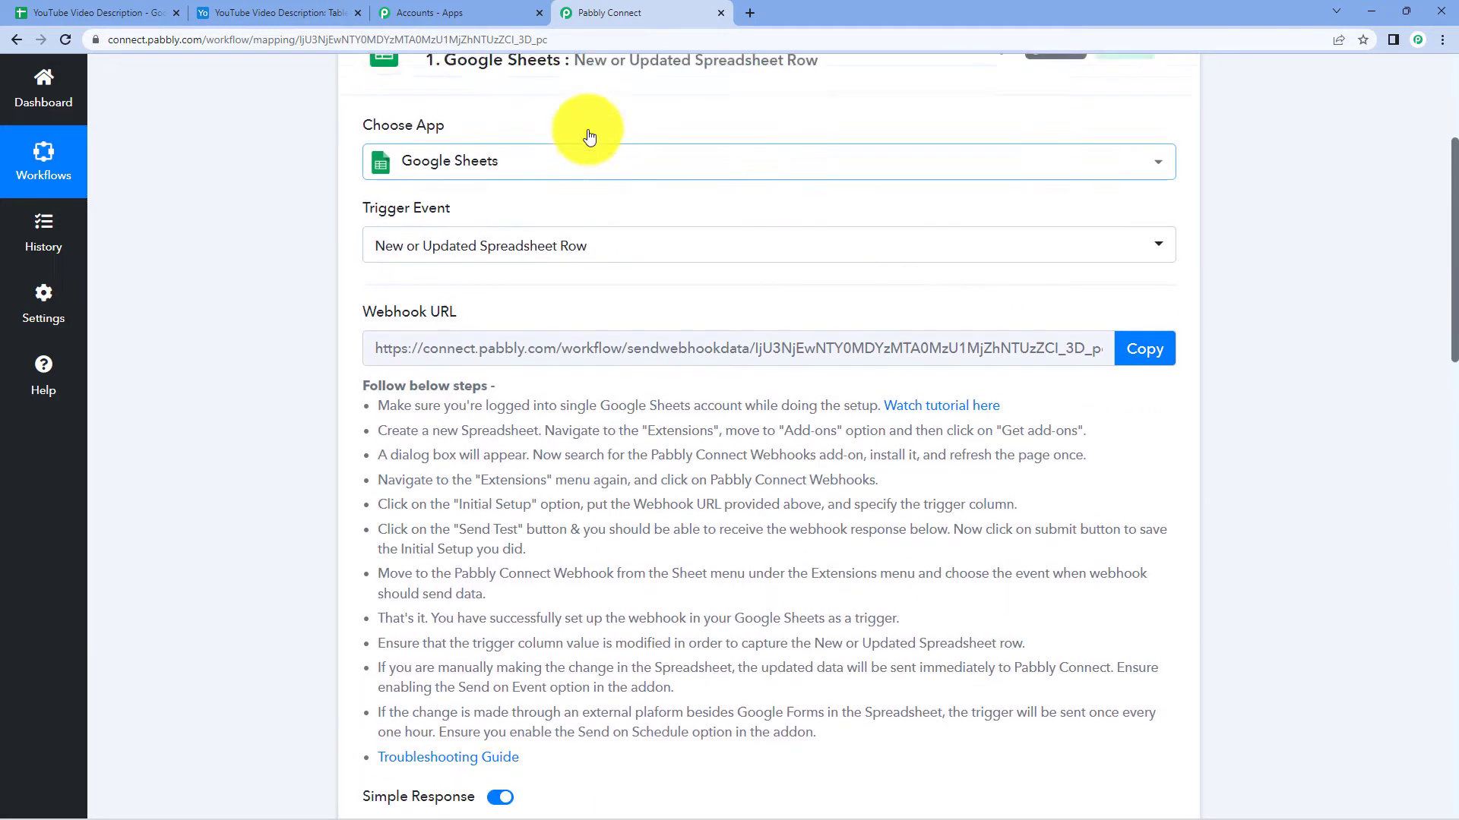
left_click(513, 229)
scroll(517, 288, "up", 4)
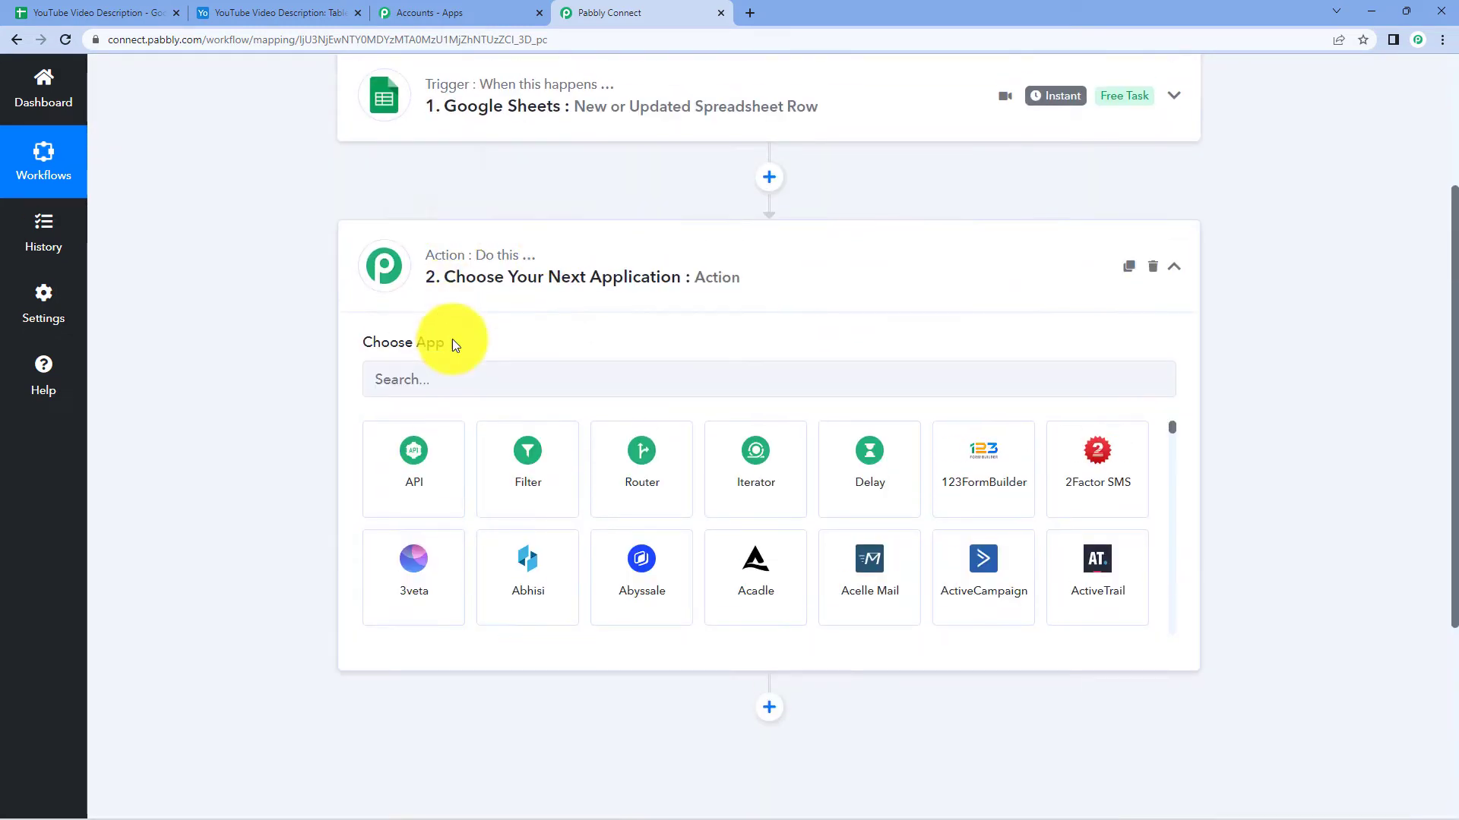
Set the action step's app to OpenAI with the action event Generate Content
left_click(466, 367)
type("open ai")
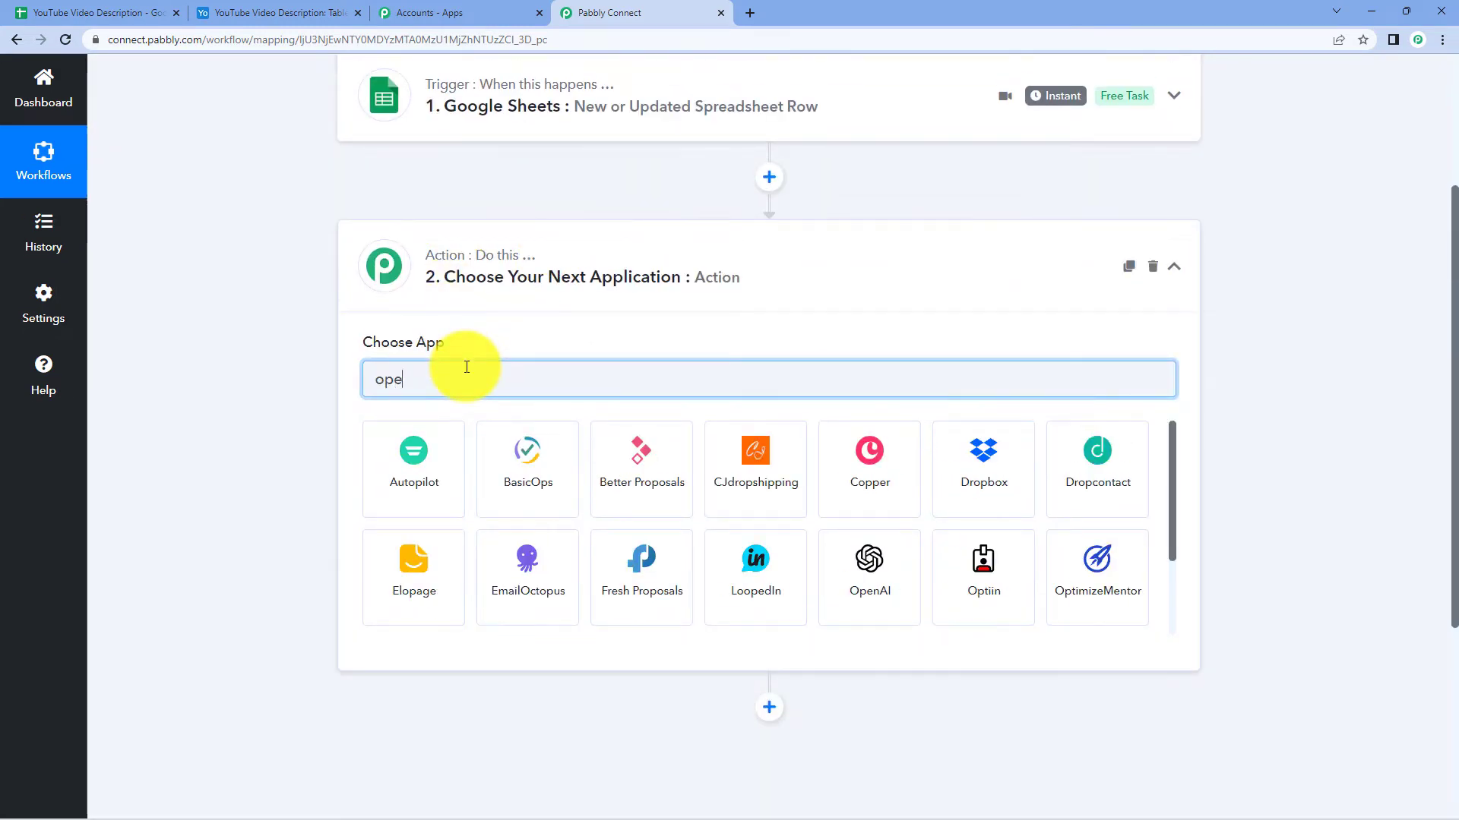
key("BackSpace")
key("BackSpace")
key("BackSpace")
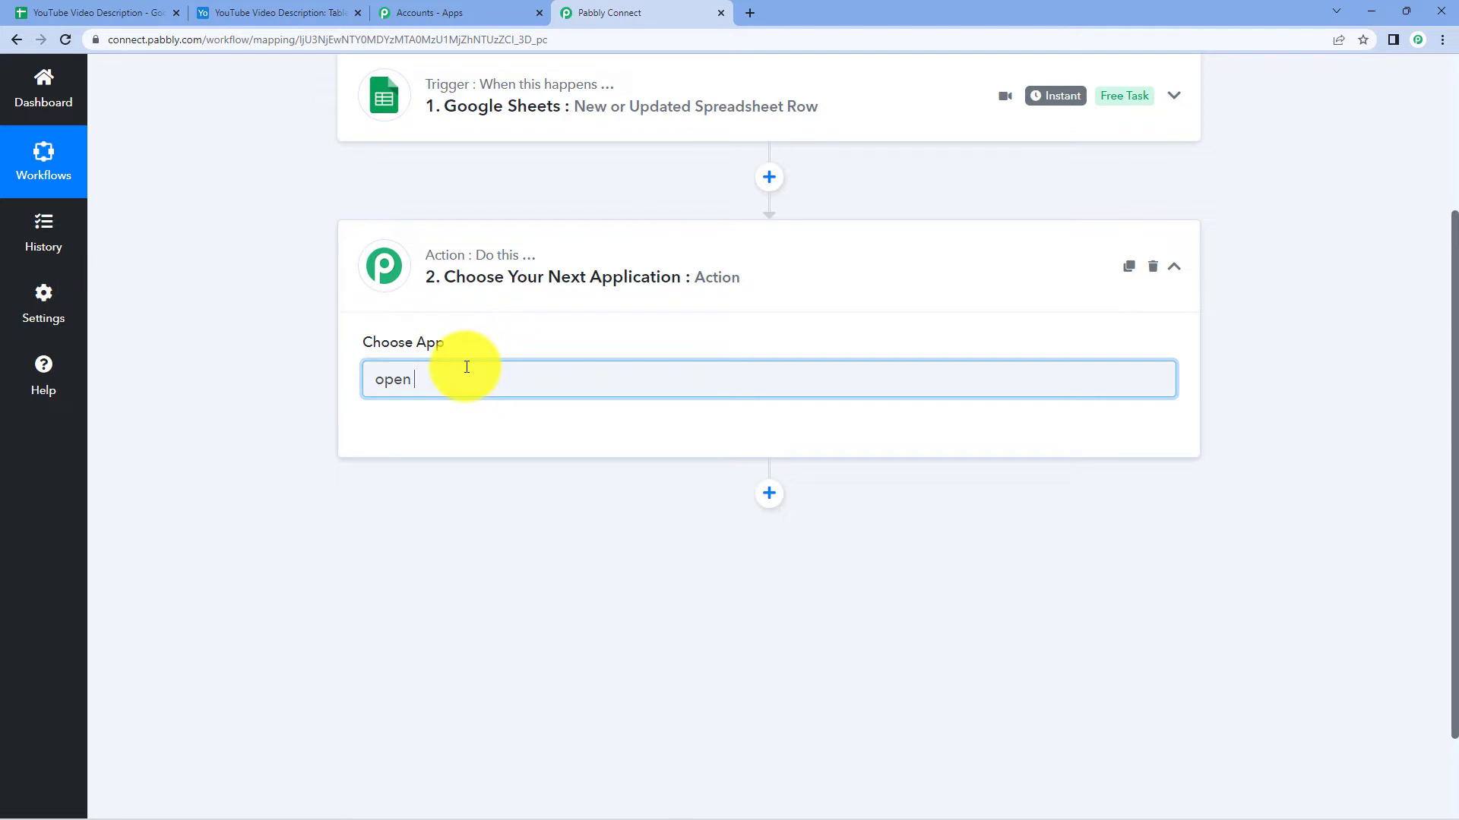
left_click(421, 452)
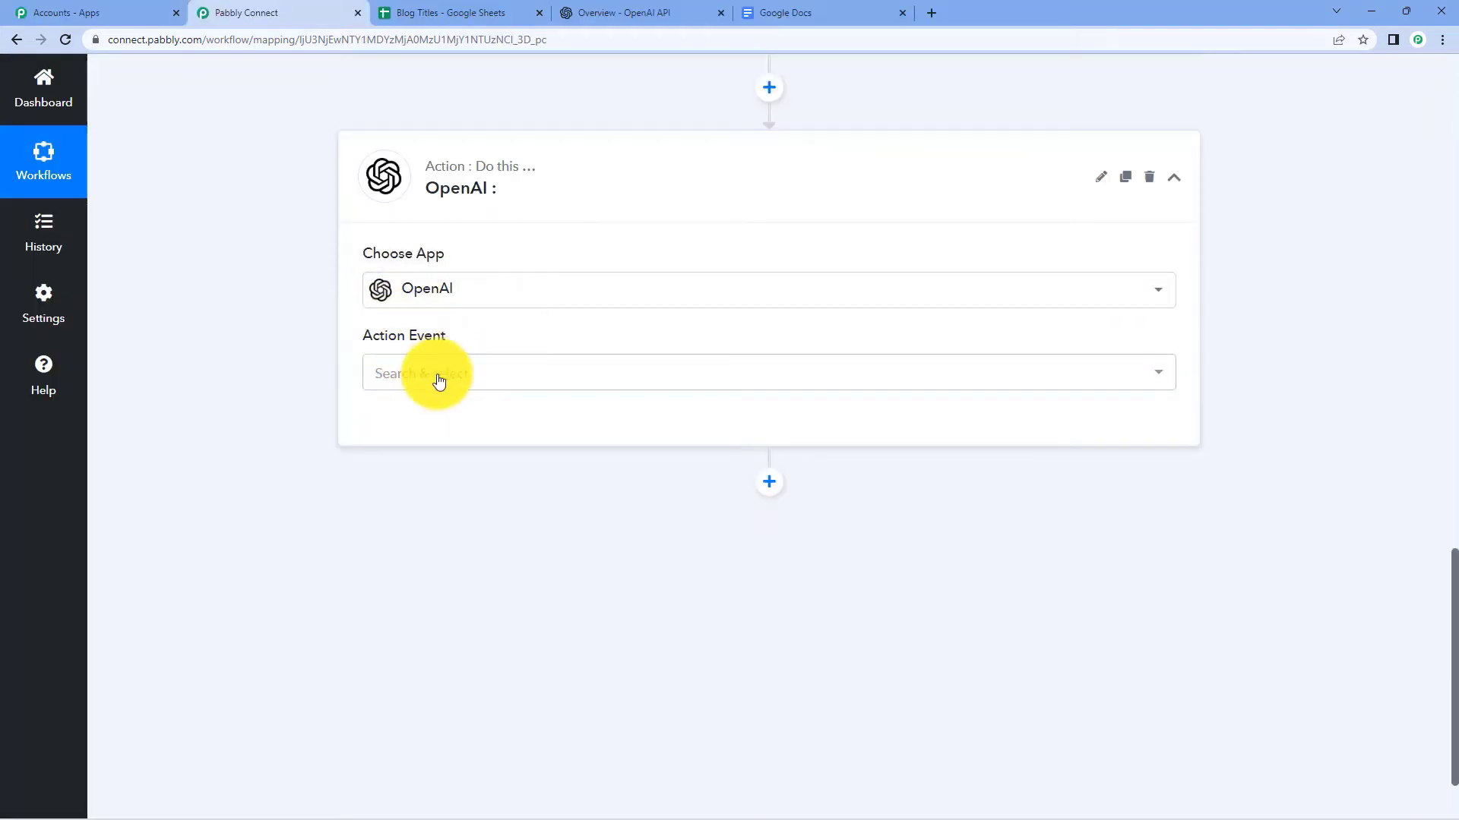
left_click(439, 376)
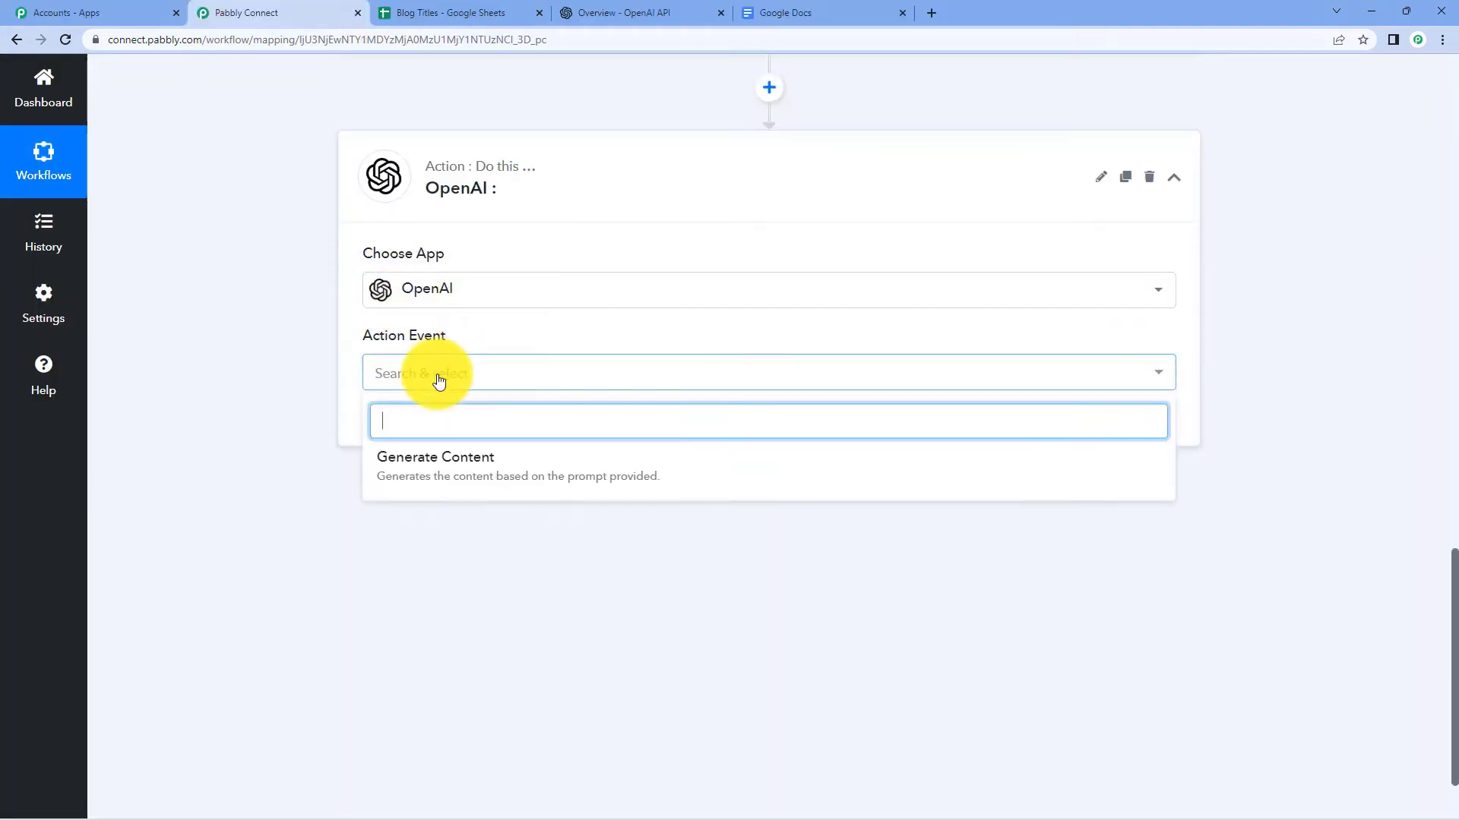
left_click(478, 477)
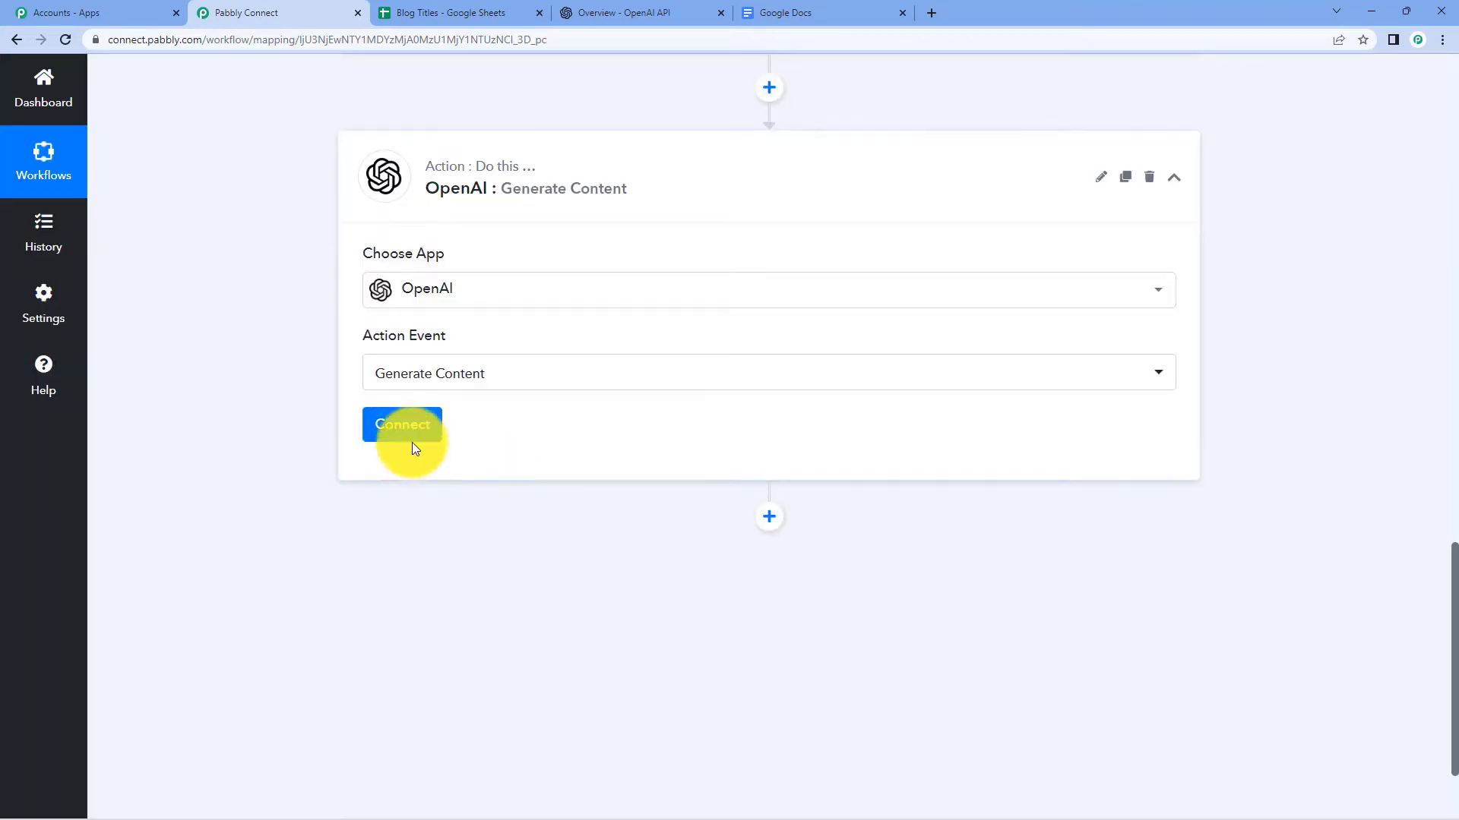
Start adding a new OpenAI connection for the action step and look at the OpenAI API overview page
left_click(411, 438)
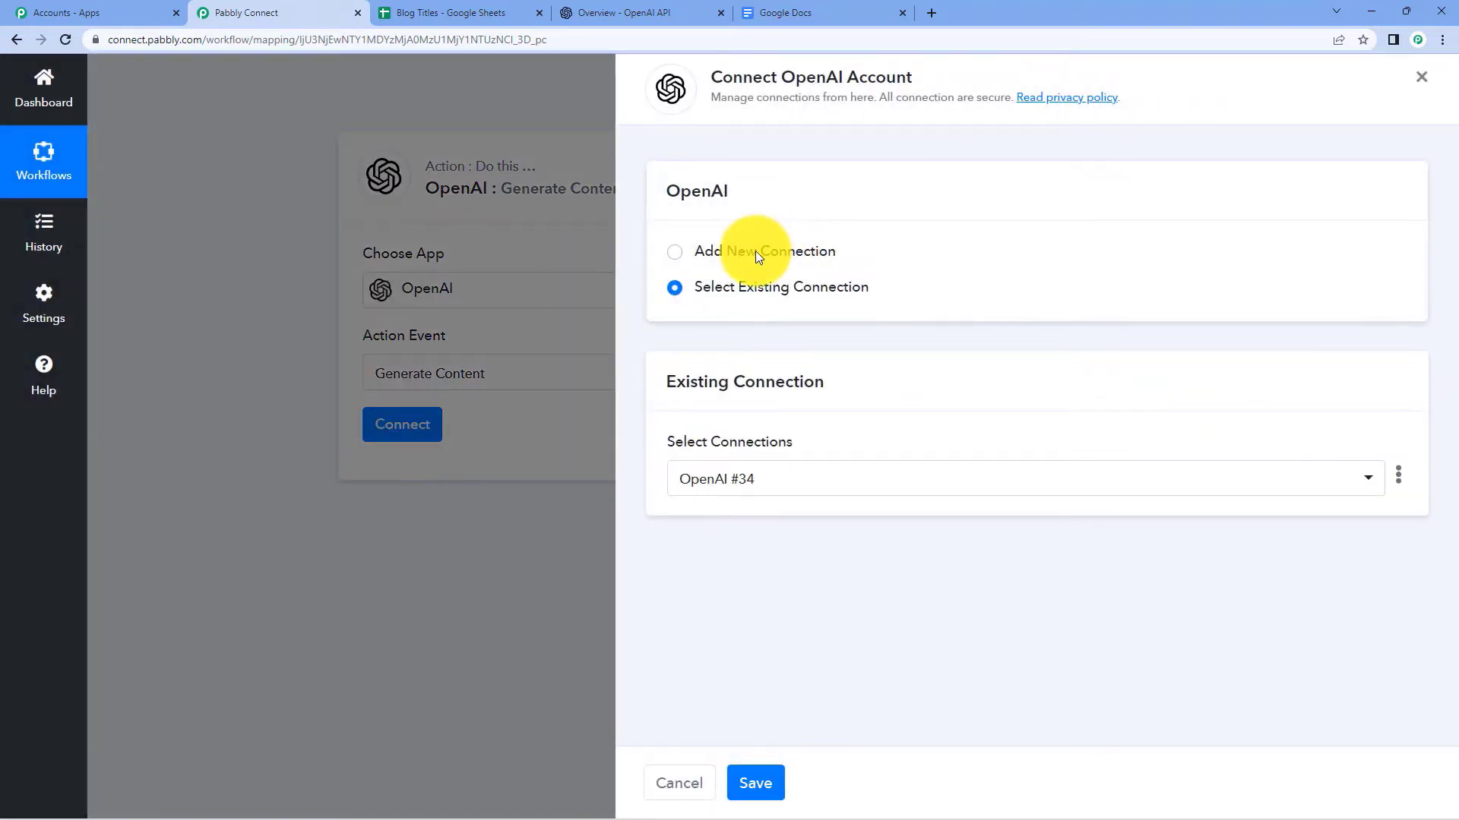
left_click(757, 252)
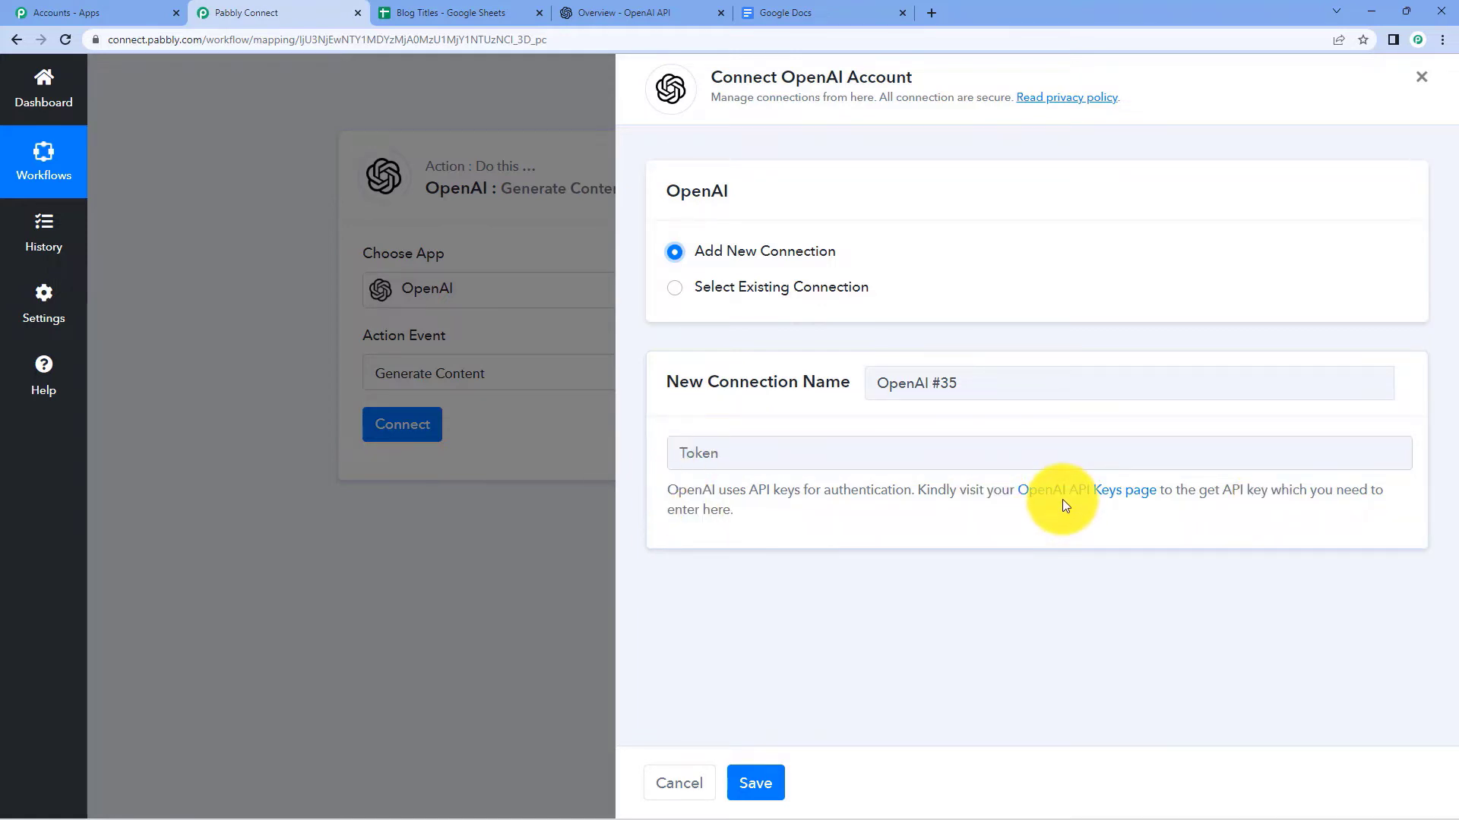
left_click(608, 12)
left_click(285, 8)
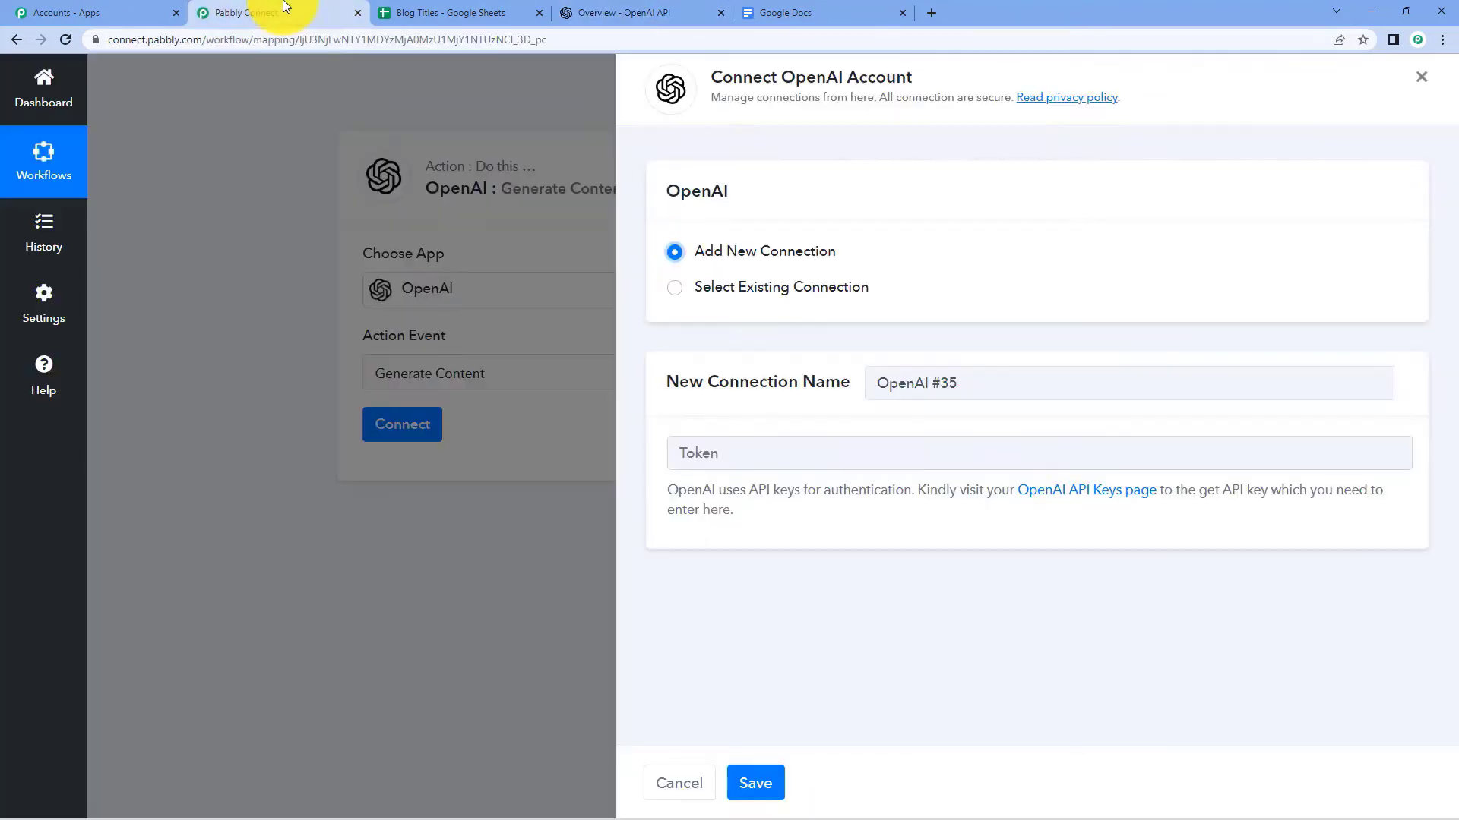
left_click(573, 9)
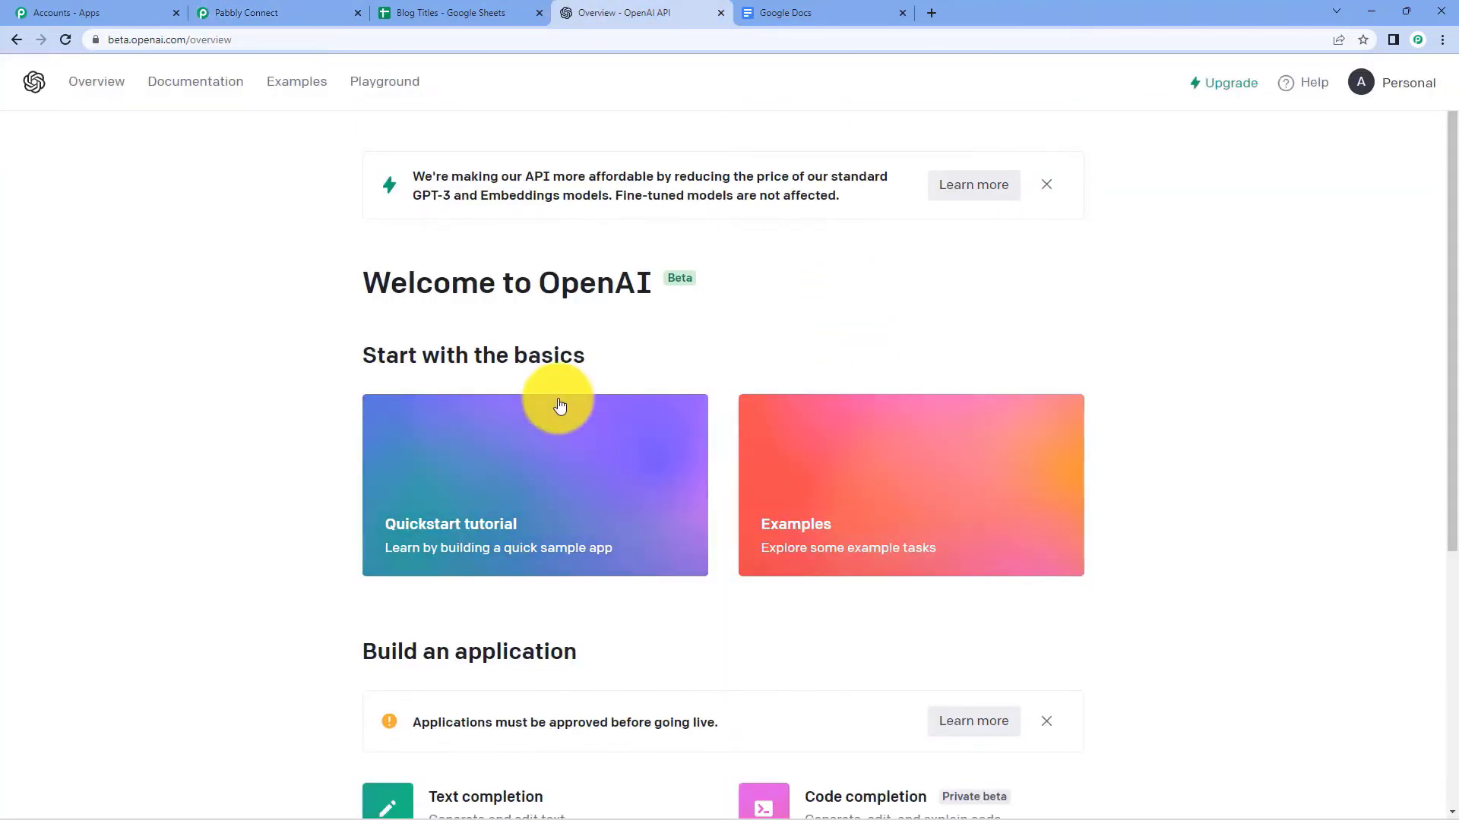
left_click(278, 12)
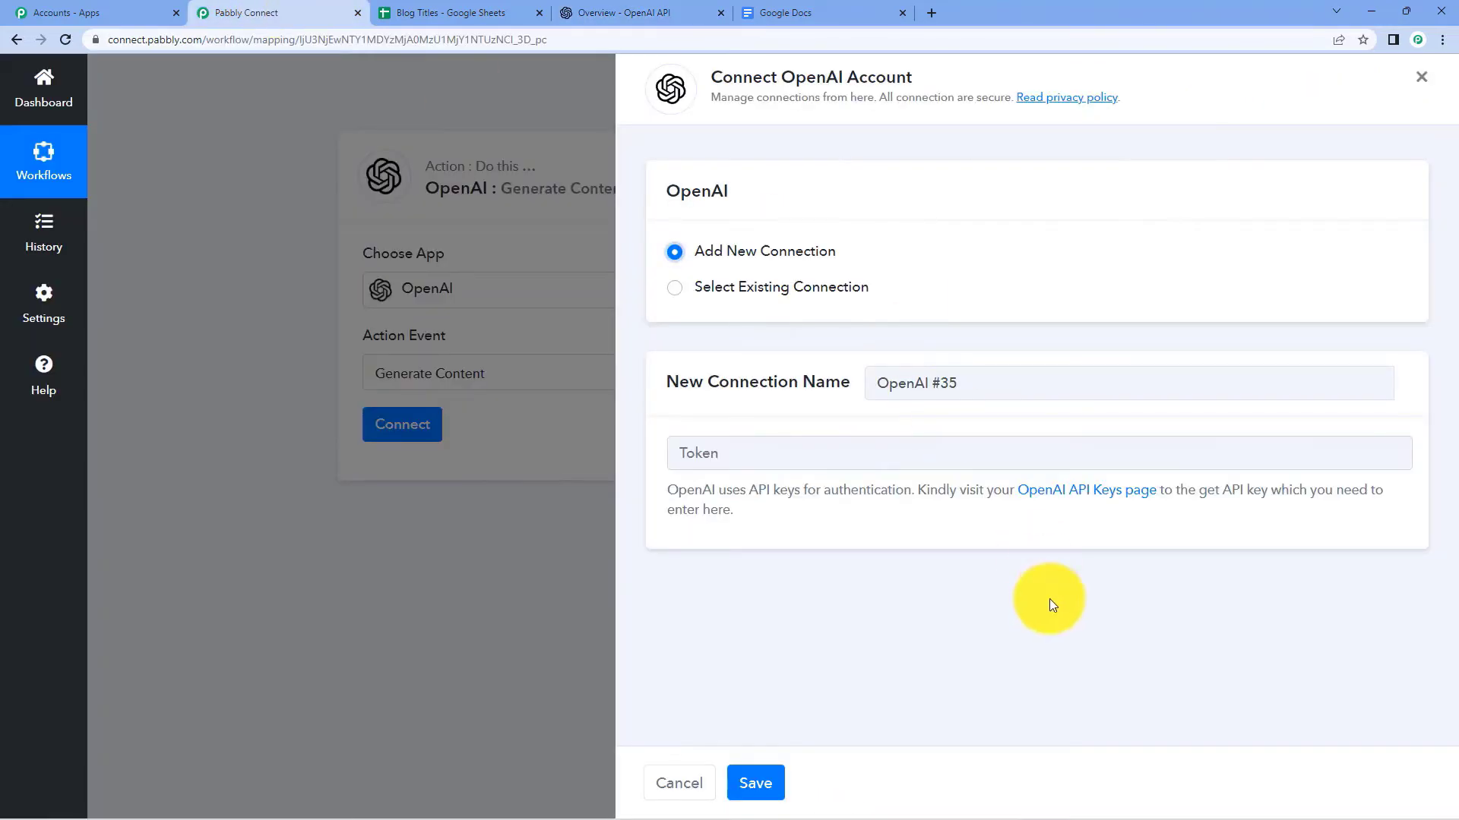
Copy the existing secret key from the OpenAI API Keys page and paste it as the new connection's token
left_click(1070, 501)
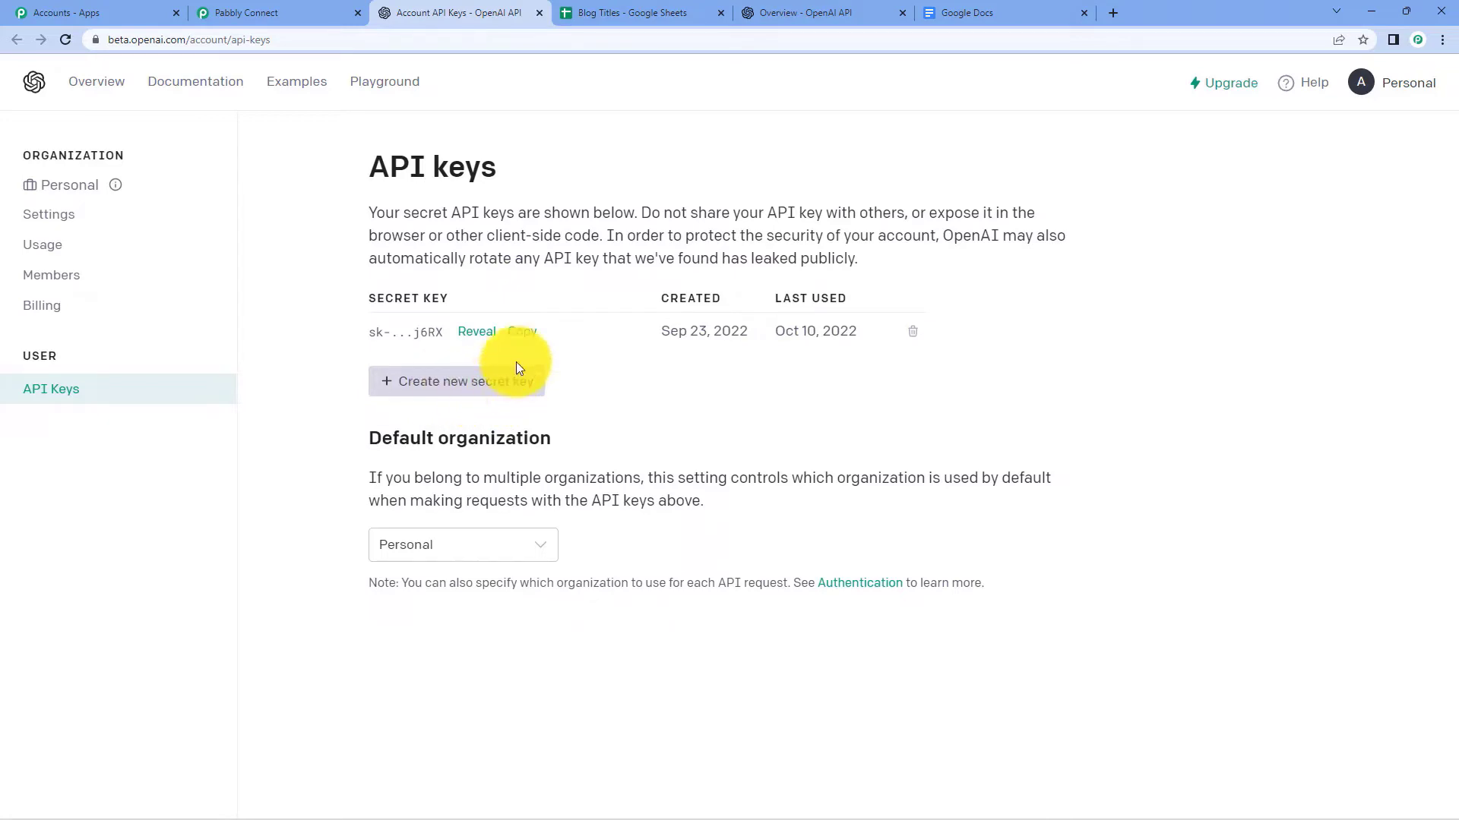
left_click(527, 340)
left_click(315, 13)
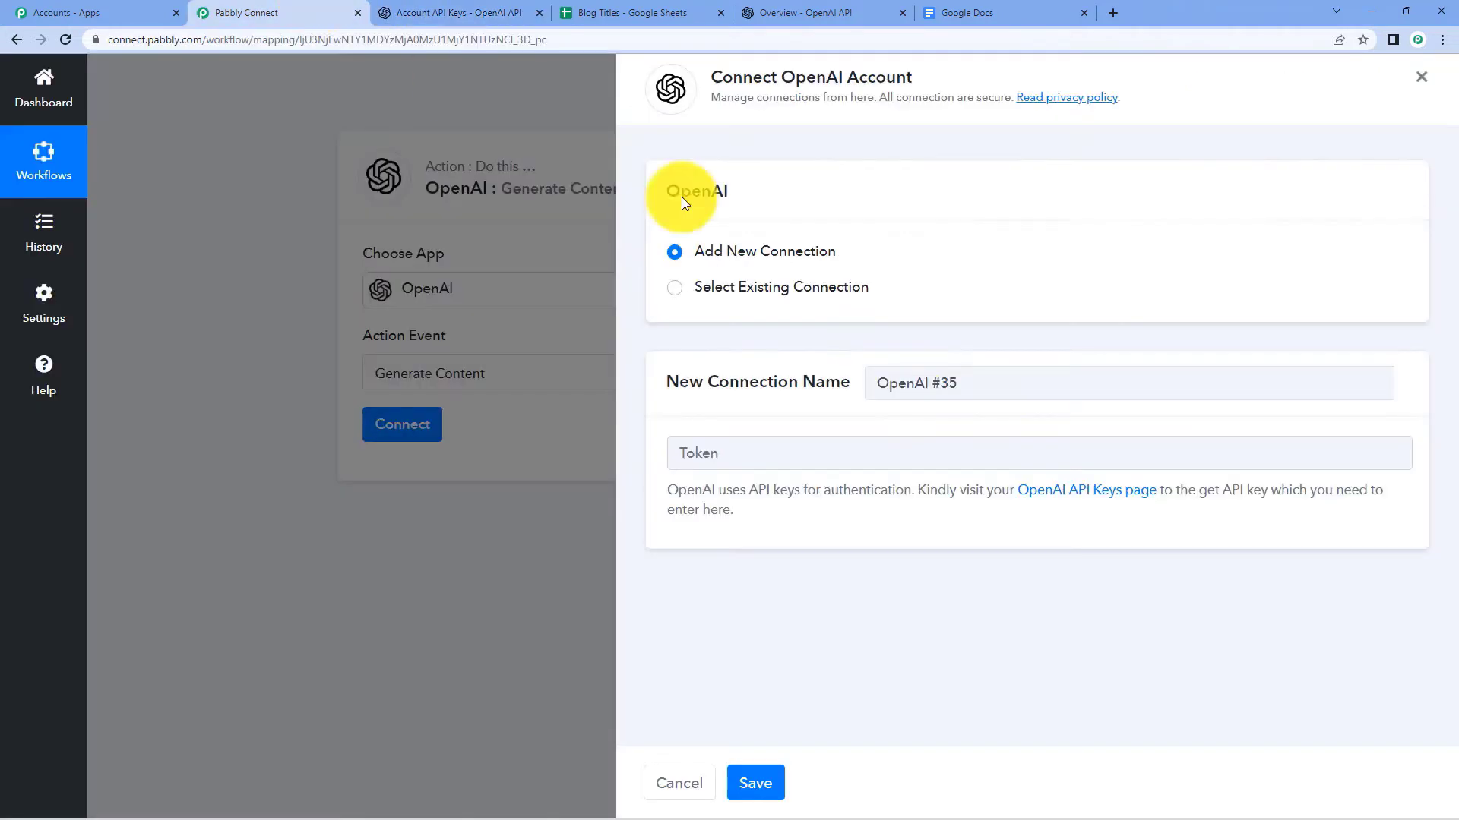
right_click(800, 446)
left_click(872, 566)
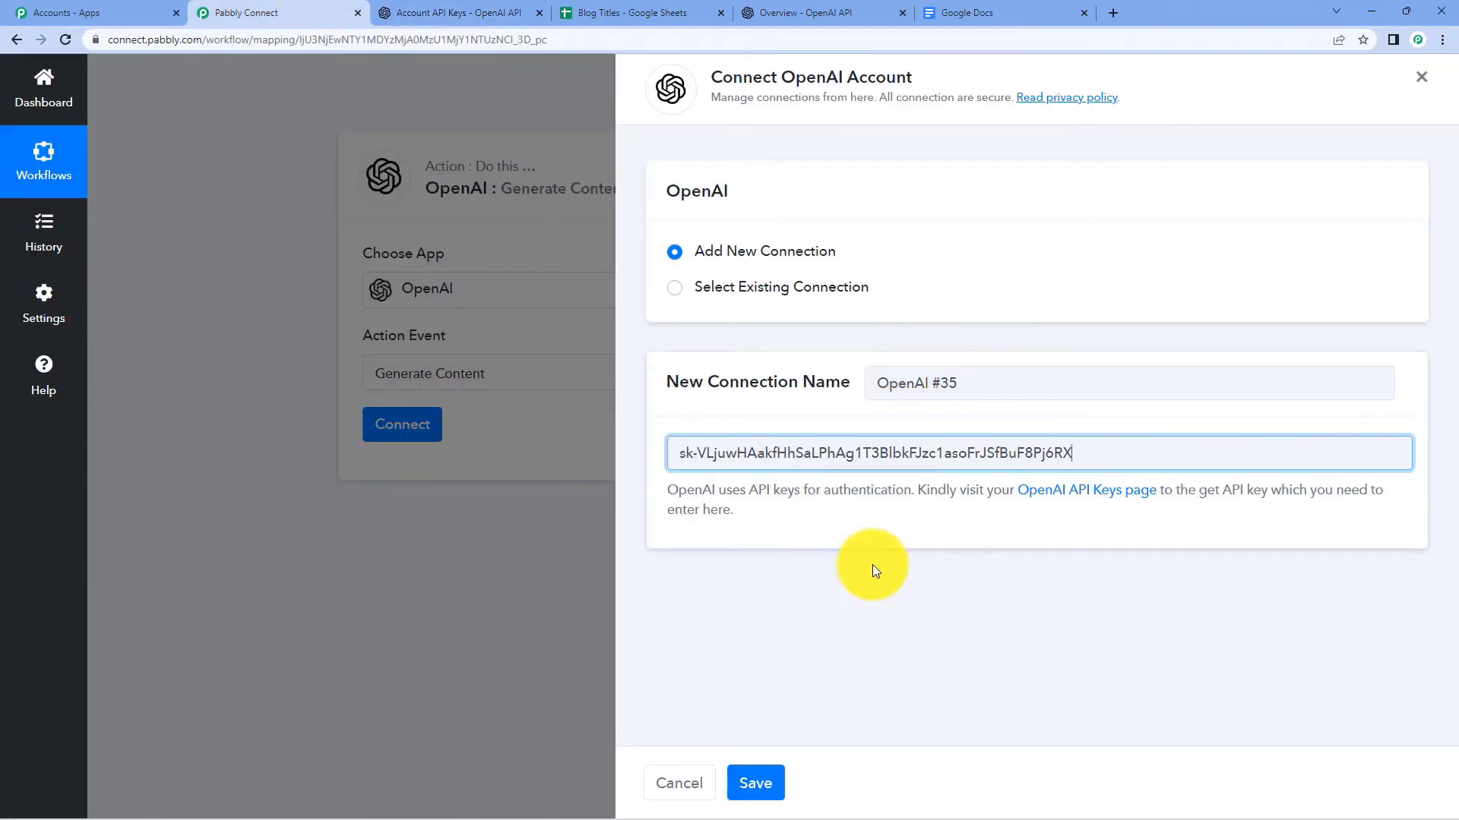
Save the new OpenAI connection and open the Playground on the OpenAI site
left_click(753, 783)
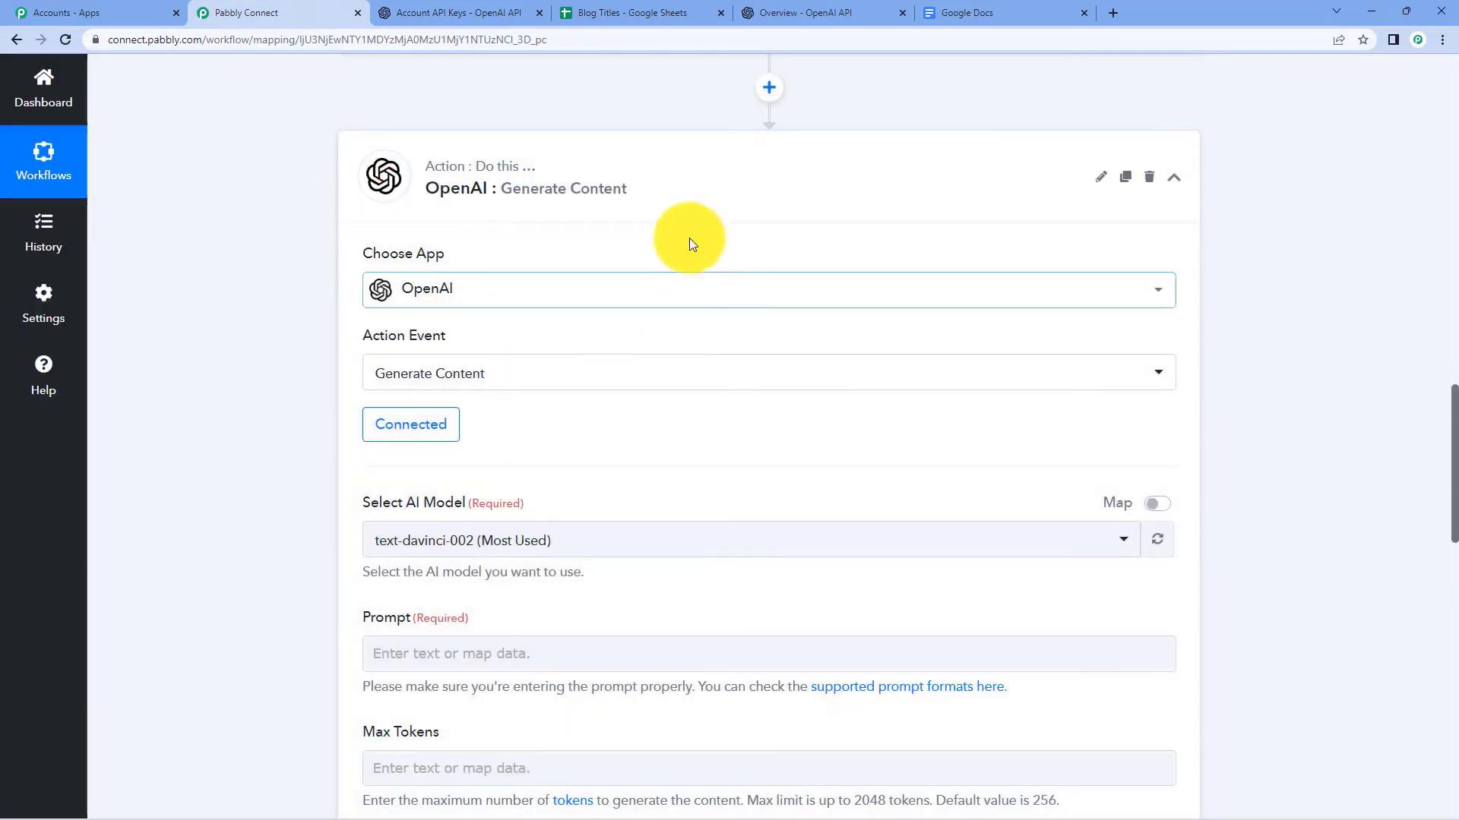
scroll(699, 190, "down", 1)
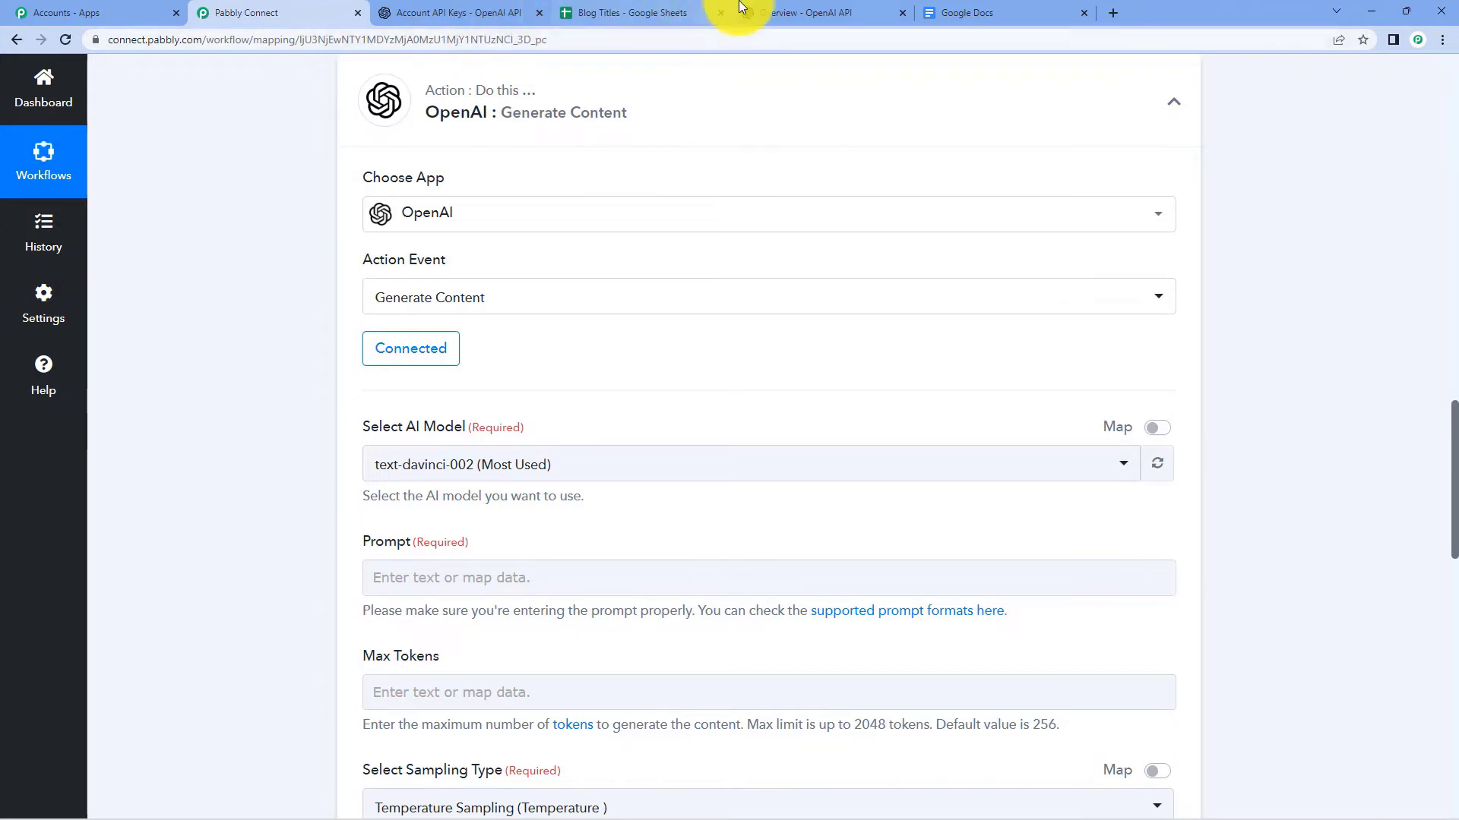
left_click(851, 7)
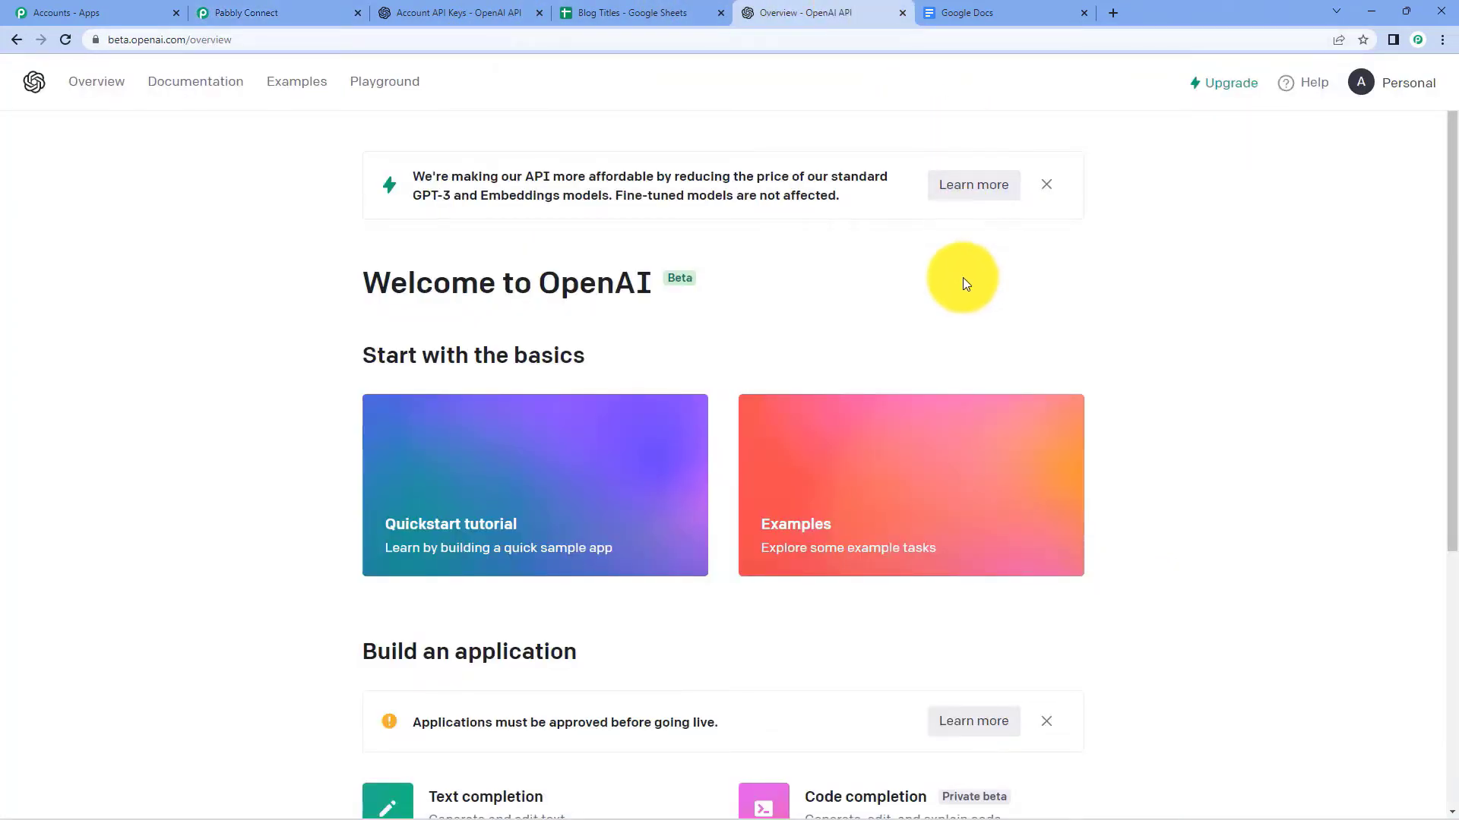
left_click(381, 90)
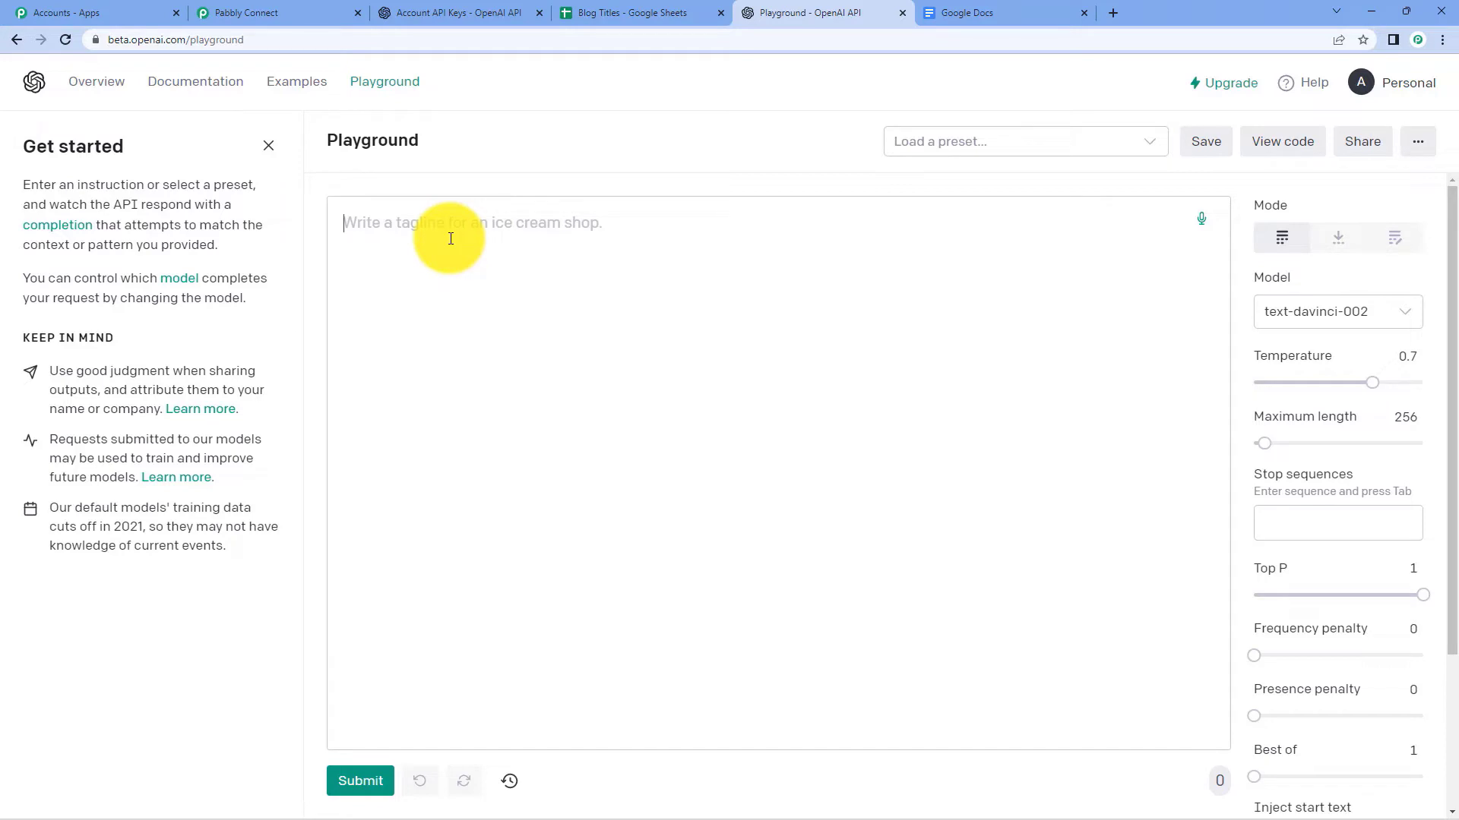
Generate a completion in the Playground for the prompt "Write a tagline for School"
type("Wr")
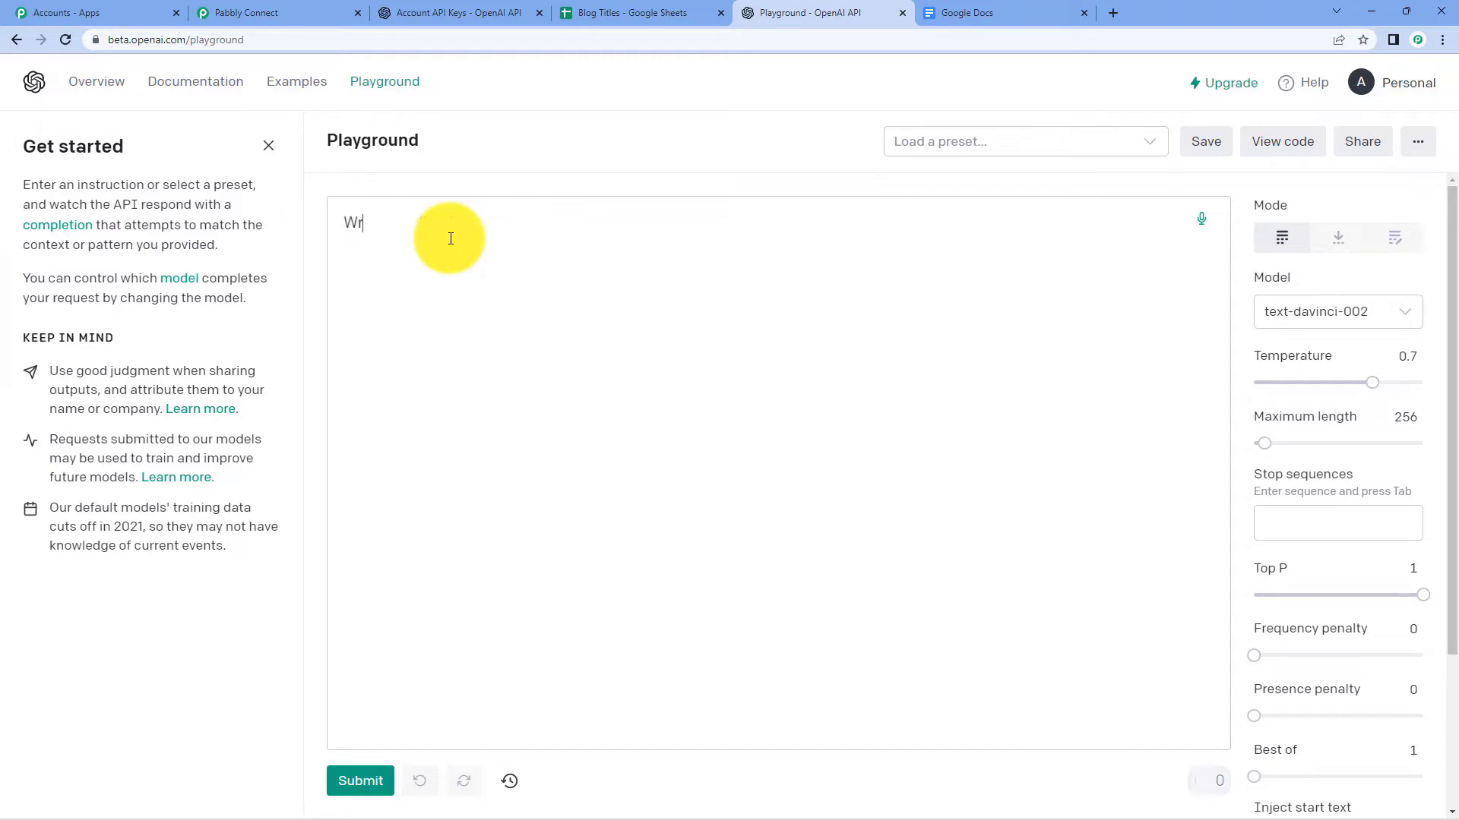
type("ite a tagline for School")
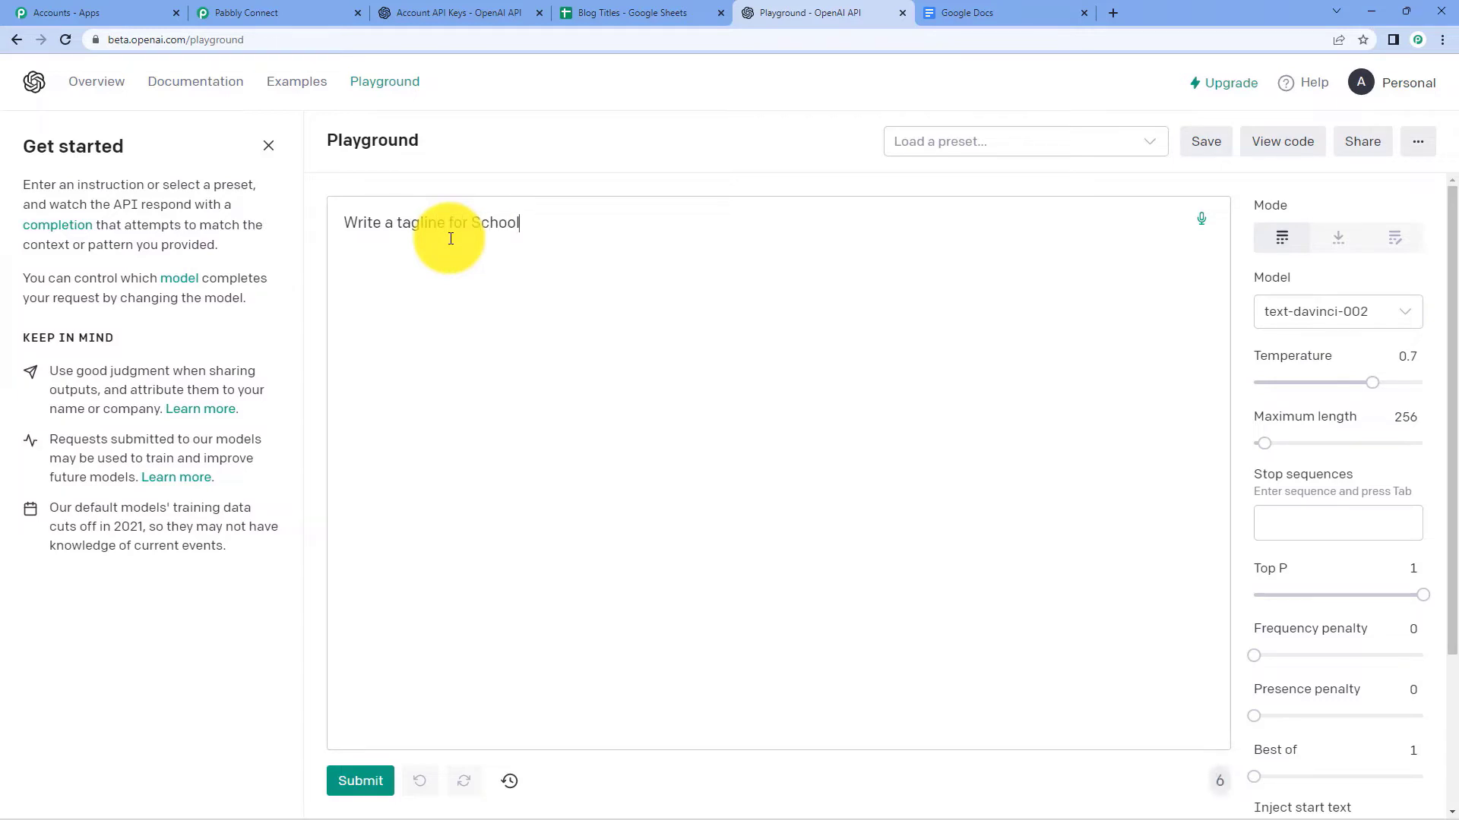
left_click(380, 784)
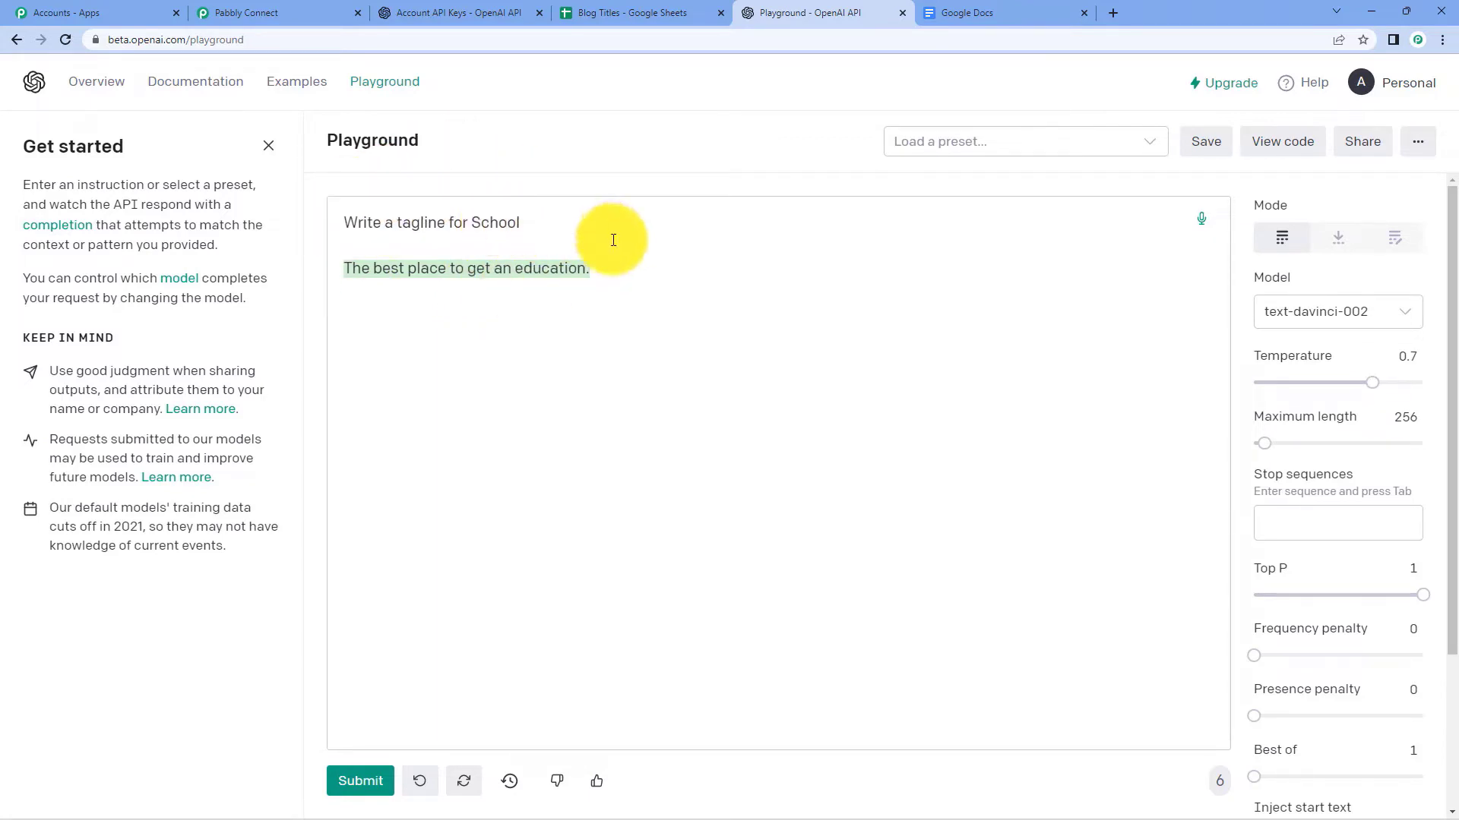
Delete the generated tagline and change "tagline" in the prompt to "short story"
left_click_drag(585, 277, 346, 271)
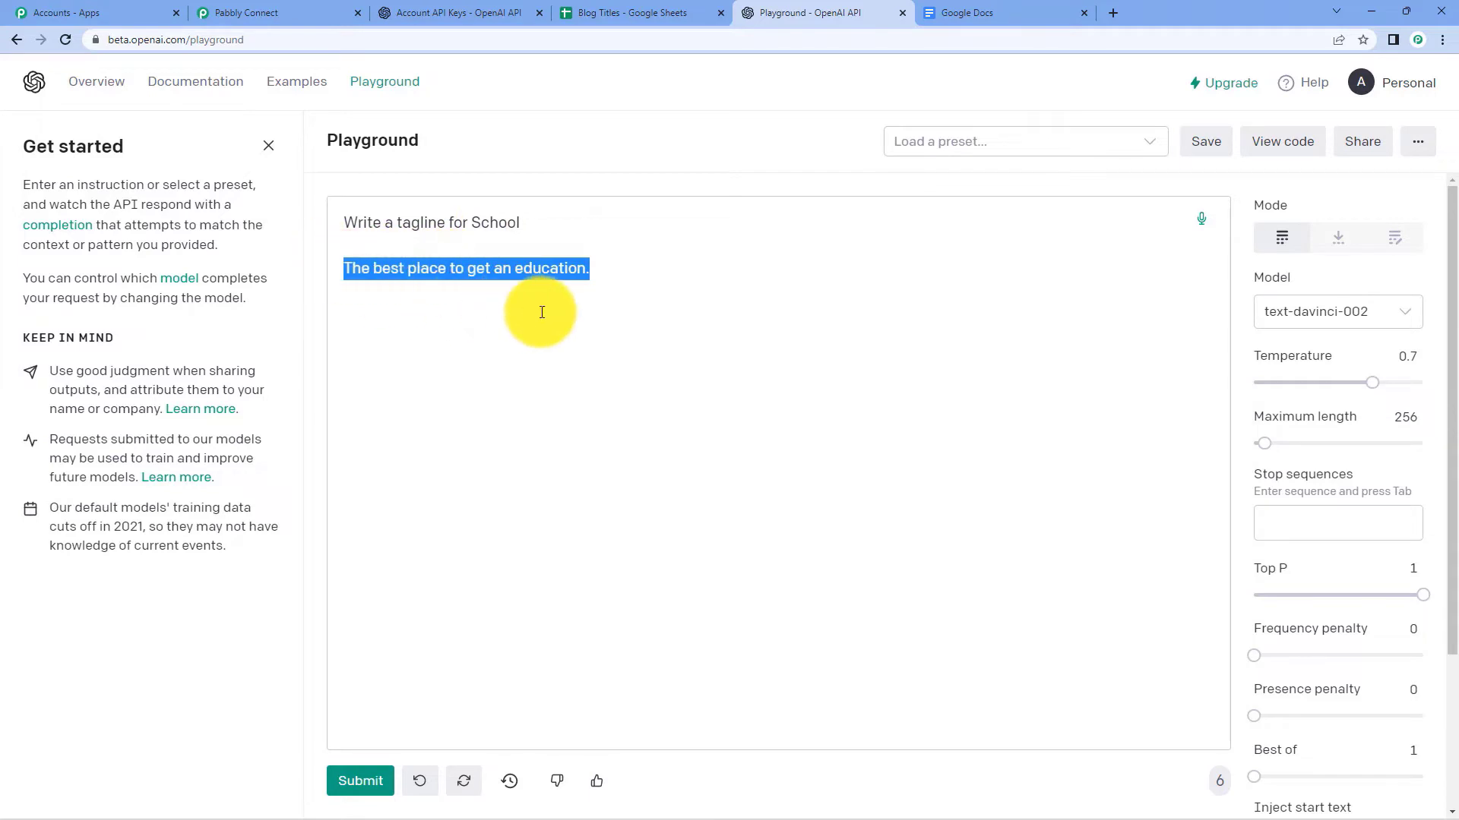
key("BackSpace")
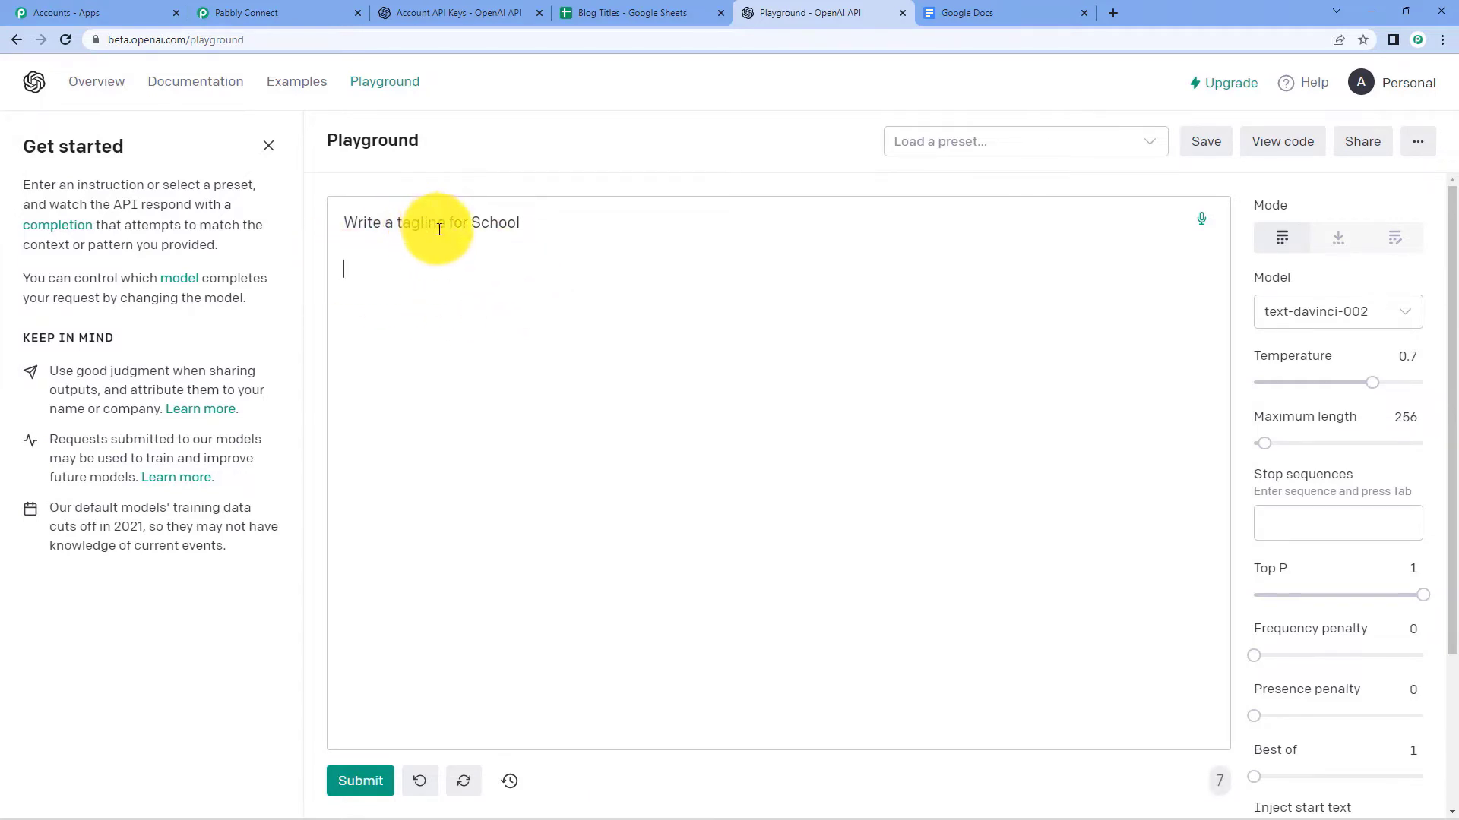
key("BackSpace")
key("BackSpace")
key("BackSpace")
key("BackSpace")
key("BackSpace")
key("BackSpace")
key("BackSpace")
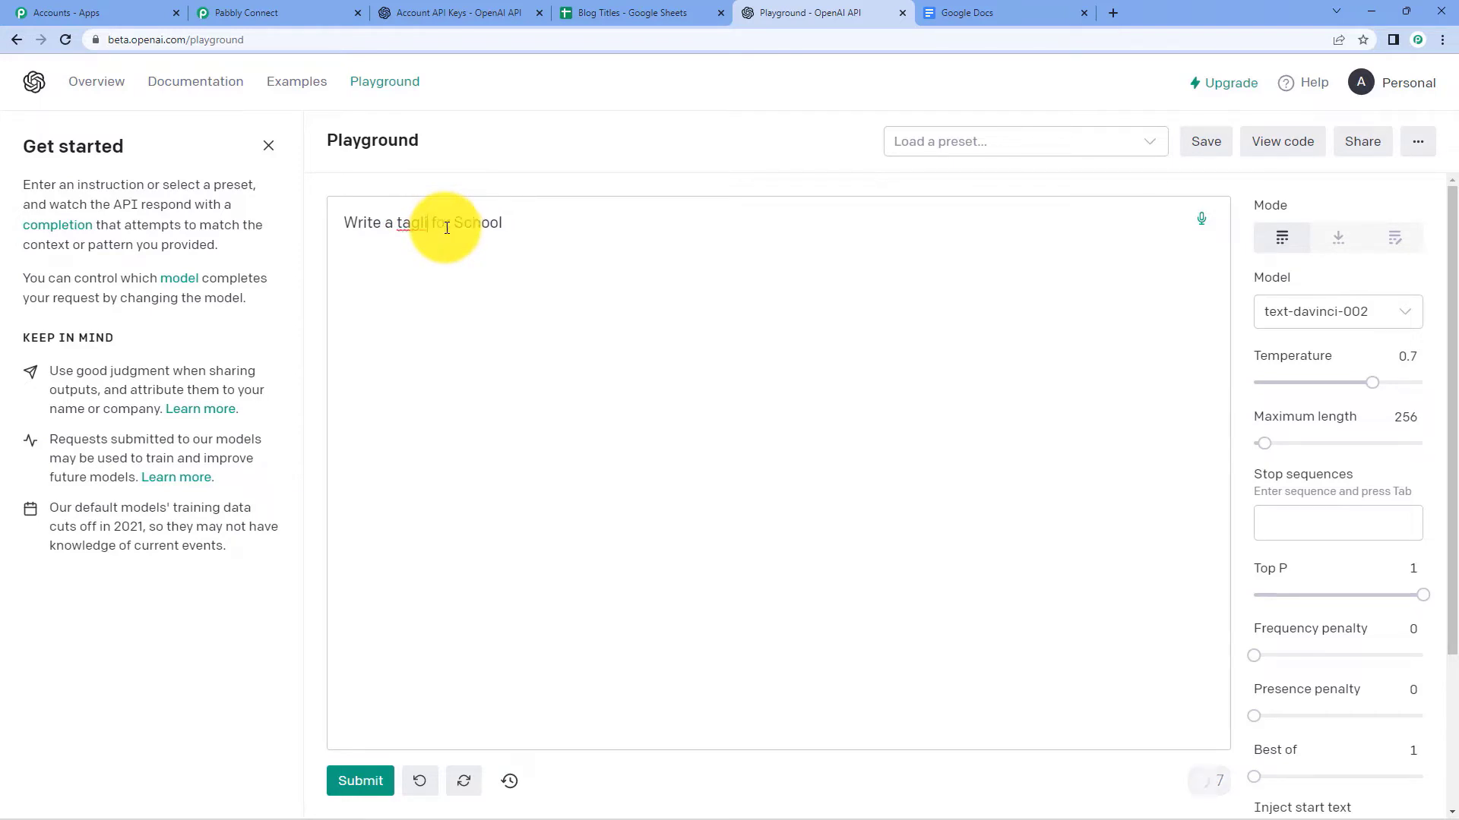
type("shoet")
key("BackSpace")
key("BackSpace")
type("rt story")
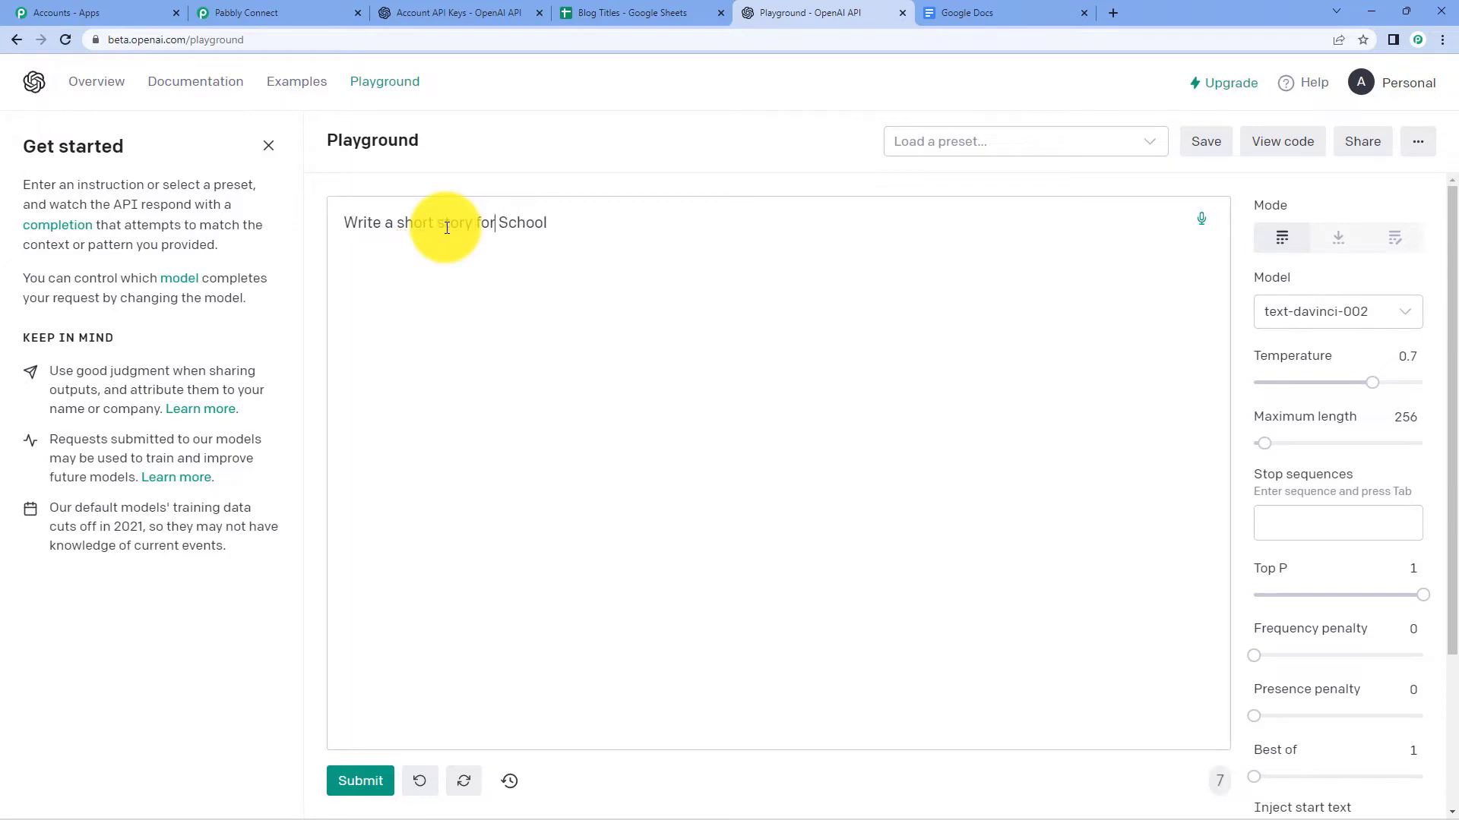
Change the end of the prompt to "on College" and generate the short story
key("BackSpace")
key("BackSpace")
key("BackSpace")
key("BackSpace")
type("on")
key("BackSpace")
key("BackSpace")
key("BackSpace")
key("BackSpace")
key("BackSpace")
key("BackSpace")
type("College")
left_click(380, 779)
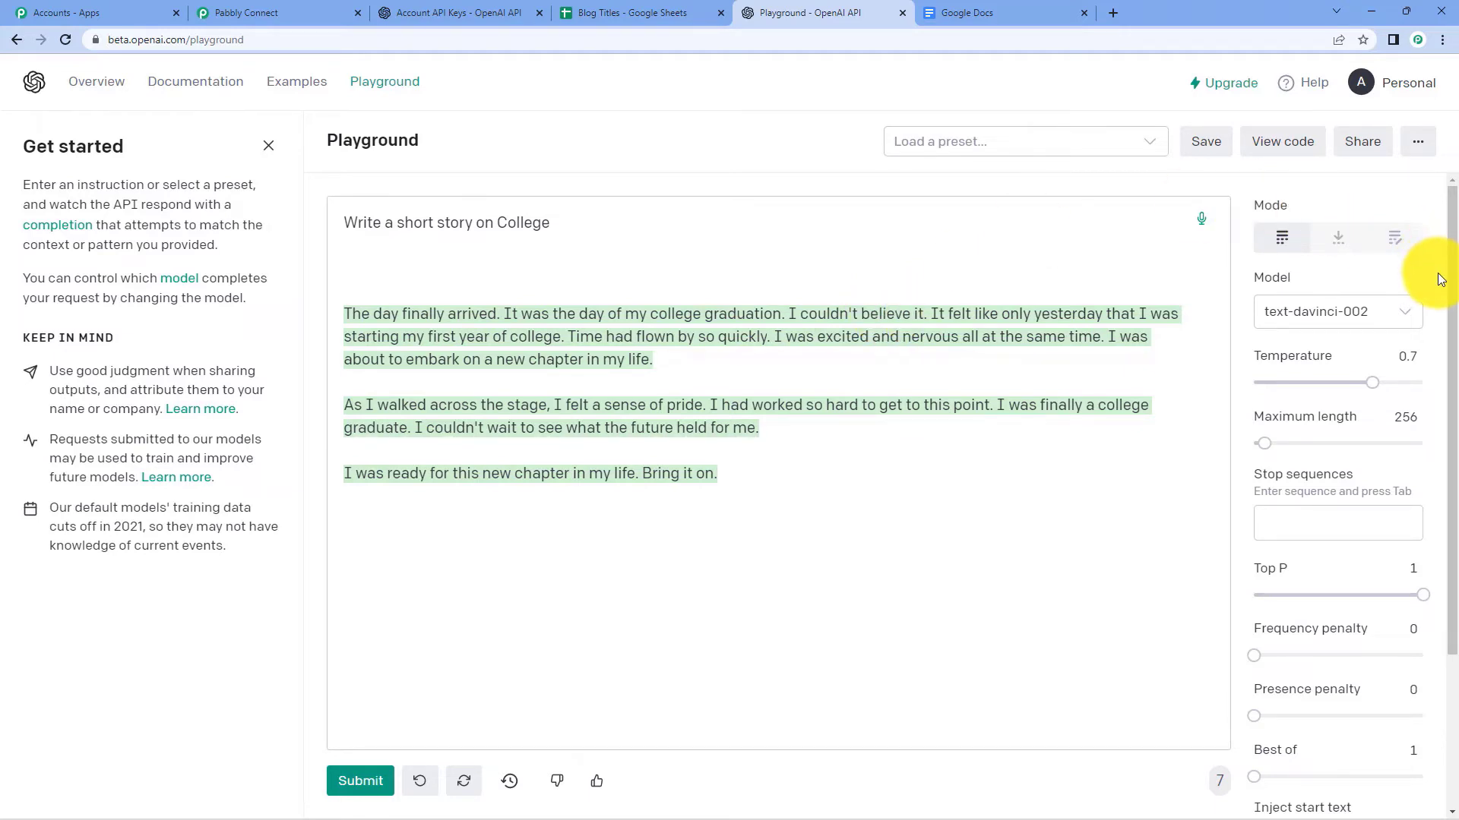
Read the description of the text-davinci-002 model, keep it selected, and examine the explanation of the Temperature setting
left_click(1407, 311)
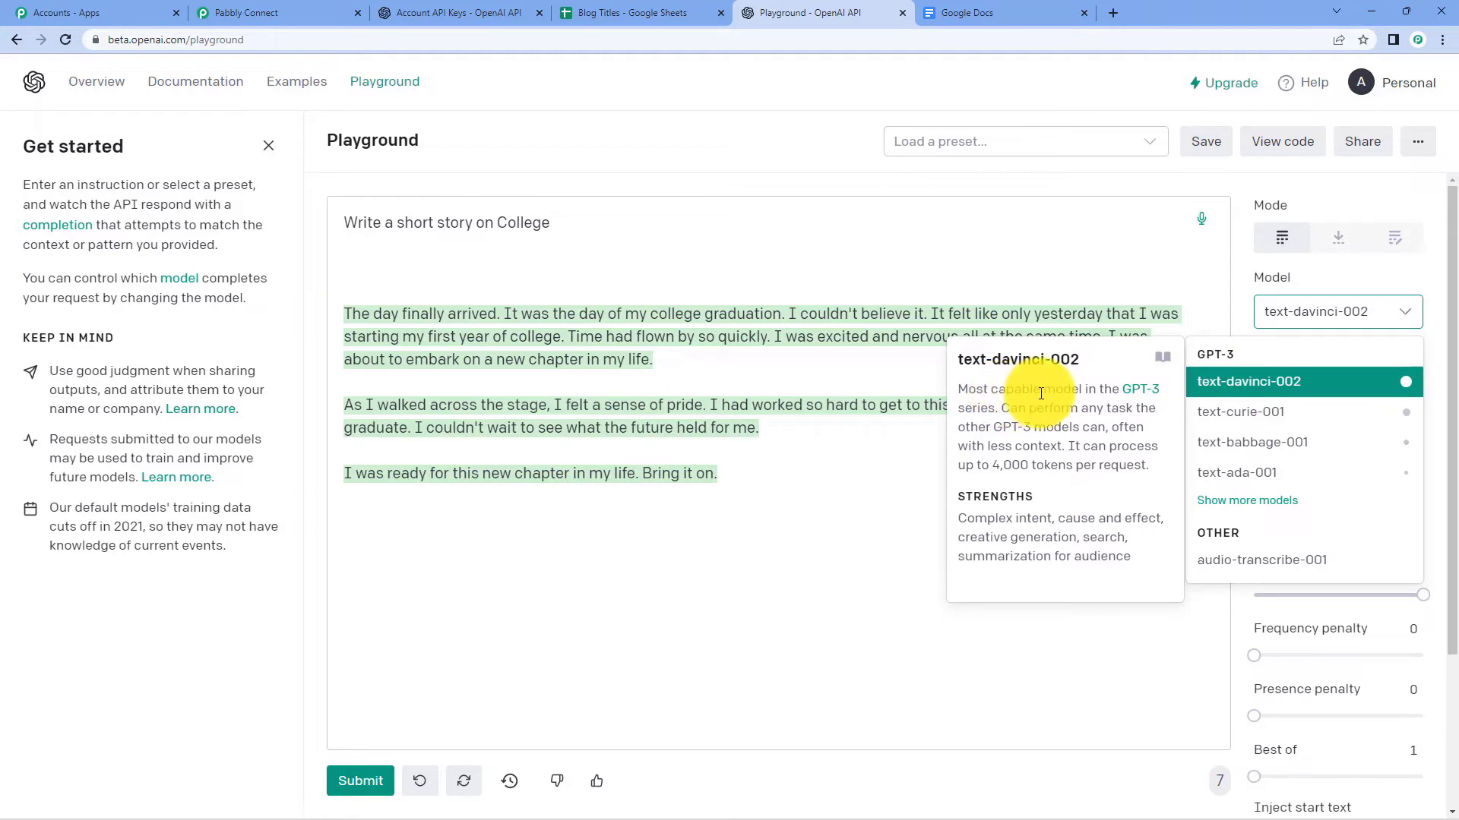
left_click(1223, 383)
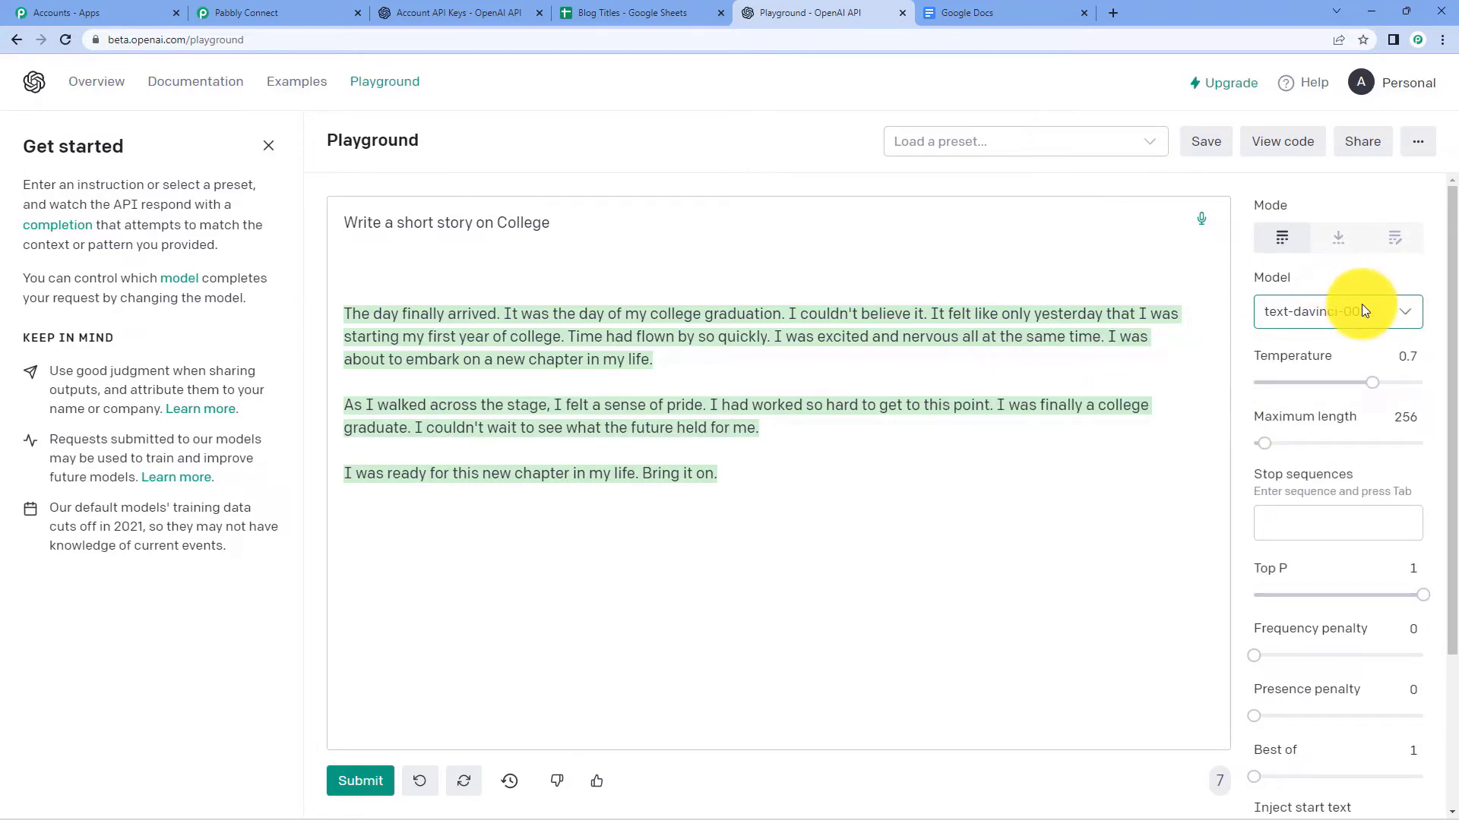
mouse_move(1301, 358)
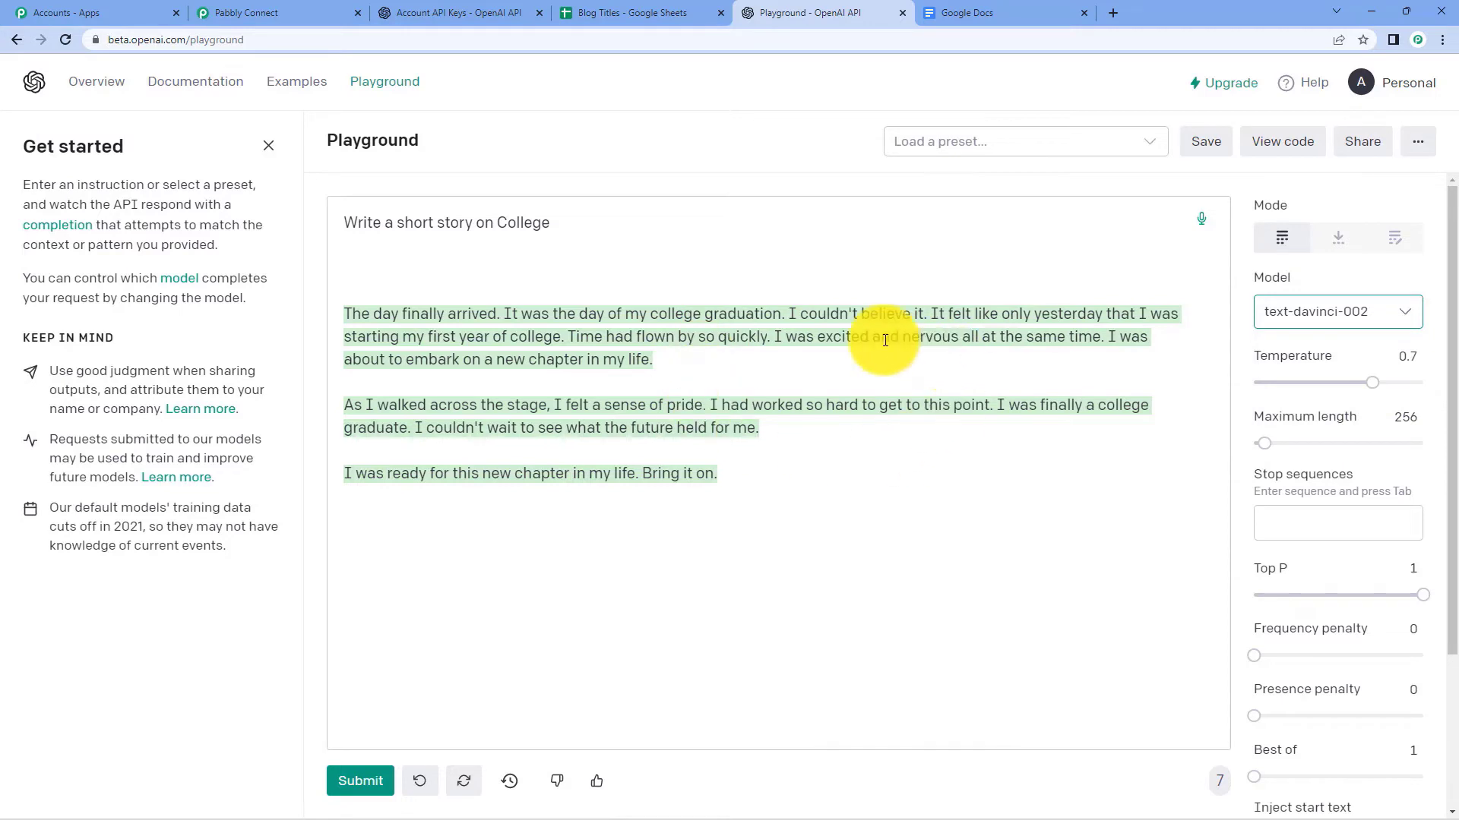
mouse_move(1389, 362)
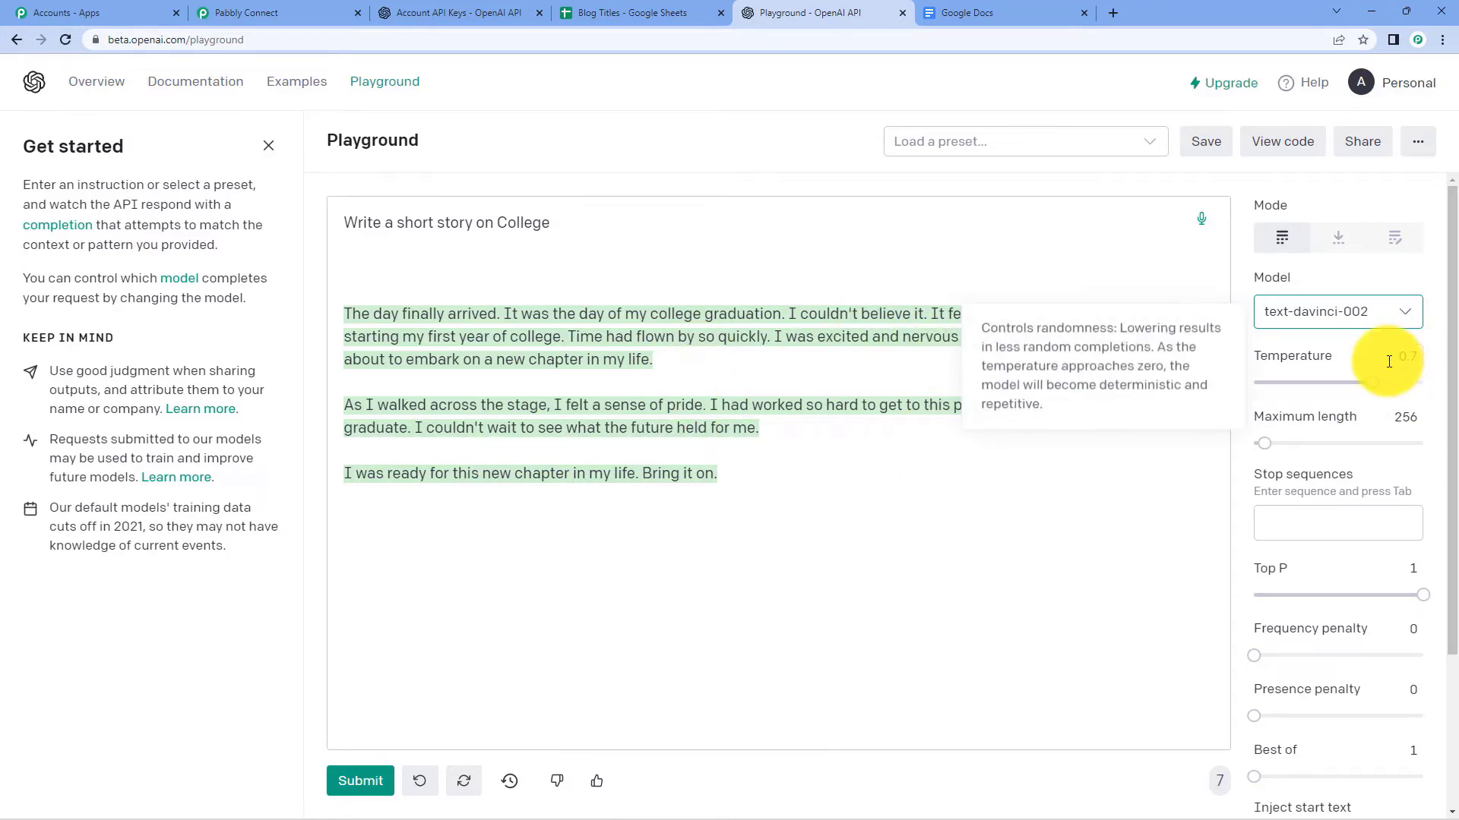
Increase the Playground's maximum length to 1018
mouse_move(1409, 429)
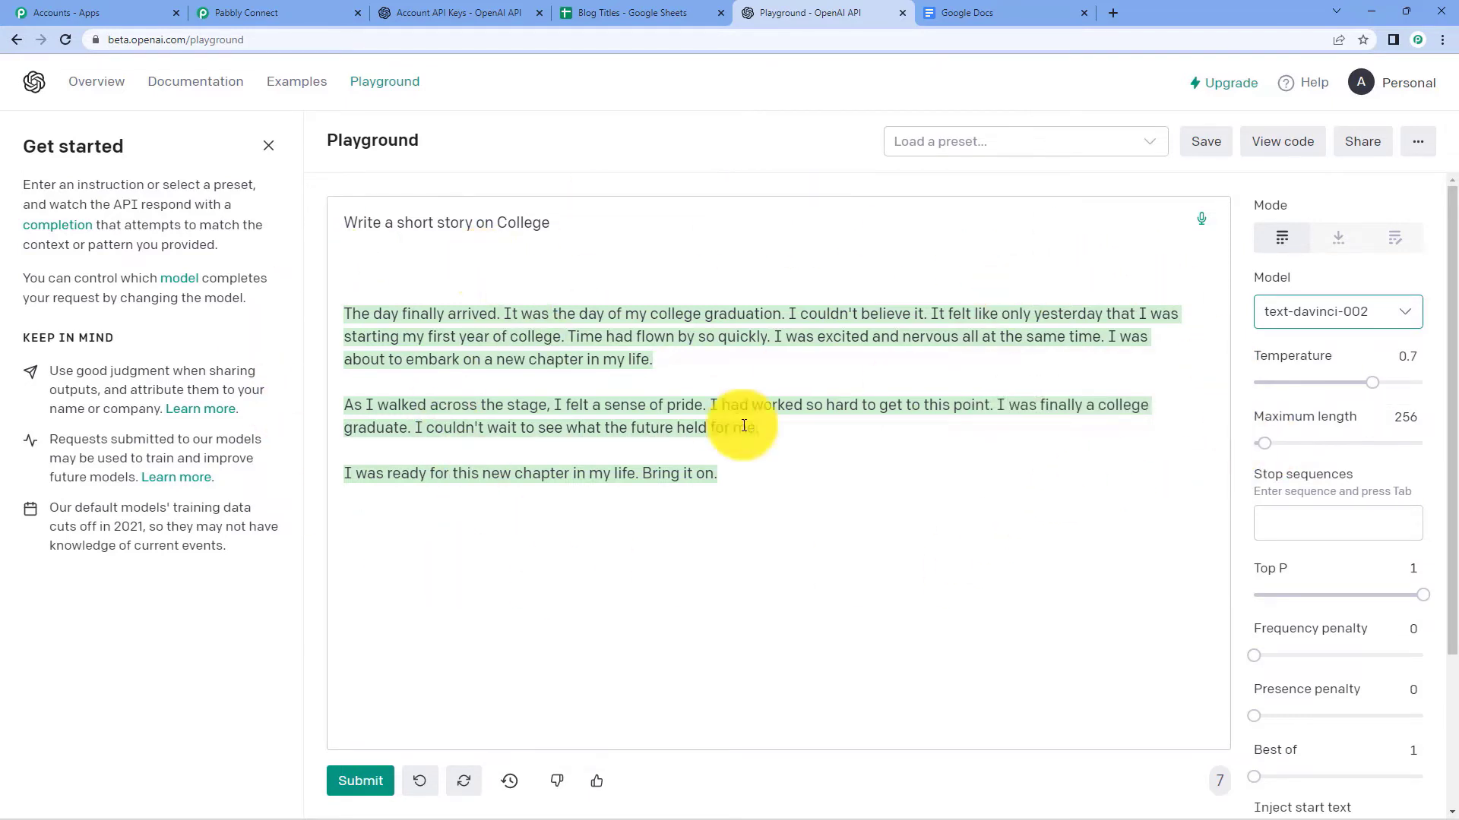
left_click_drag(1263, 445, 1296, 456)
mouse_move(1267, 446)
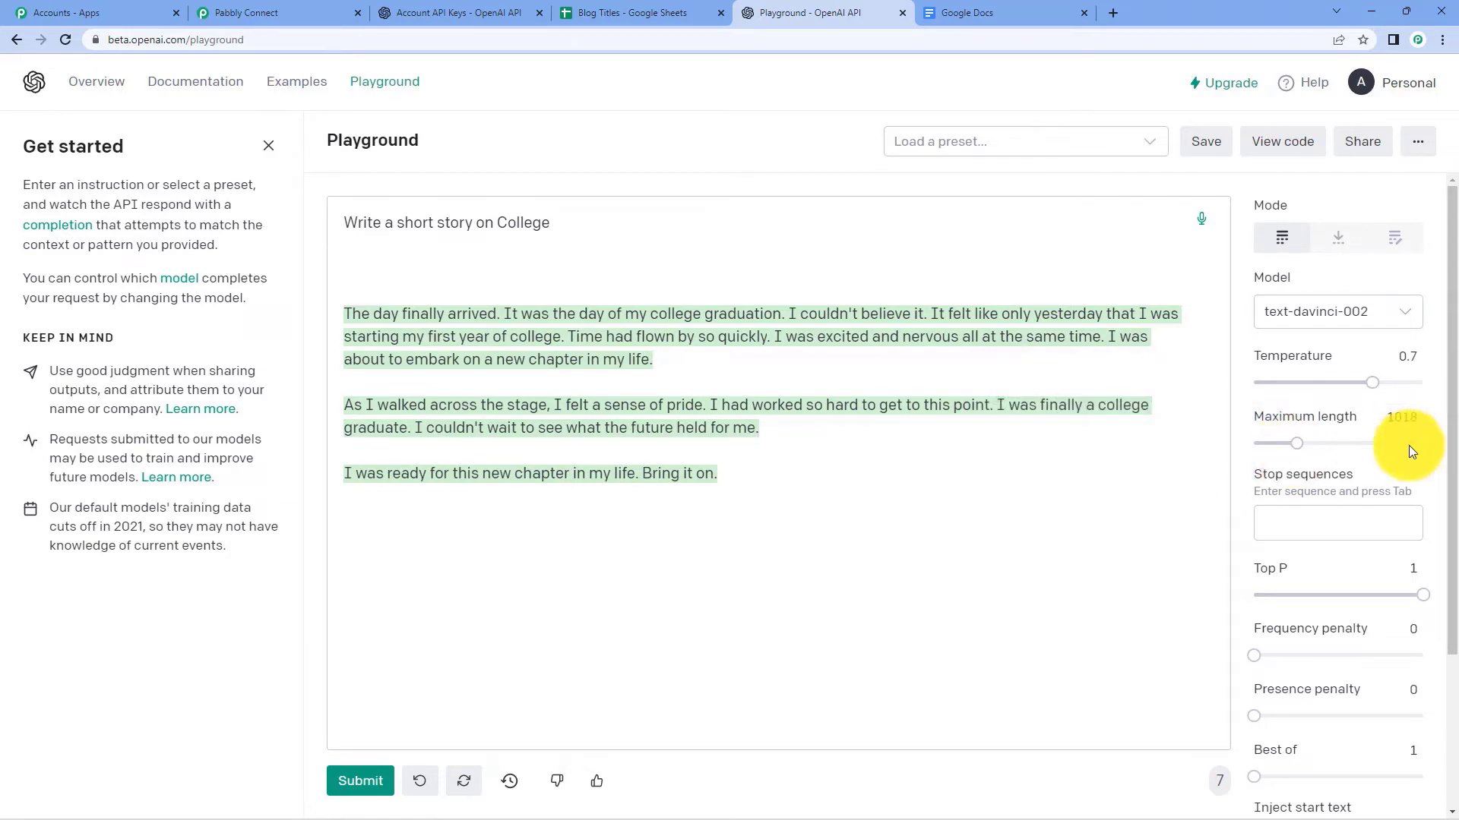
left_click(1172, 422)
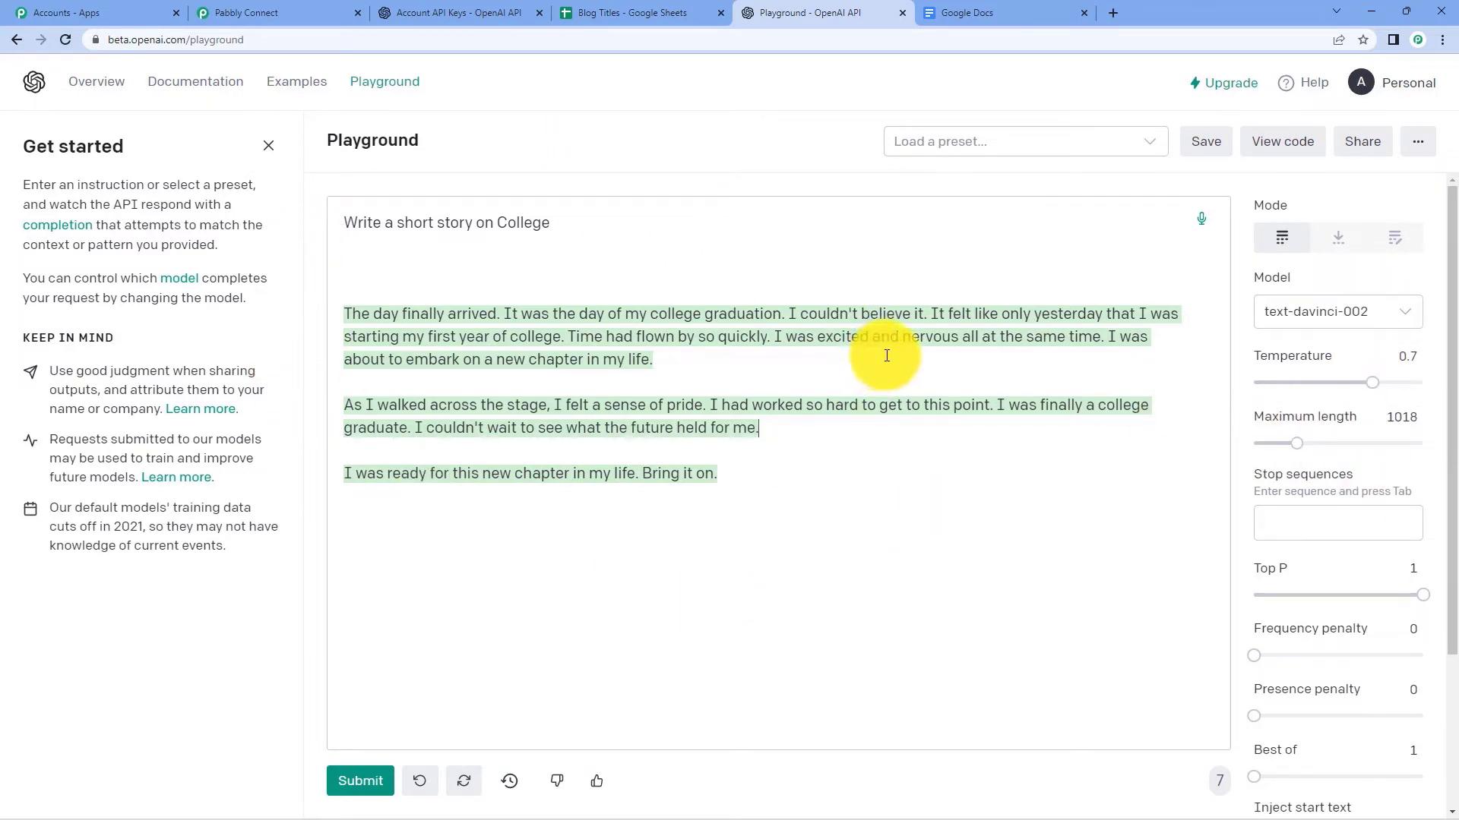
Add "//@@" as a stop sequence in the Playground settings
mouse_move(1272, 480)
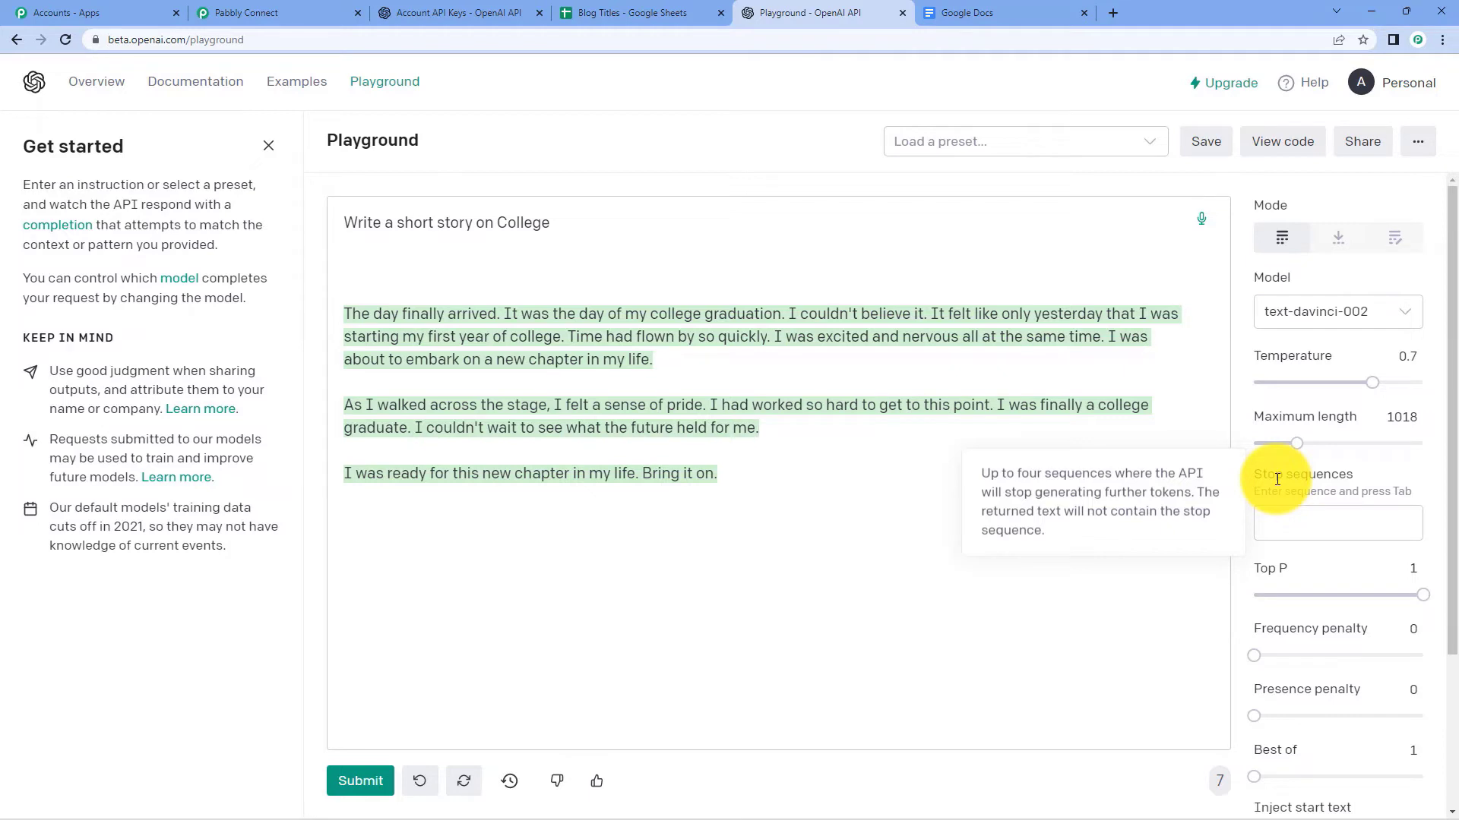
left_click(1277, 511)
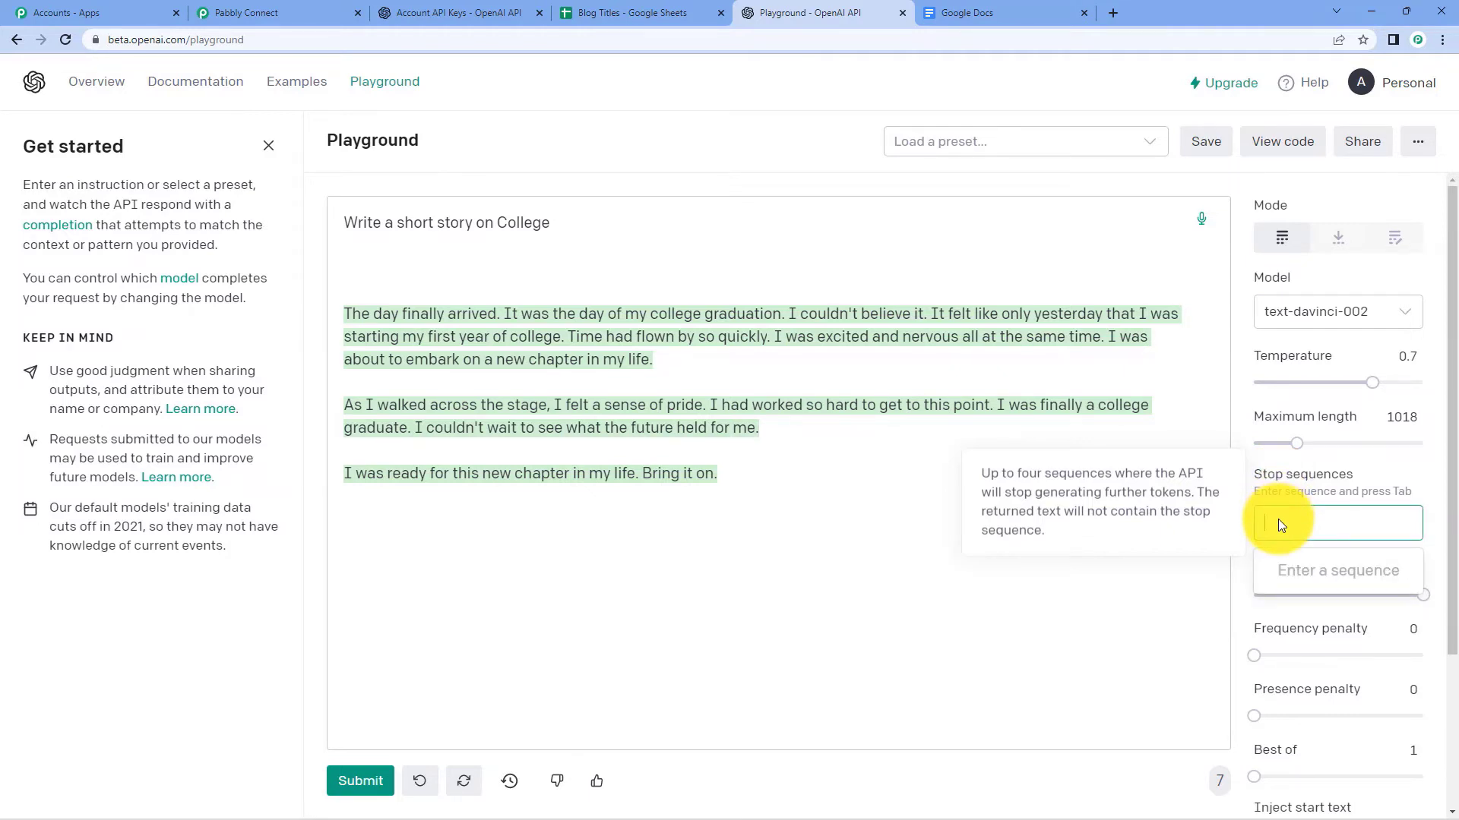
type("//AA")
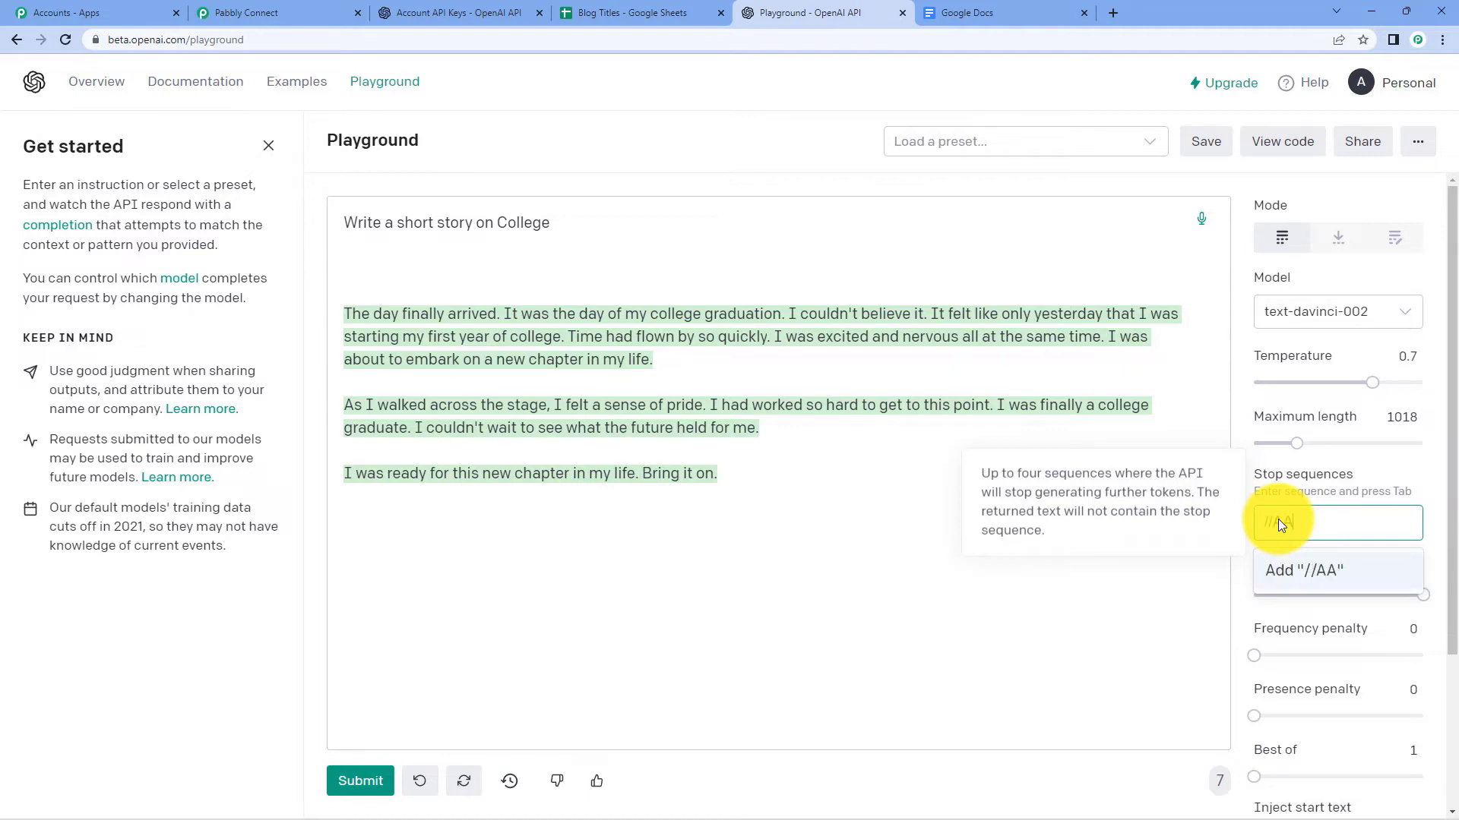
key("BackSpace")
key("BackSpace")
type("@@")
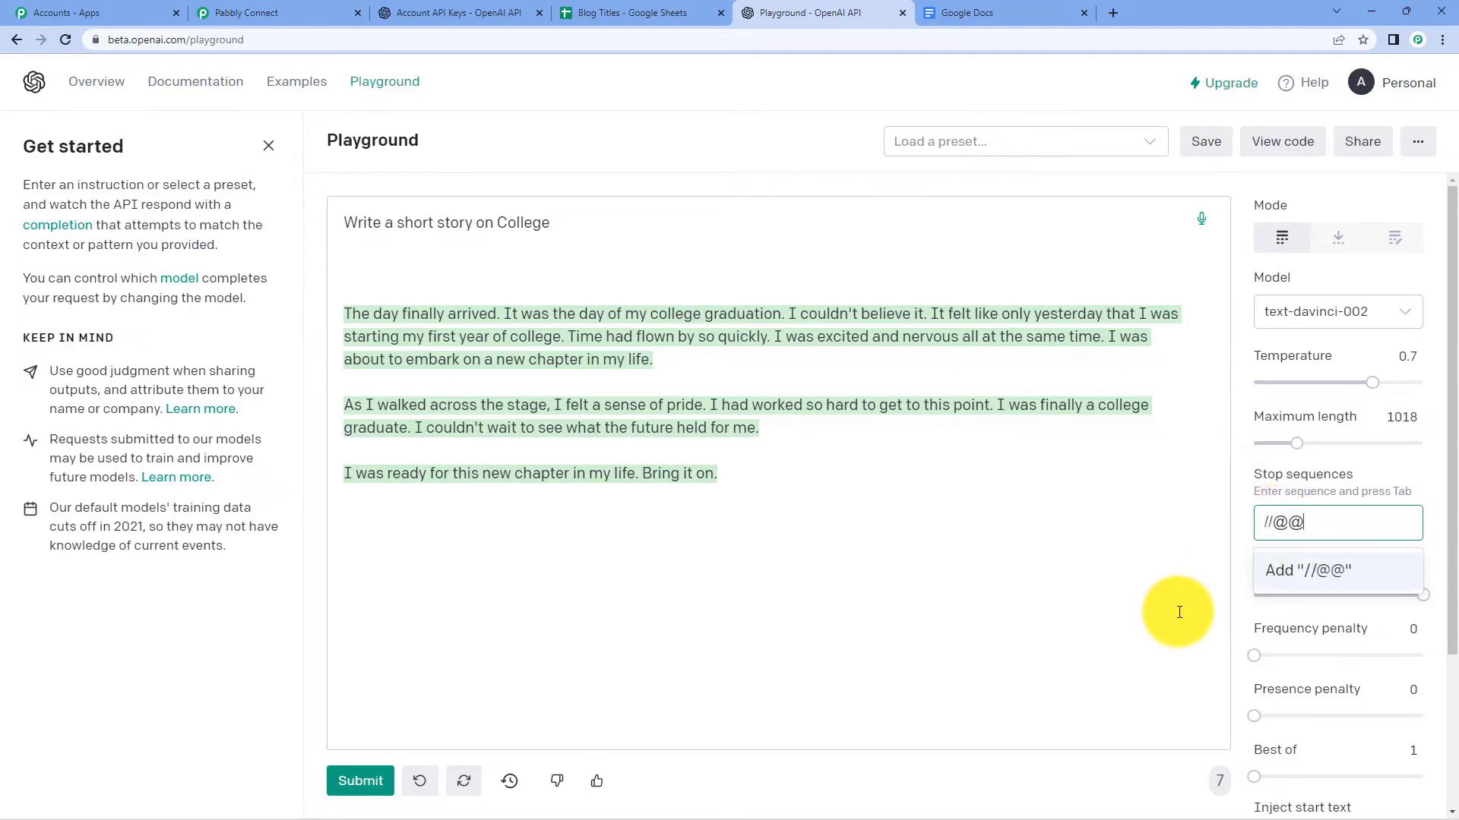
left_click(1179, 613)
left_click(1297, 532)
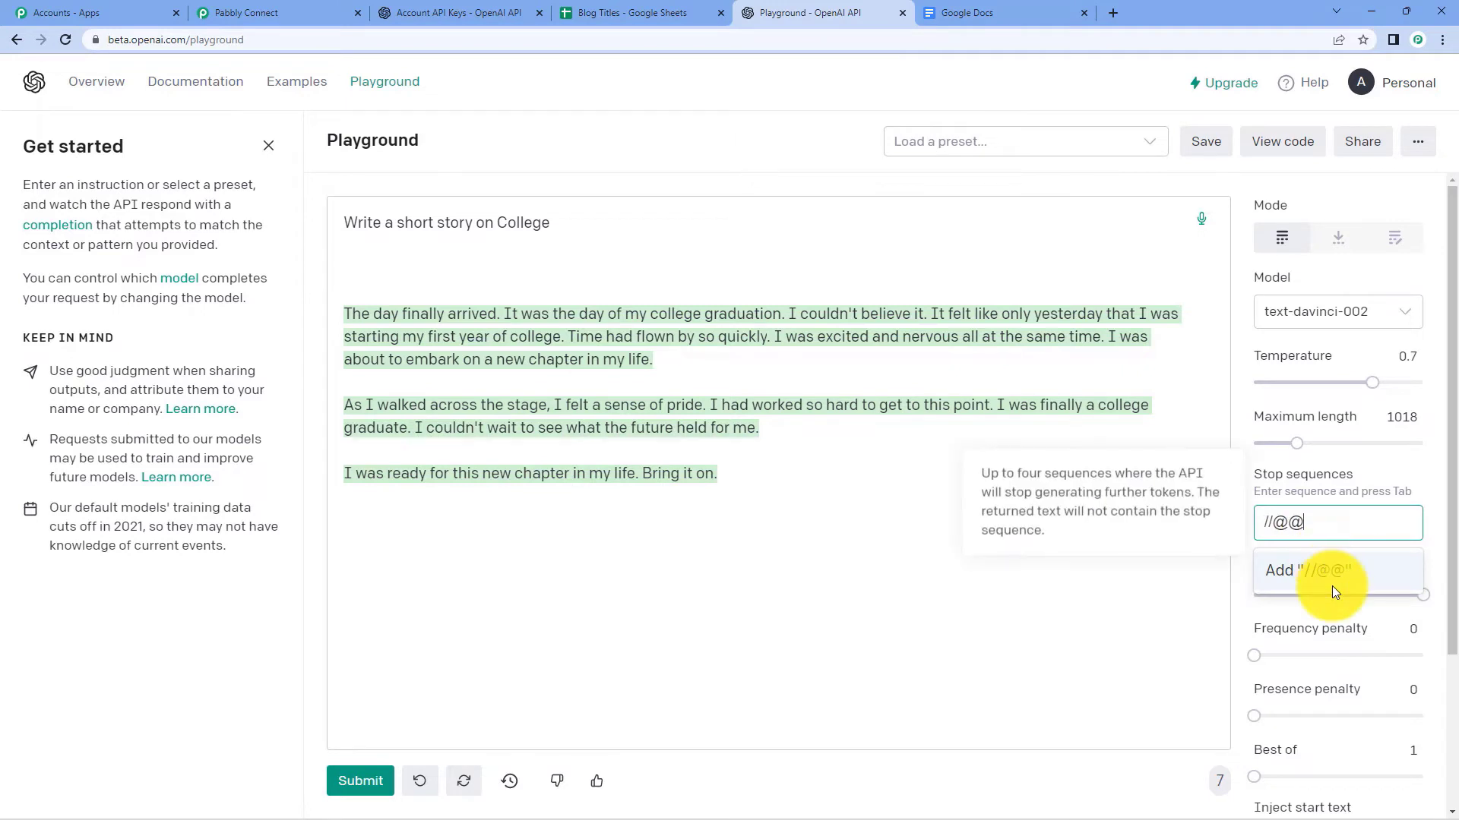
left_click(1332, 586)
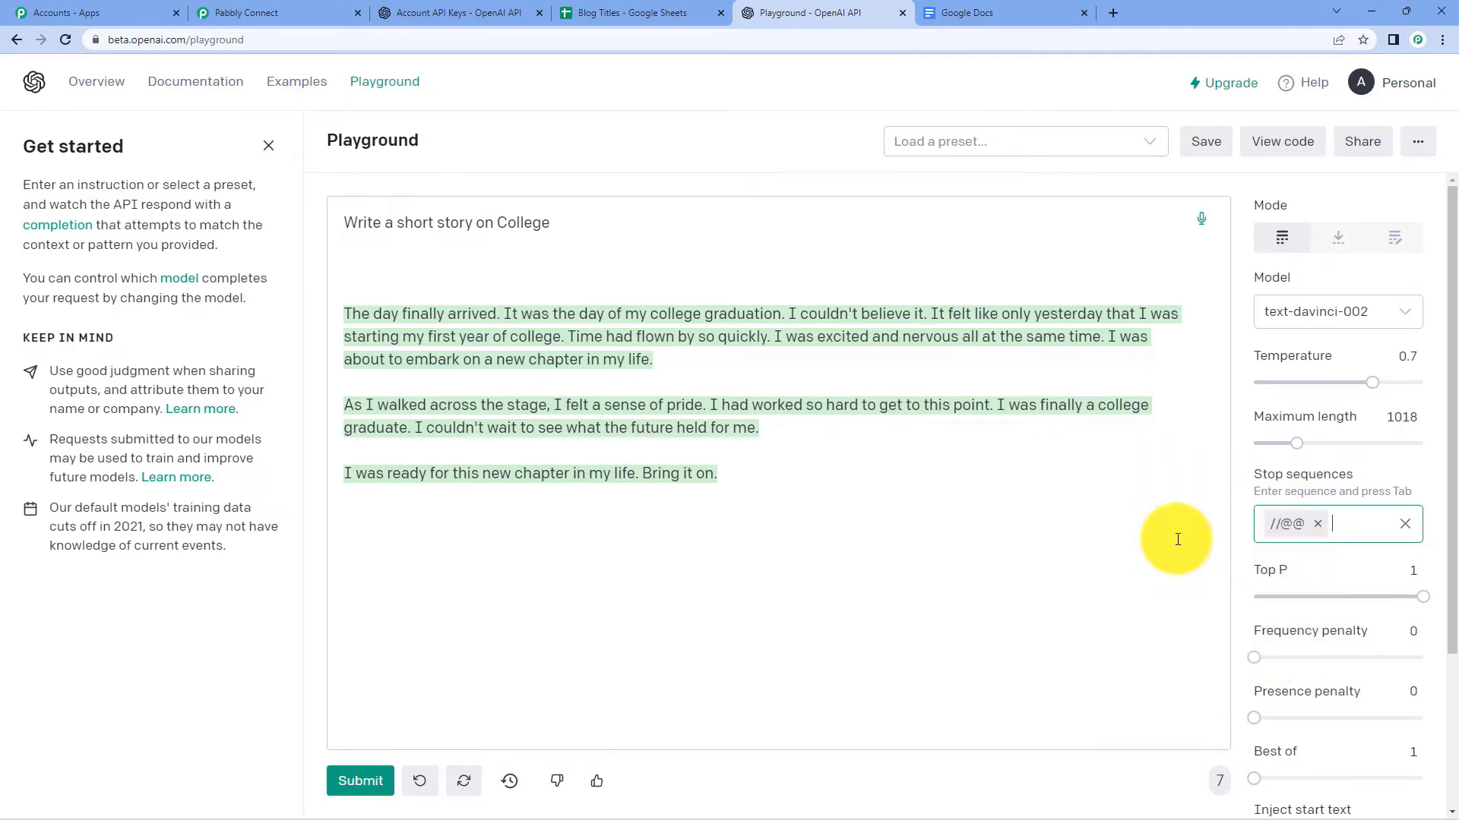
scroll(1256, 527, "down", 1)
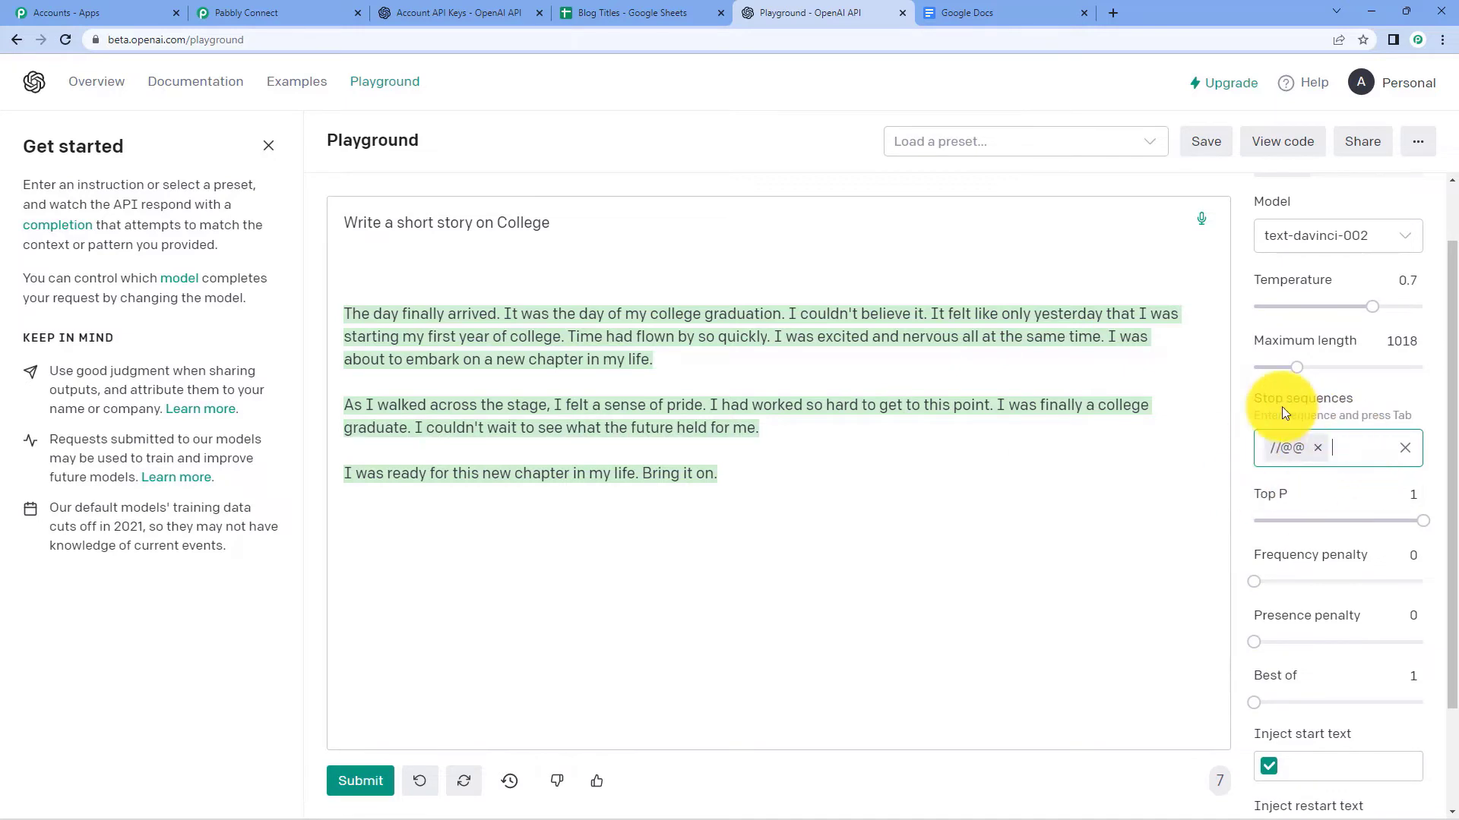
mouse_move(1282, 407)
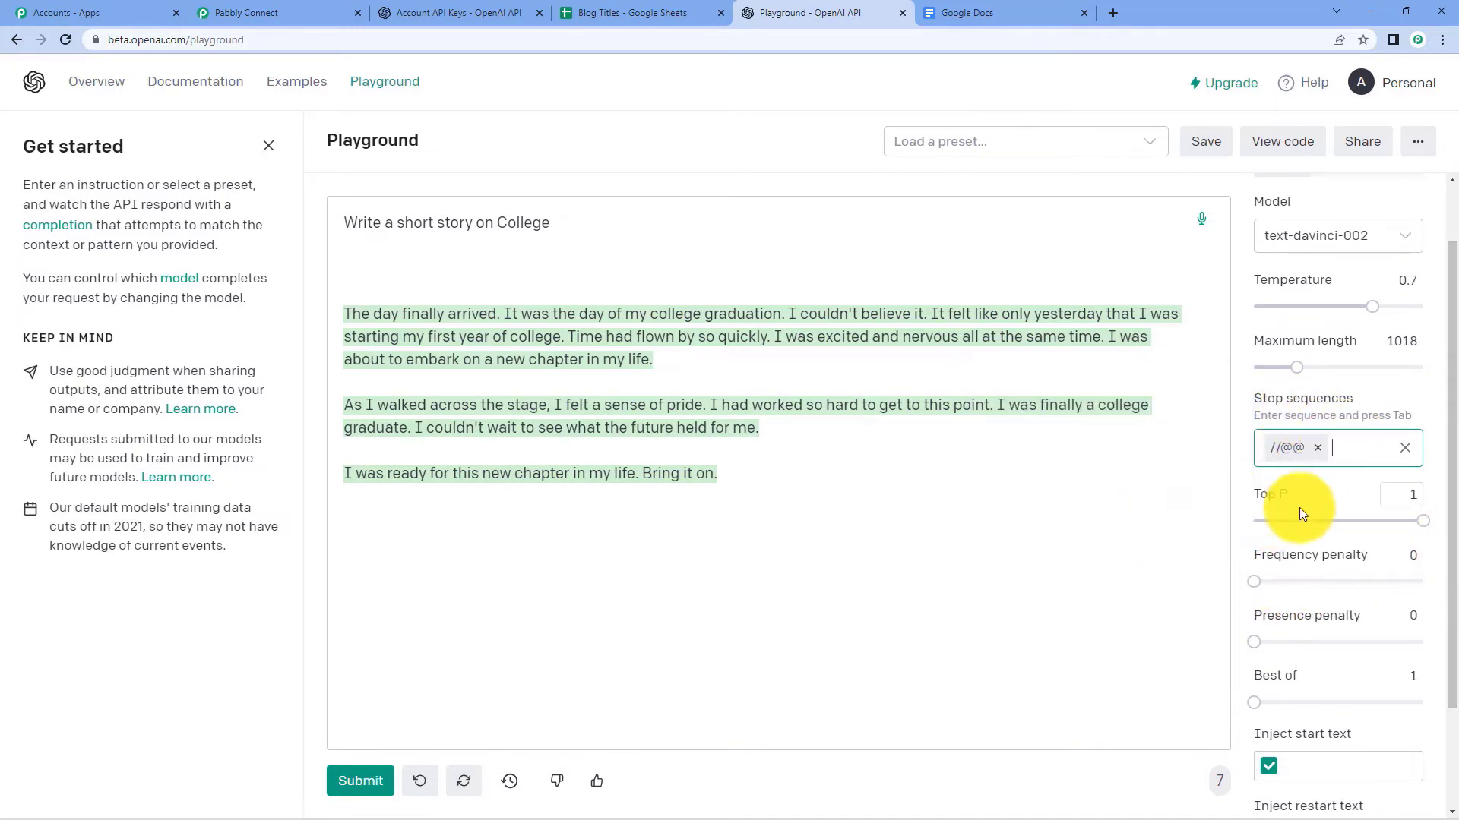
mouse_move(1310, 580)
scroll(1310, 581, "down", 1)
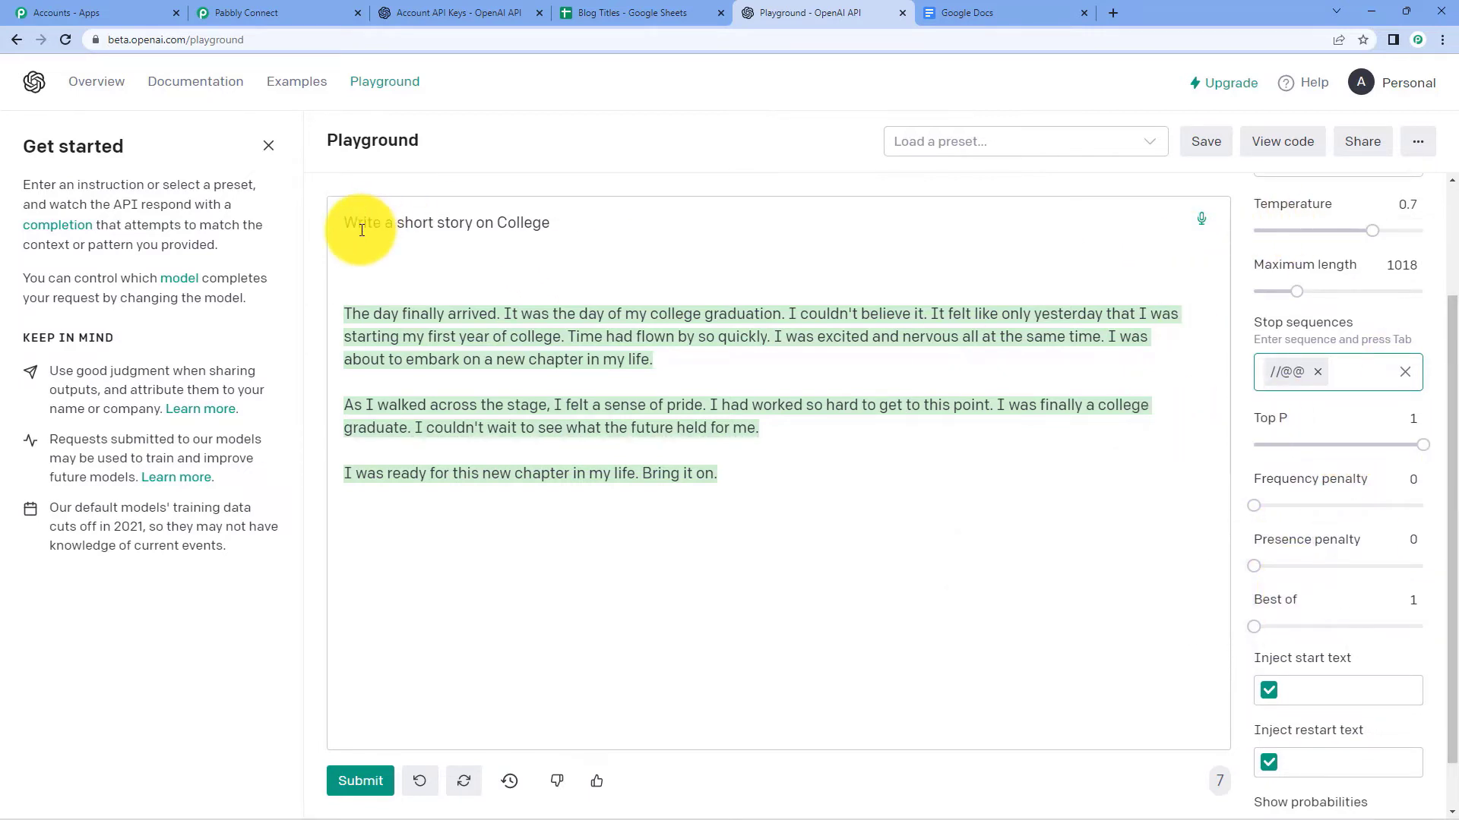
Delete the generated story and change the prompt to "Write a blog on Social Media"
left_click_drag(347, 292, 766, 529)
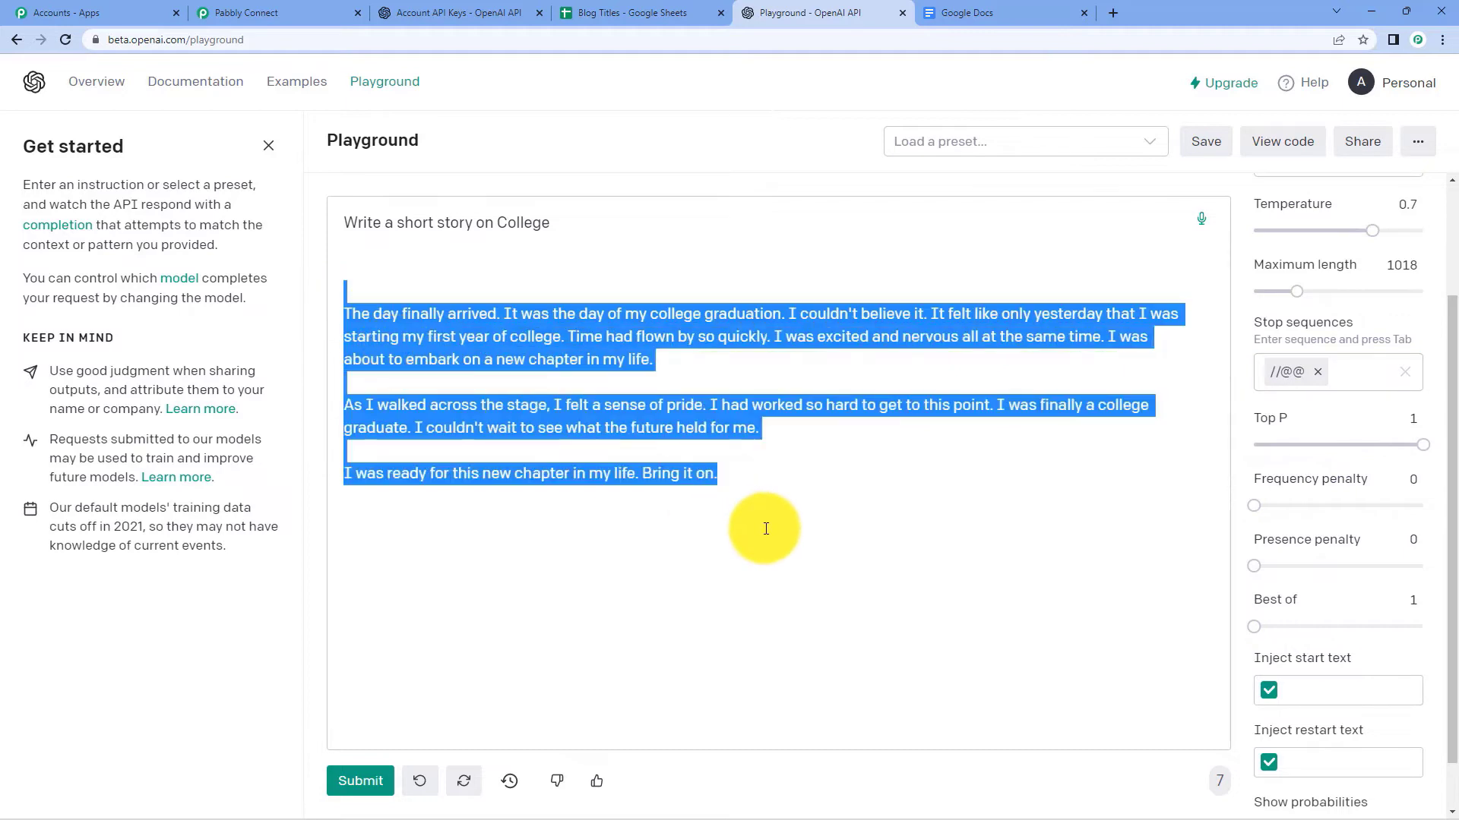
key("BackSpace")
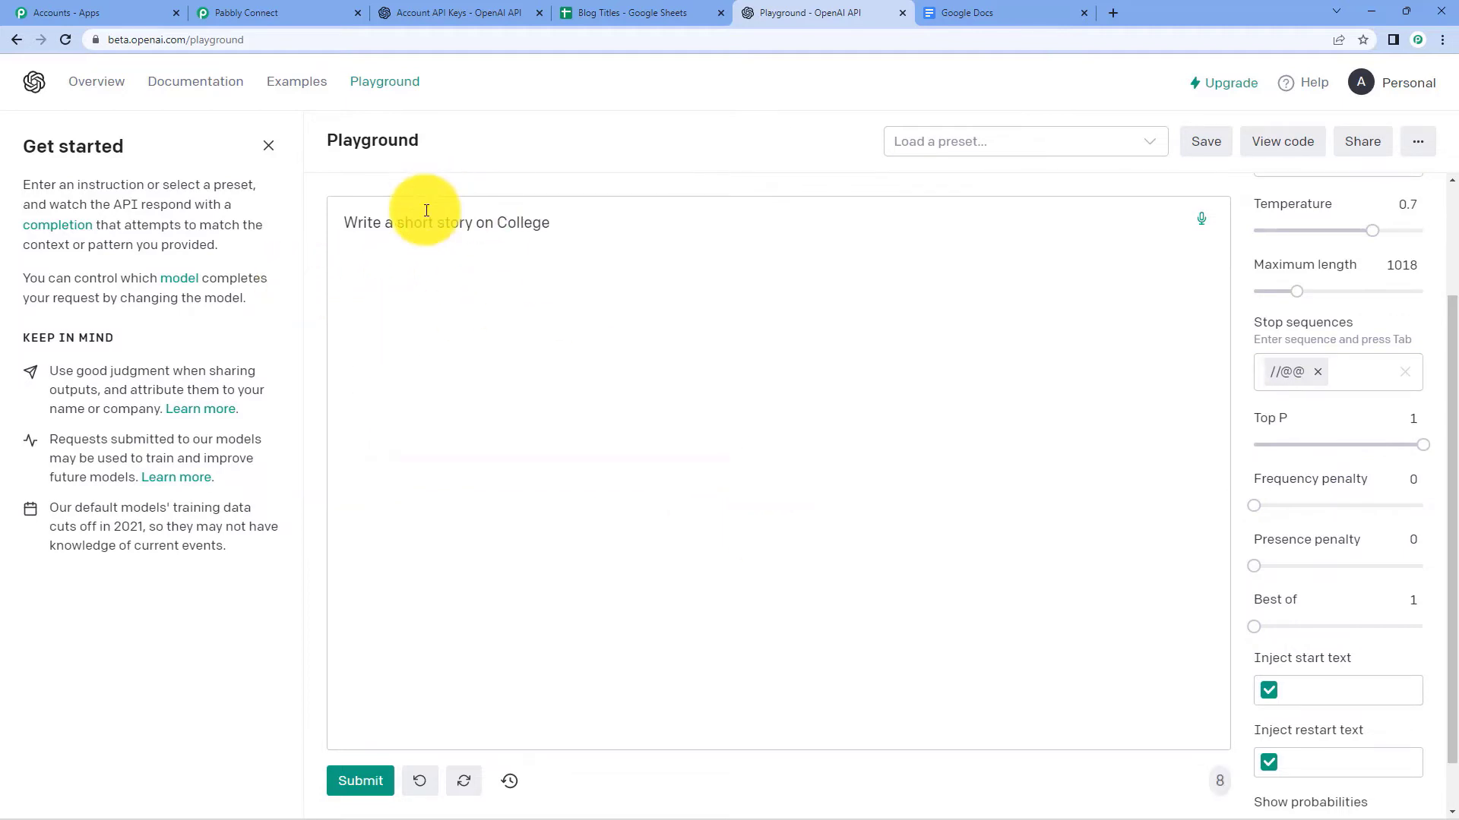
left_click(476, 228)
key("BackSpace")
key("BackSpace")
key("BackSpace")
key("BackSpace")
key("BackSpace")
key("BackSpace")
key("BackSpace")
key("BackSpace")
key("BackSpace")
key("BackSpace")
key("BackSpace")
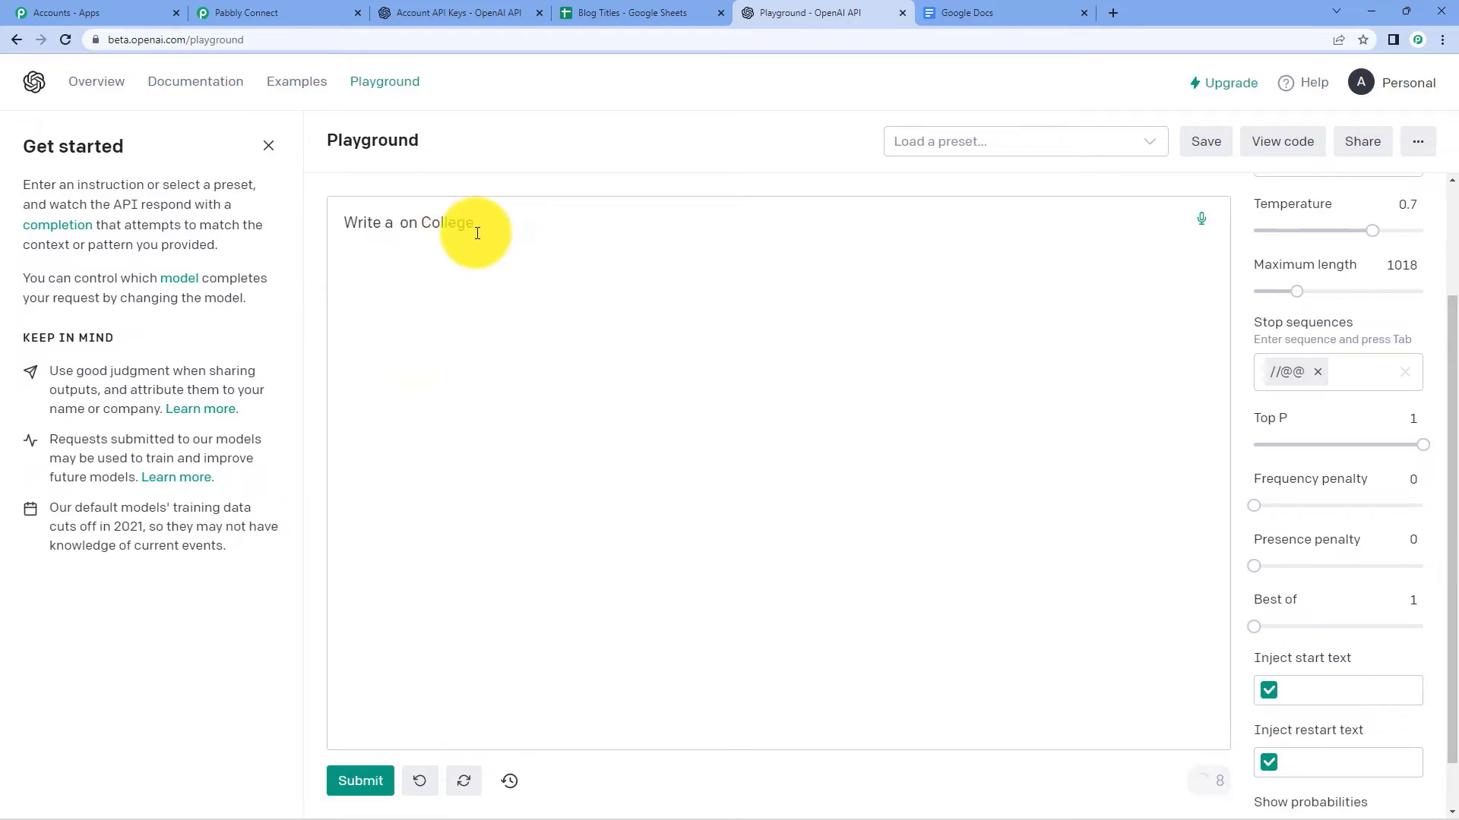
type("blog")
double_click(502, 228)
type("Social Media")
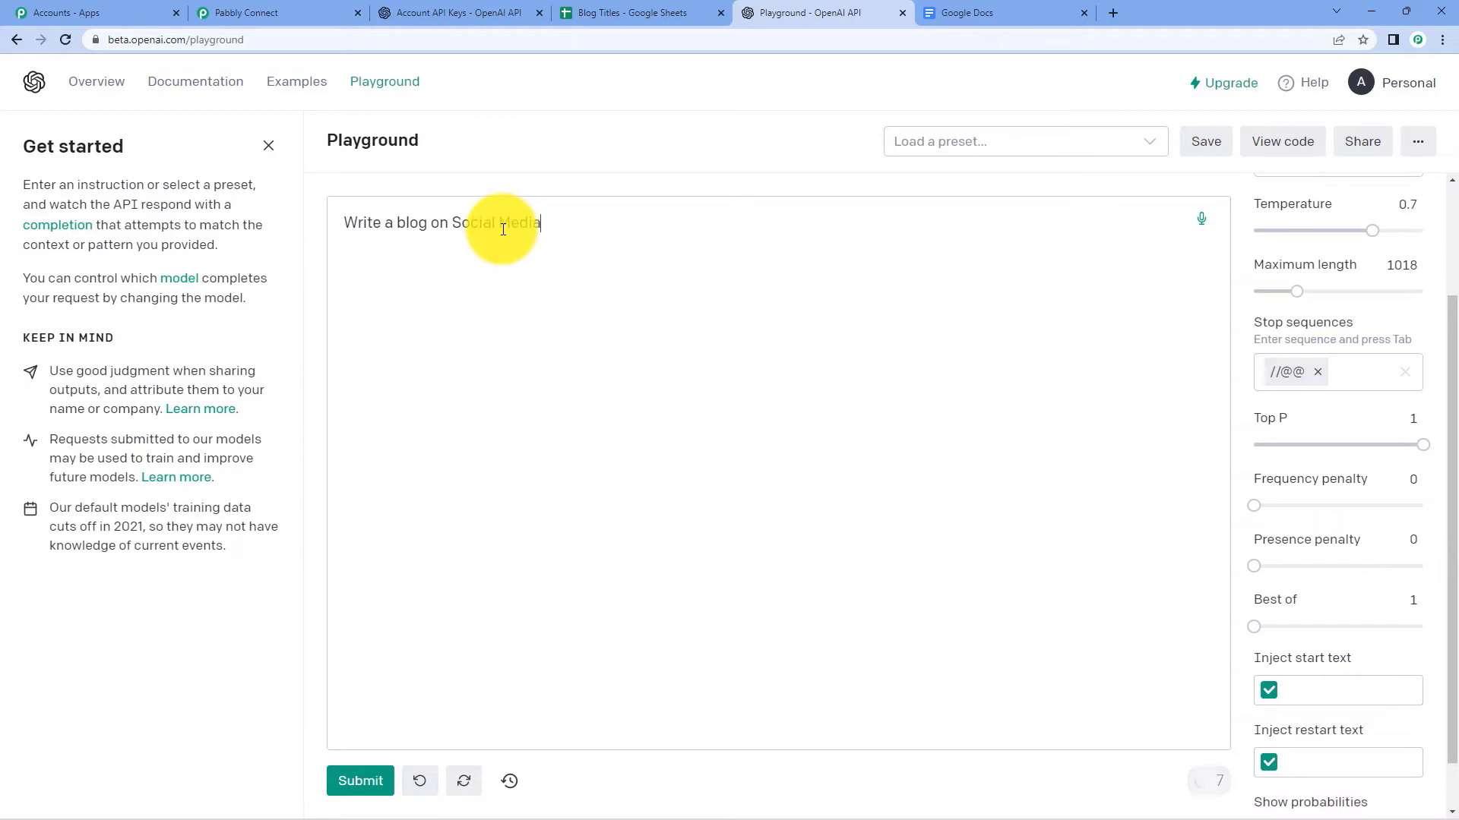
Add the stop sequence "//@@" on a line below the prompt and generate the blog text
left_click(456, 266)
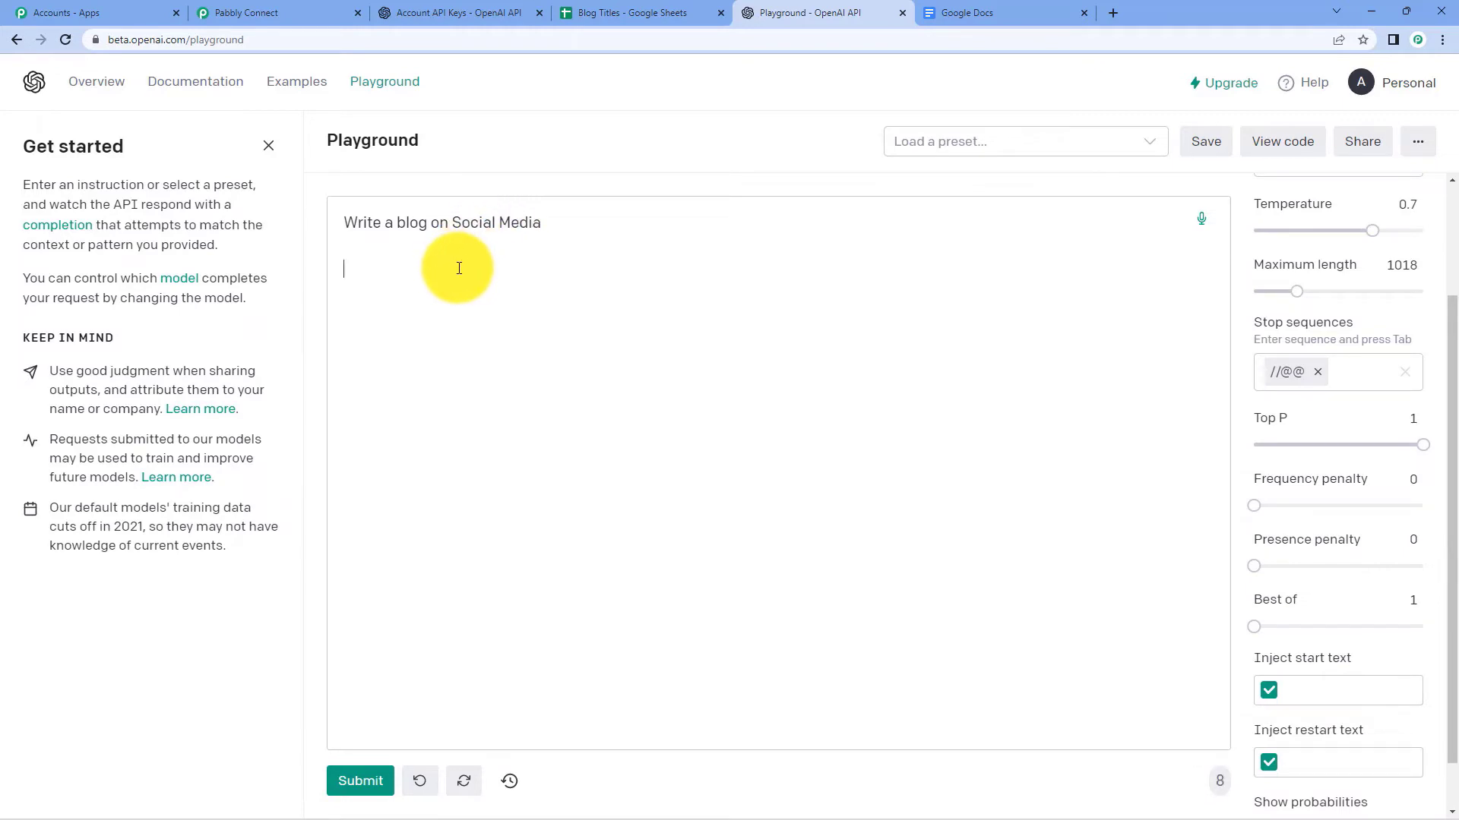
type("//@@")
left_click(376, 780)
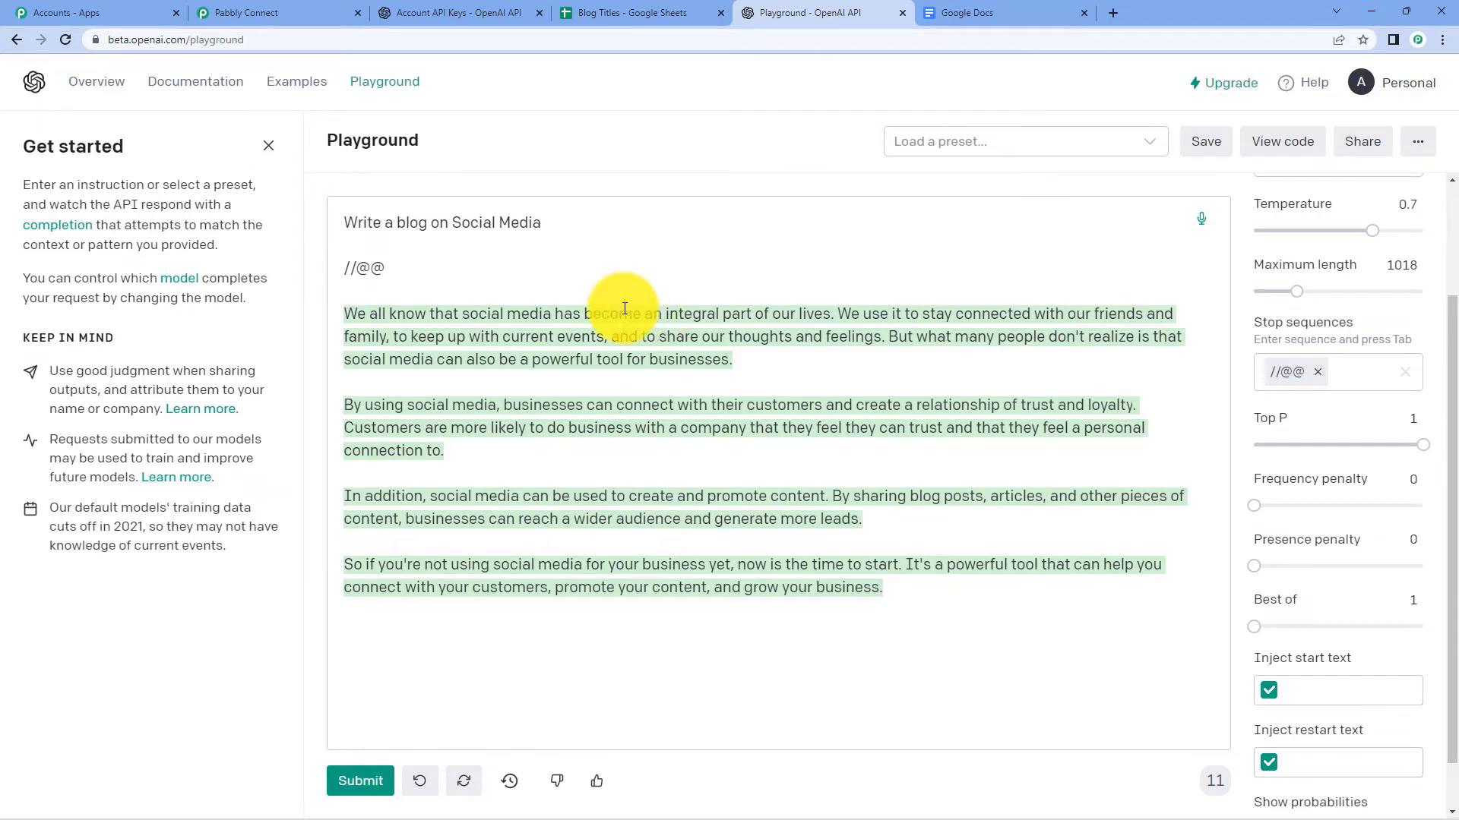
Switch to Pabbly Connect and choose text-davinci-002 (Most Used) as the AI model for the OpenAI action
left_click(264, 9)
scroll(691, 258, "down", 2)
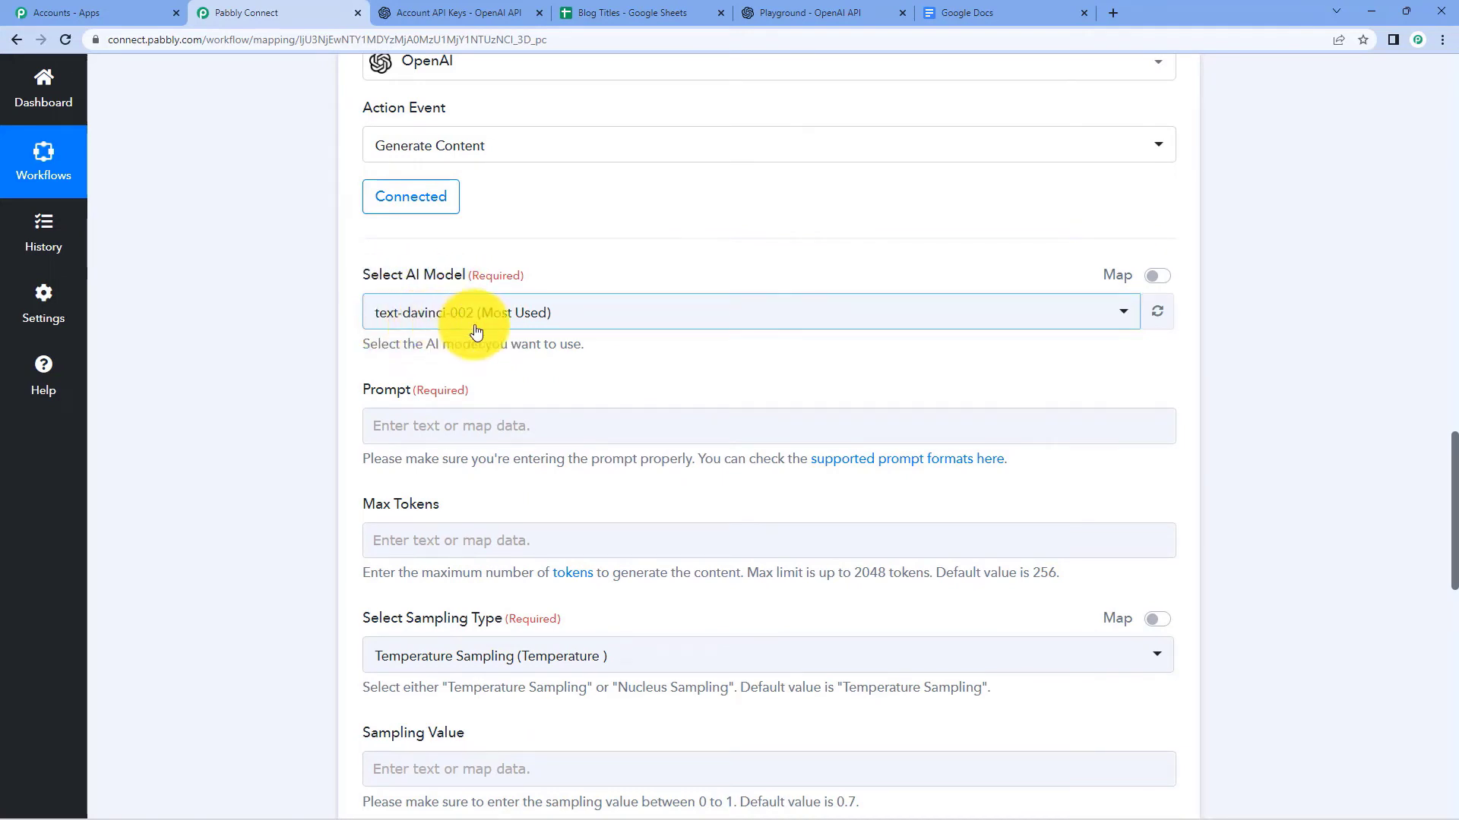
left_click(752, 313)
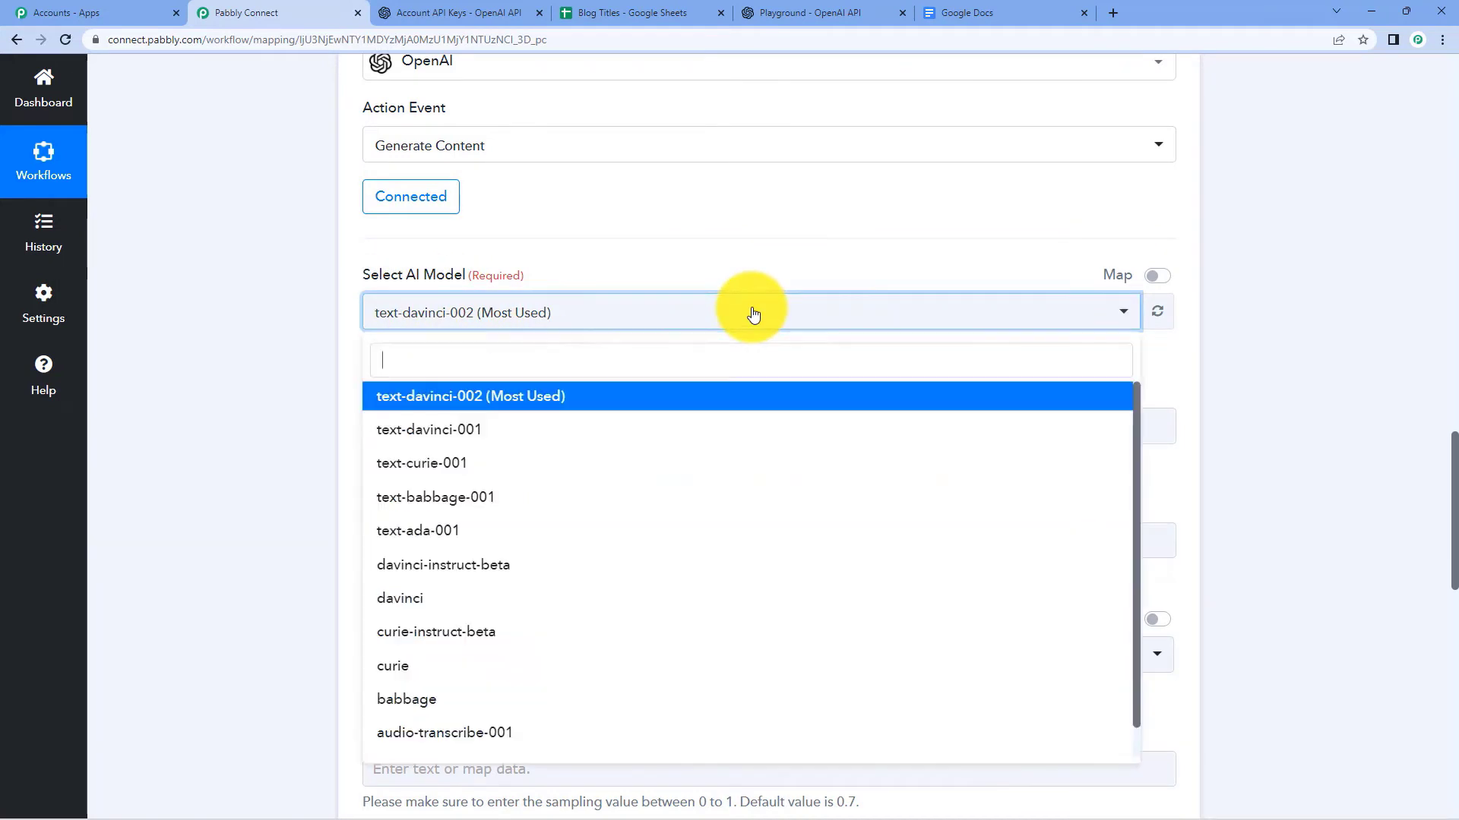
left_click(560, 397)
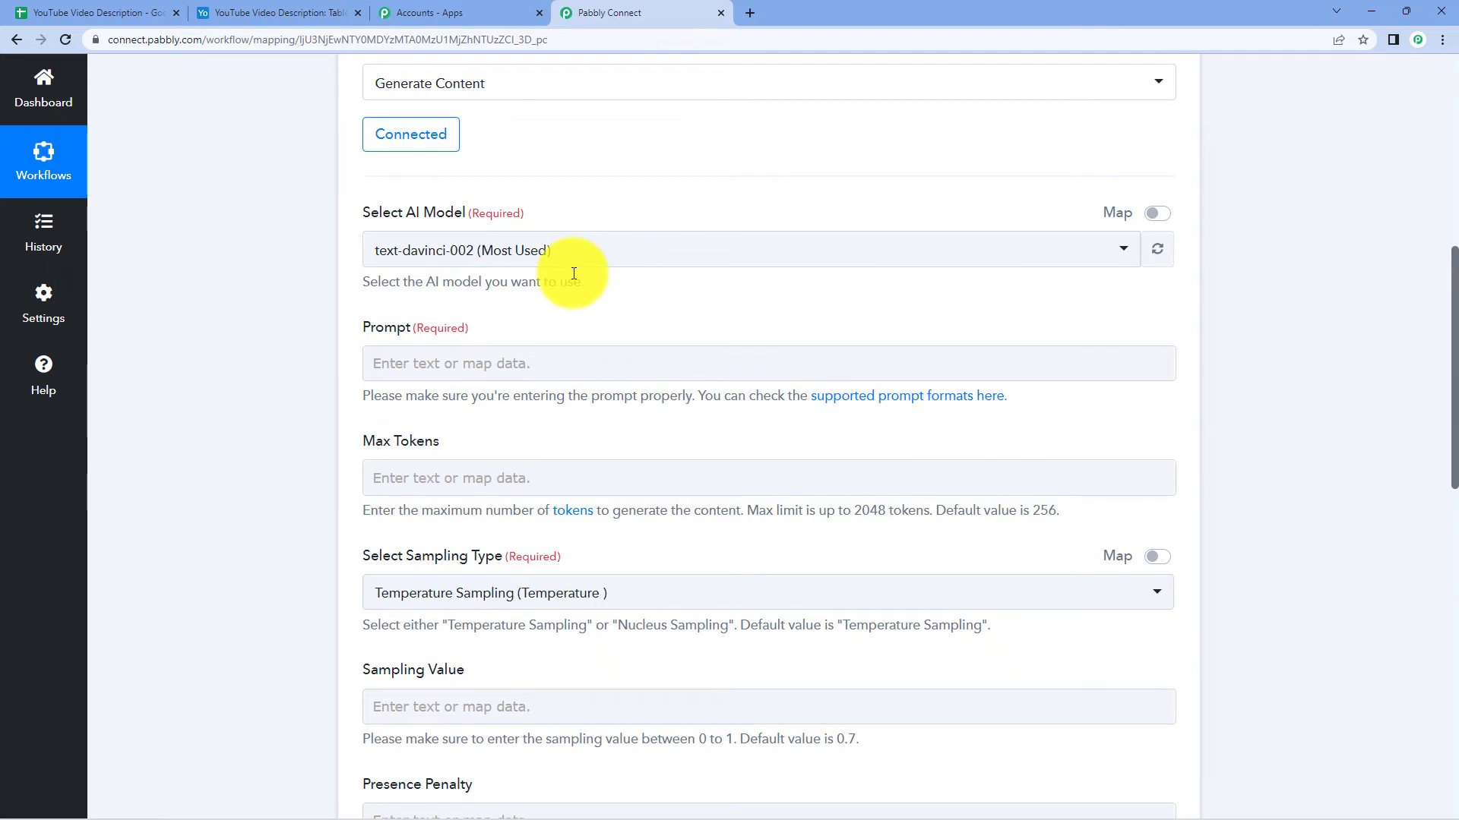
Enter "Generate a YouTube video description on title" as the OpenAI action's prompt
left_click(448, 353)
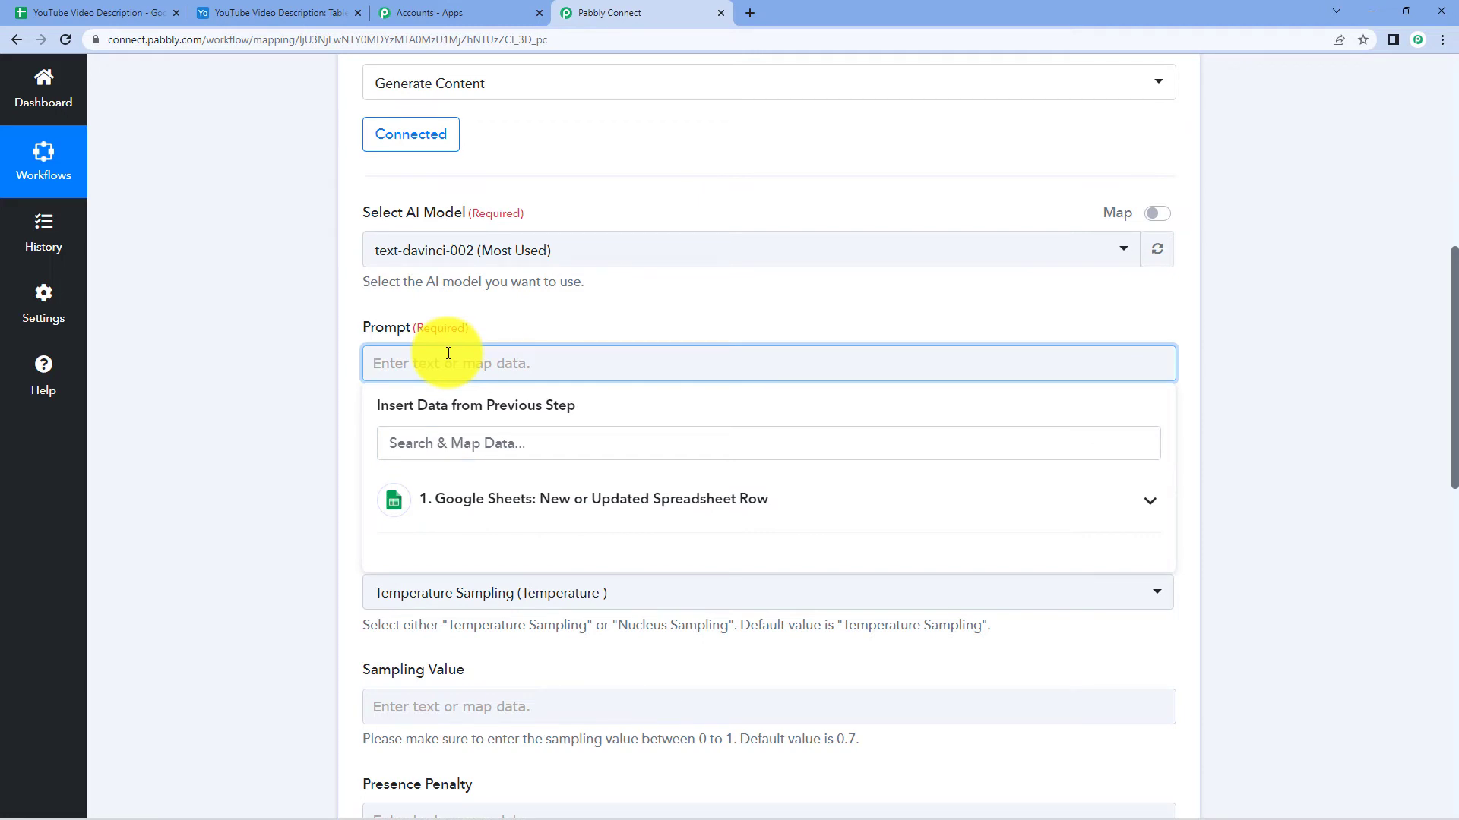
type("generate ")
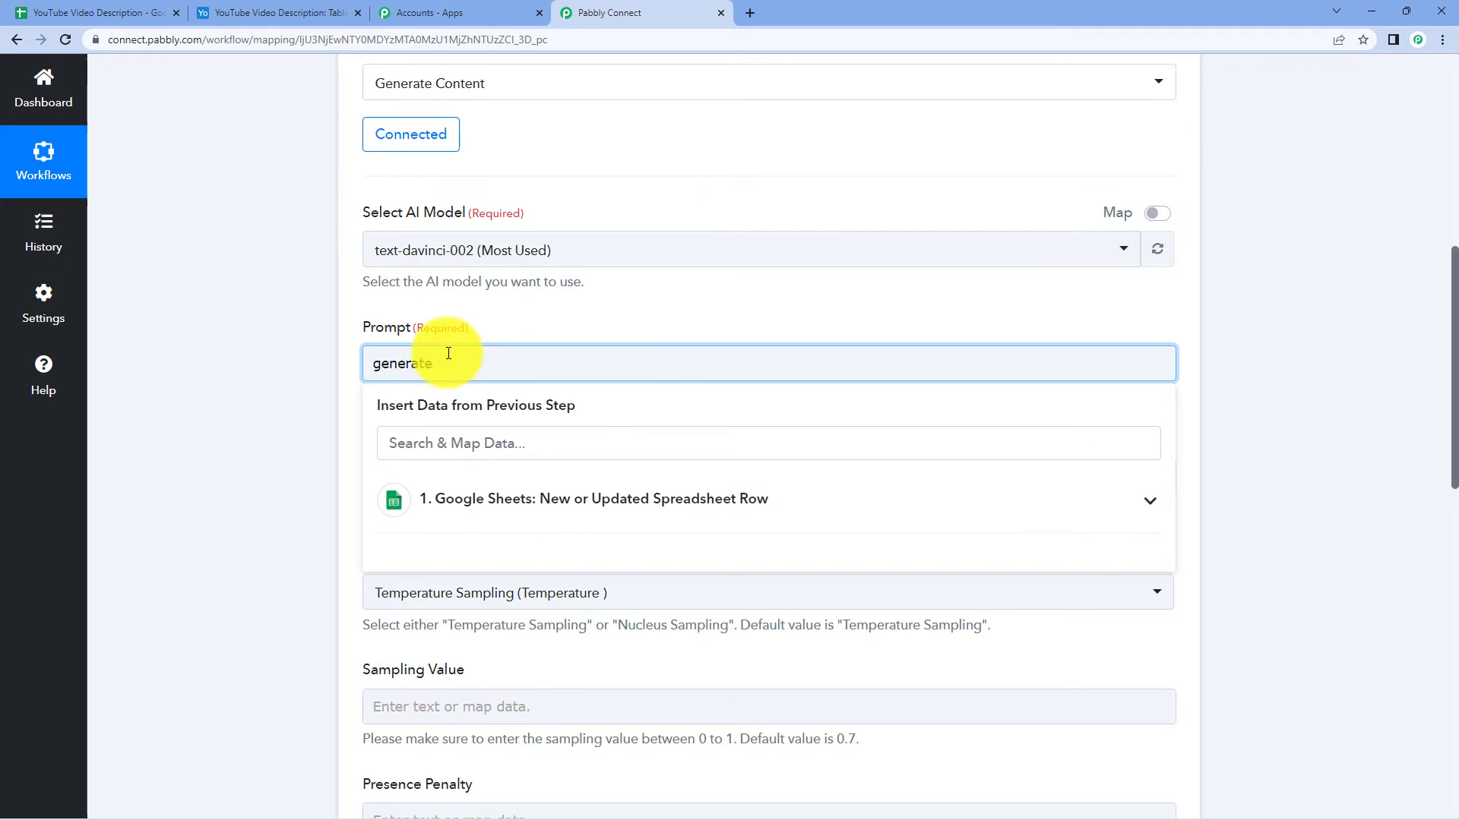
type("a")
left_click(382, 365)
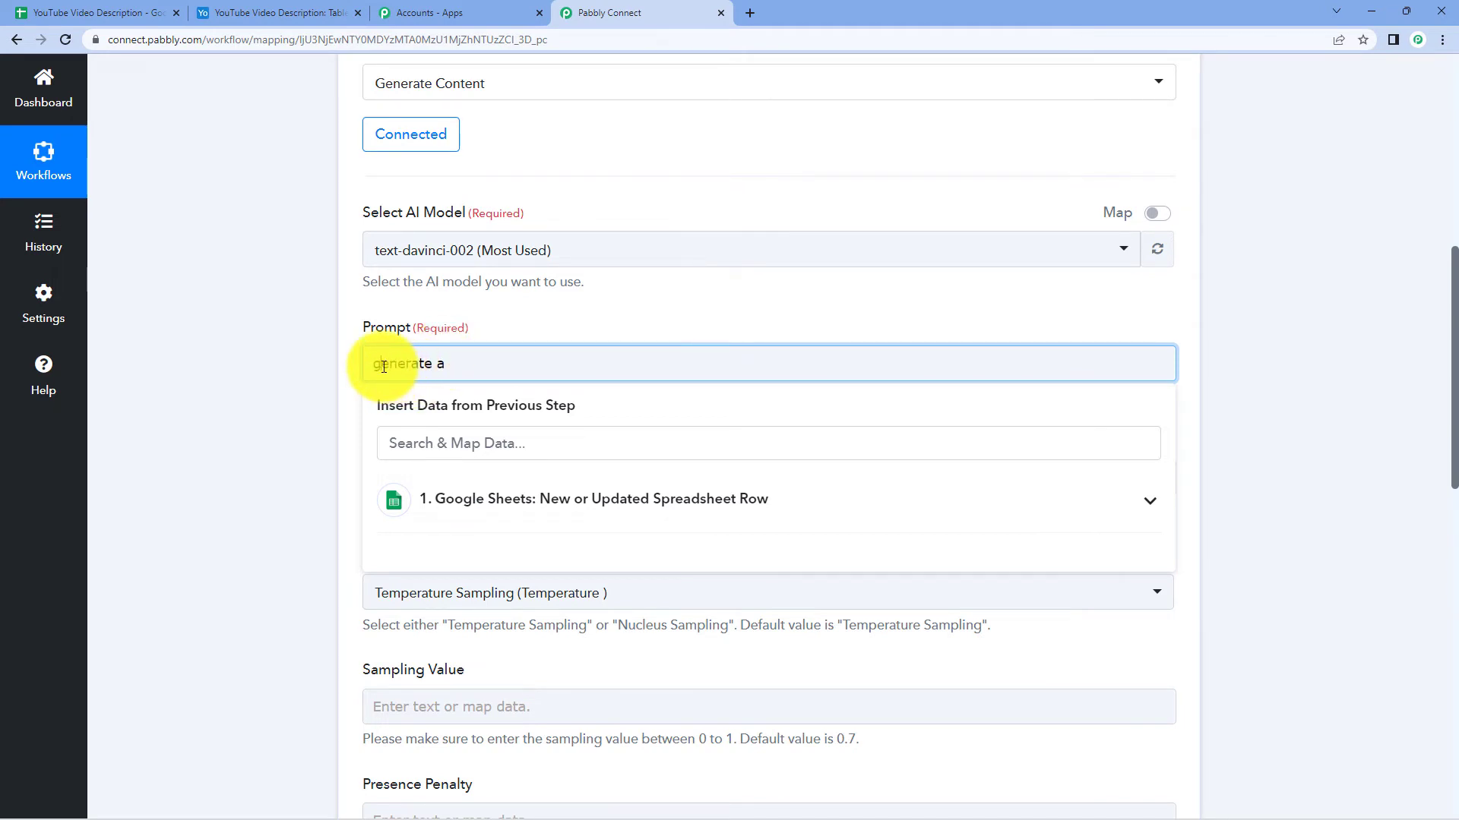
key("BackSpace")
type("G")
left_click(509, 364)
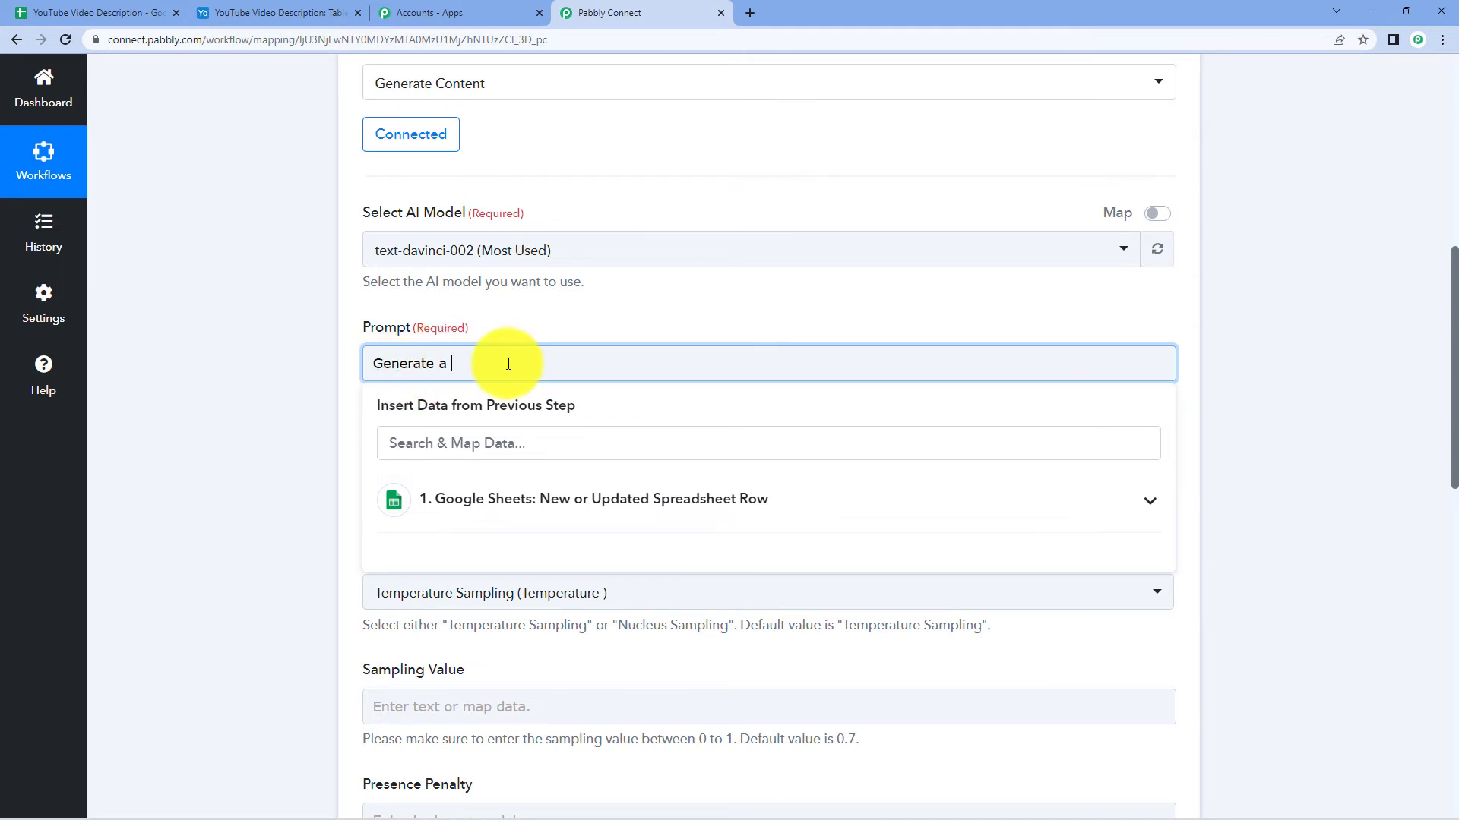
type("YouTube video desc")
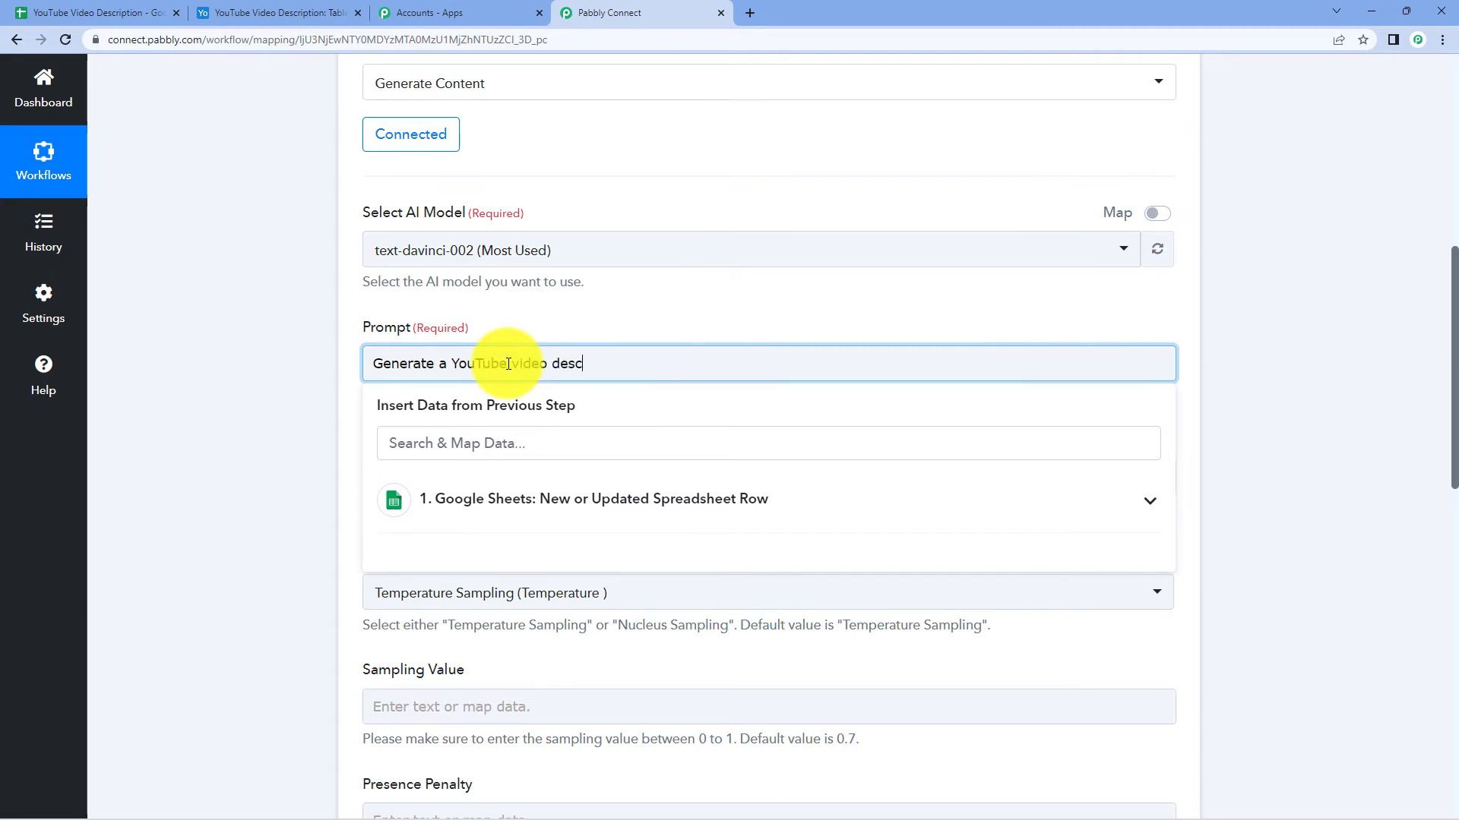
type("riptio")
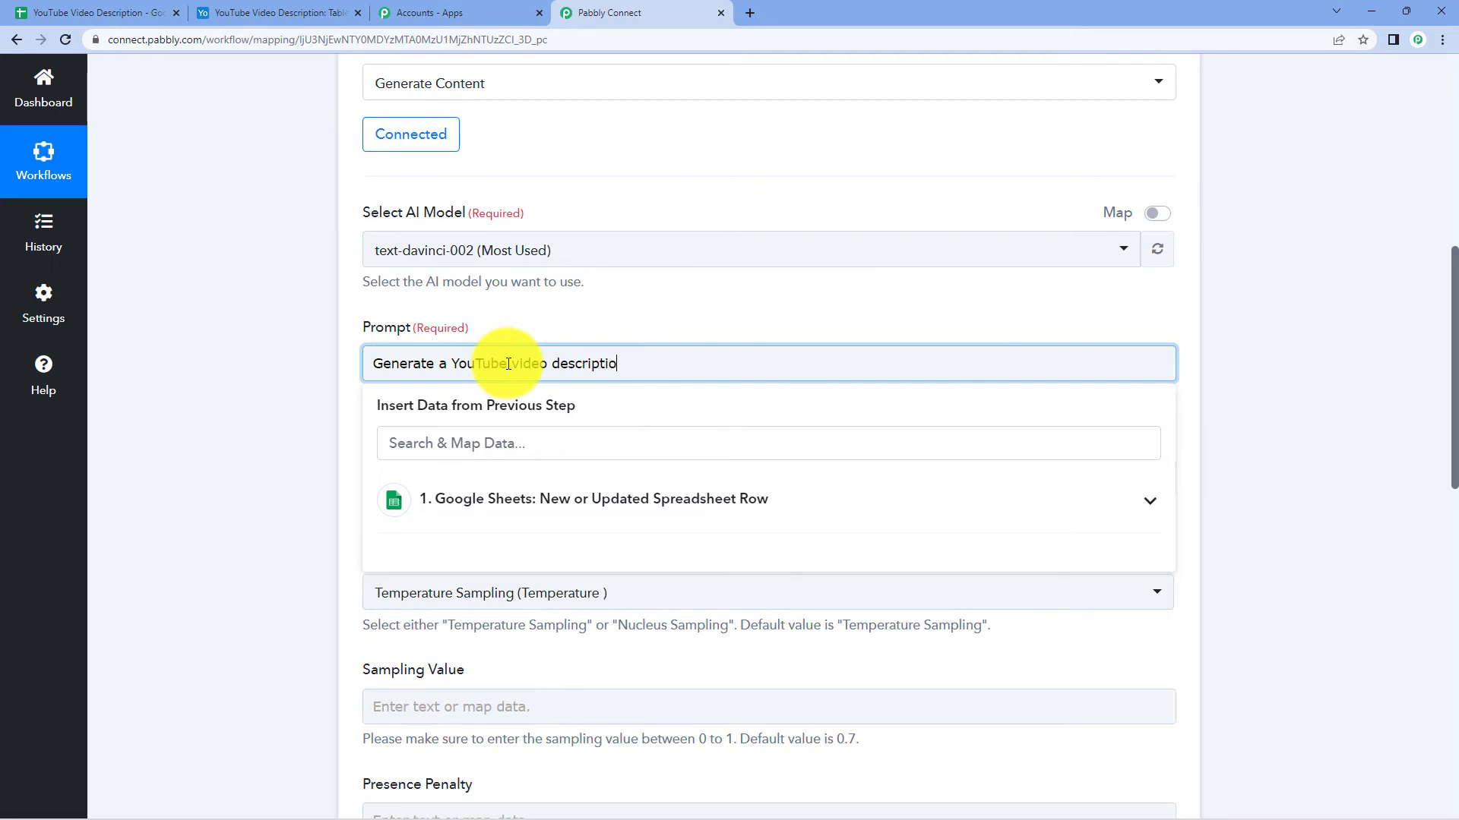
type("n on title")
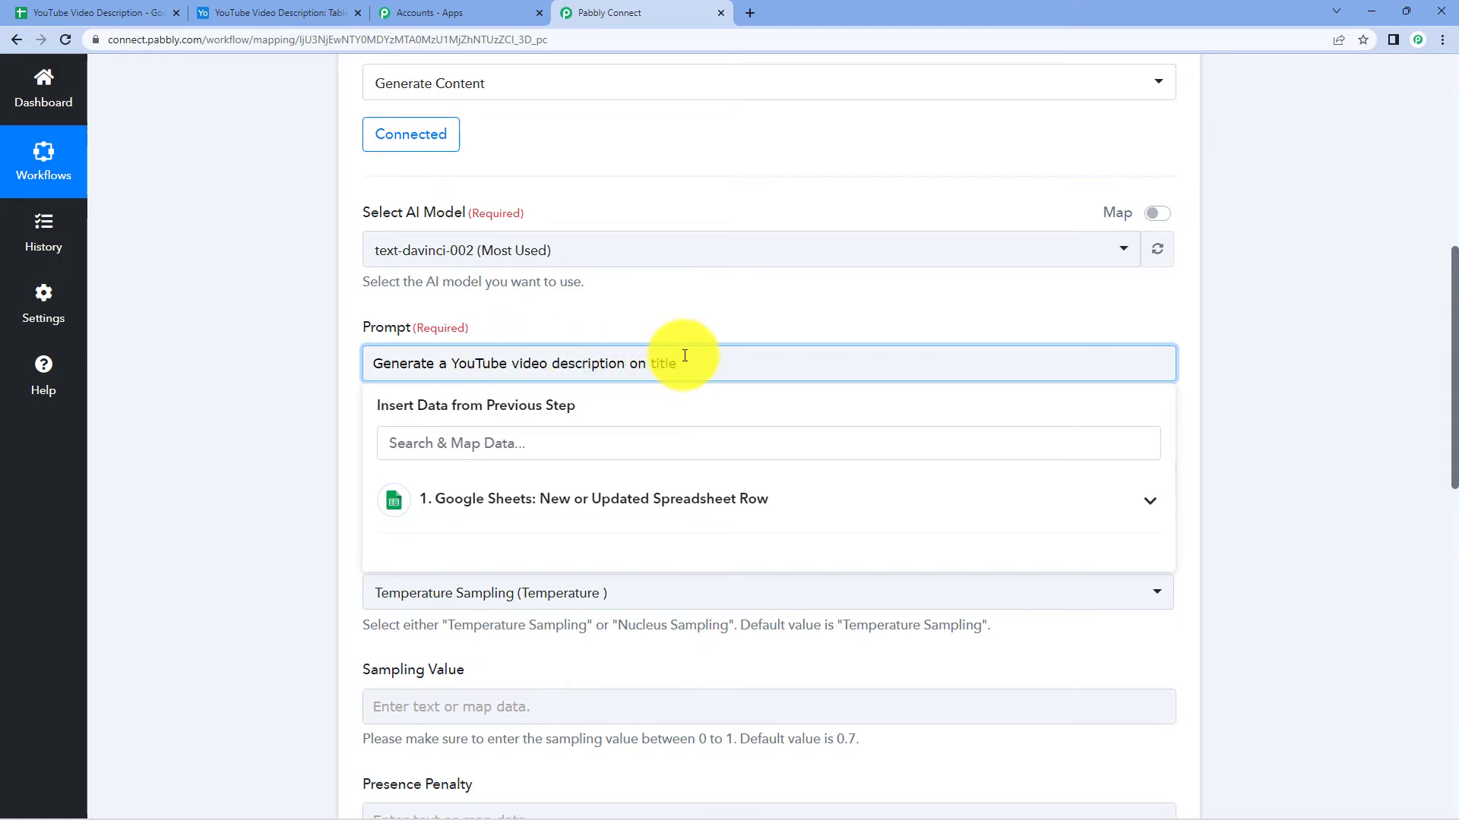
Append the mapped Video Titles value from the Google Sheets trigger to the end of the prompt
left_click(68, 13)
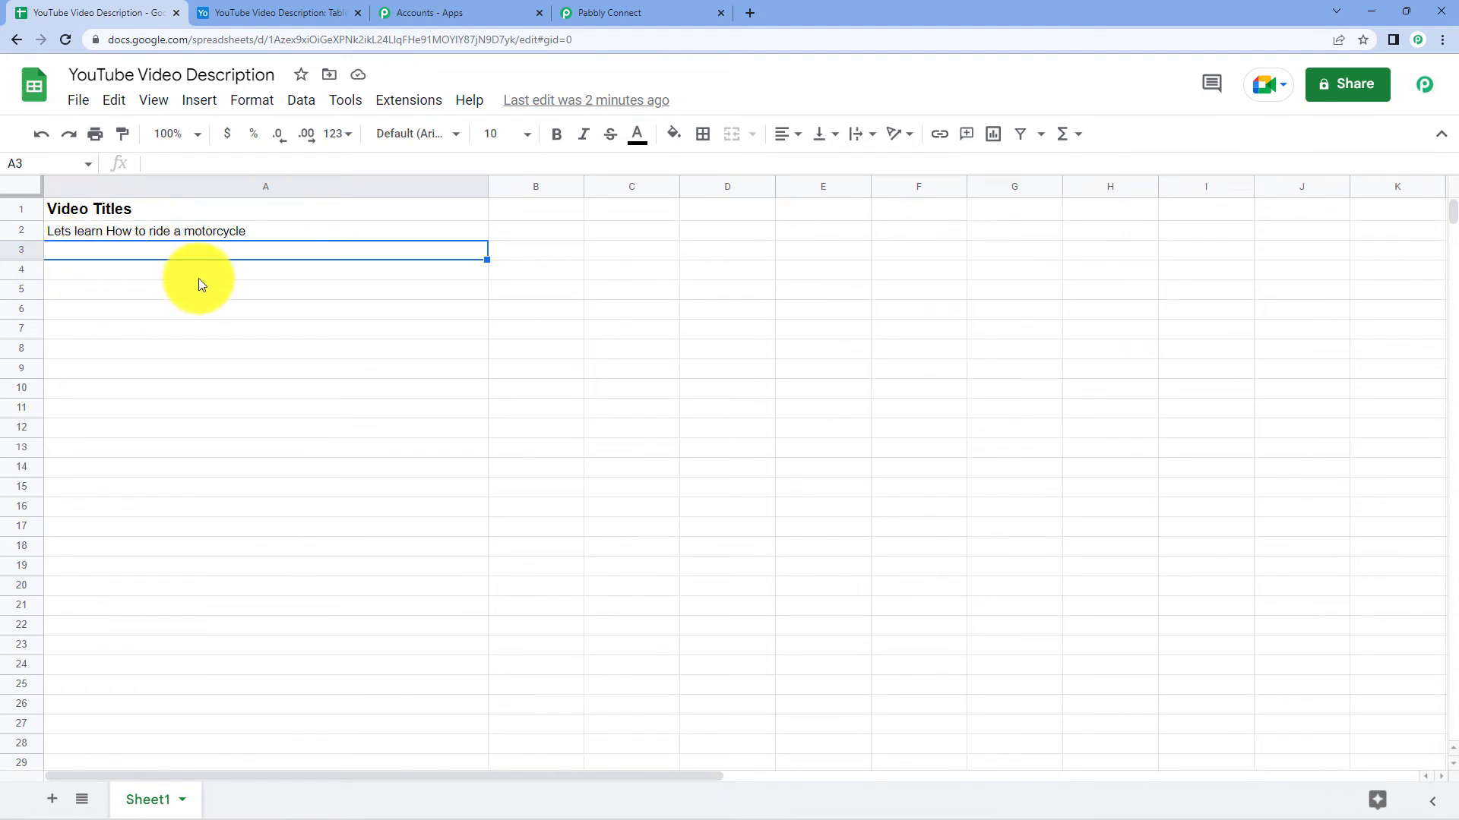
left_click(610, 9)
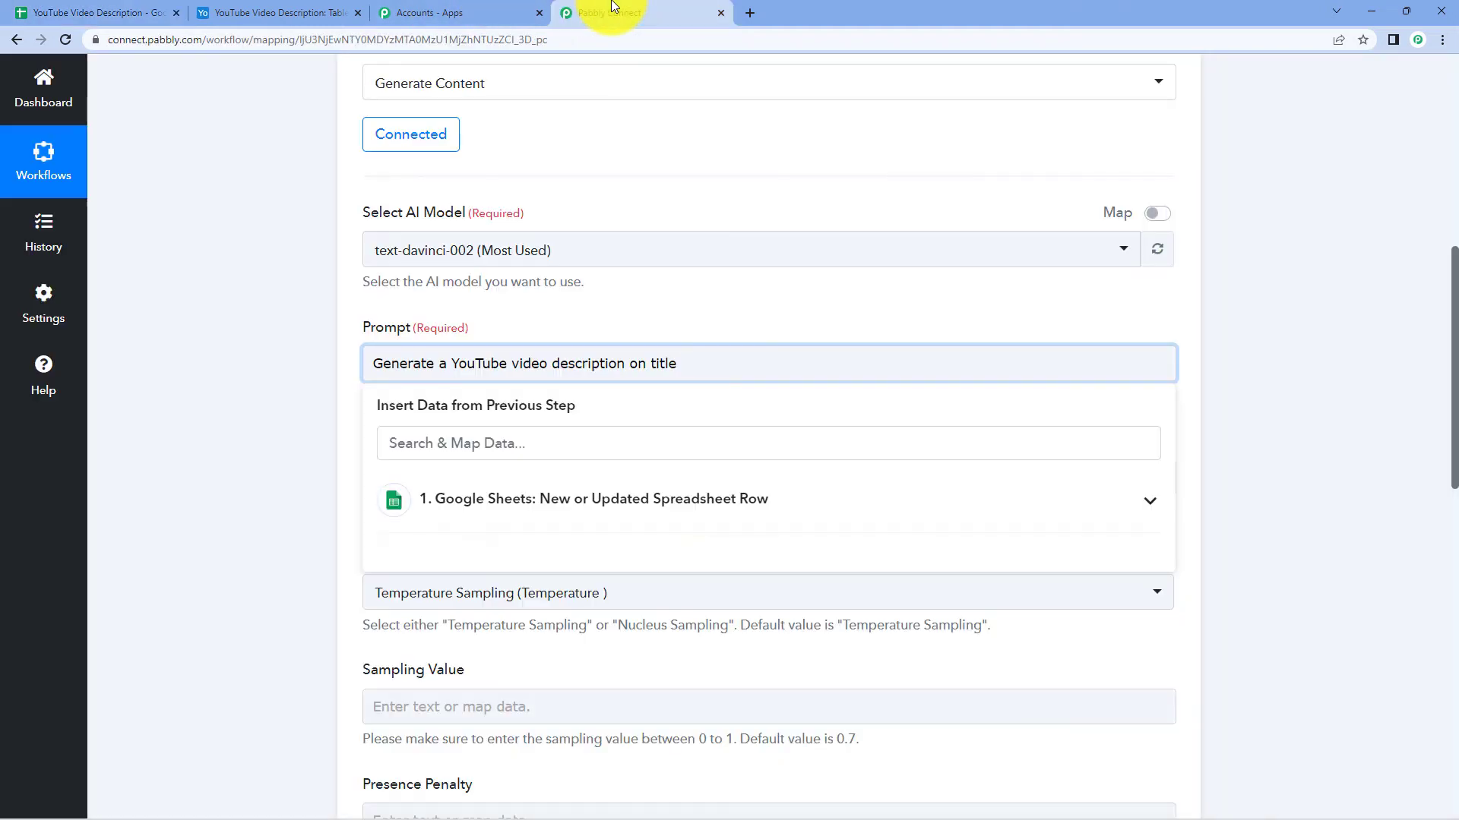
left_click(549, 494)
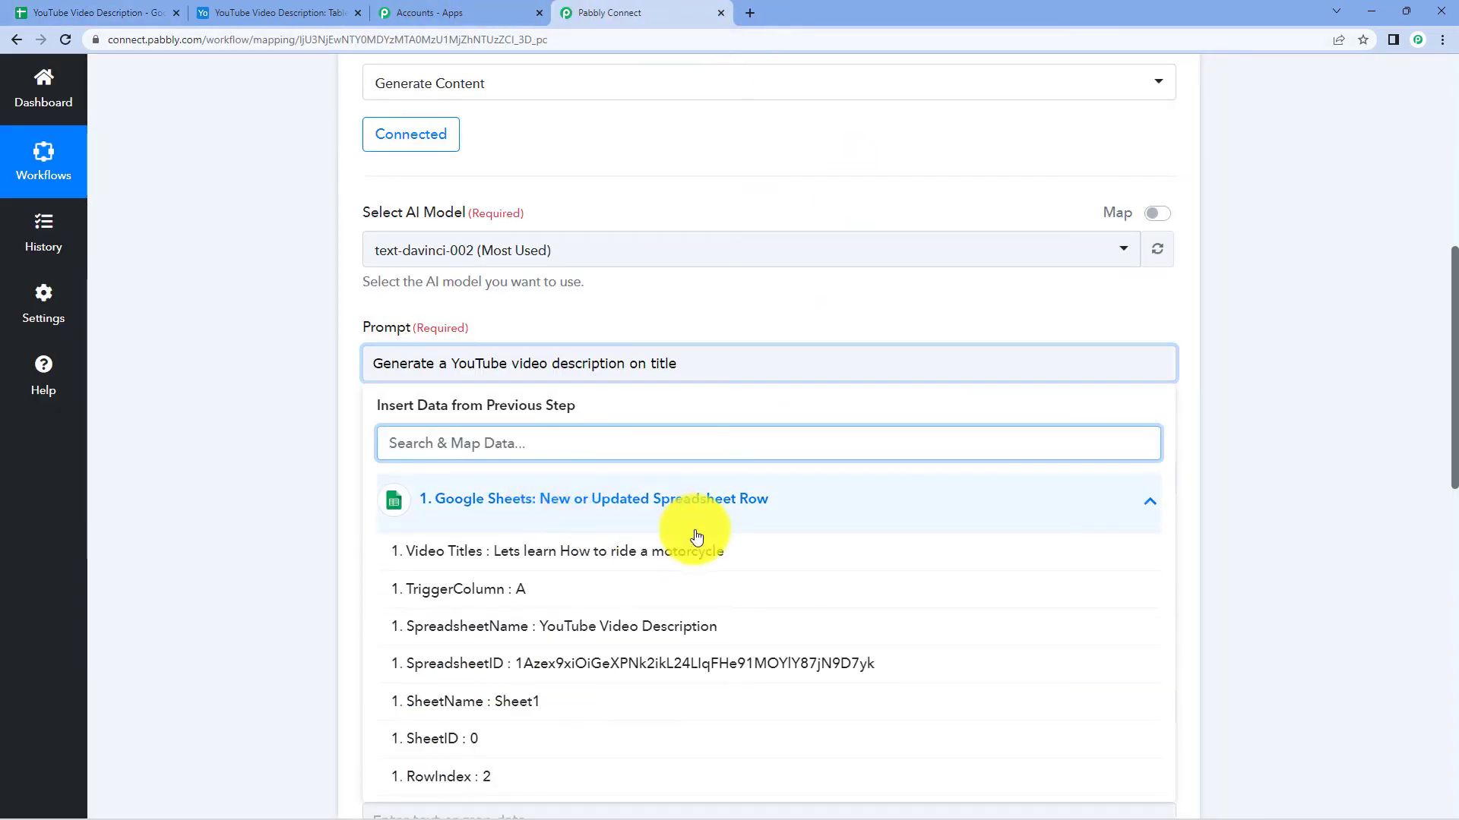
scroll(716, 480, "up", 8)
left_click(668, 334)
scroll(749, 364, "down", 10)
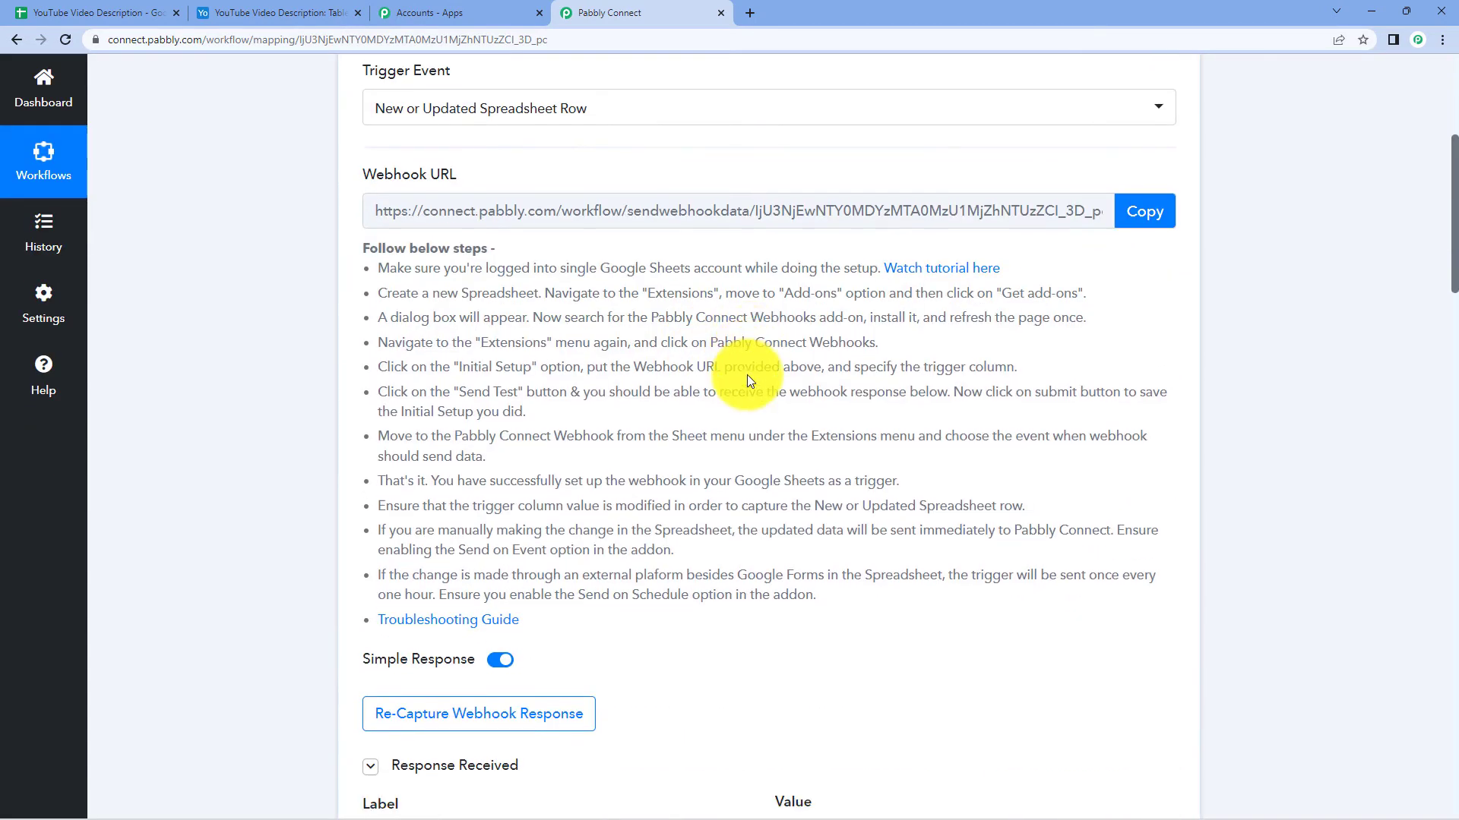
scroll(857, 196, "down", 12)
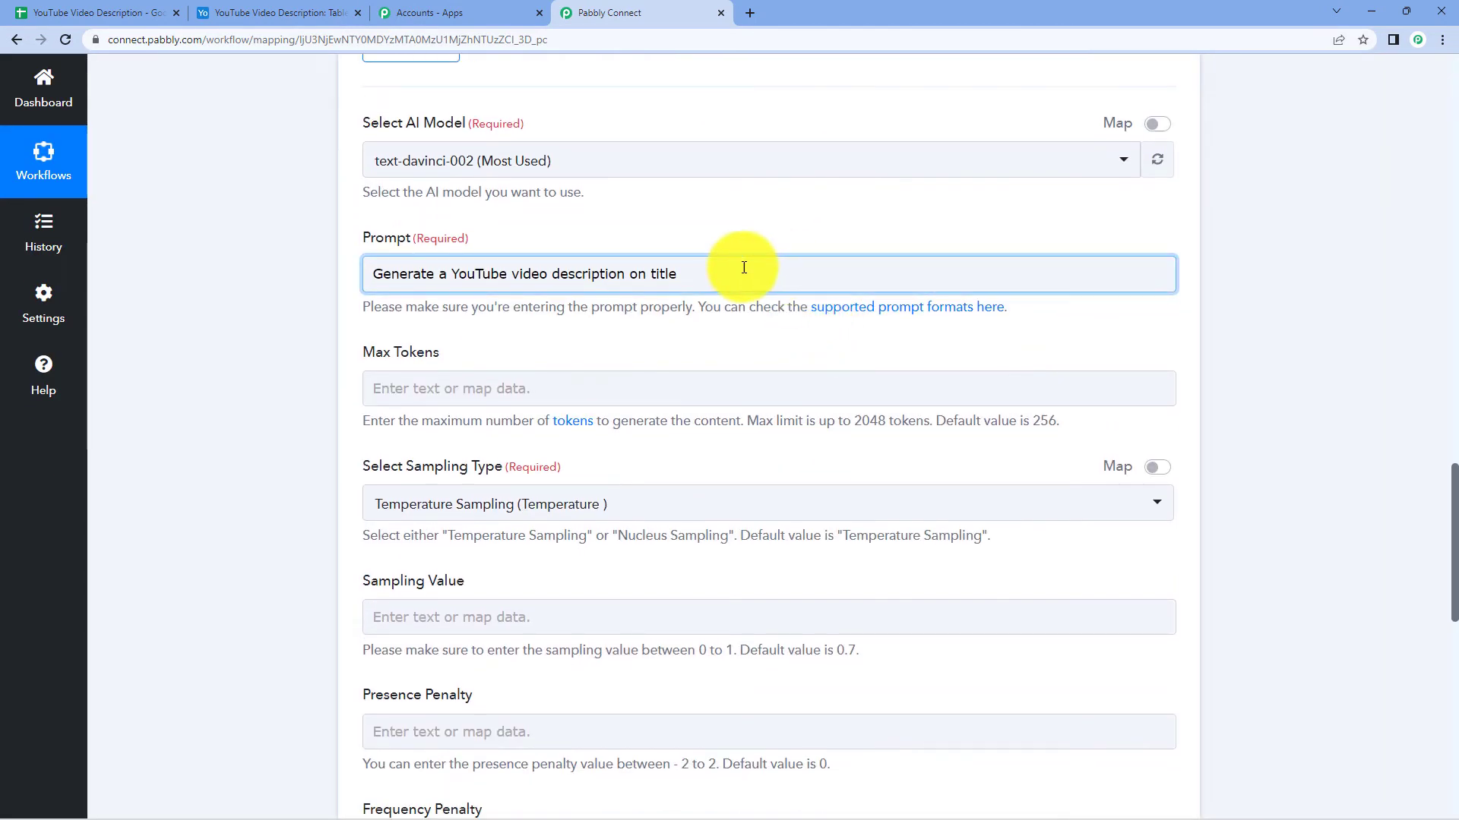
left_click(698, 267)
left_click(698, 267)
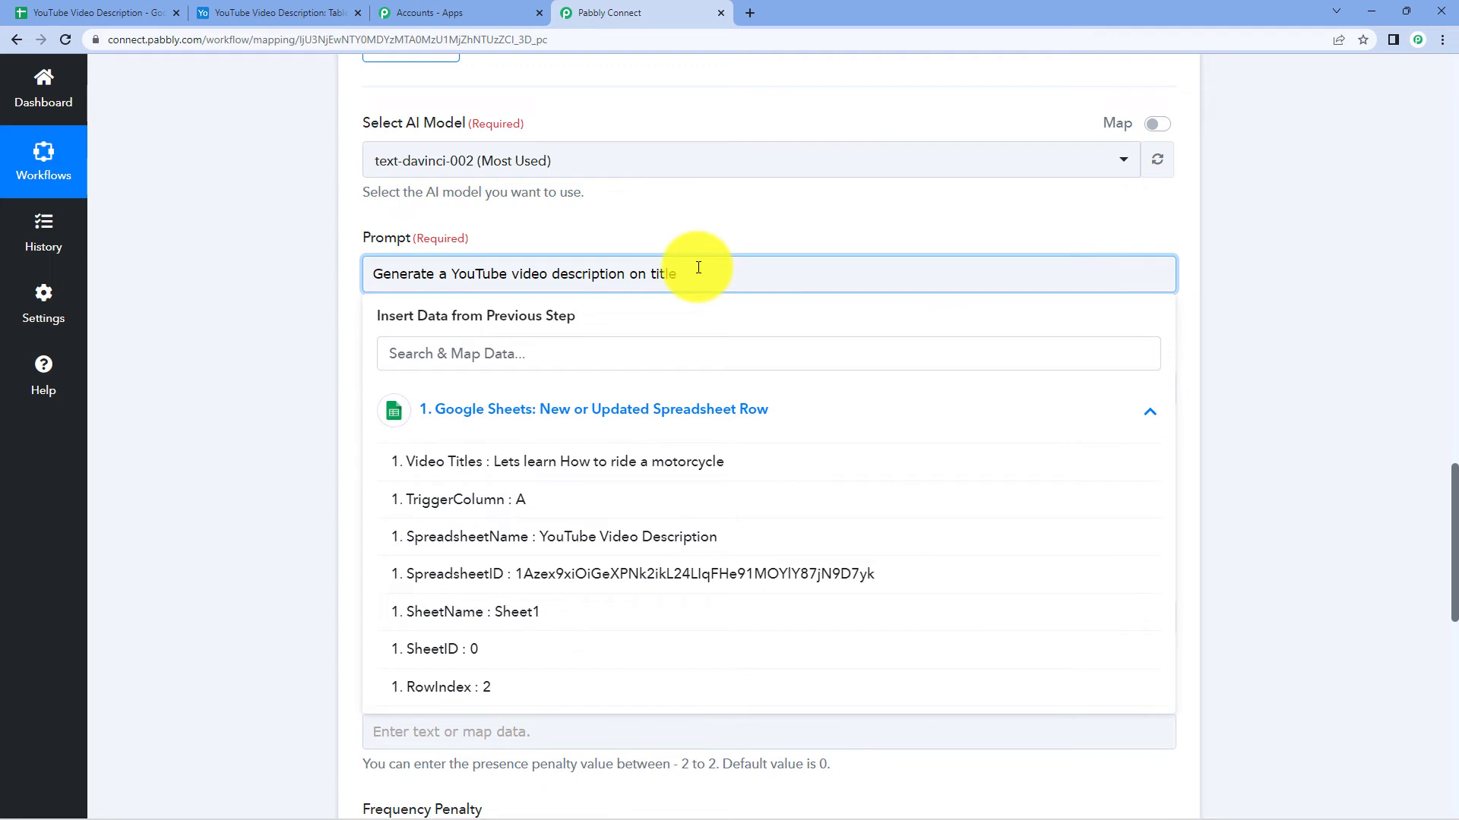
left_click(626, 476)
left_click(1325, 383)
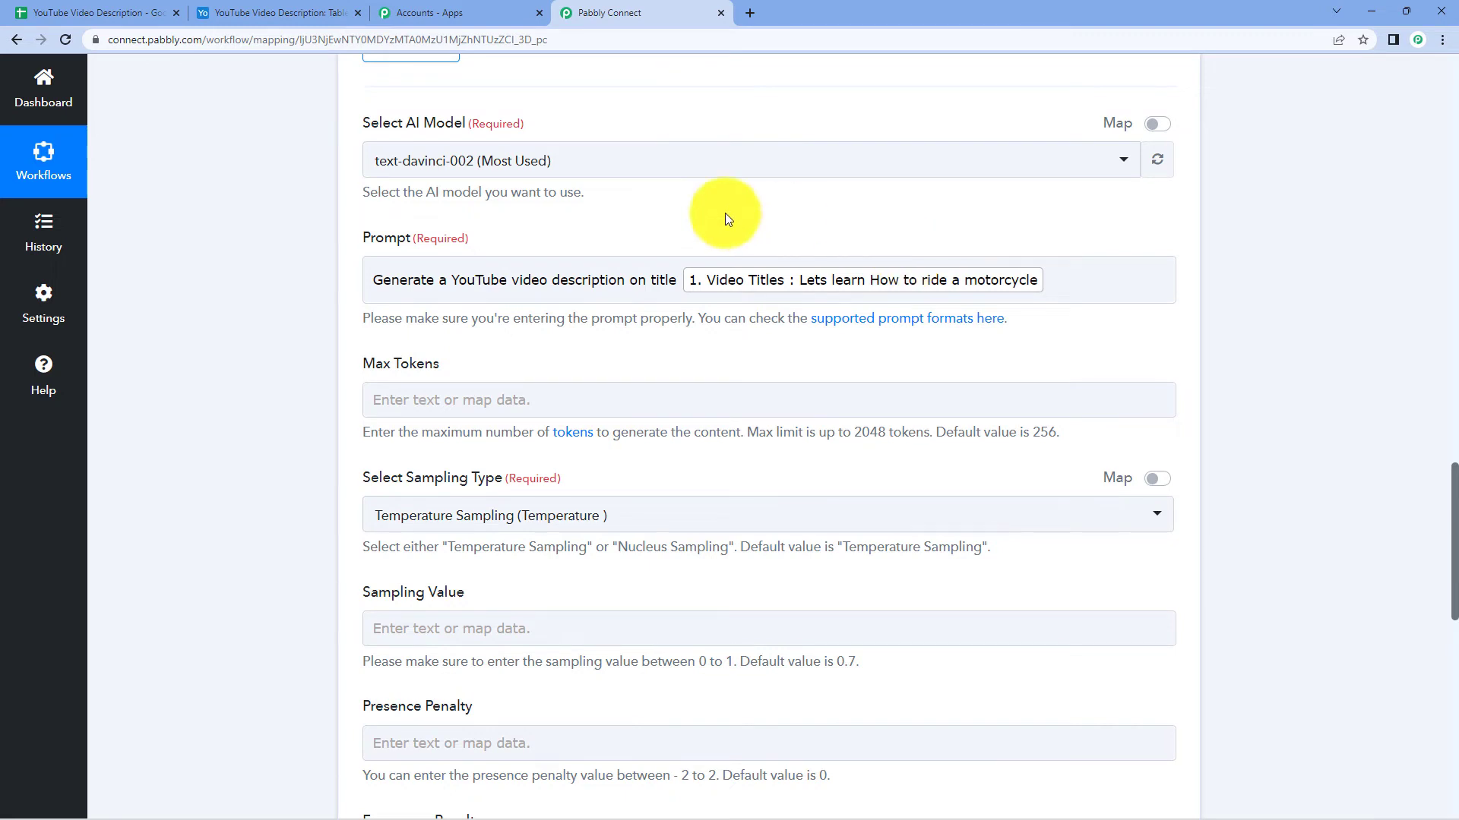
Compare the title mapped in the prompt with the Video Titles column in the YouTube Video Description spreadsheet
left_click(99, 12)
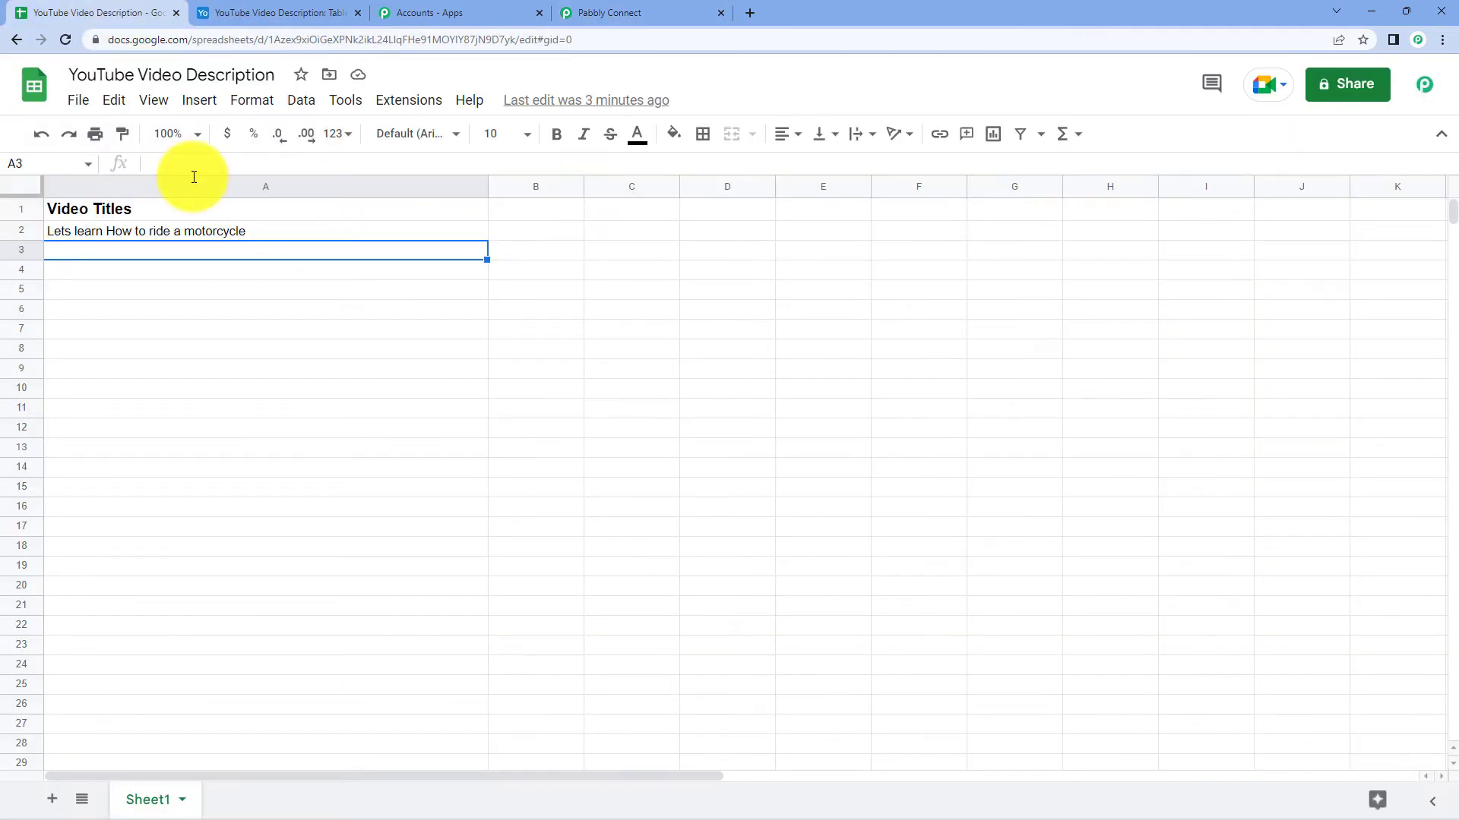
left_click(563, 7)
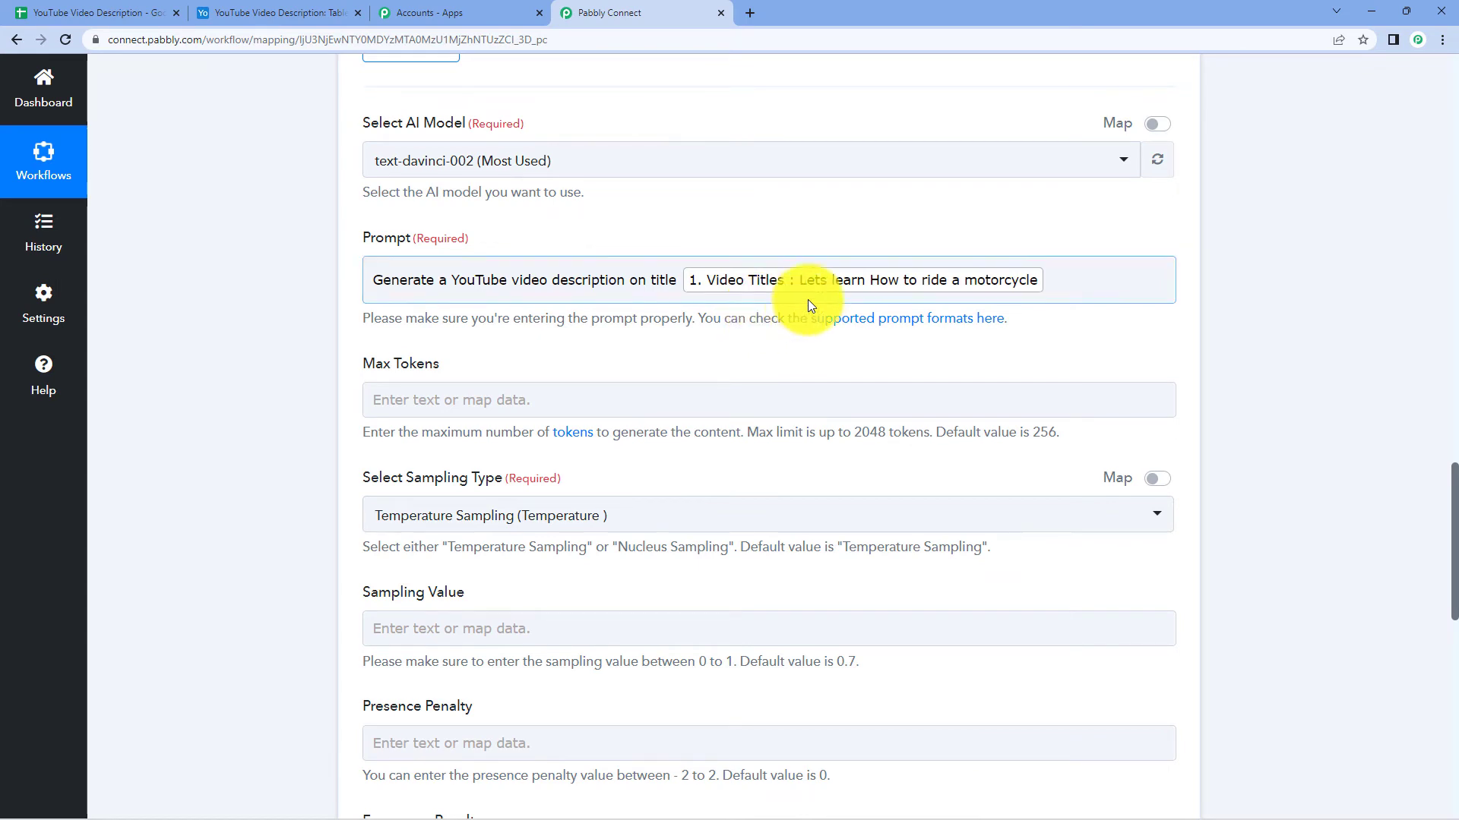
left_click(897, 287)
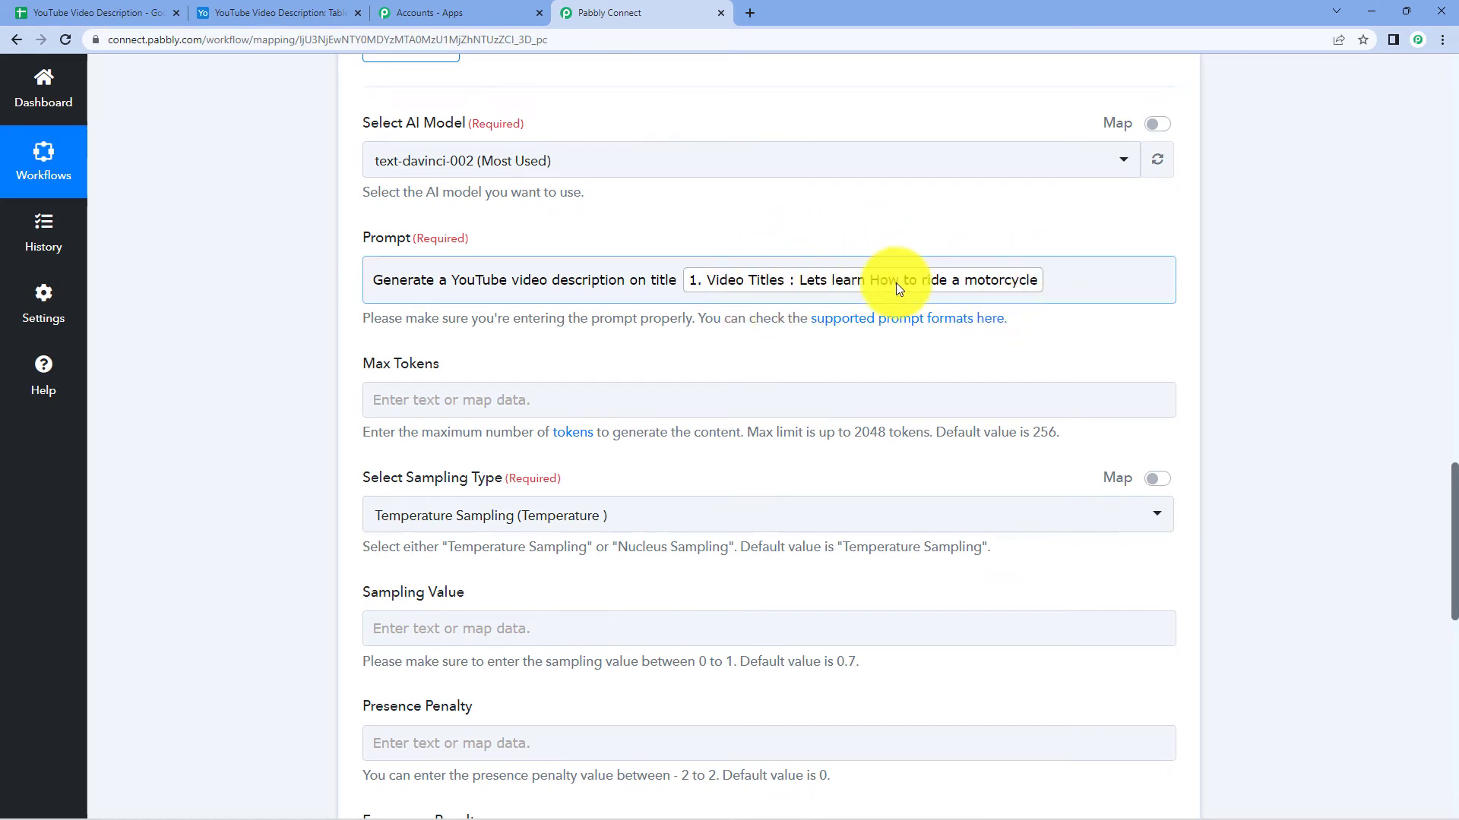
left_click(428, 236)
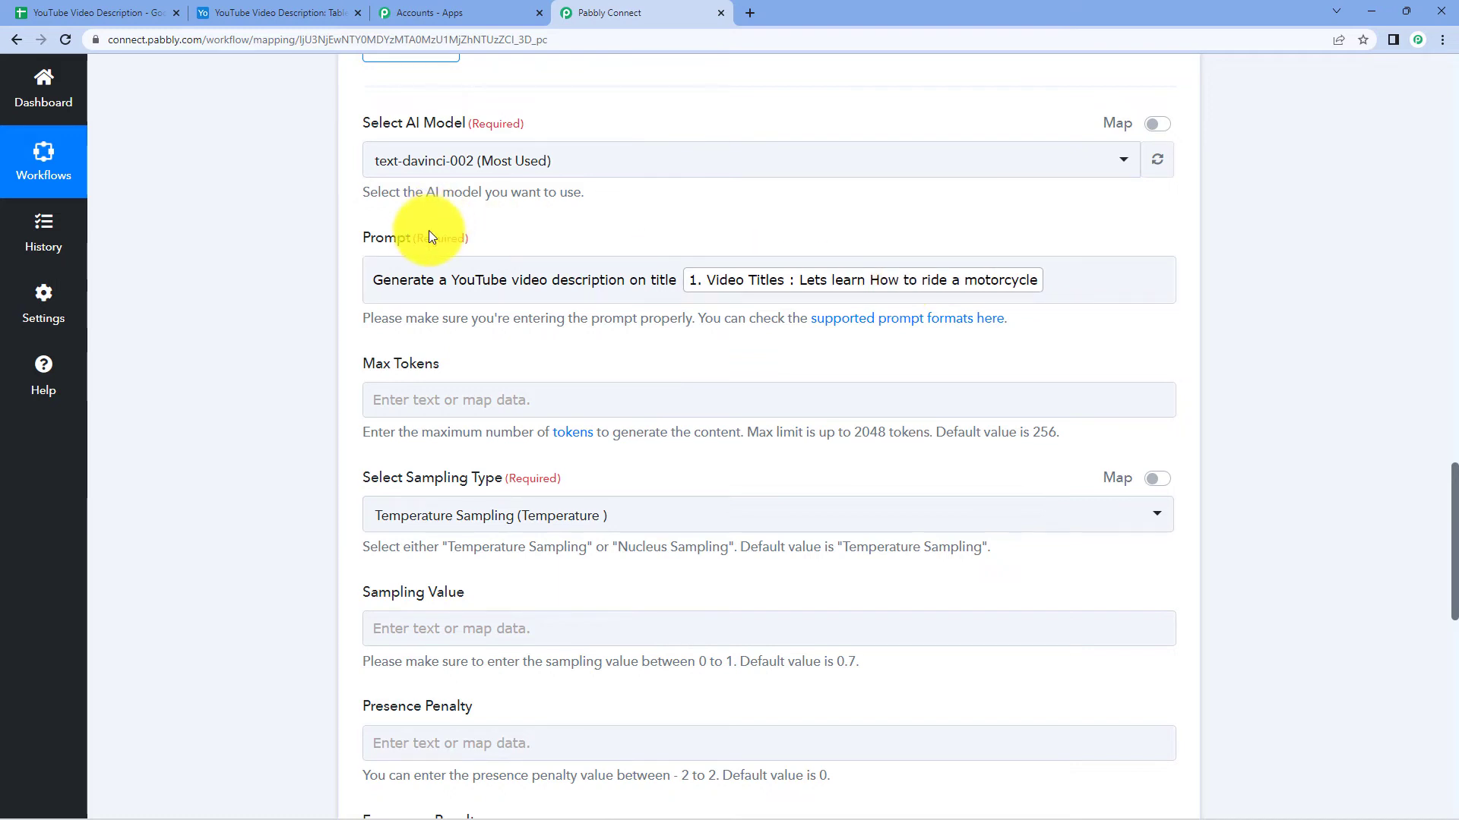
left_click(390, 278)
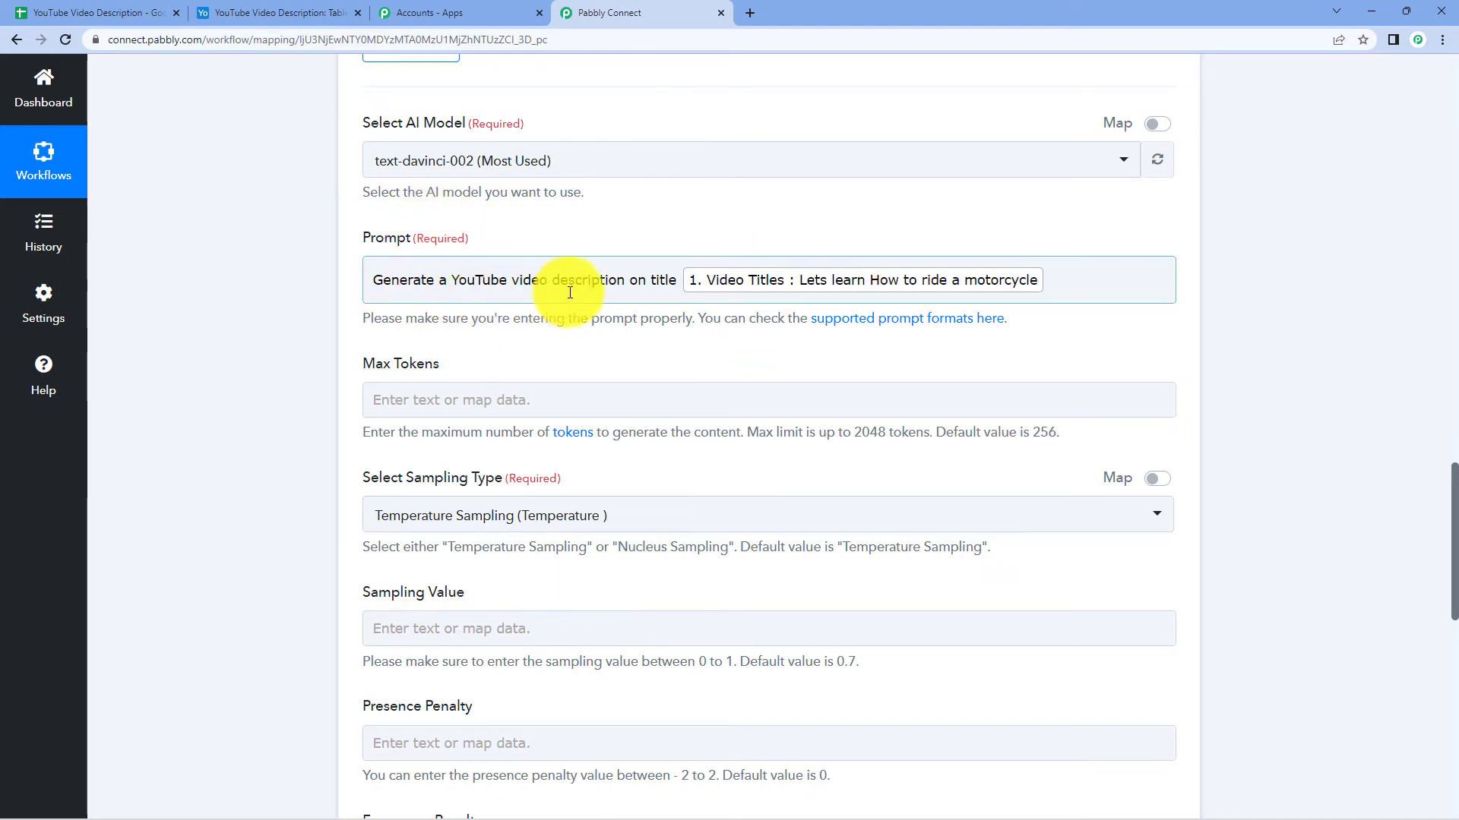
left_click(1109, 305)
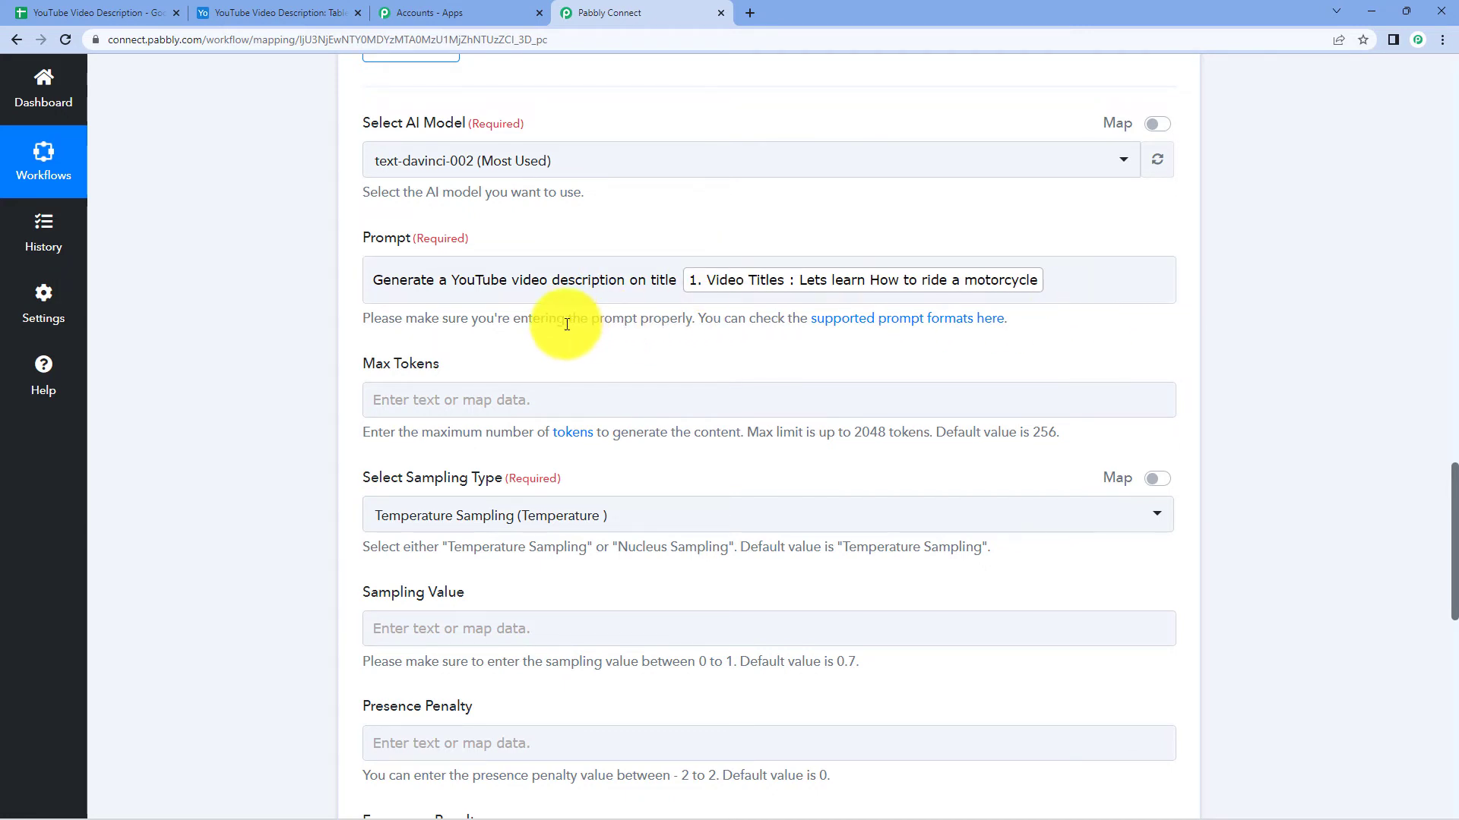
Set Max Tokens to 658 for the OpenAI action
scroll(567, 323, "down", 2)
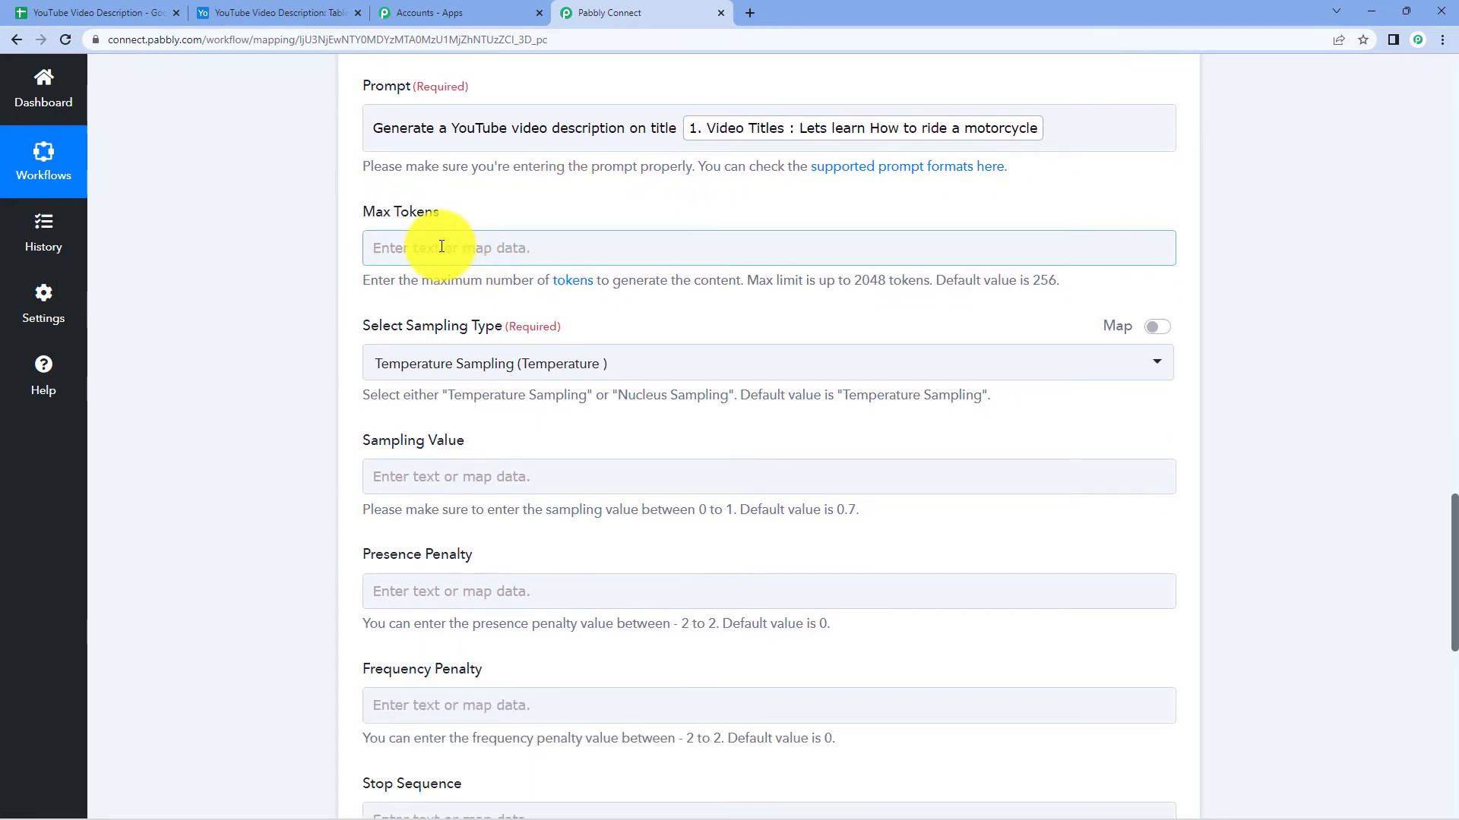
left_click(440, 247)
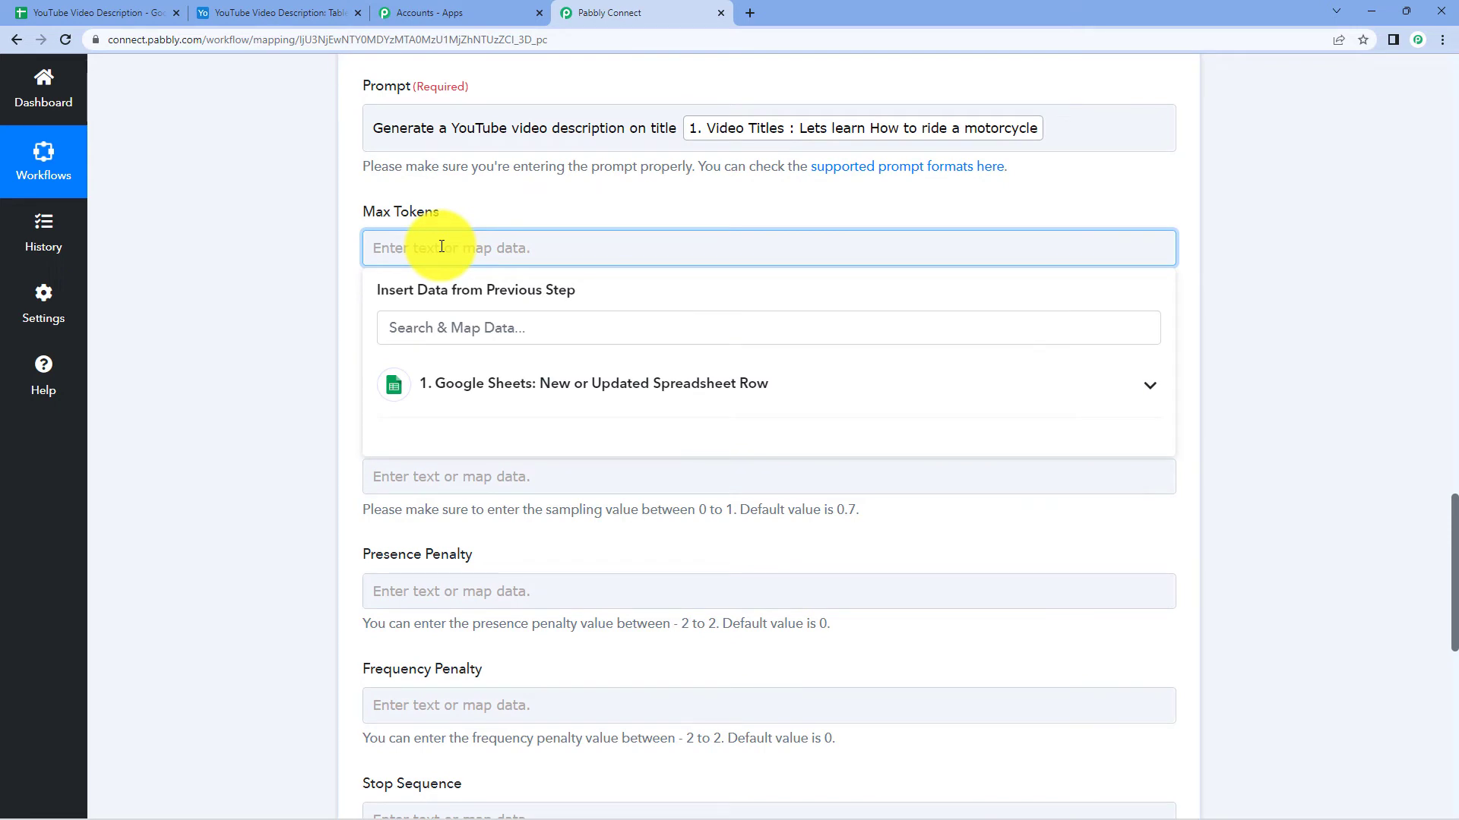
type("658")
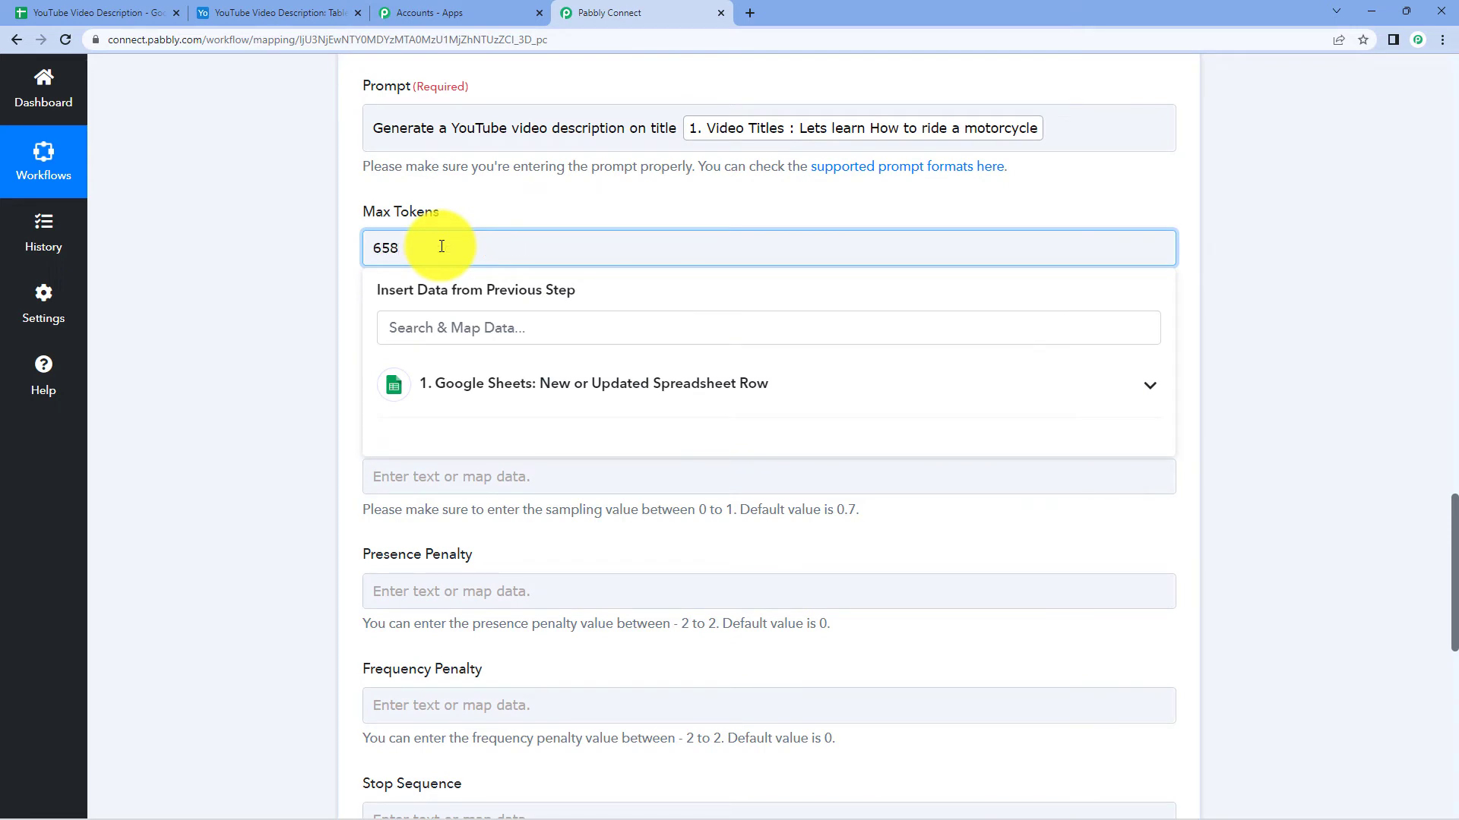
left_click(281, 250)
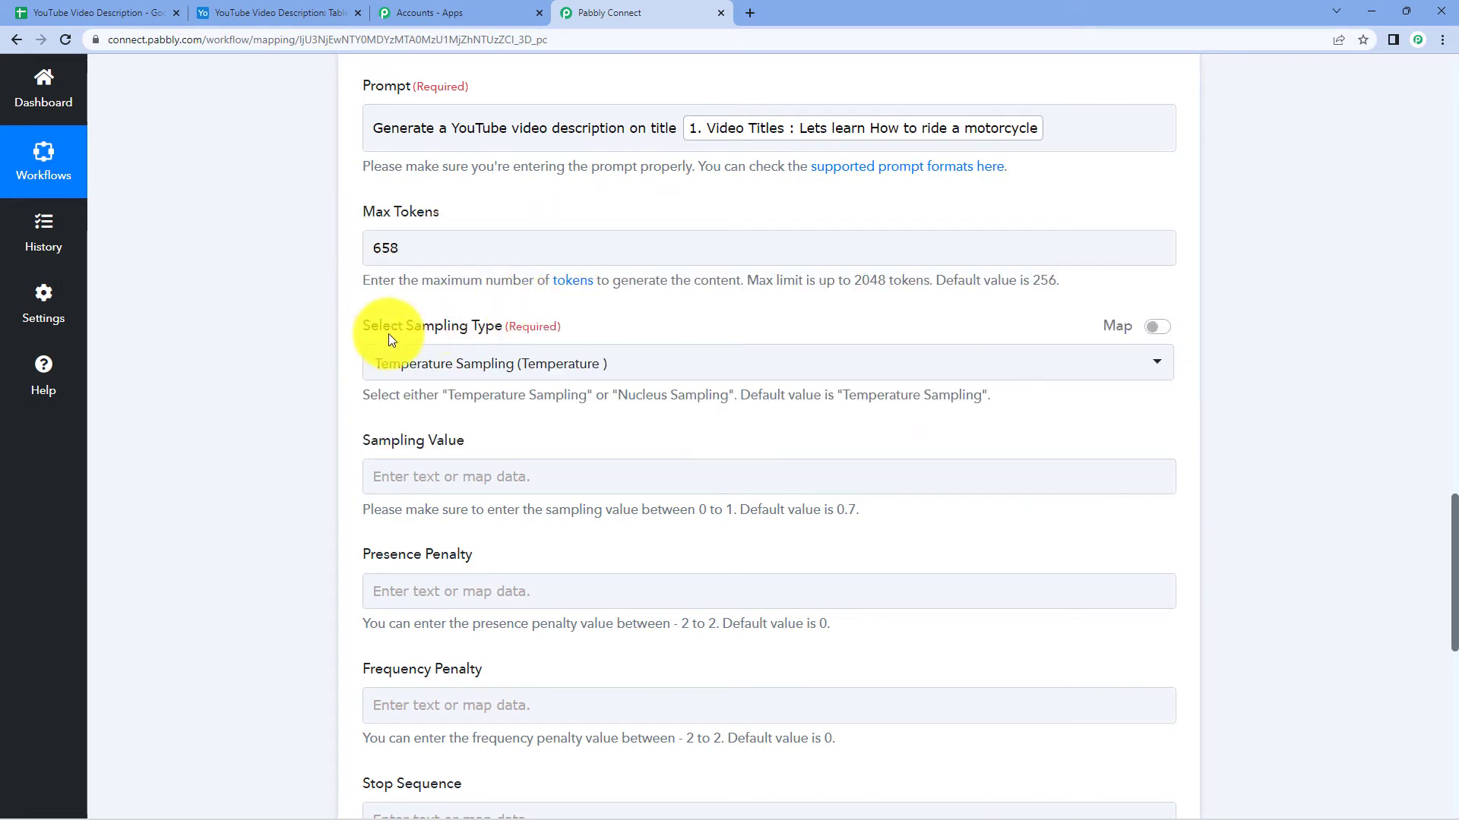
Choose Temperature Sampling (Temperature) as the sampling type and set the sampling value to 0.7
left_click(501, 361)
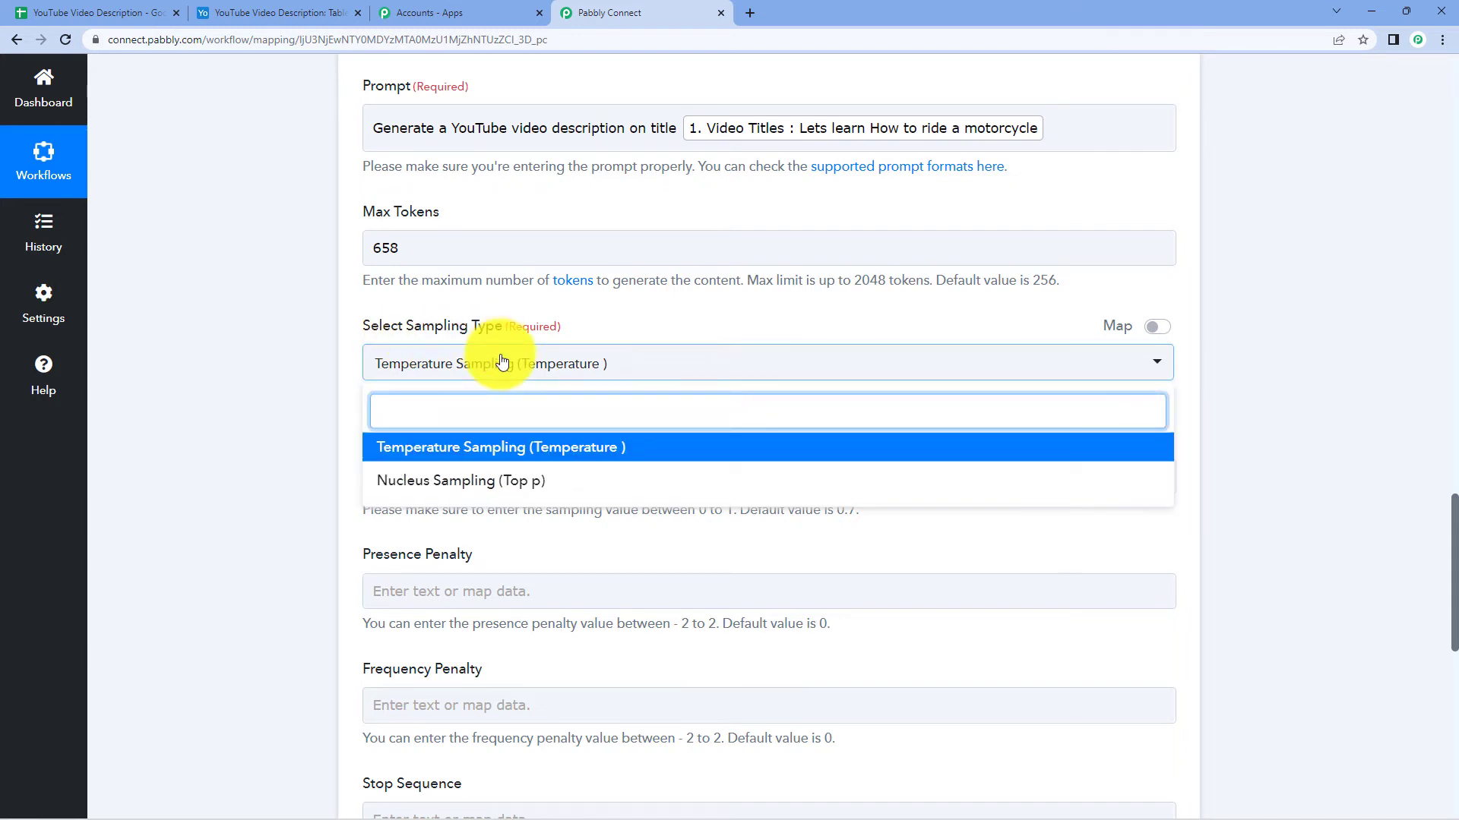
left_click(521, 449)
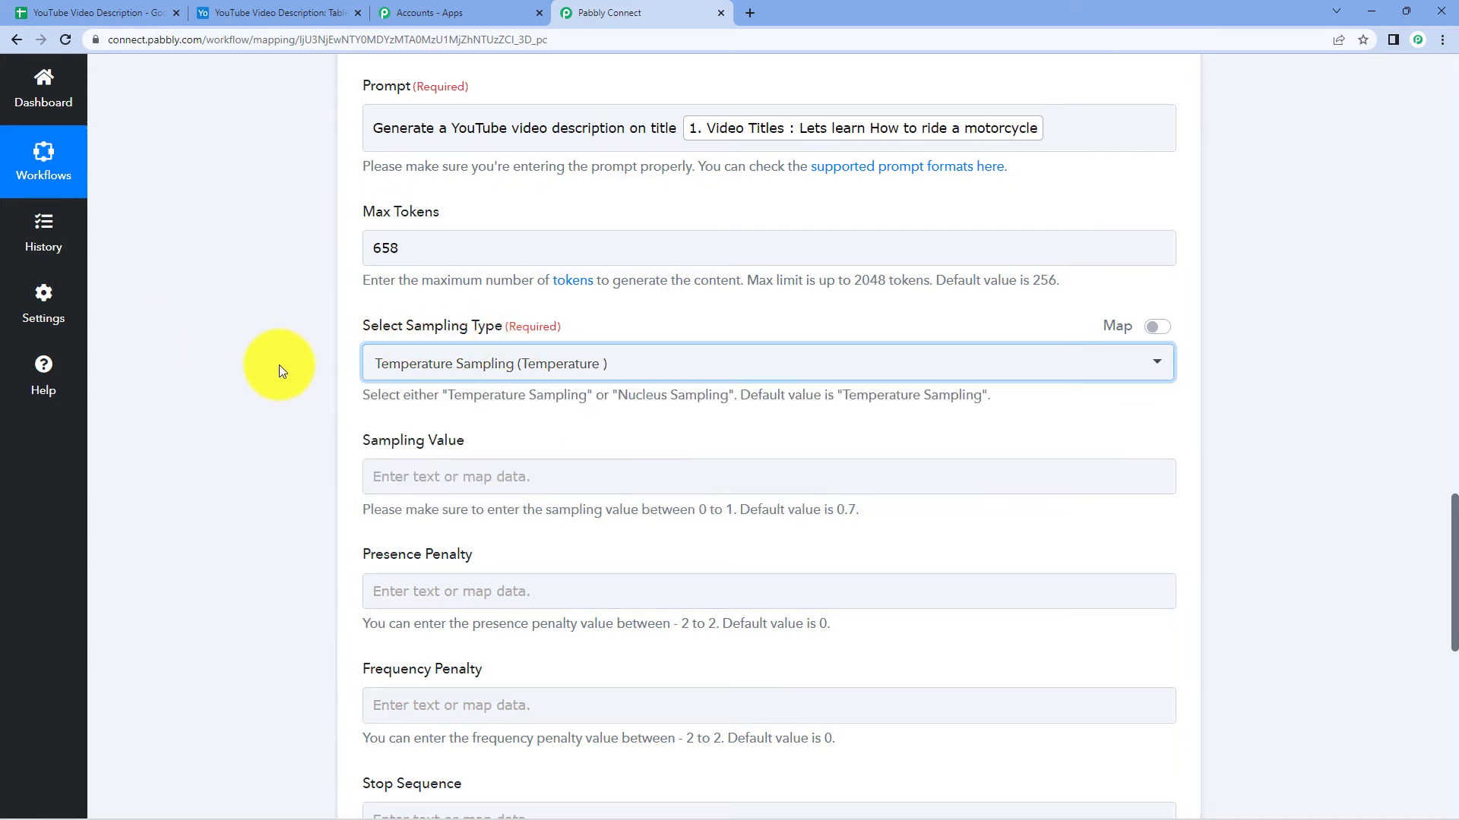
scroll(279, 364, "down", 1)
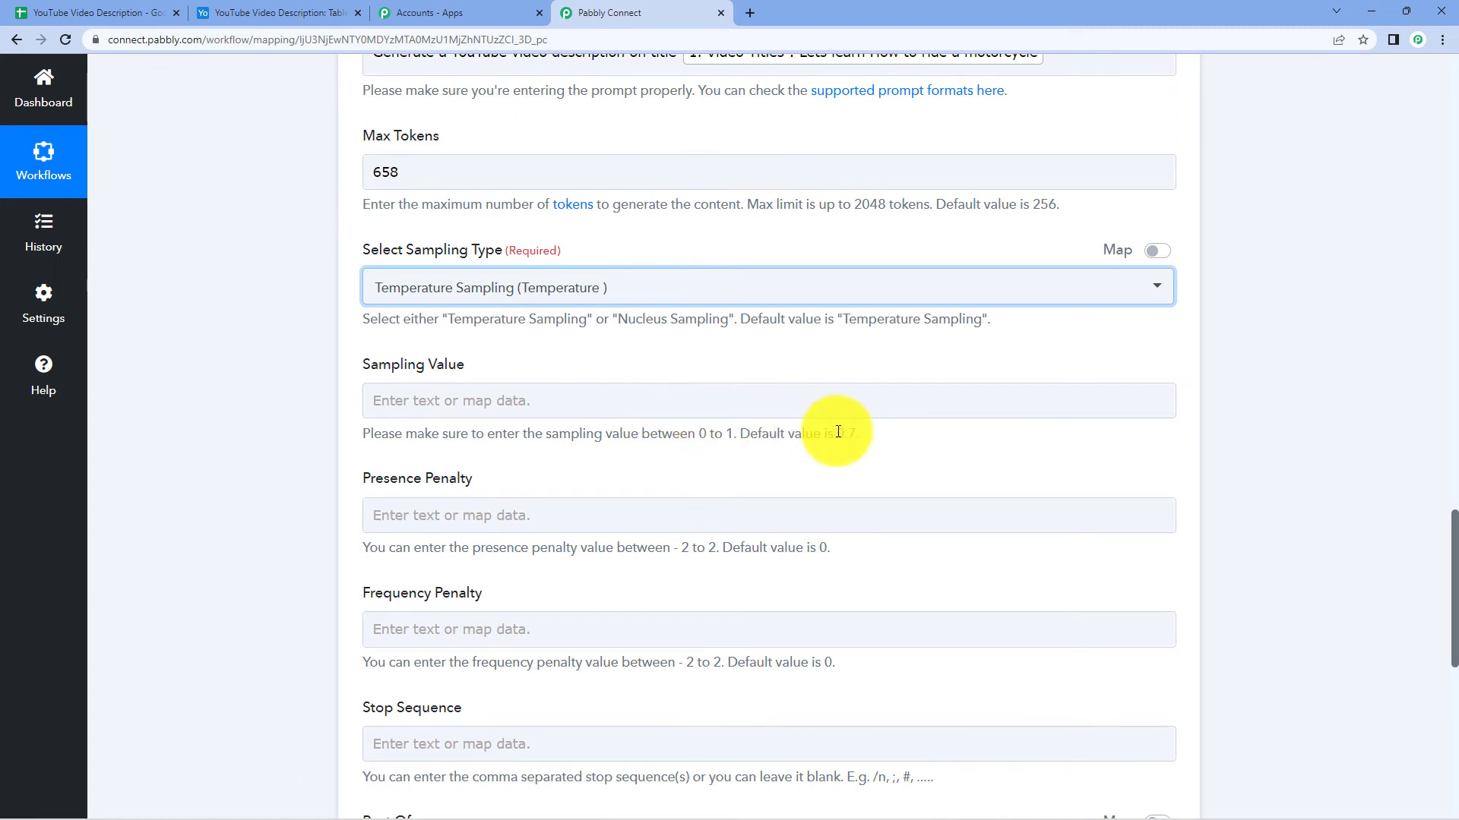
left_click(762, 410)
left_click(735, 398)
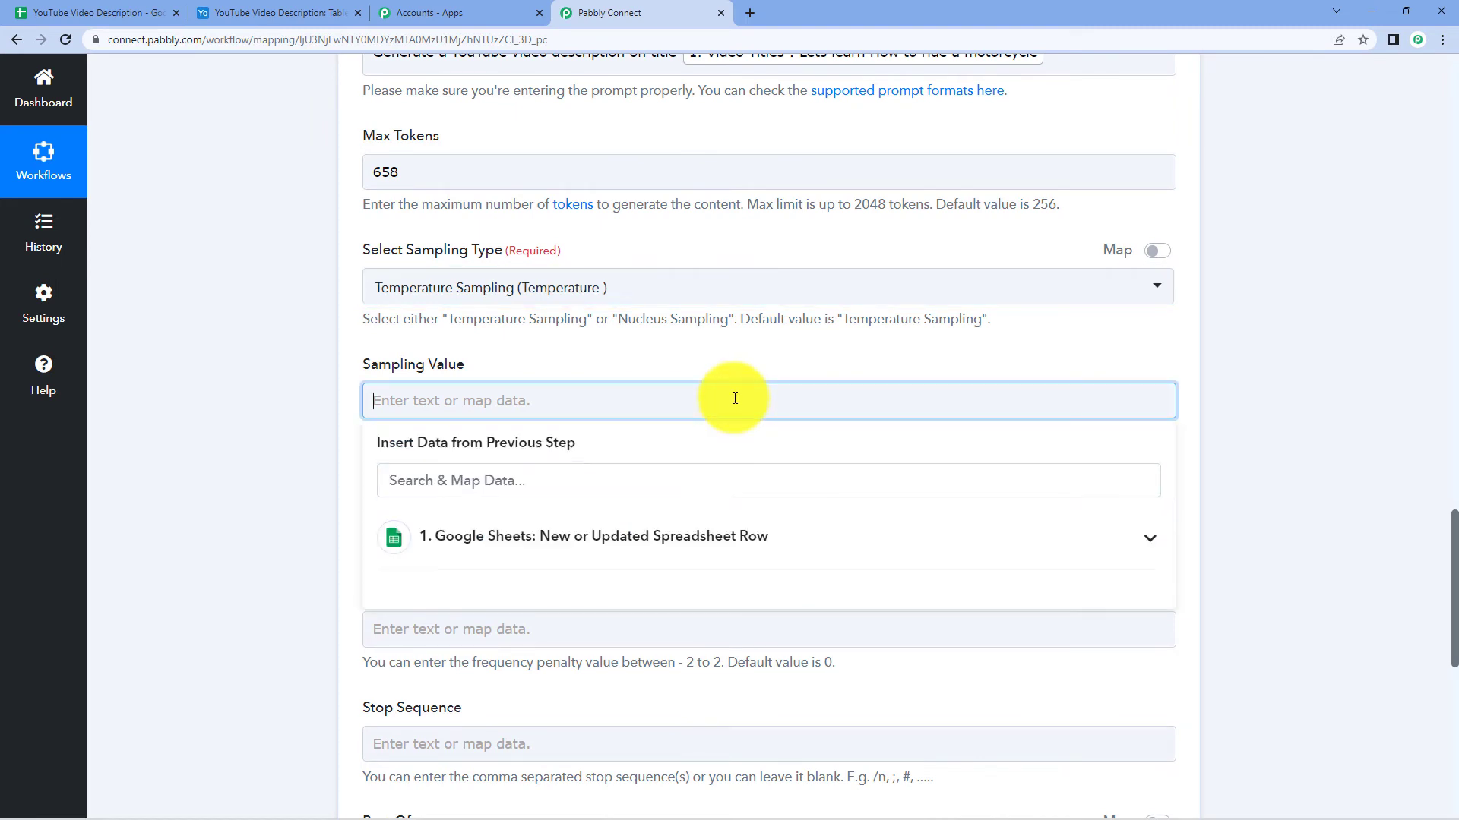
type("0.7")
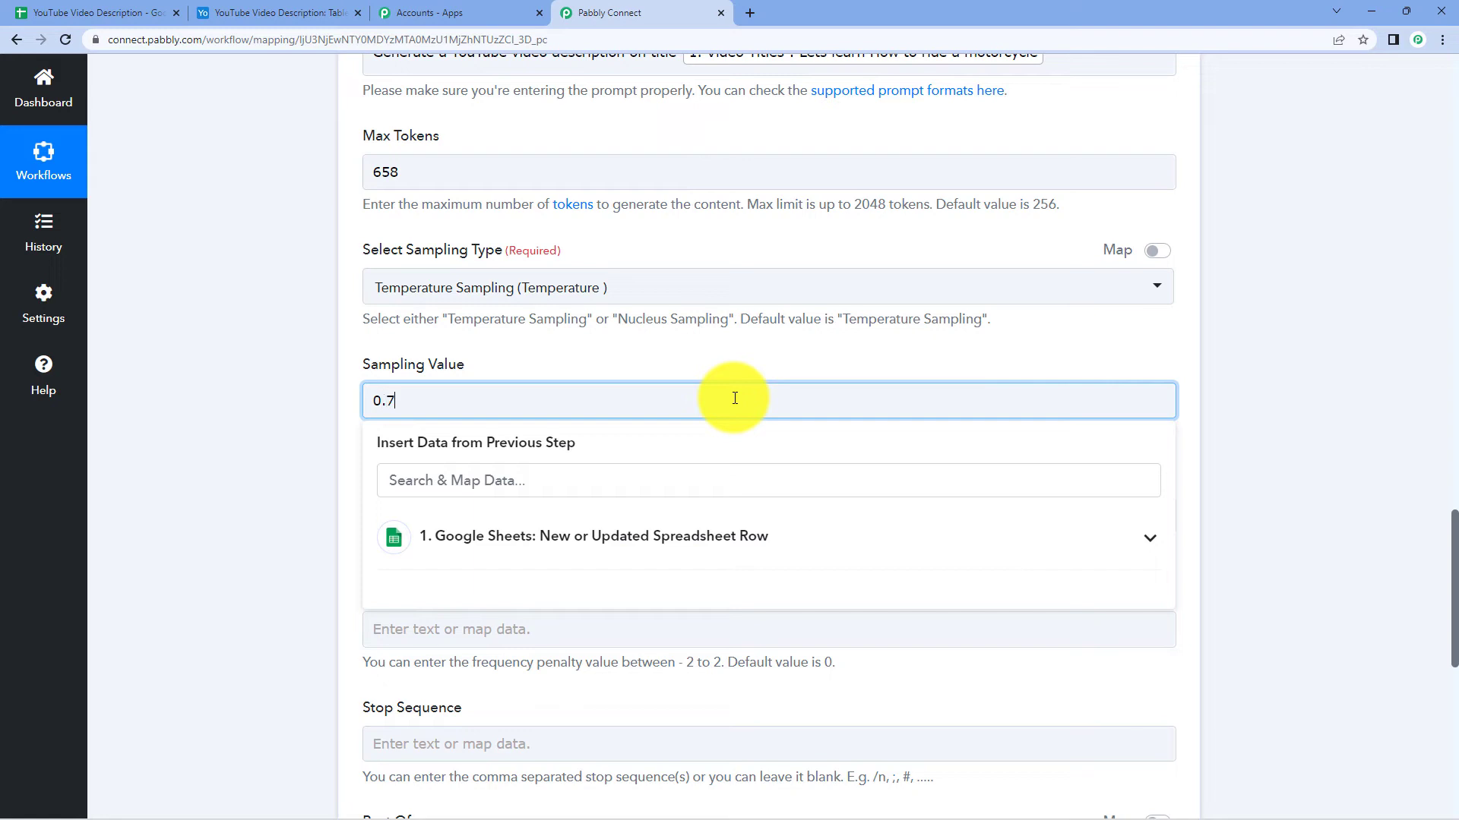
left_click(211, 326)
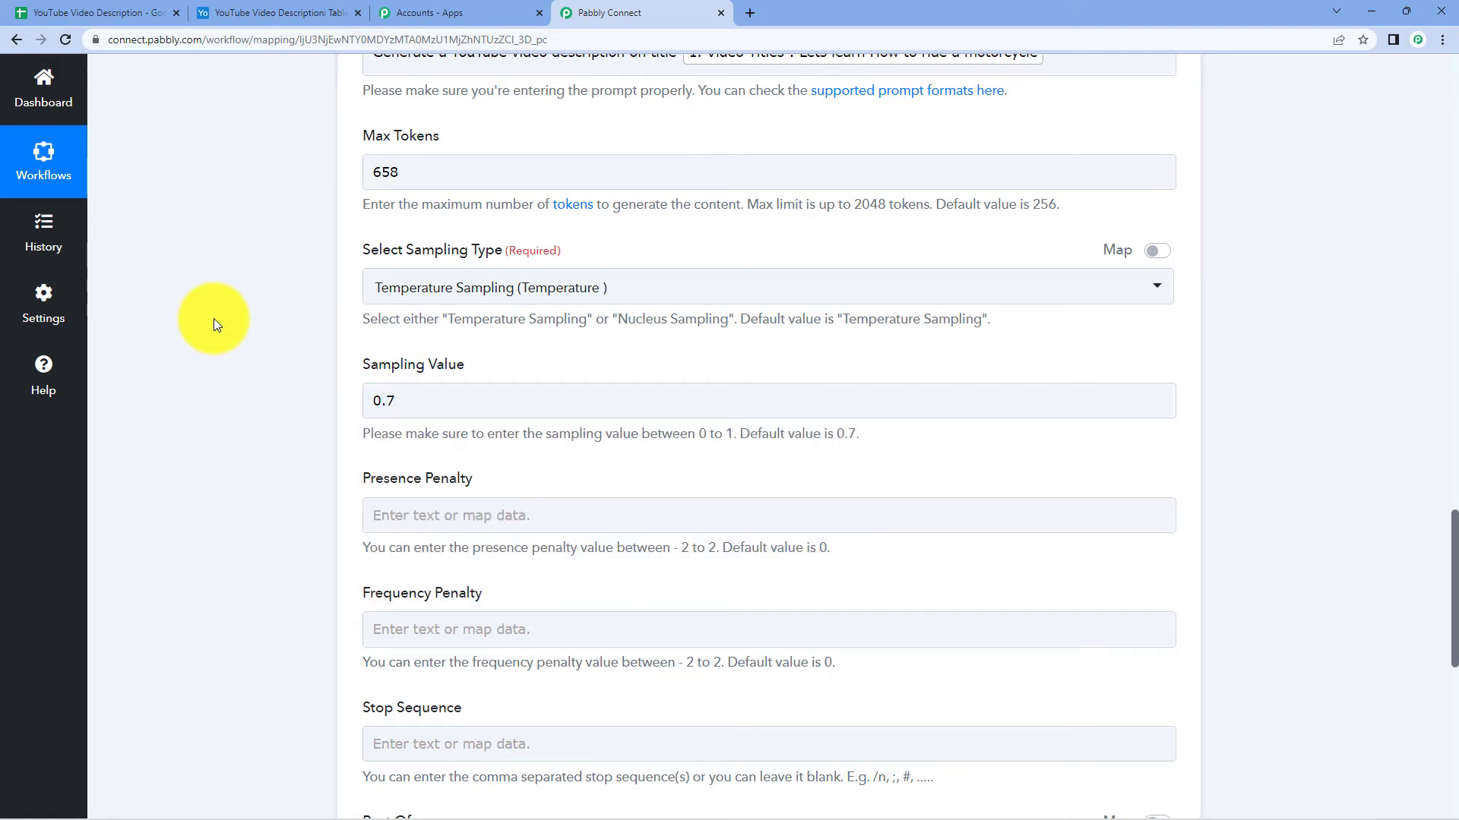
Review the remaining Presence Penalty, Frequency Penalty, Stop Sequence and Best Of settings of the OpenAI action
scroll(214, 324, "down", 1)
scroll(436, 351, "down", 1)
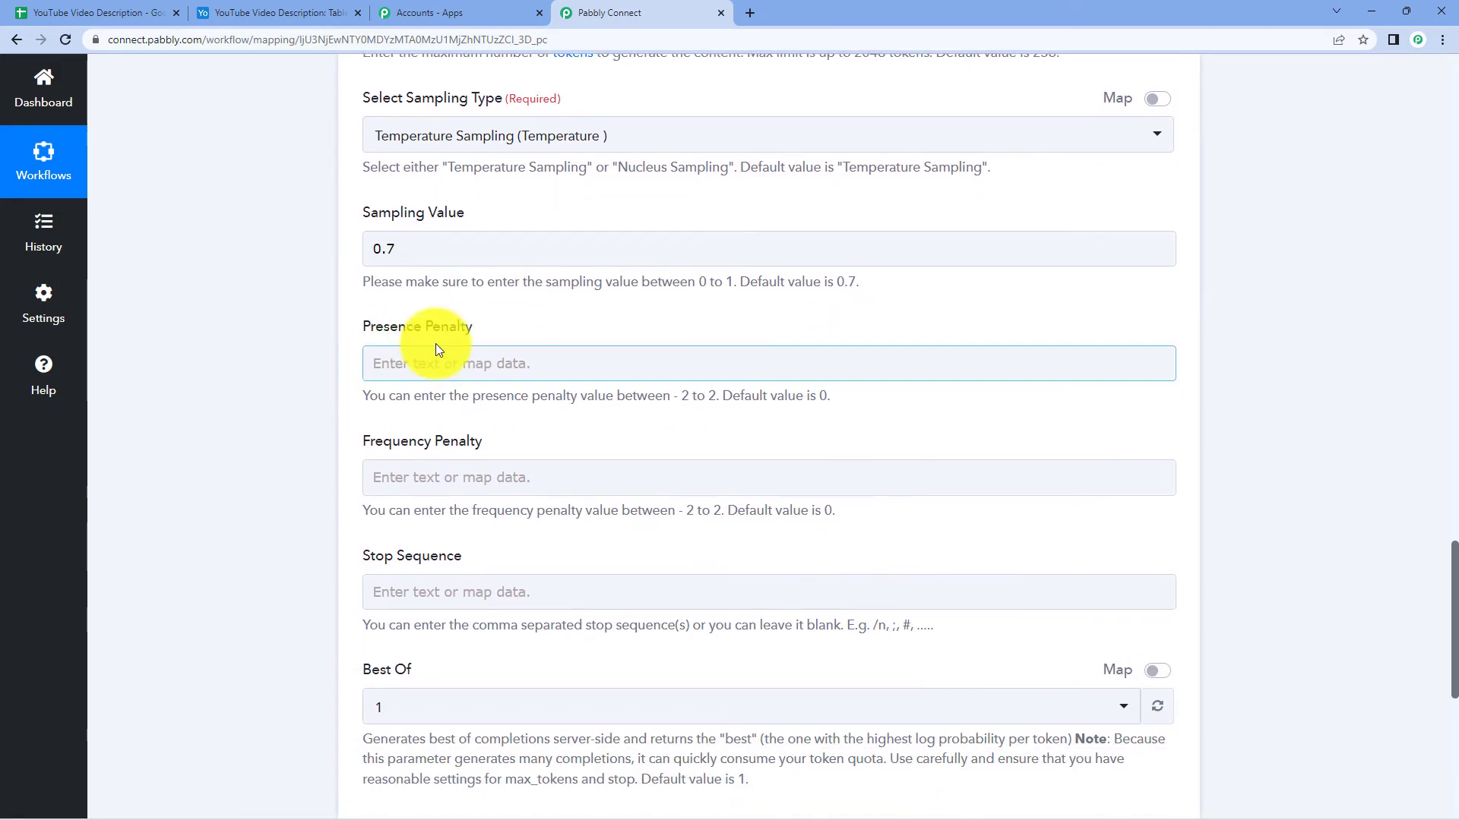
scroll(460, 365, "down", 1)
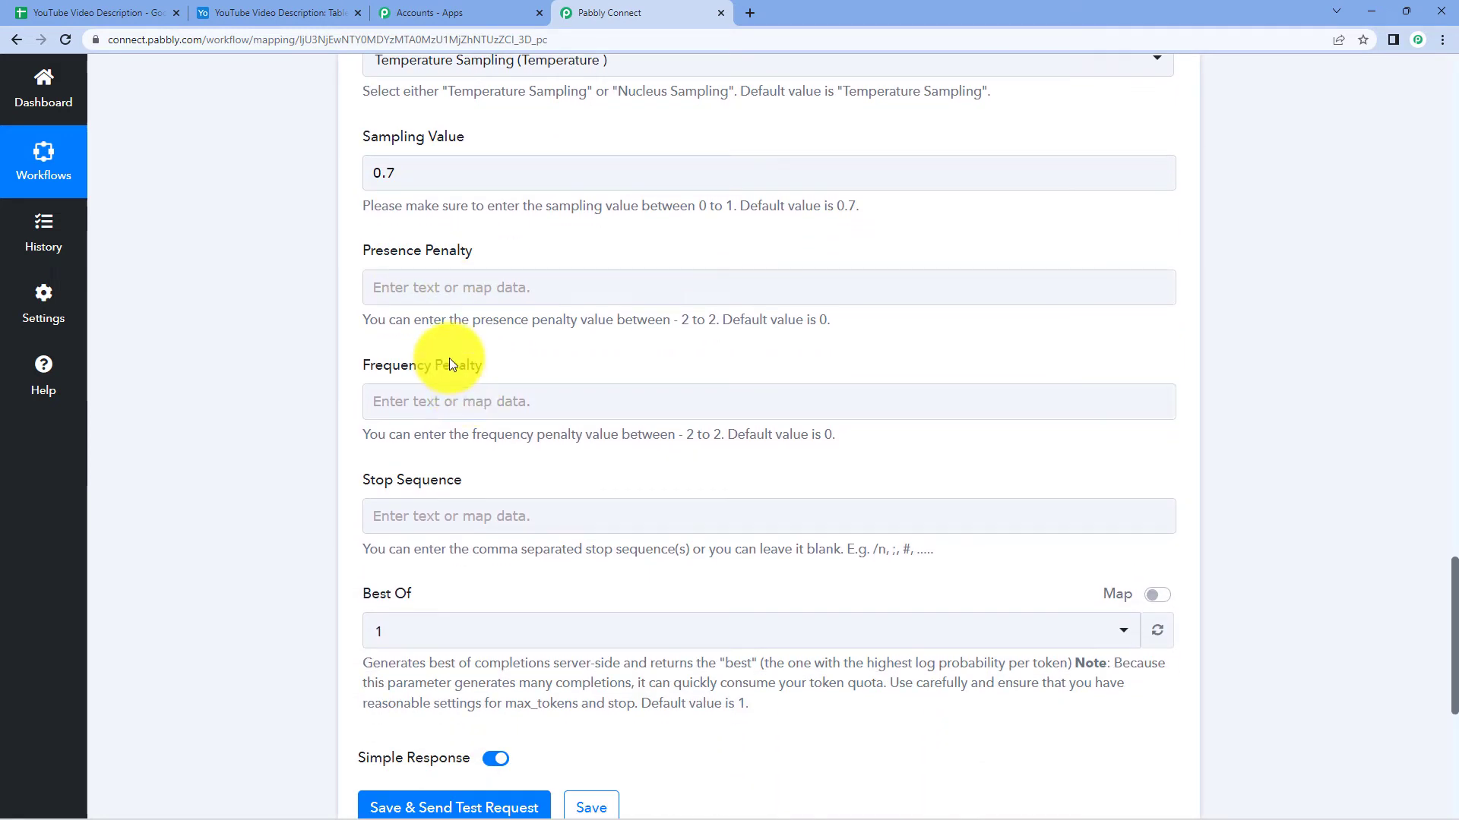
Set the Stop Sequence of the OpenAI action to //@@
scroll(452, 357, "down", 1)
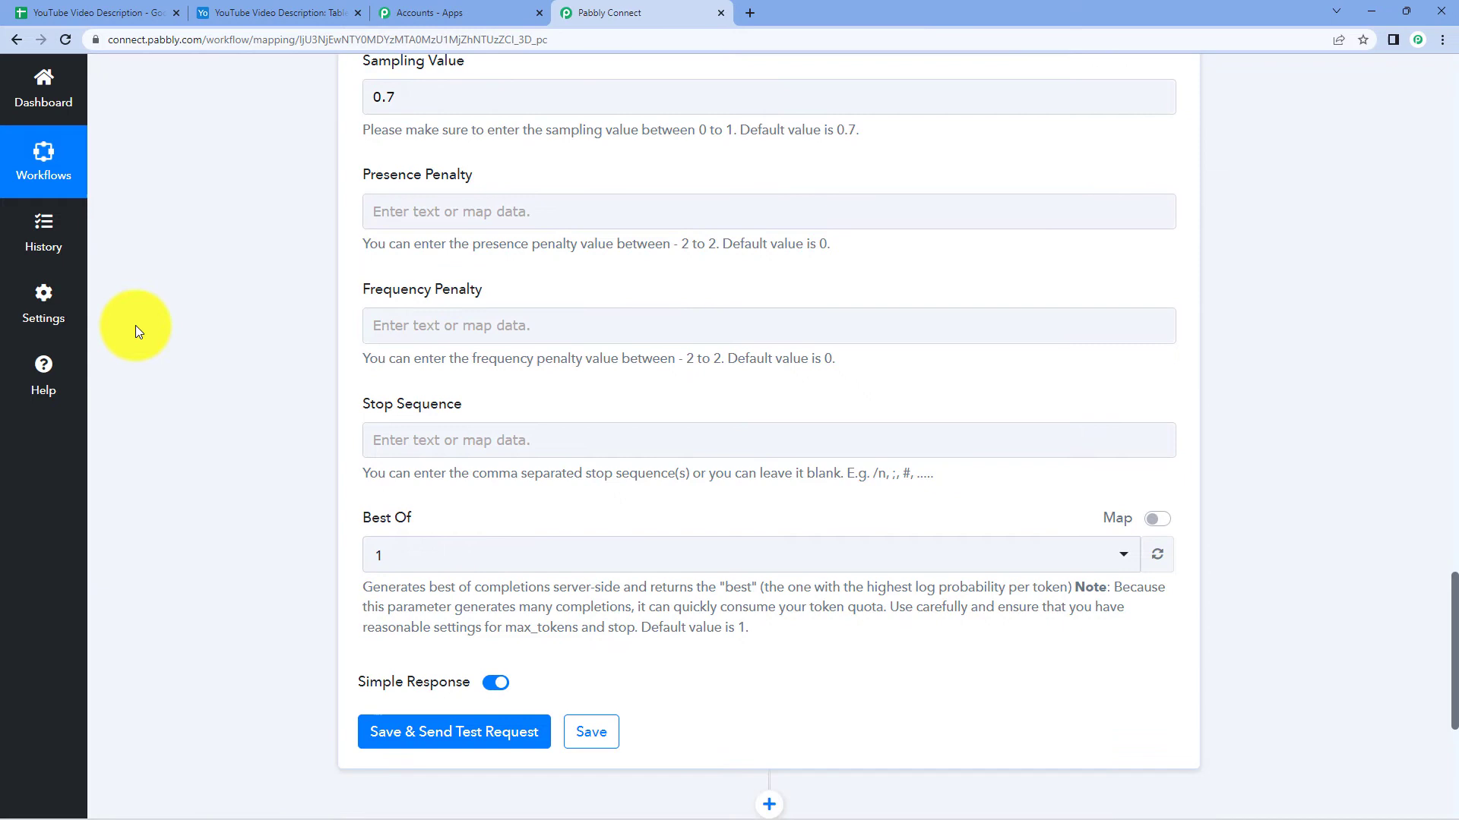
left_click(425, 442)
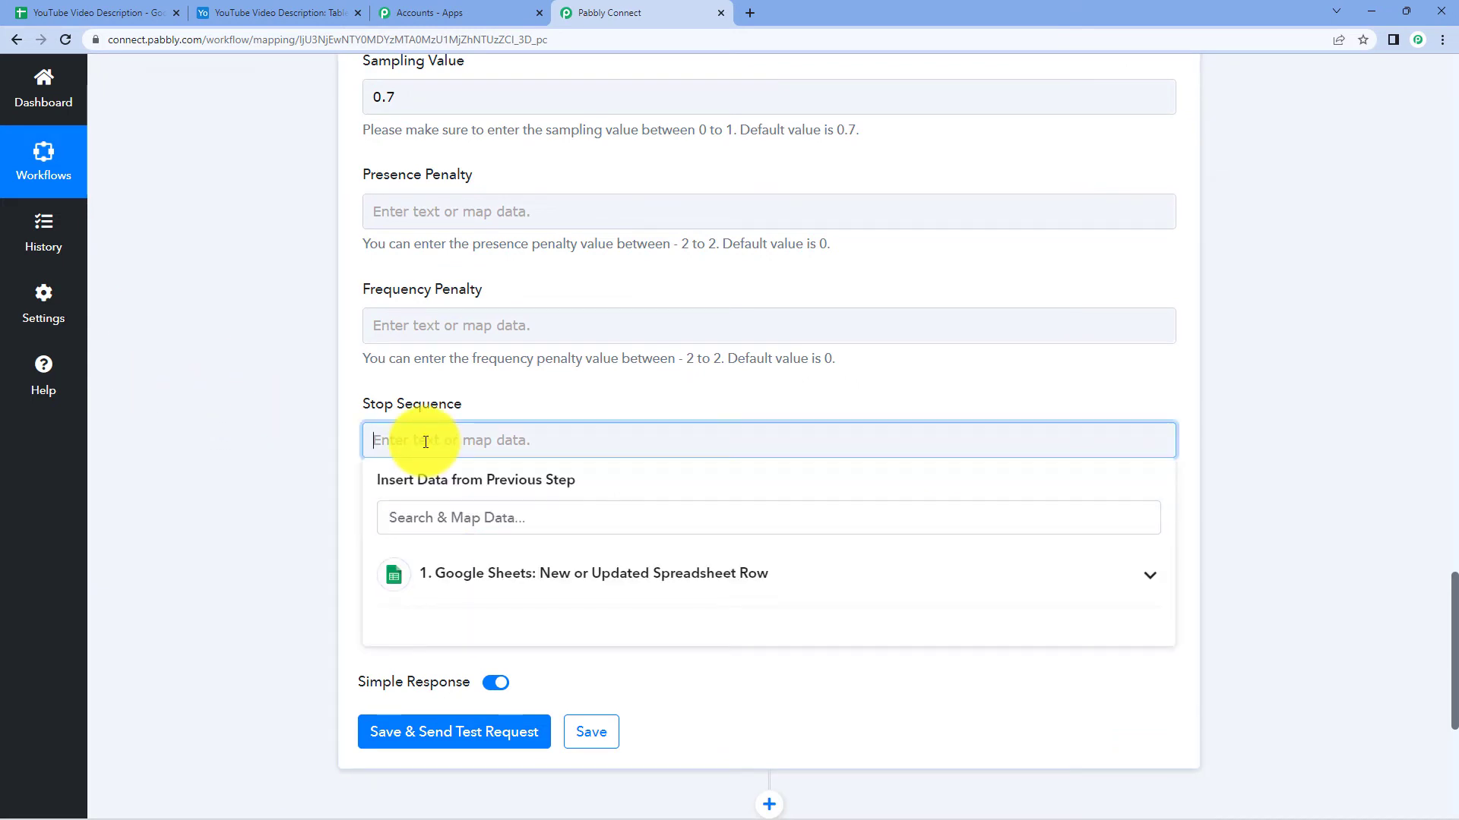
type("//@@")
left_click(295, 423)
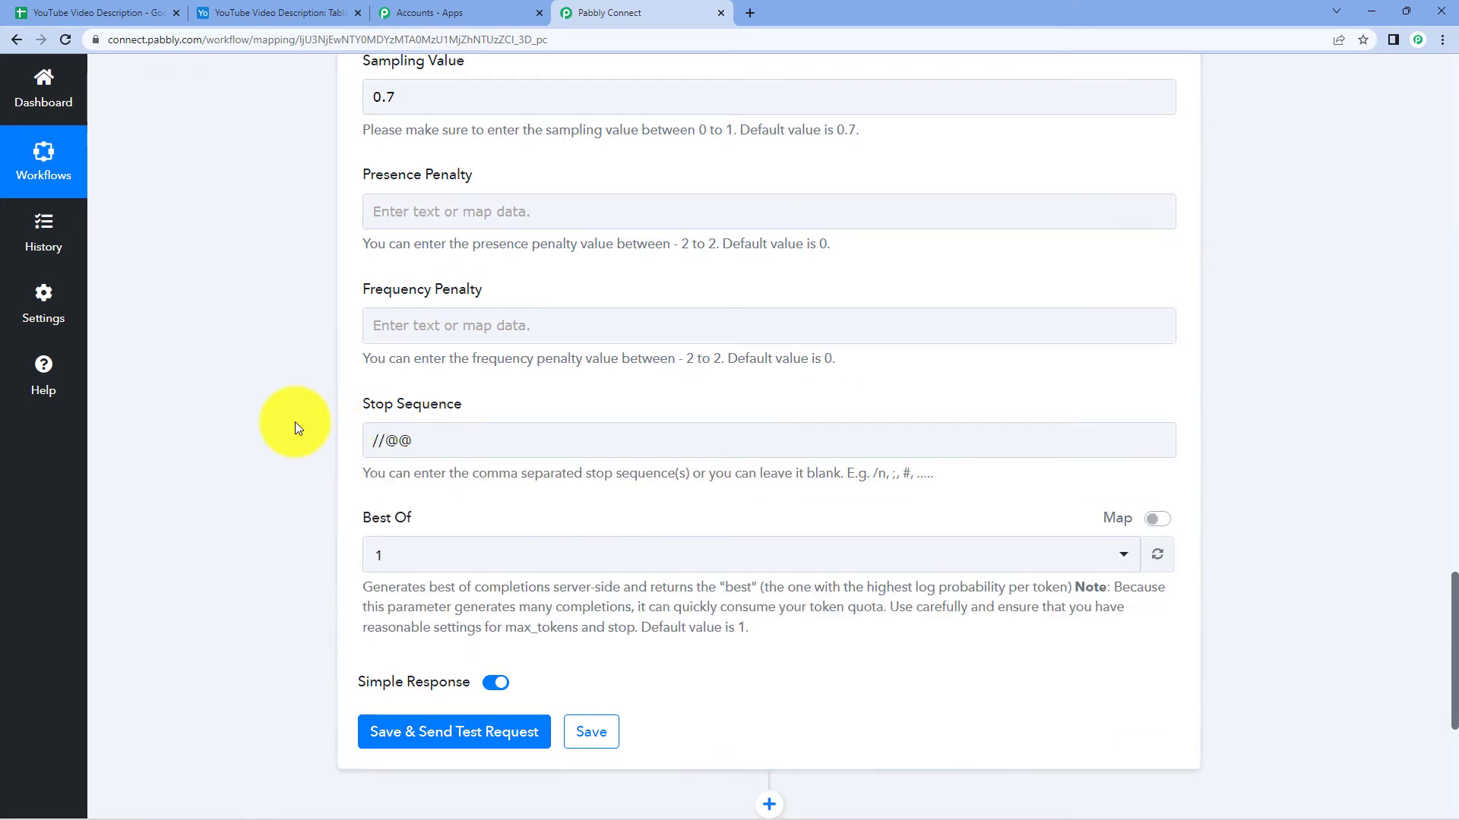
Save the OpenAI action with a test request and review the generated description in the Choices 0 Text response
scroll(295, 426, "down", 2)
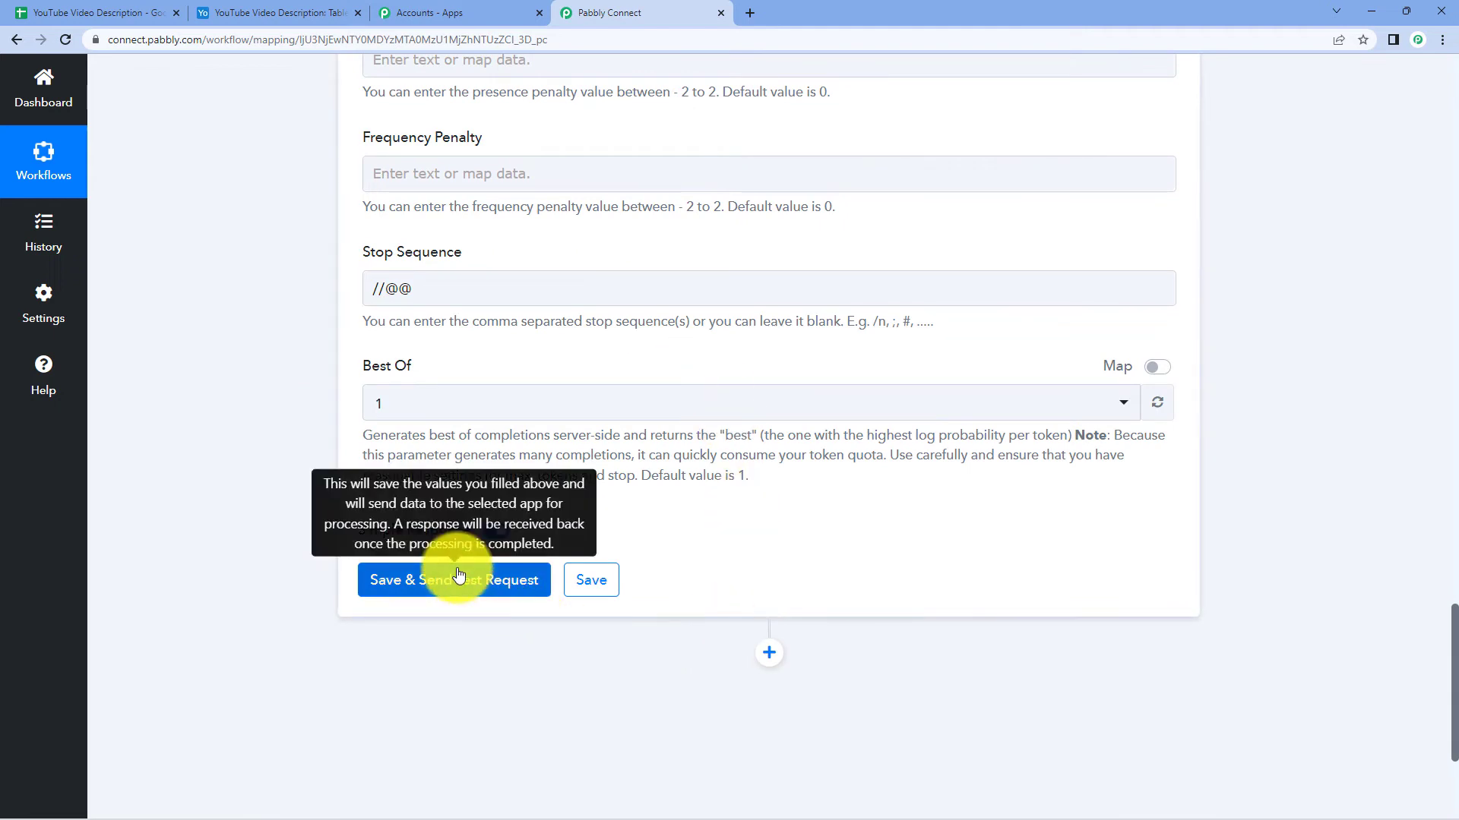
left_click(459, 575)
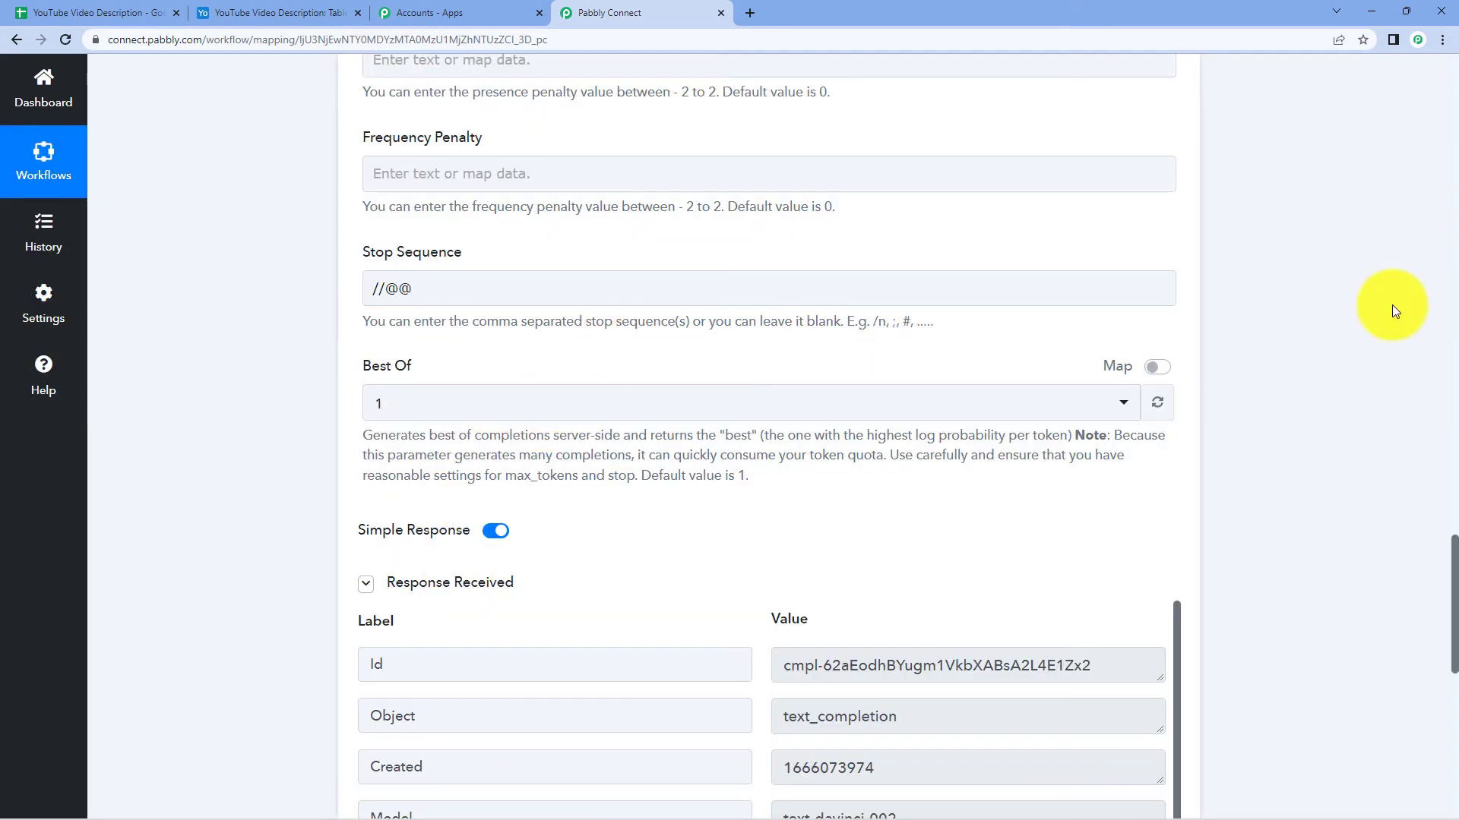
scroll(1393, 306, "down", 3)
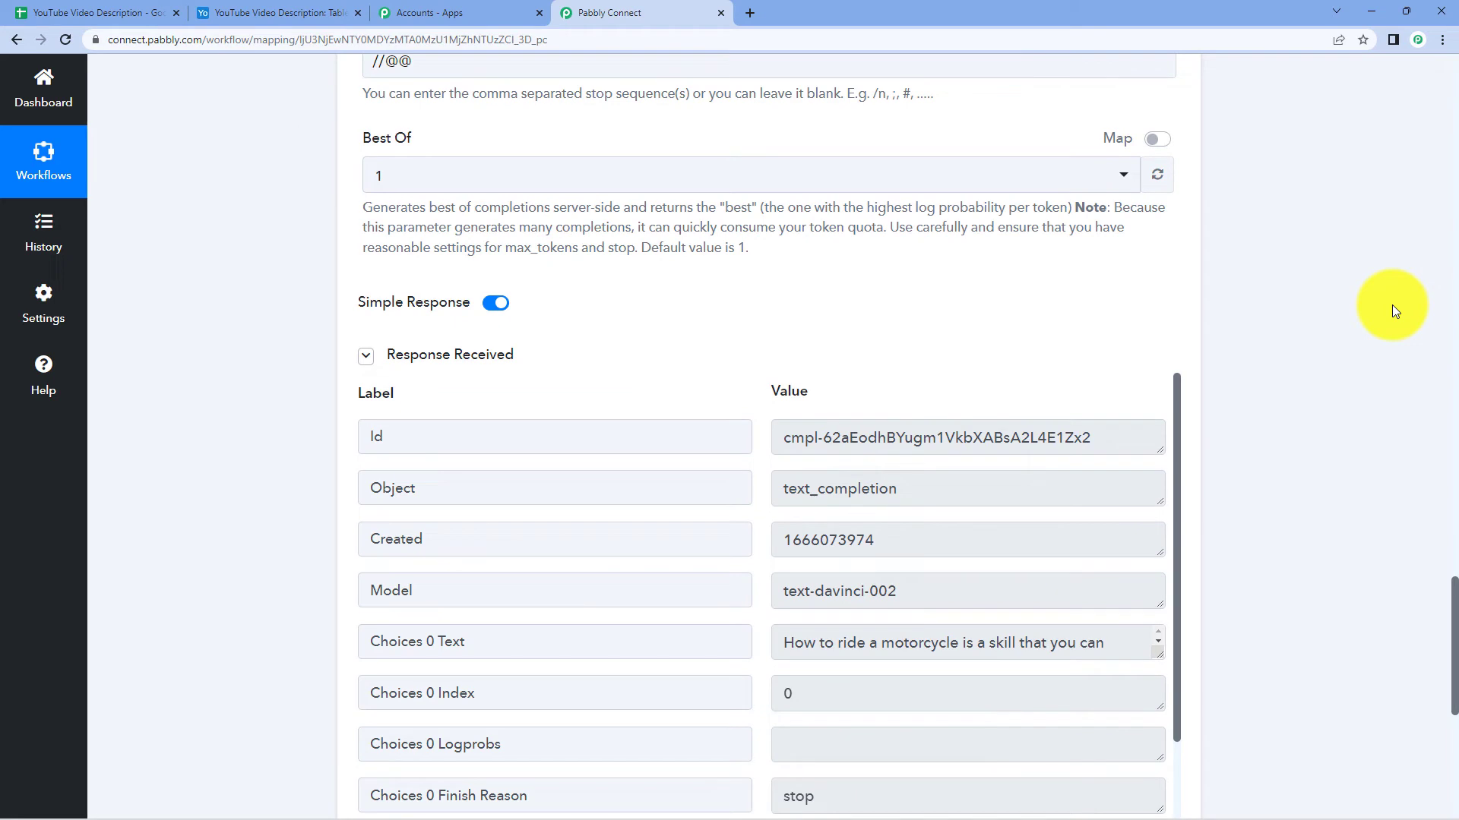
scroll(1393, 309, "down", 4)
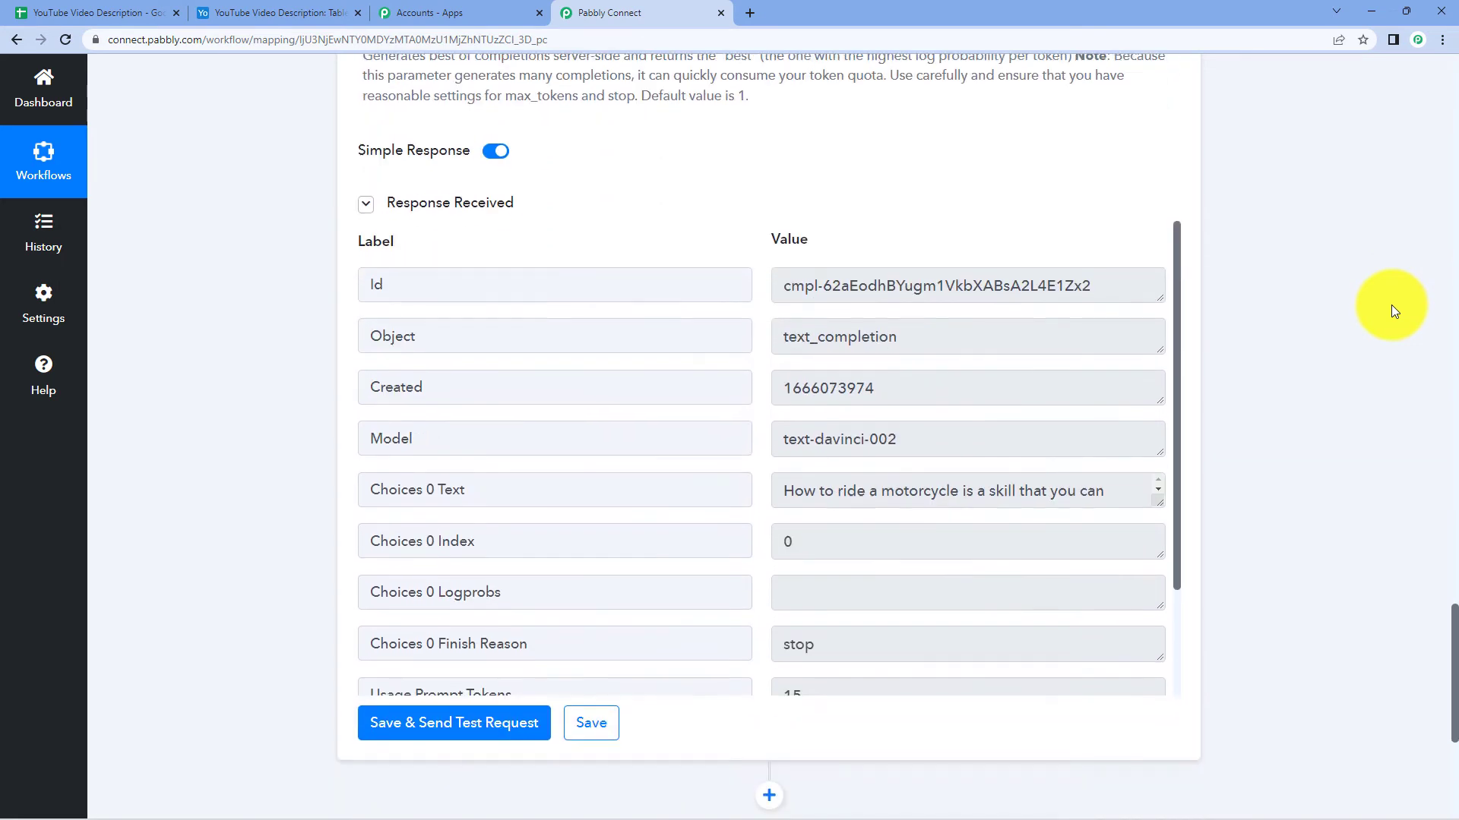
scroll(957, 295, "down", 2)
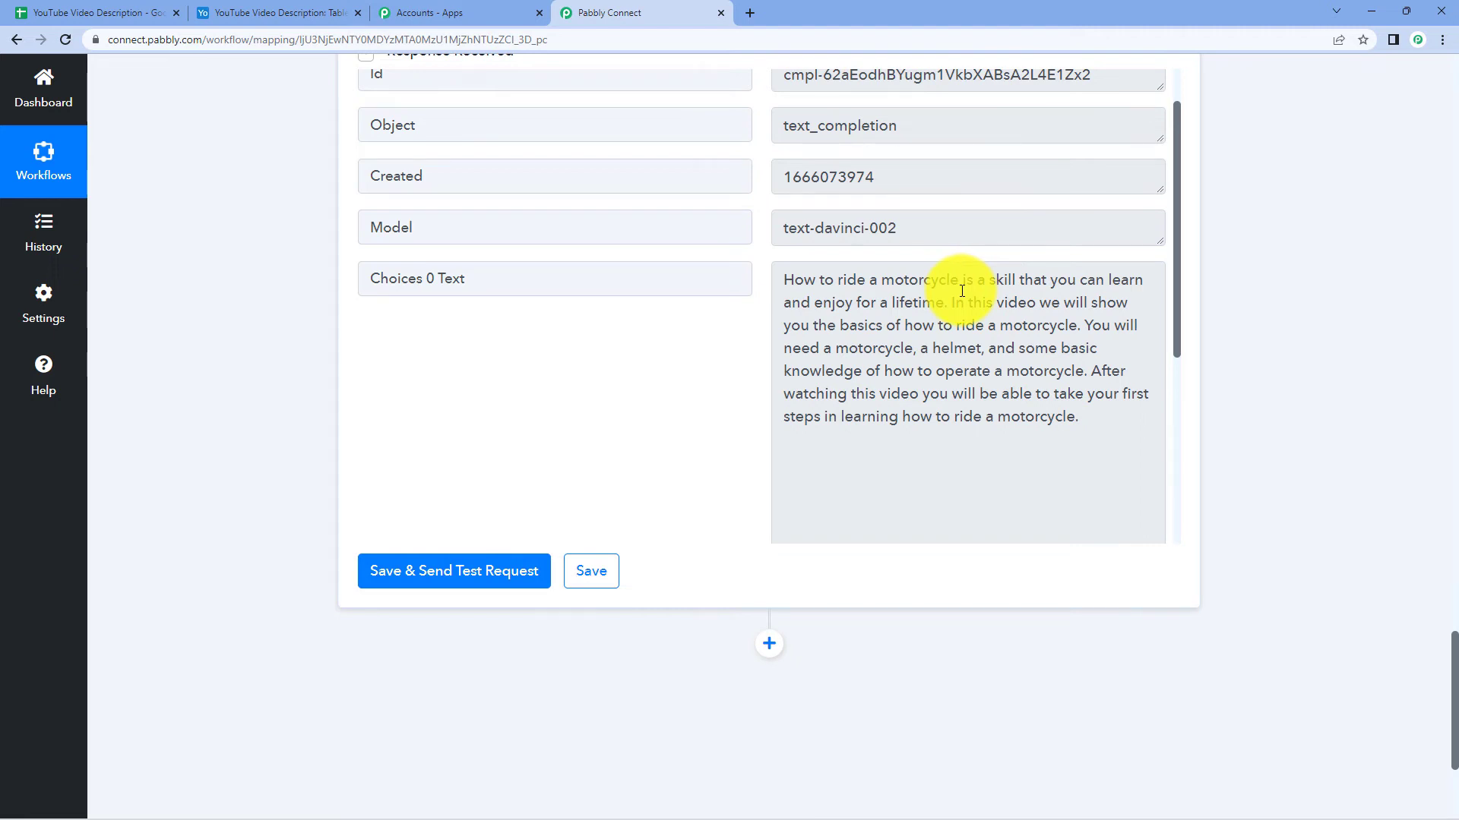
Collapse the OpenAI Generate Content action step
scroll(962, 291, "up", 10)
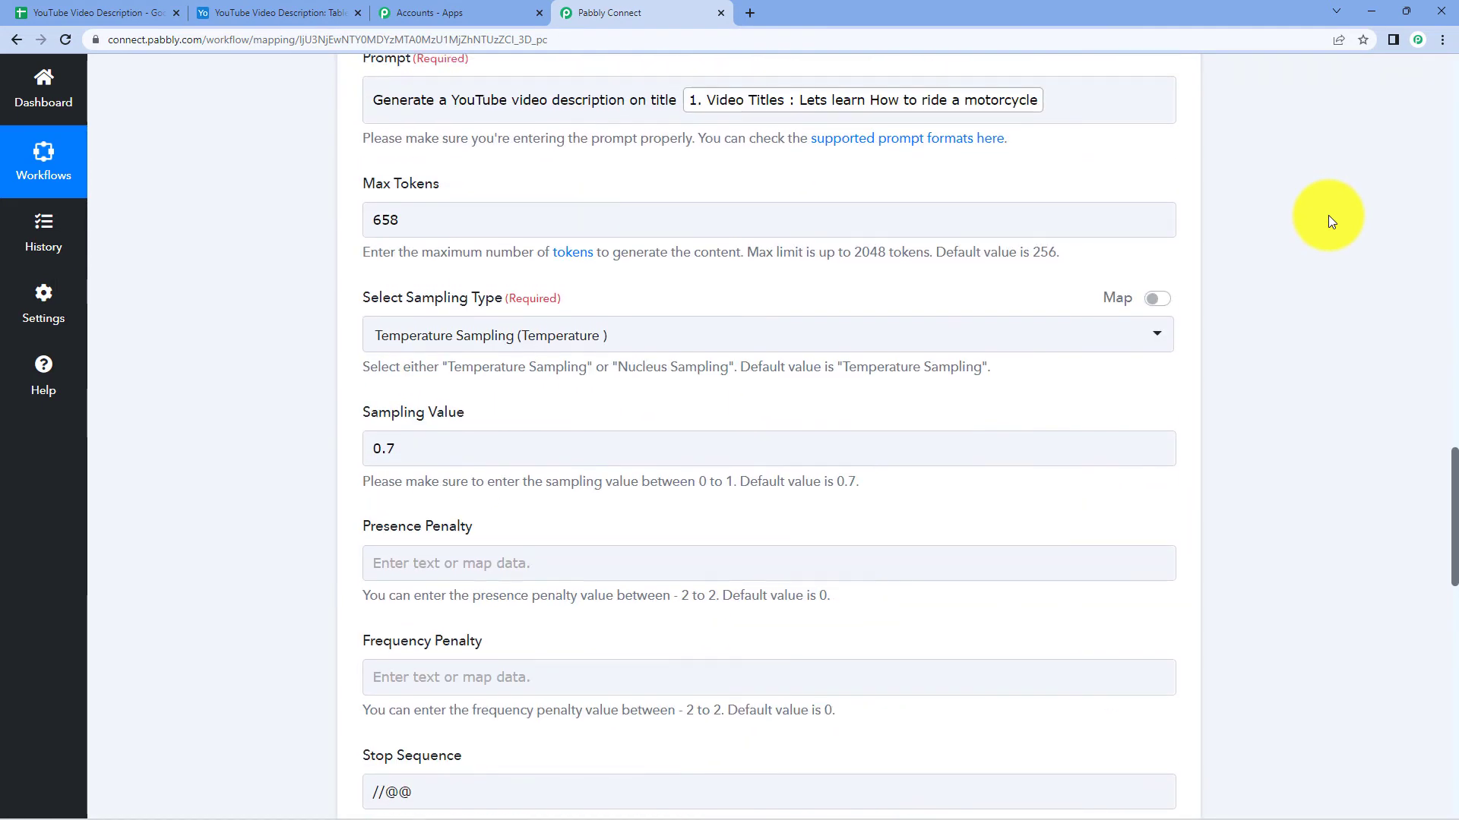
scroll(678, 149, "up", 6)
left_click(573, 128)
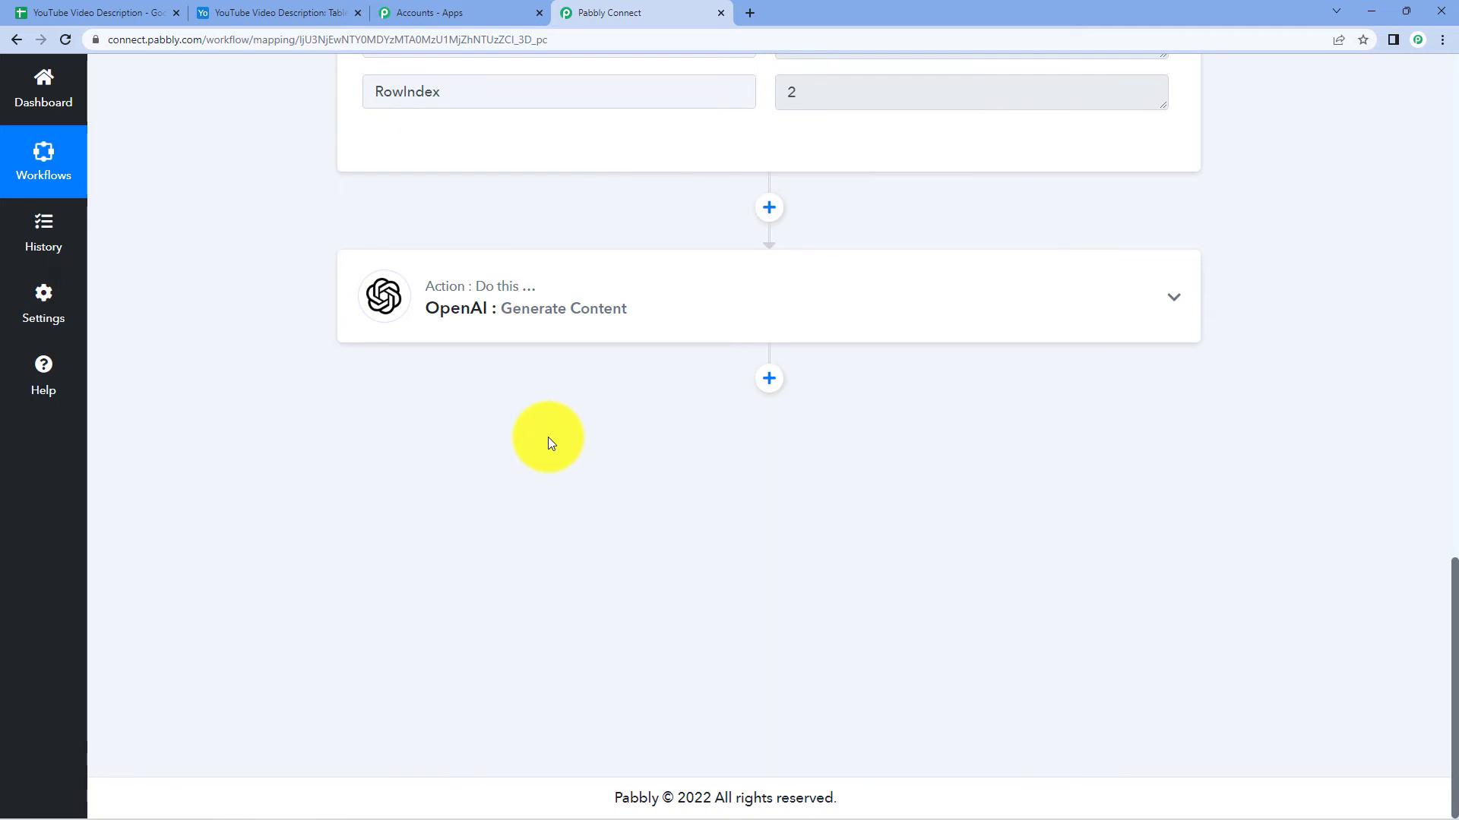
Add an action step after OpenAI that uses Airtable with the Create Record event
left_click(769, 378)
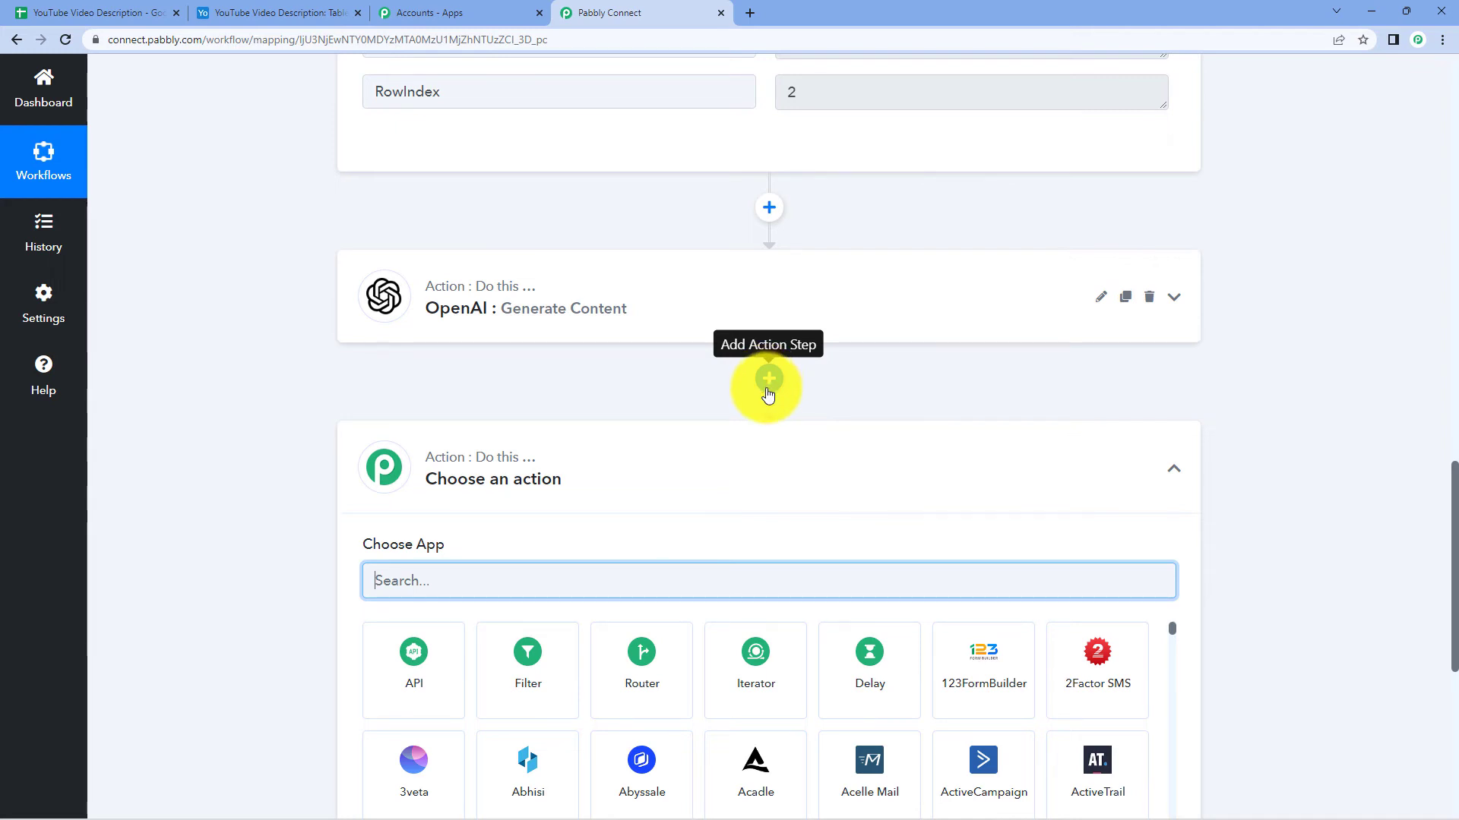
scroll(488, 357, "down", 3)
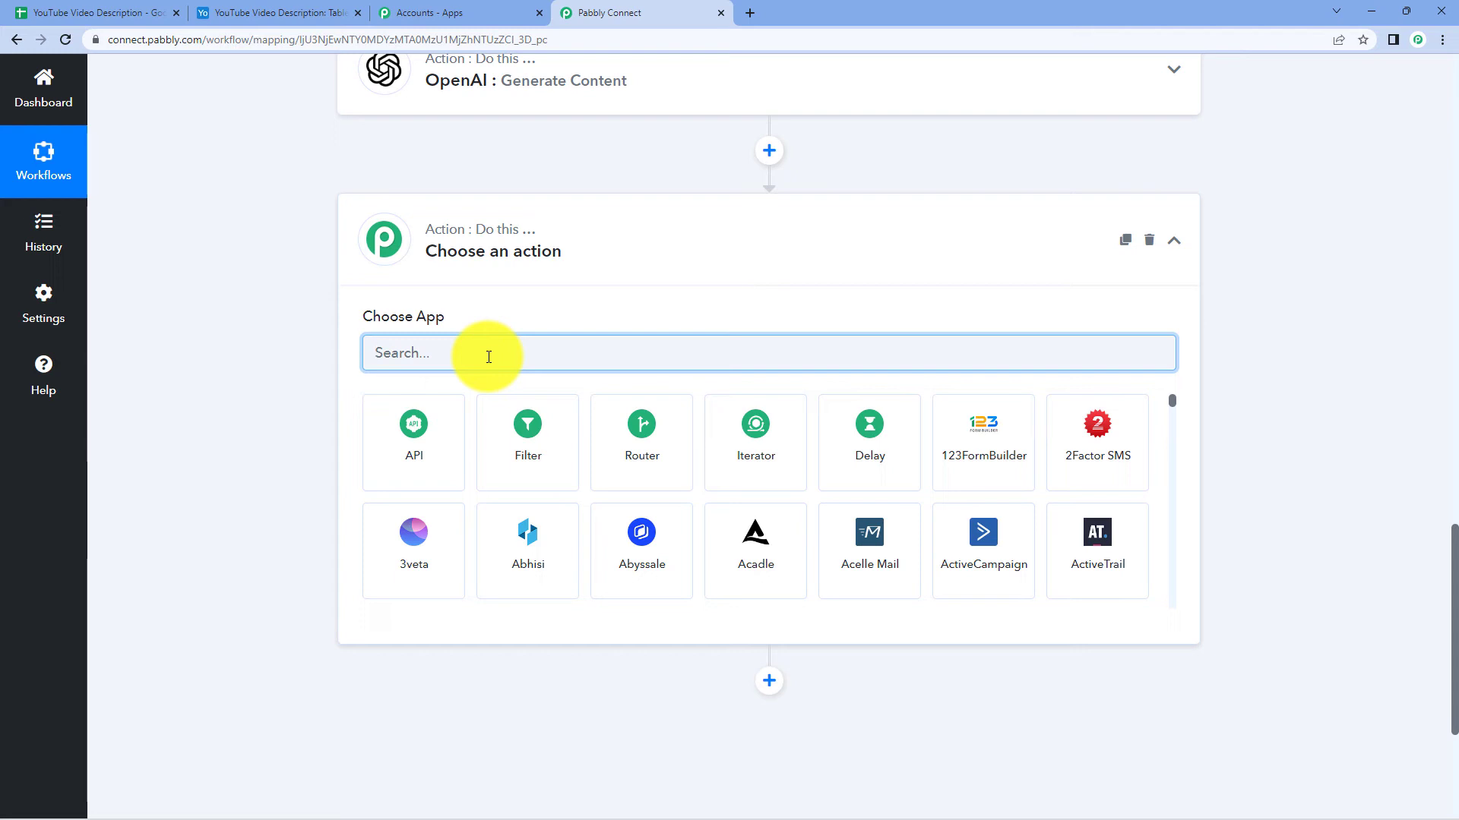
type("airta")
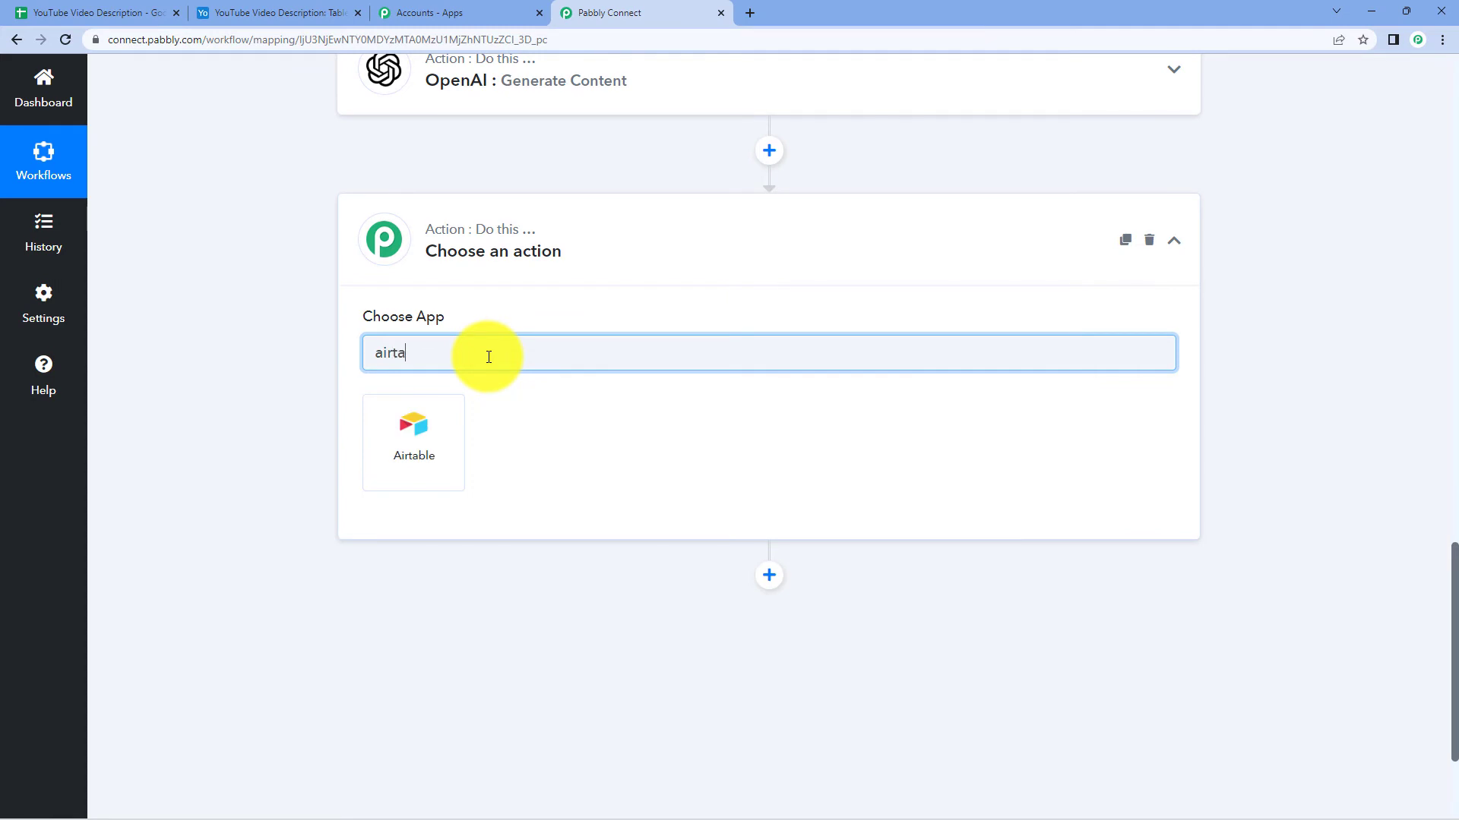
left_click(443, 418)
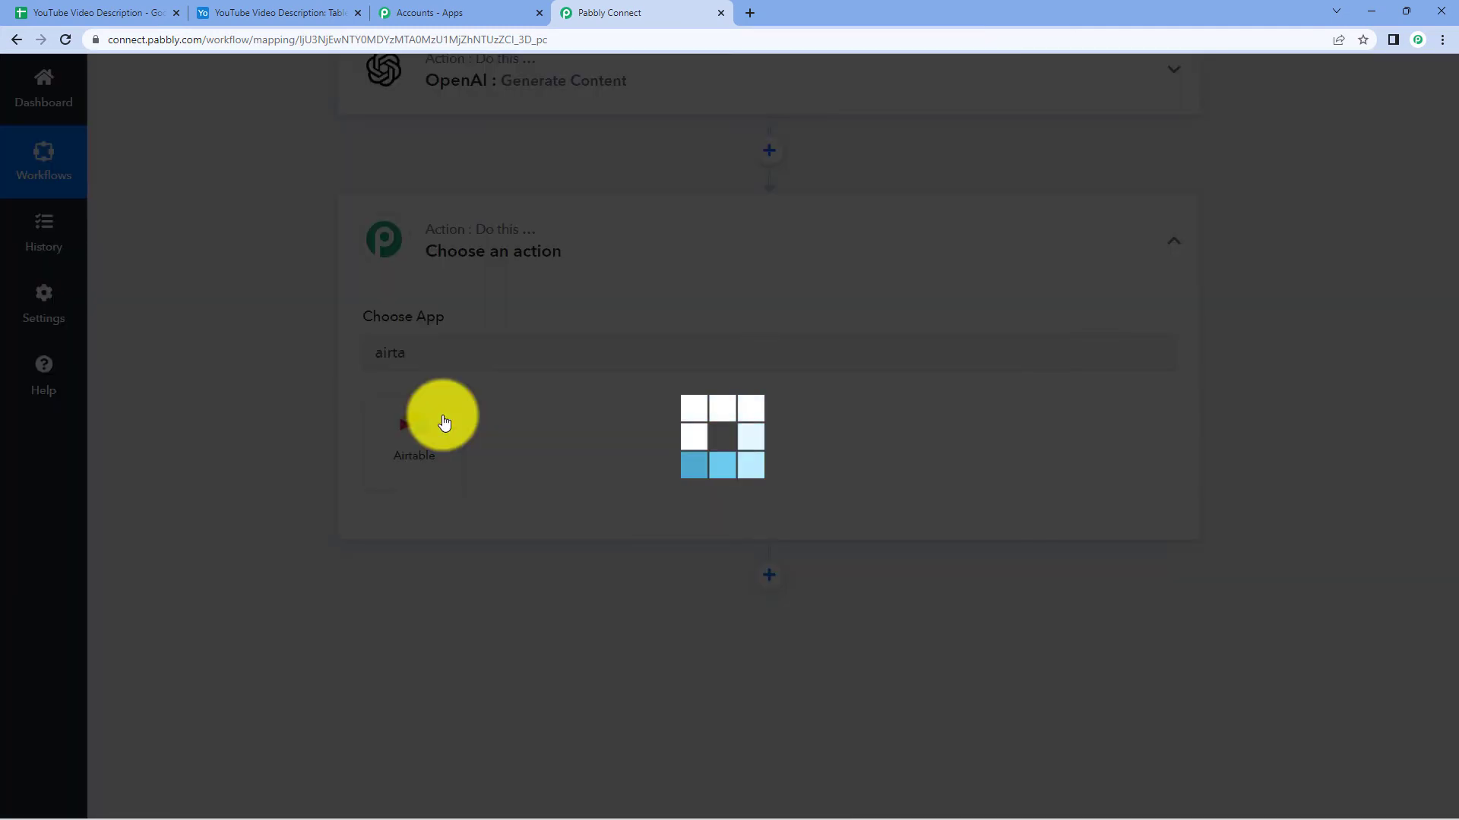
scroll(559, 228, "down", 1)
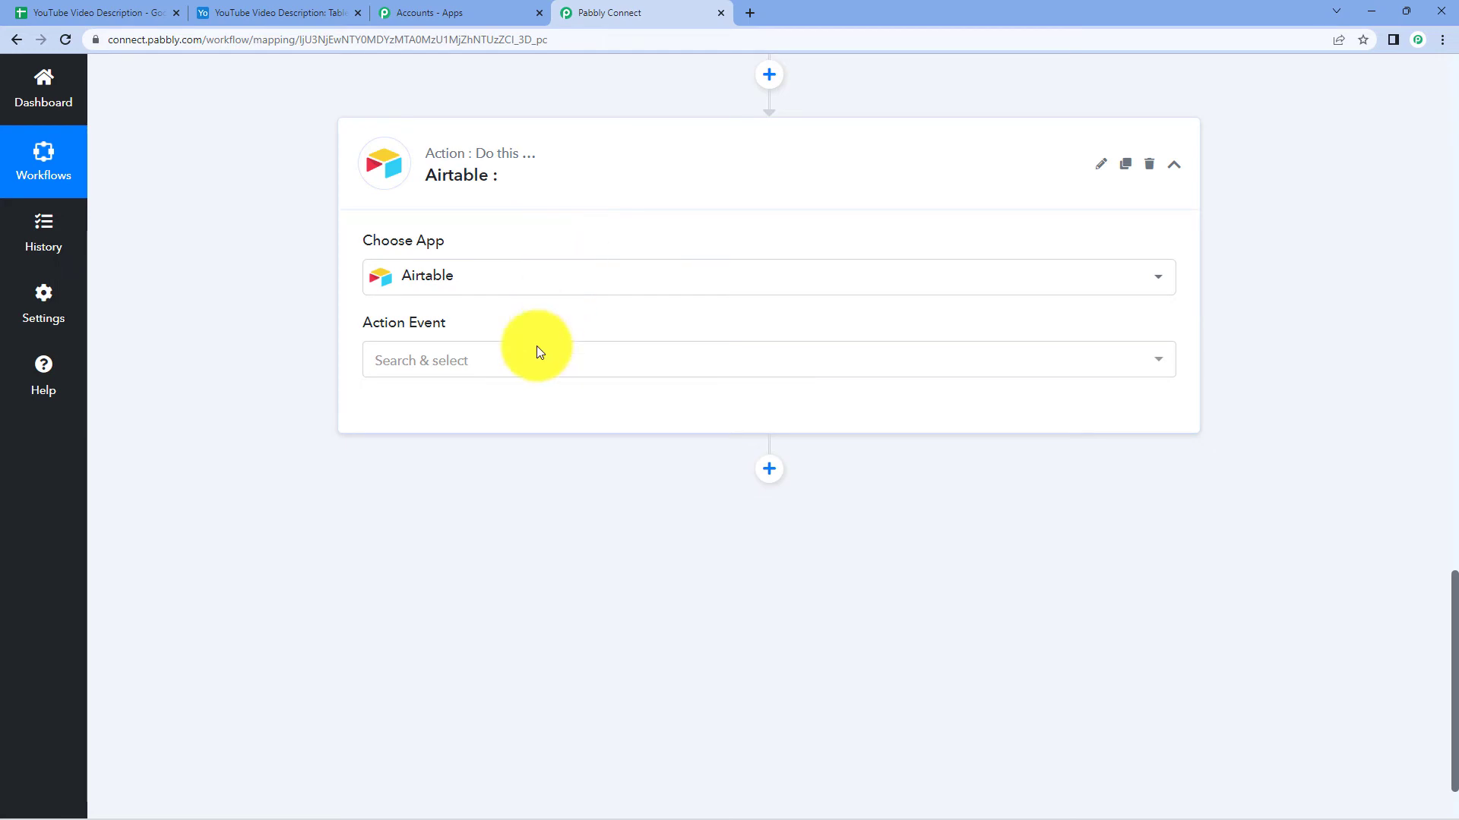
left_click(479, 360)
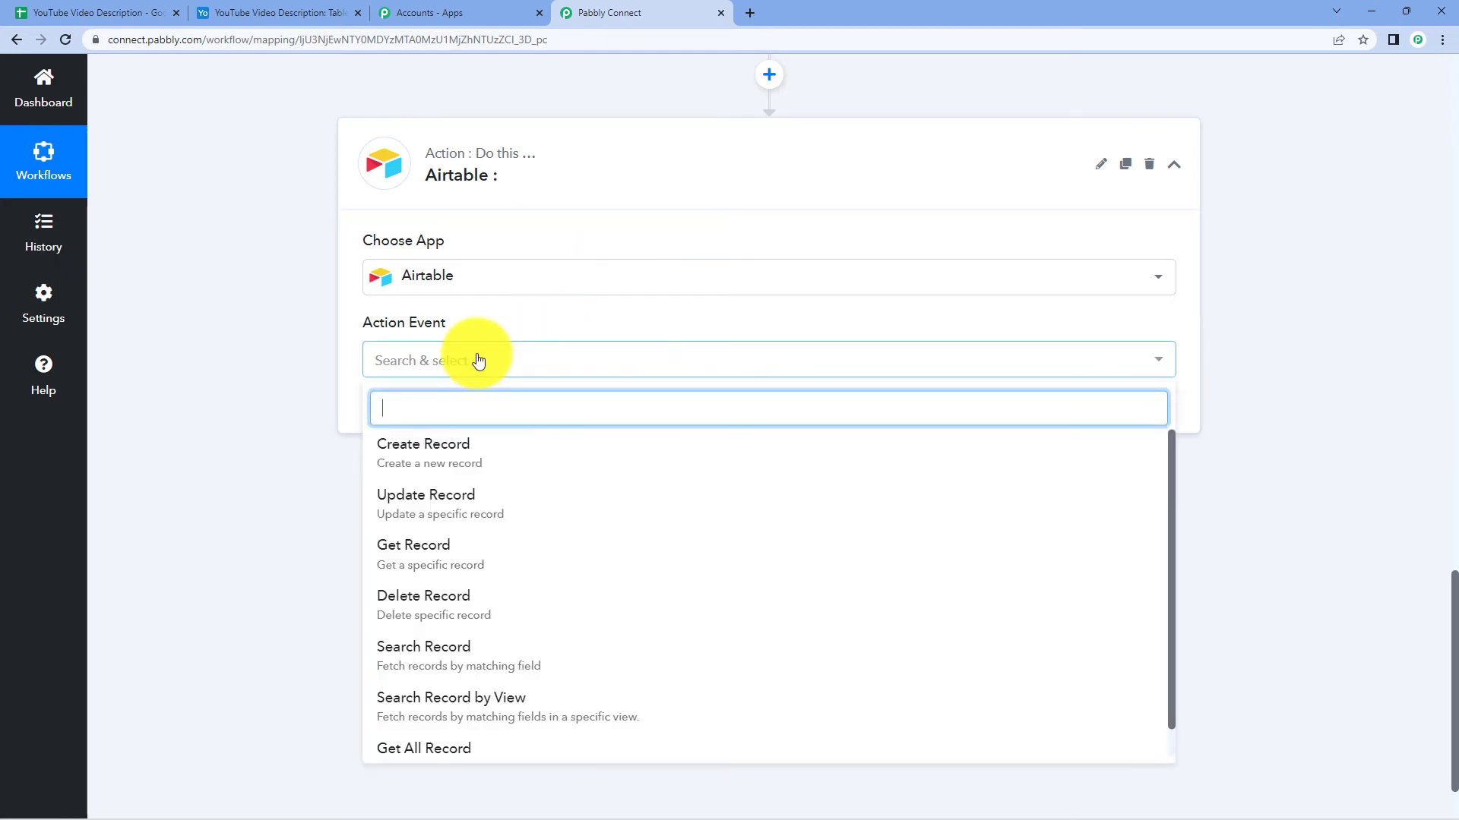
left_click(544, 448)
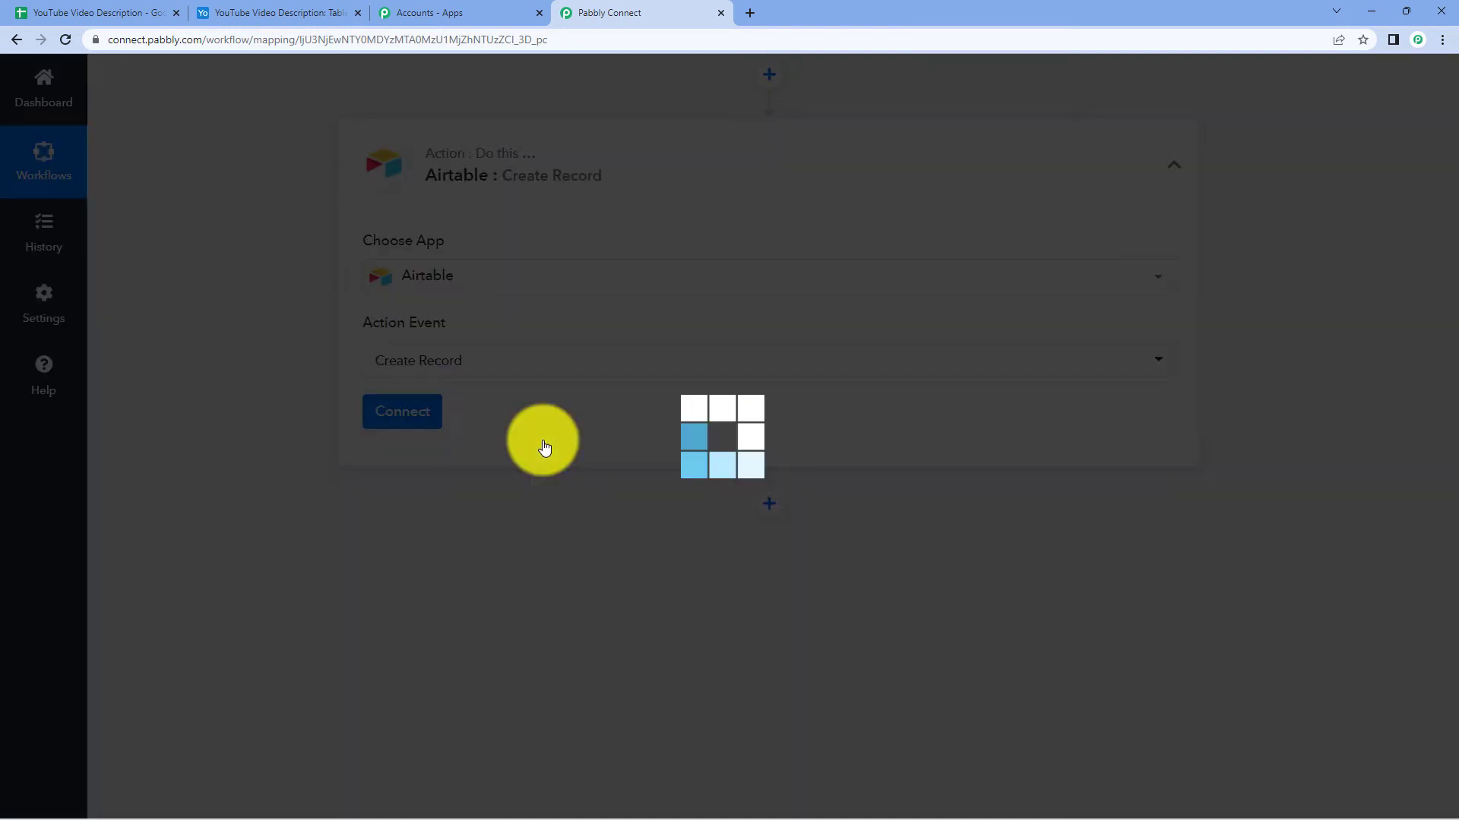
Start a new Airtable connection and copy the personal API key from the Airtable account page
left_click(401, 422)
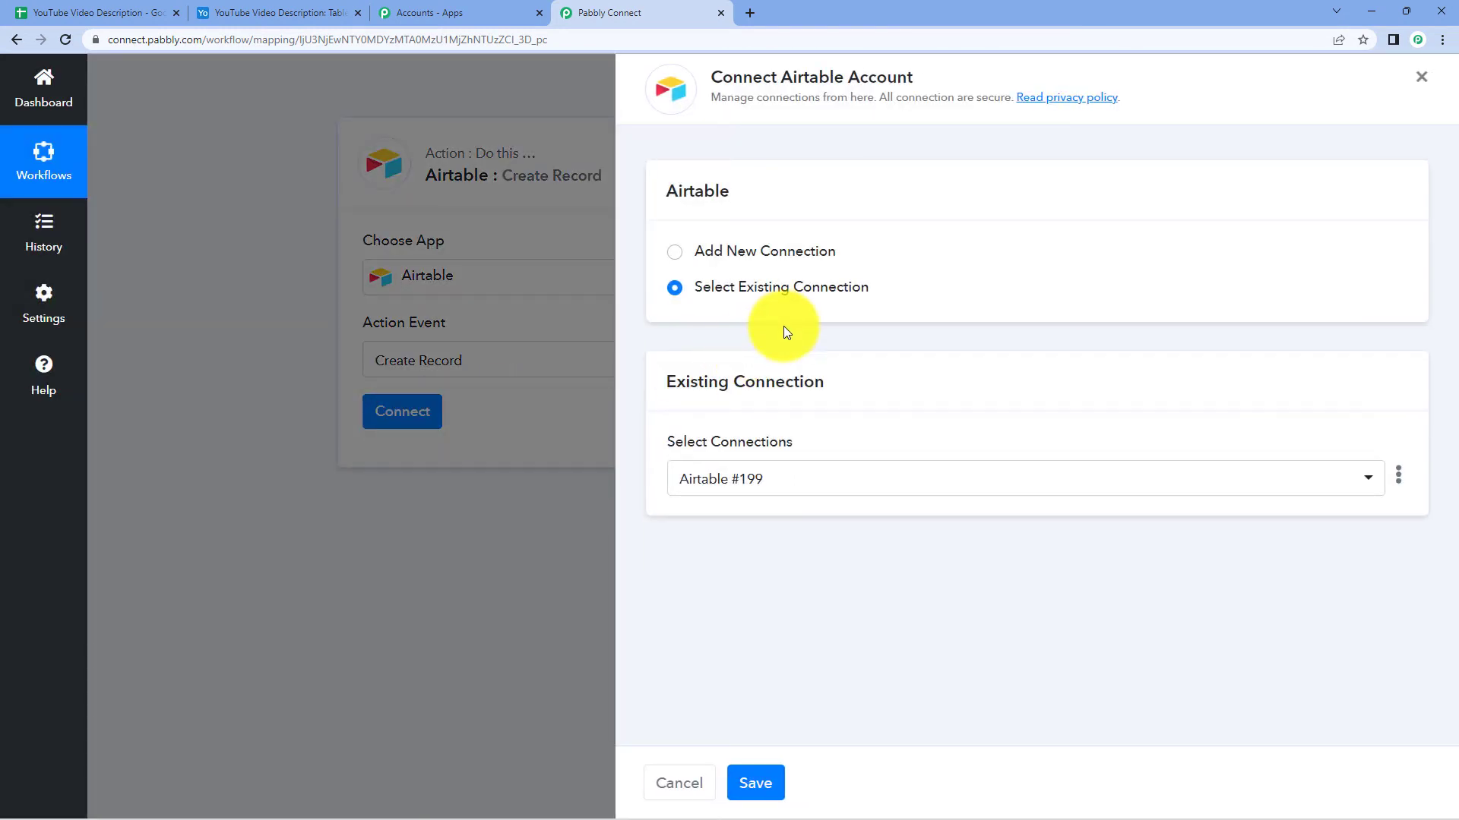
left_click(748, 251)
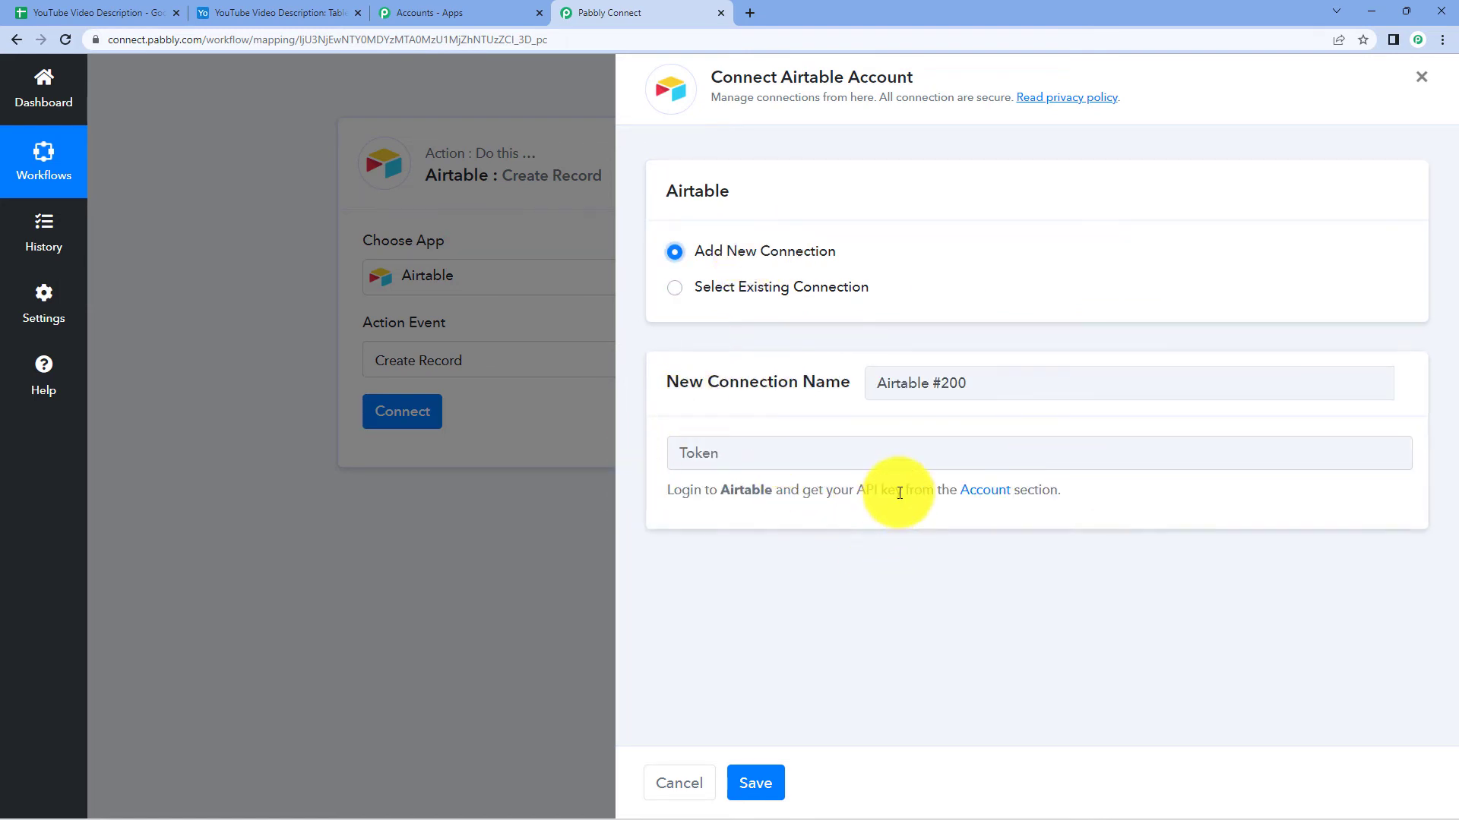
left_click(994, 492)
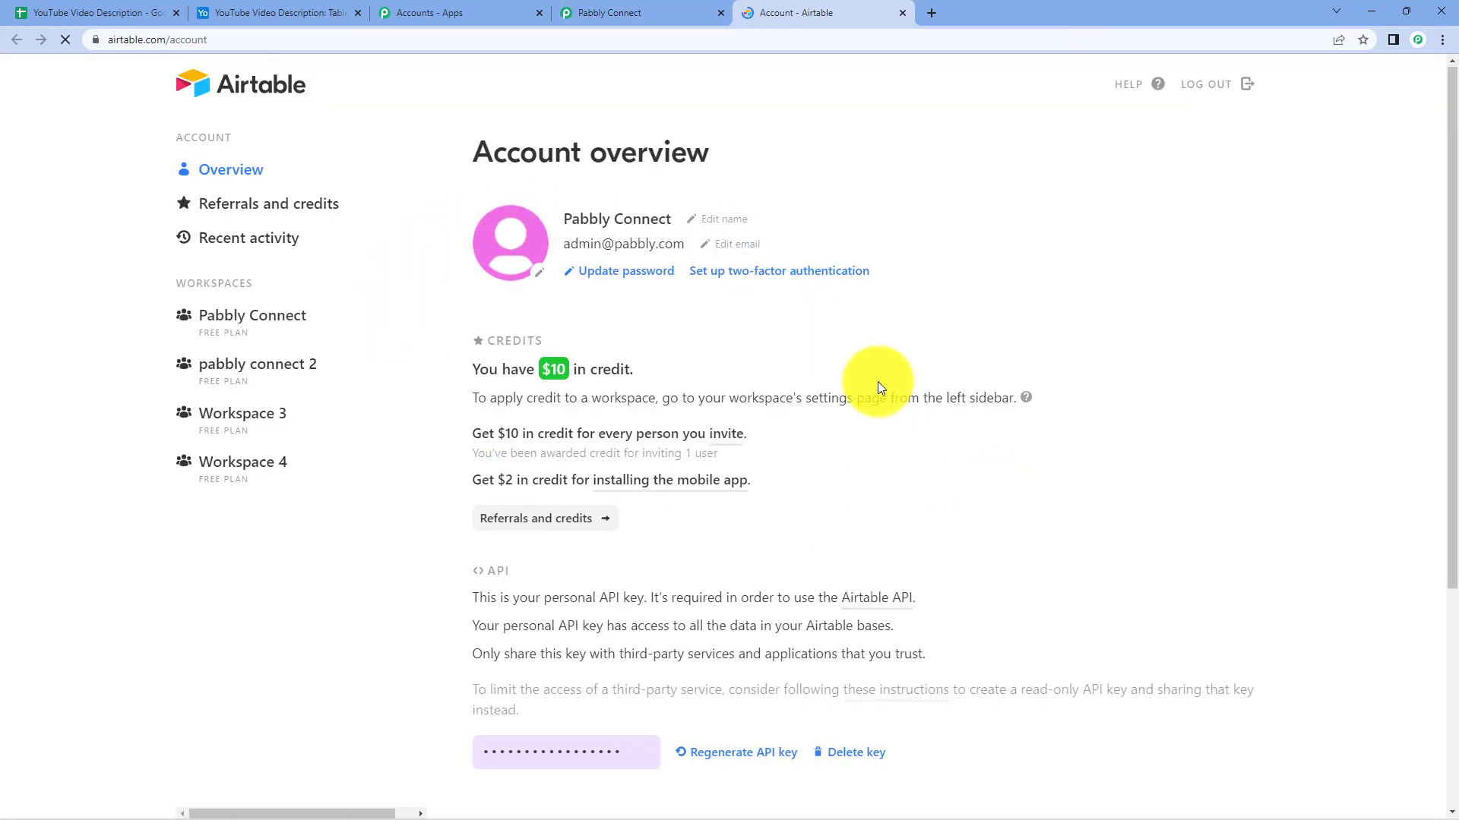
scroll(877, 381, "down", 4)
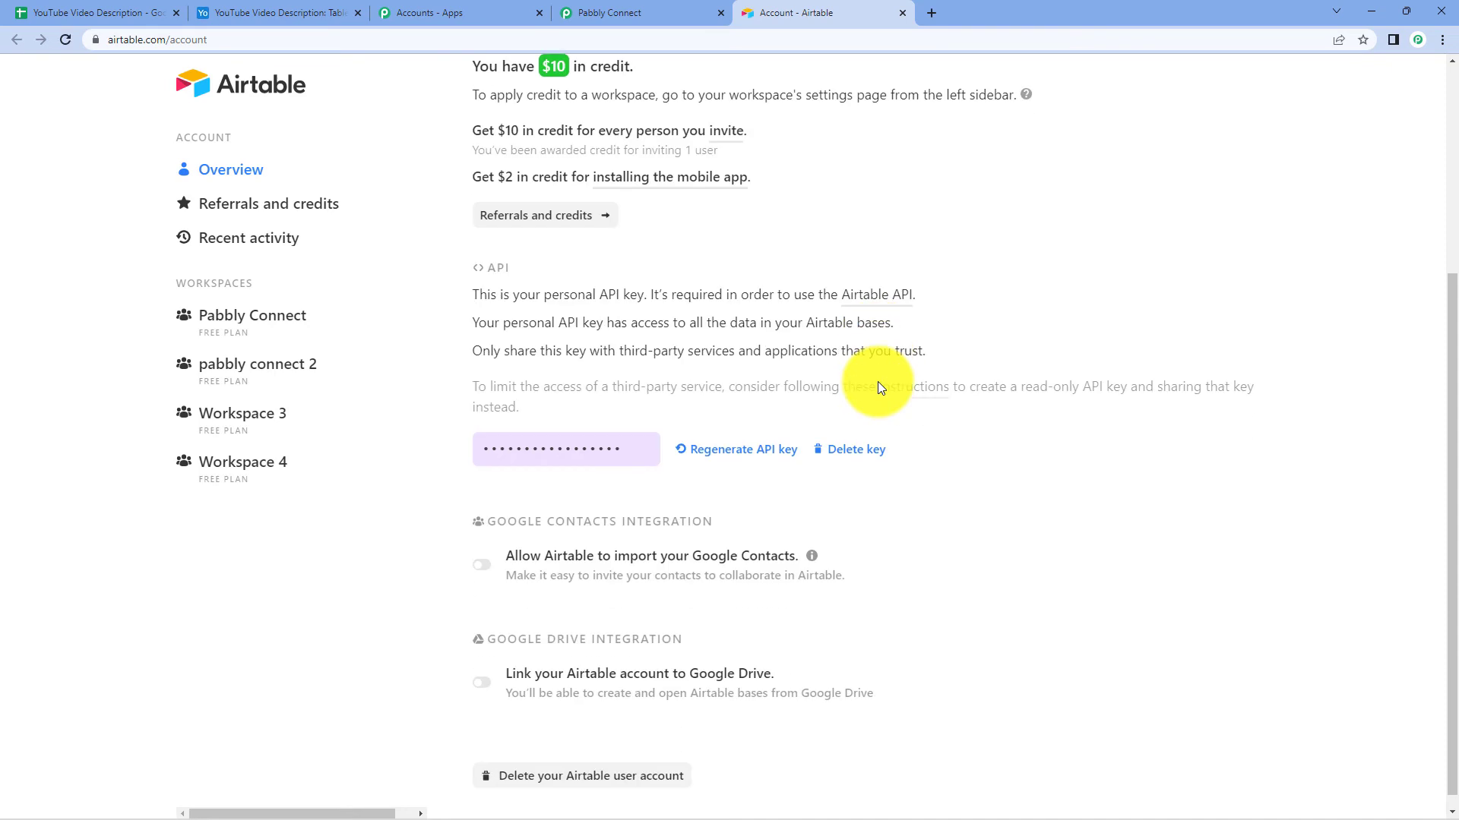
left_click(550, 436)
key("ctrl+c")
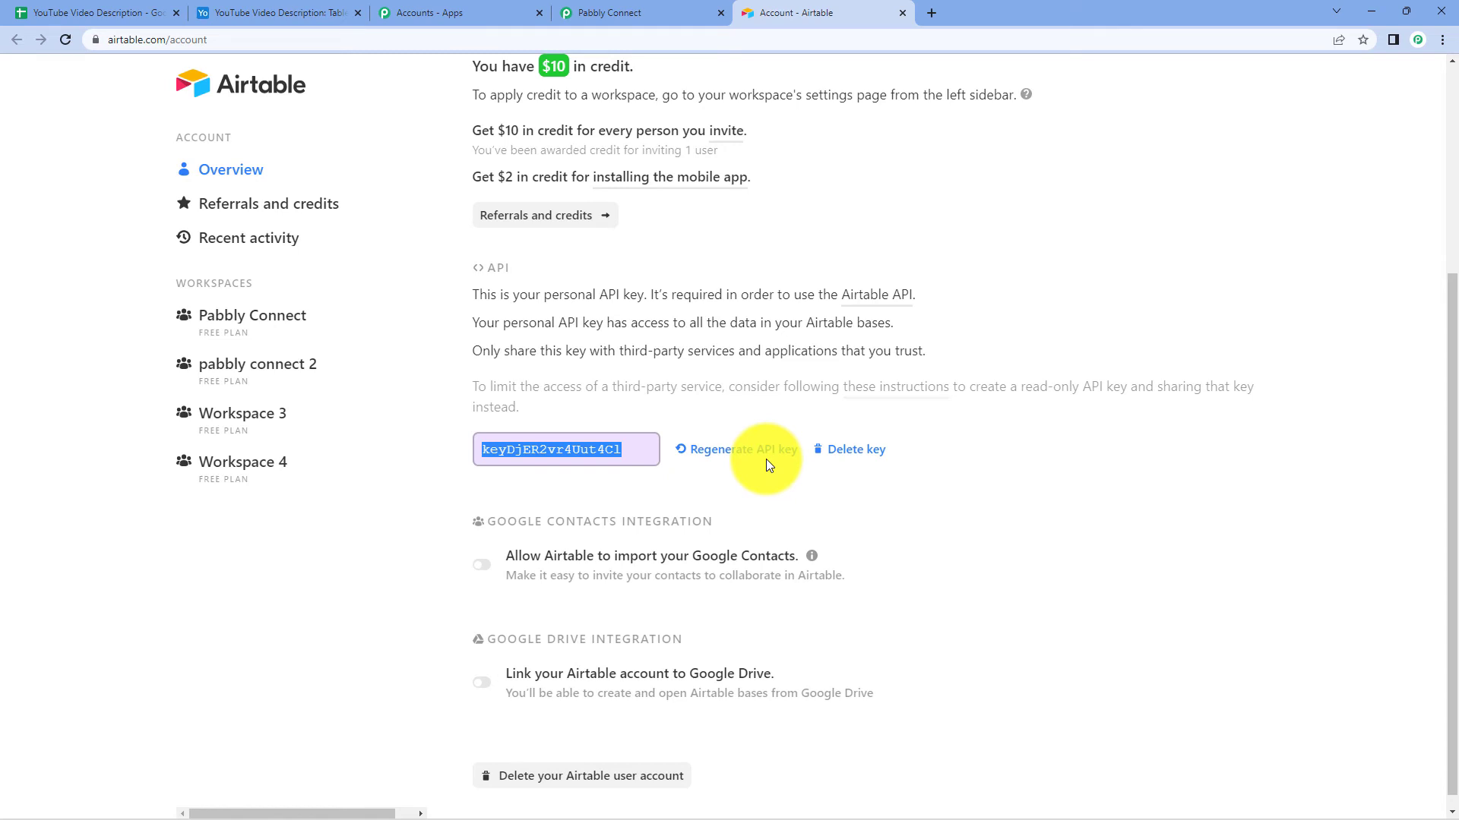
Paste the API key as the token of the new Airtable connection in Pabbly Connect and save it
left_click(637, 14)
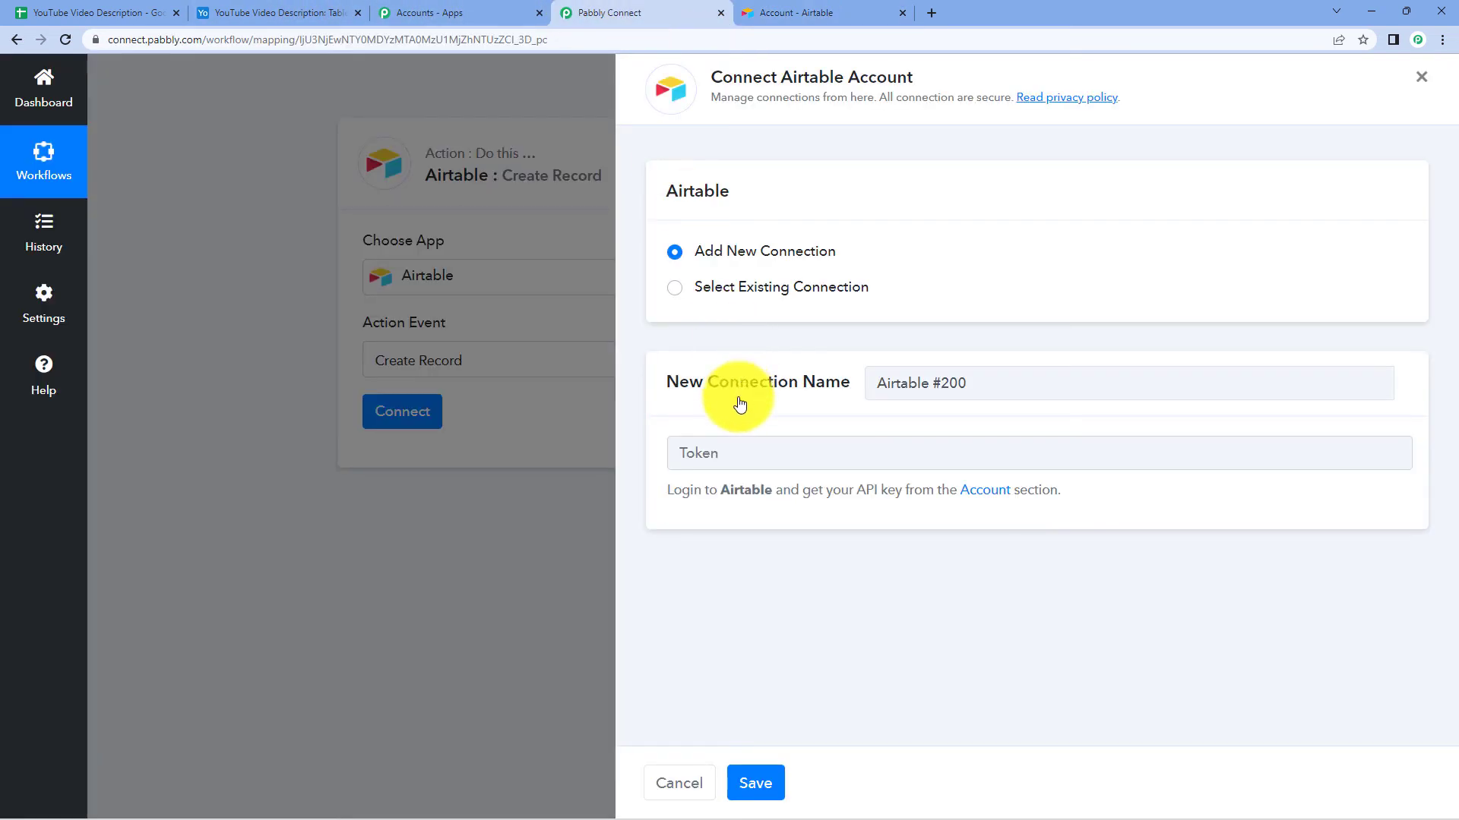
right_click(710, 451)
left_click(769, 577)
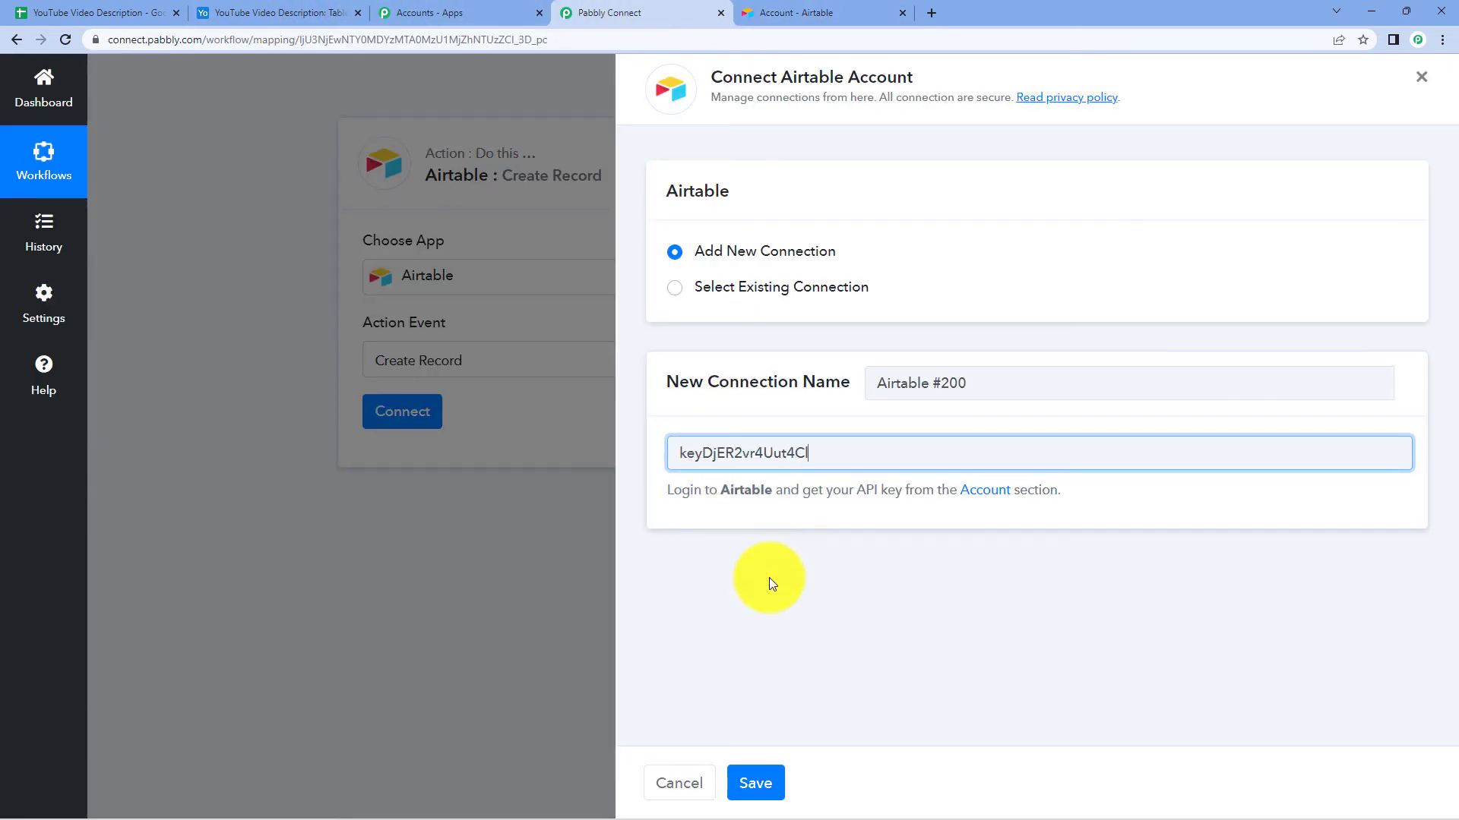
left_click(755, 782)
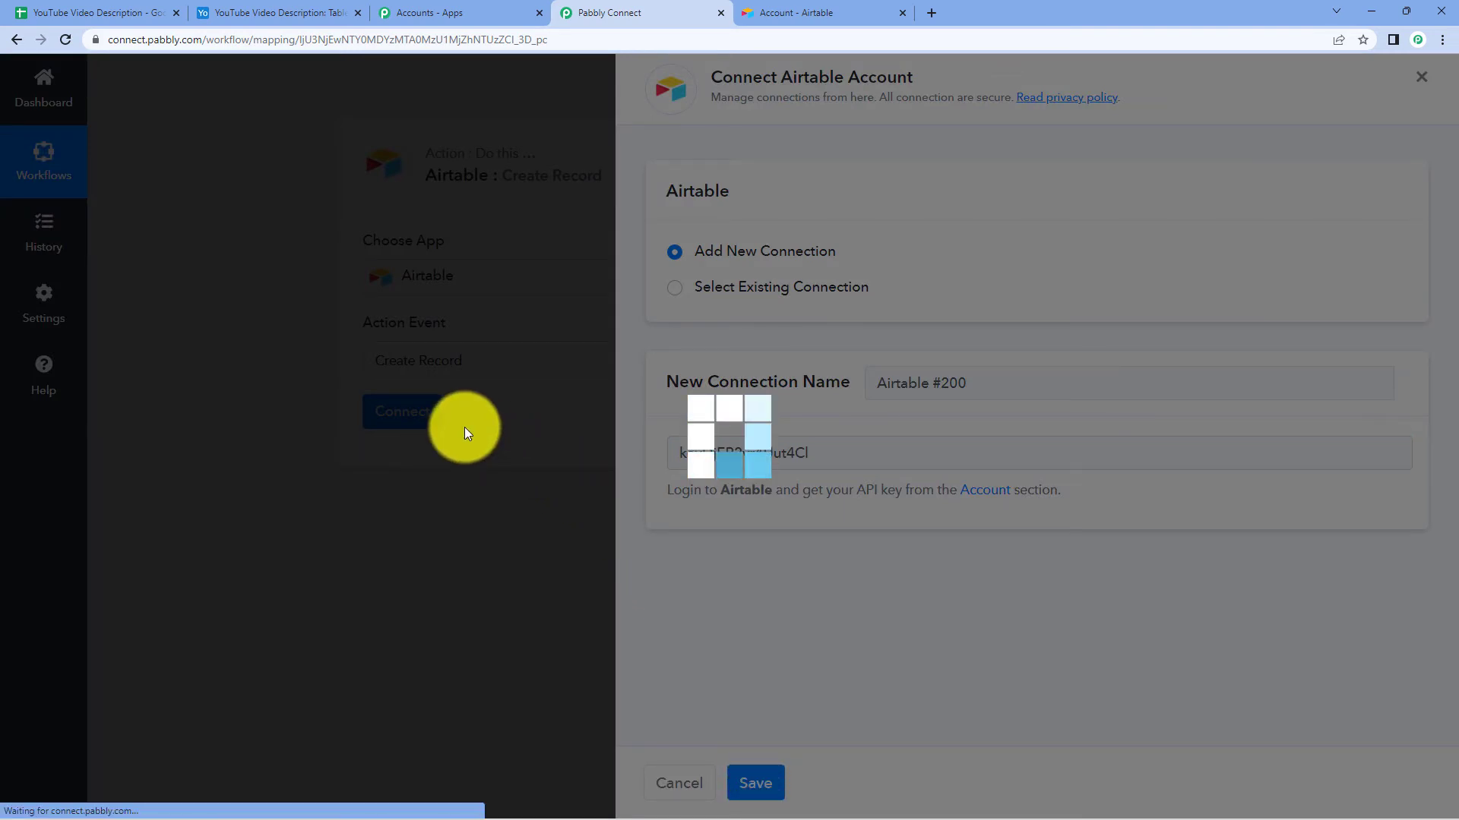
Locate the YouTube Video Description base among the Airtable bases and examine its Title and Description columns
scroll(599, 244, "down", 4)
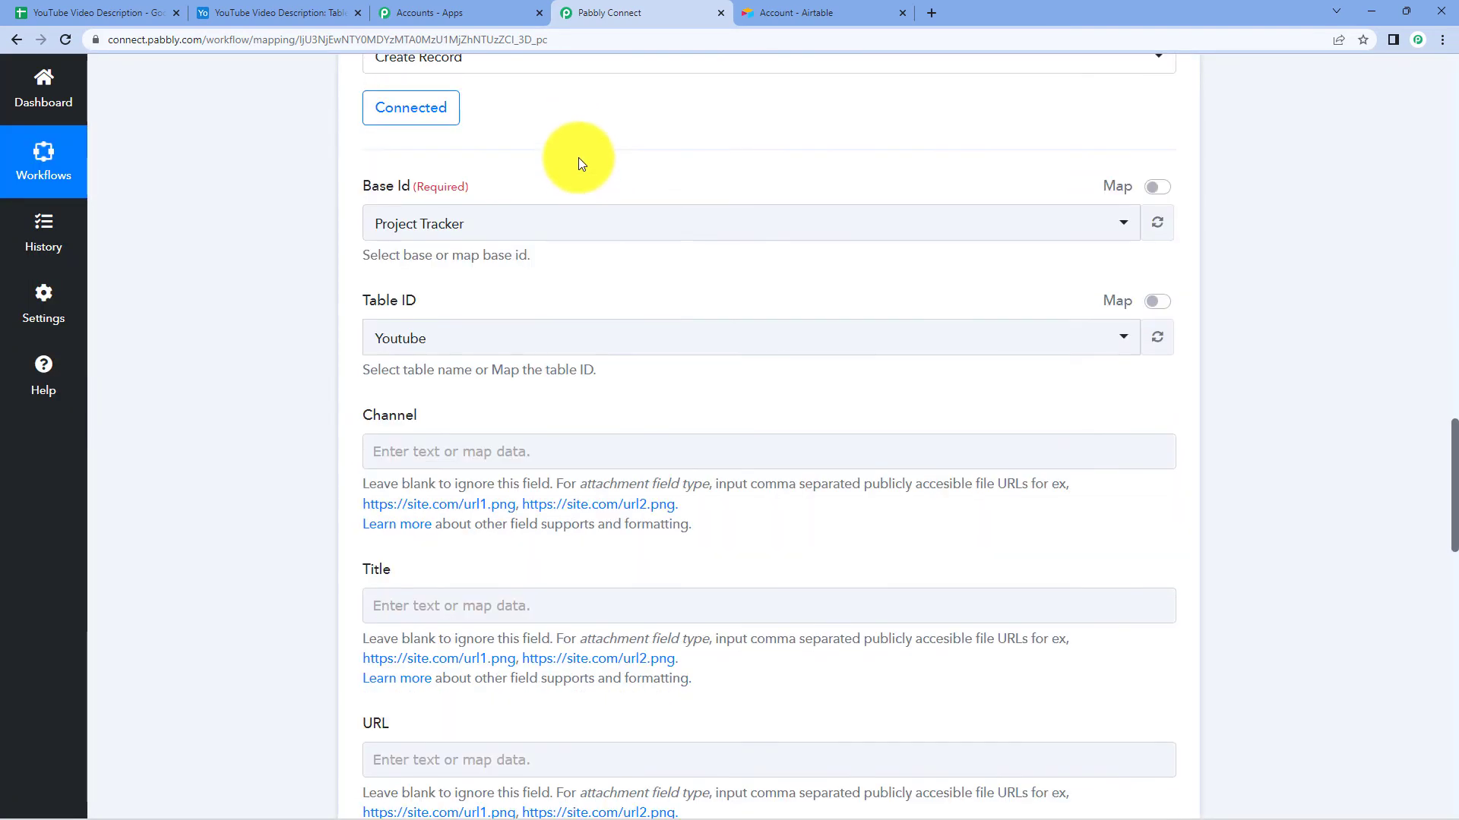
left_click(277, 12)
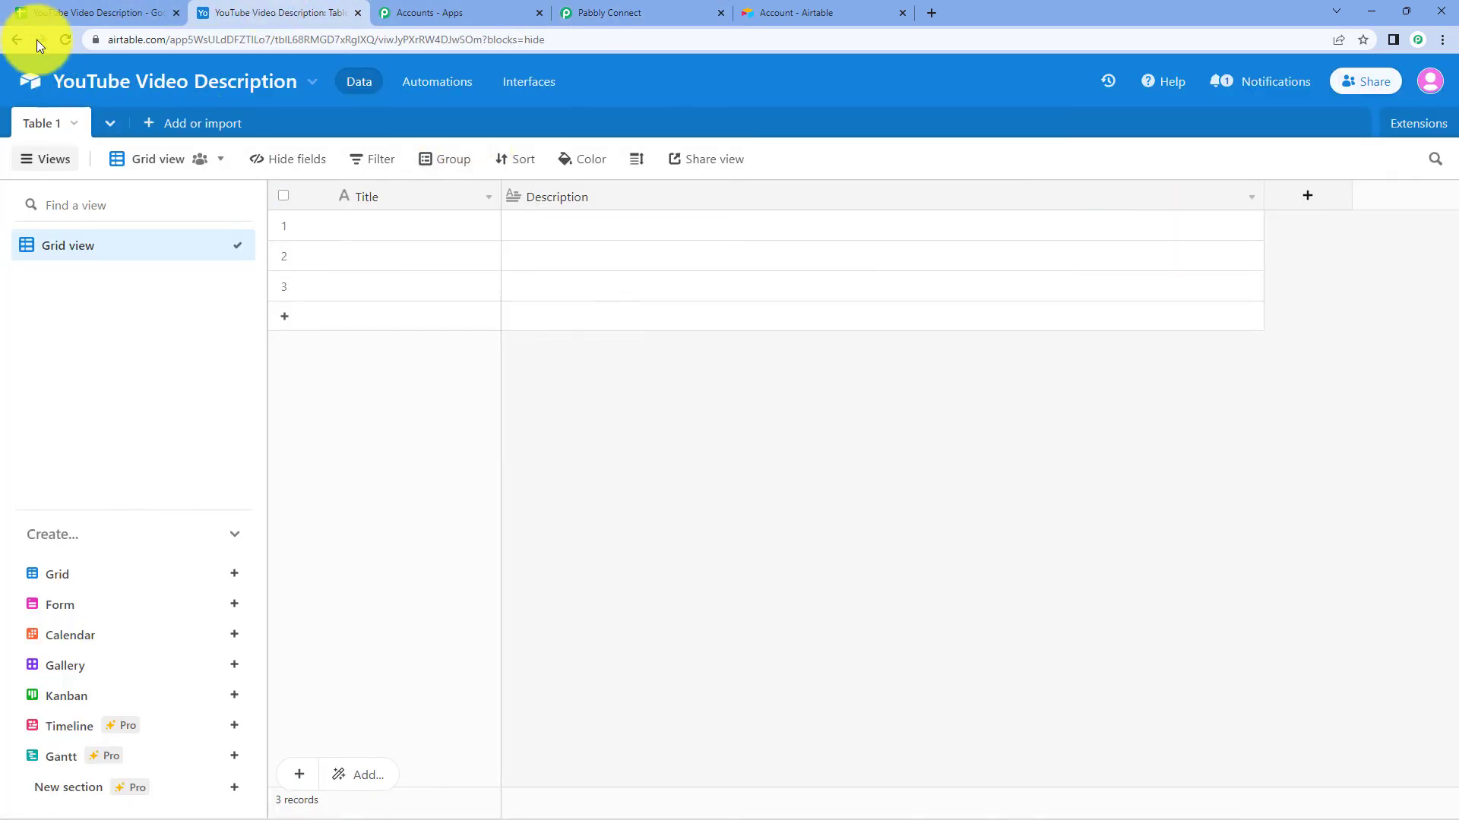
left_click(39, 86)
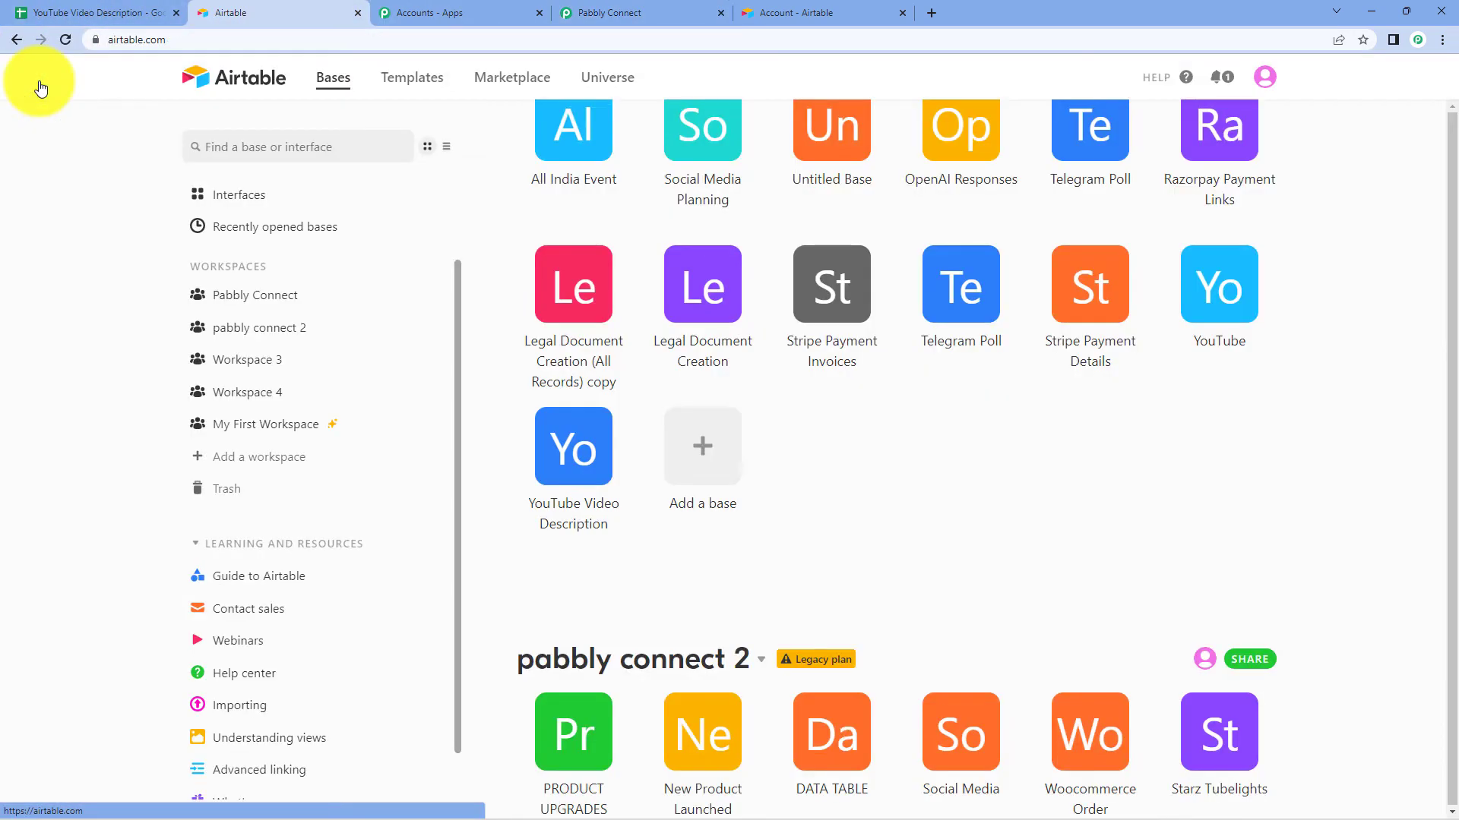
scroll(874, 395, "up", 15)
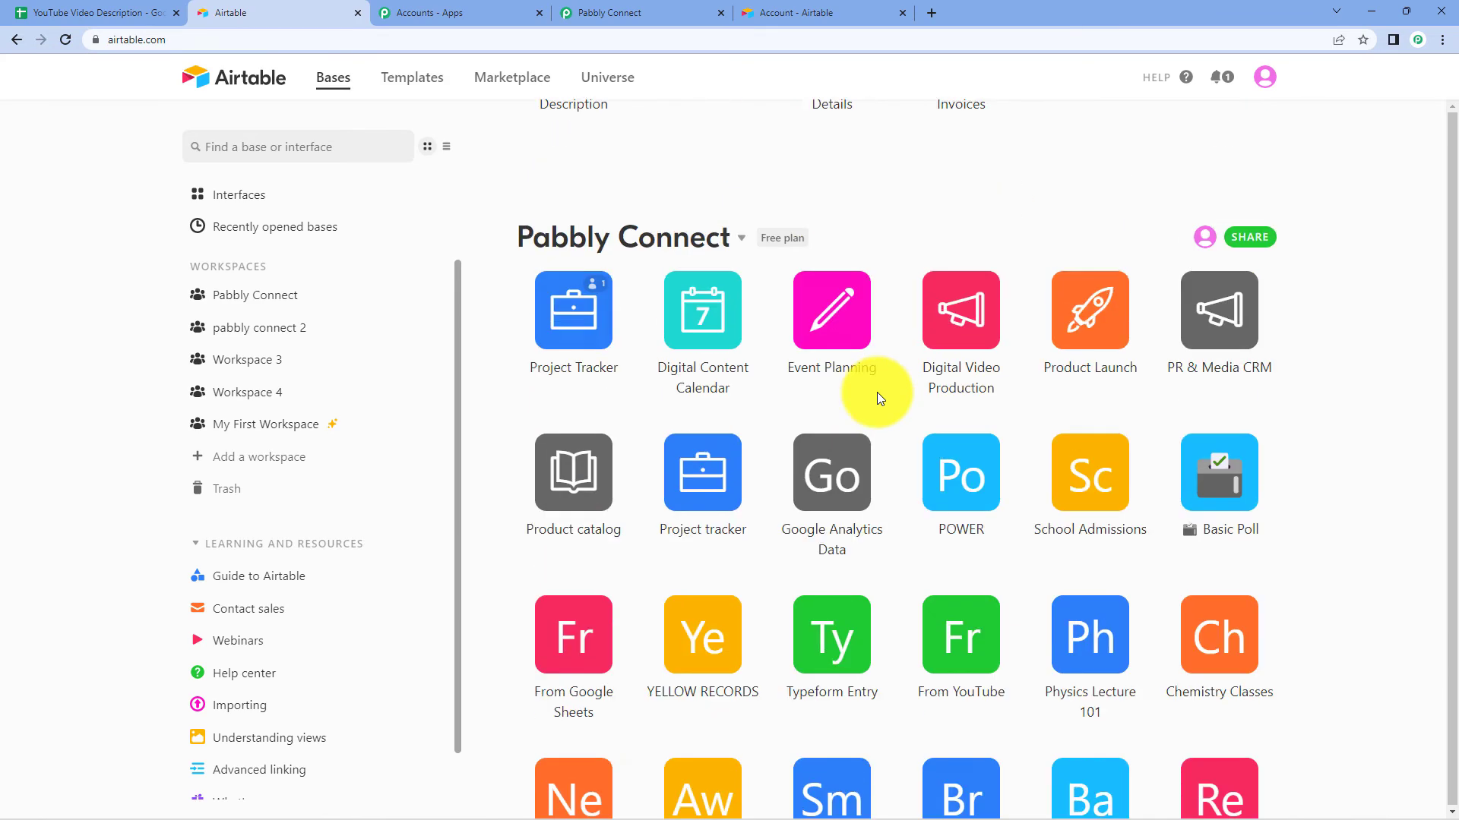
scroll(877, 392, "up", 1)
scroll(1011, 311, "up", 5)
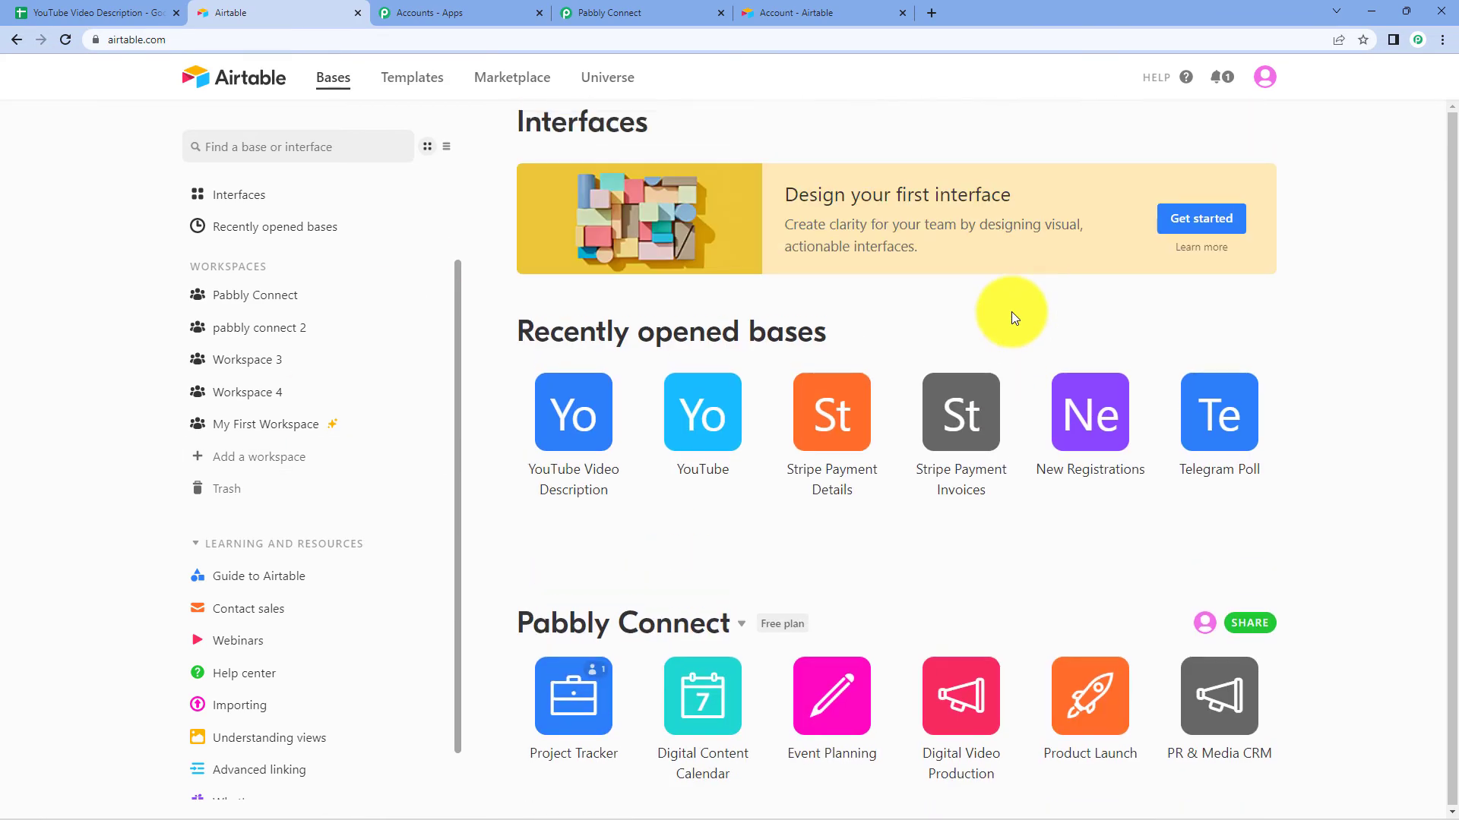
scroll(764, 404, "down", 20)
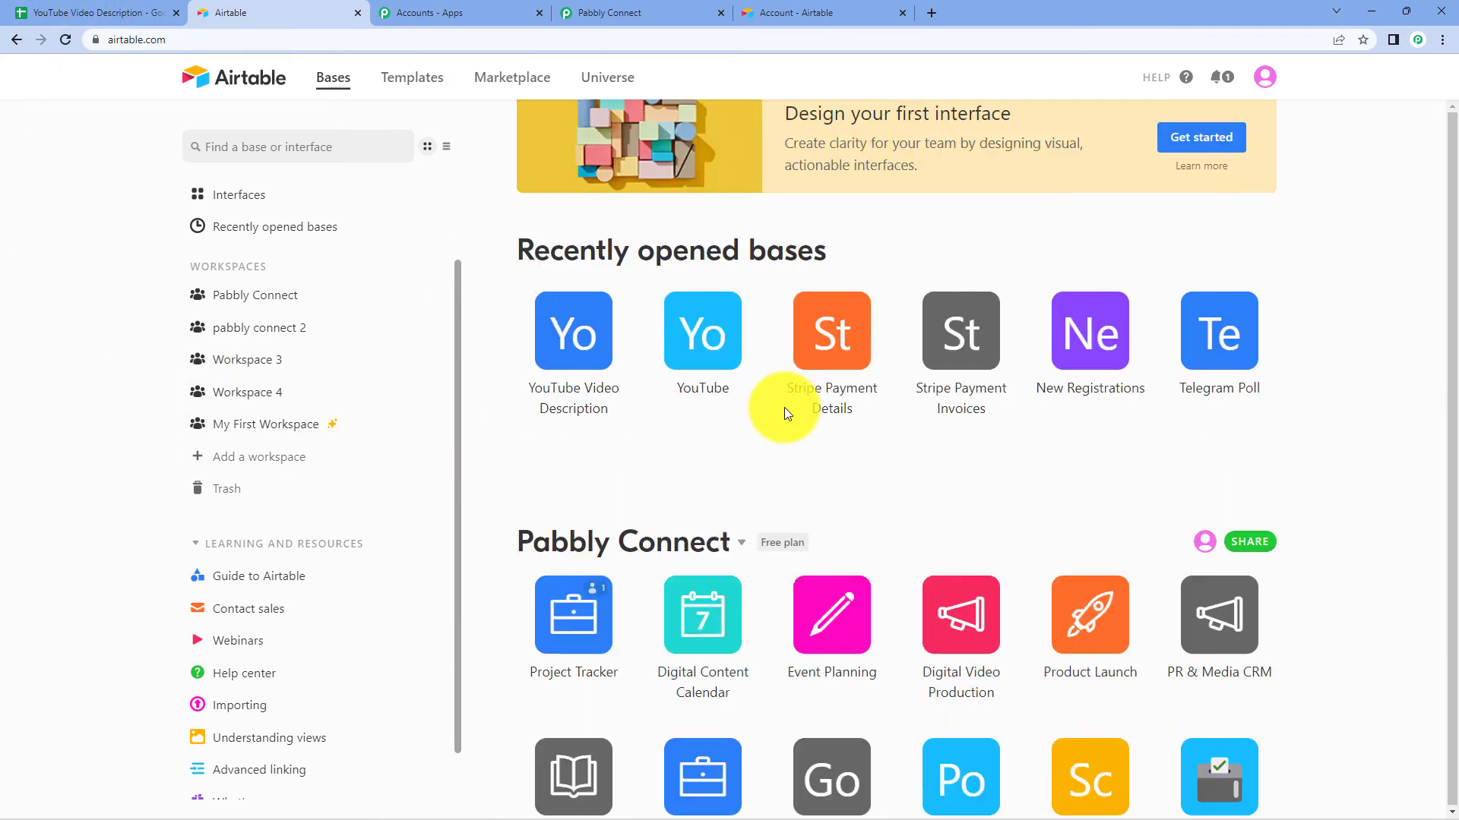
scroll(983, 458, "down", 5)
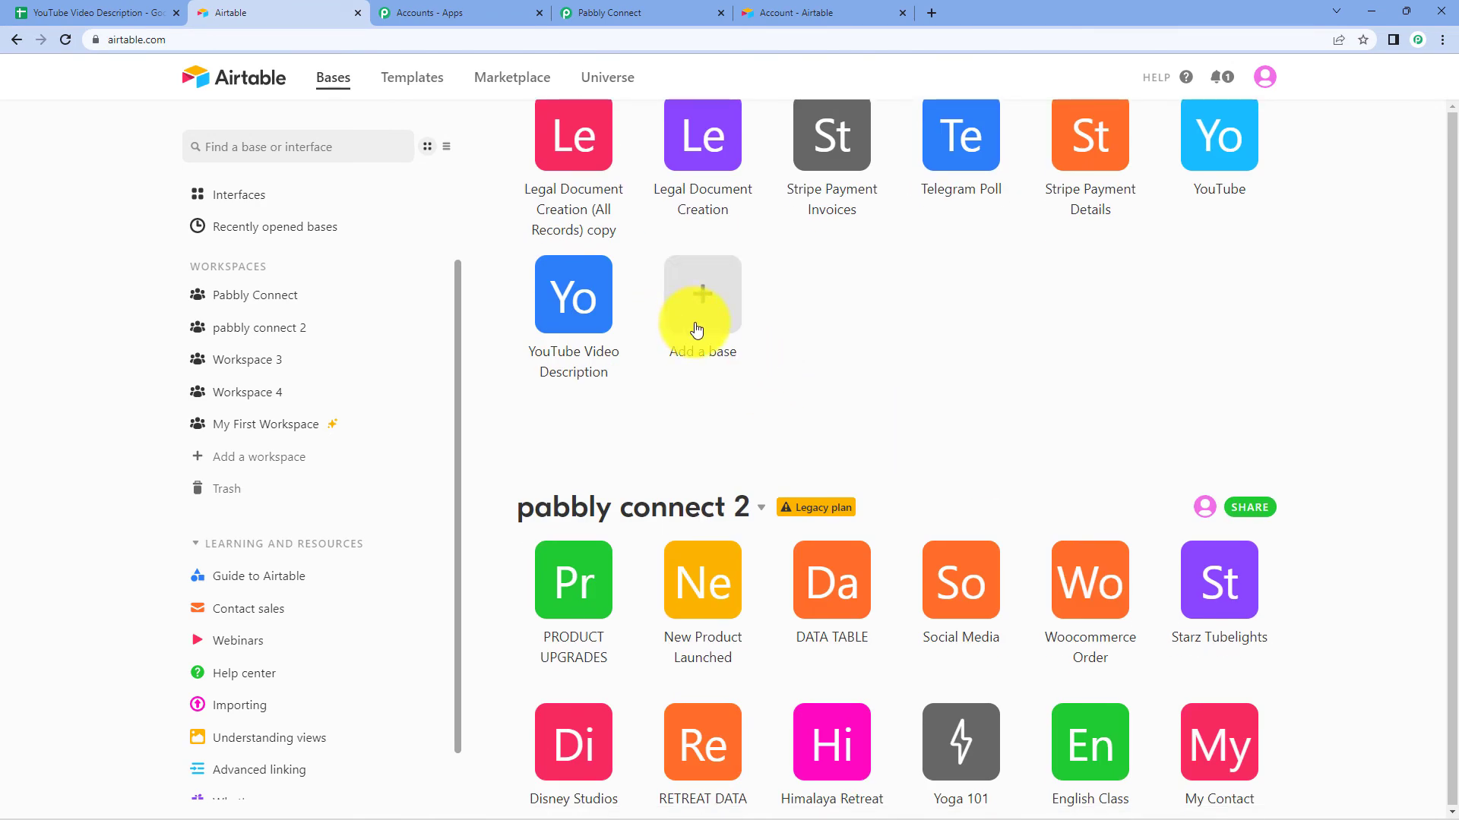
left_click(554, 311)
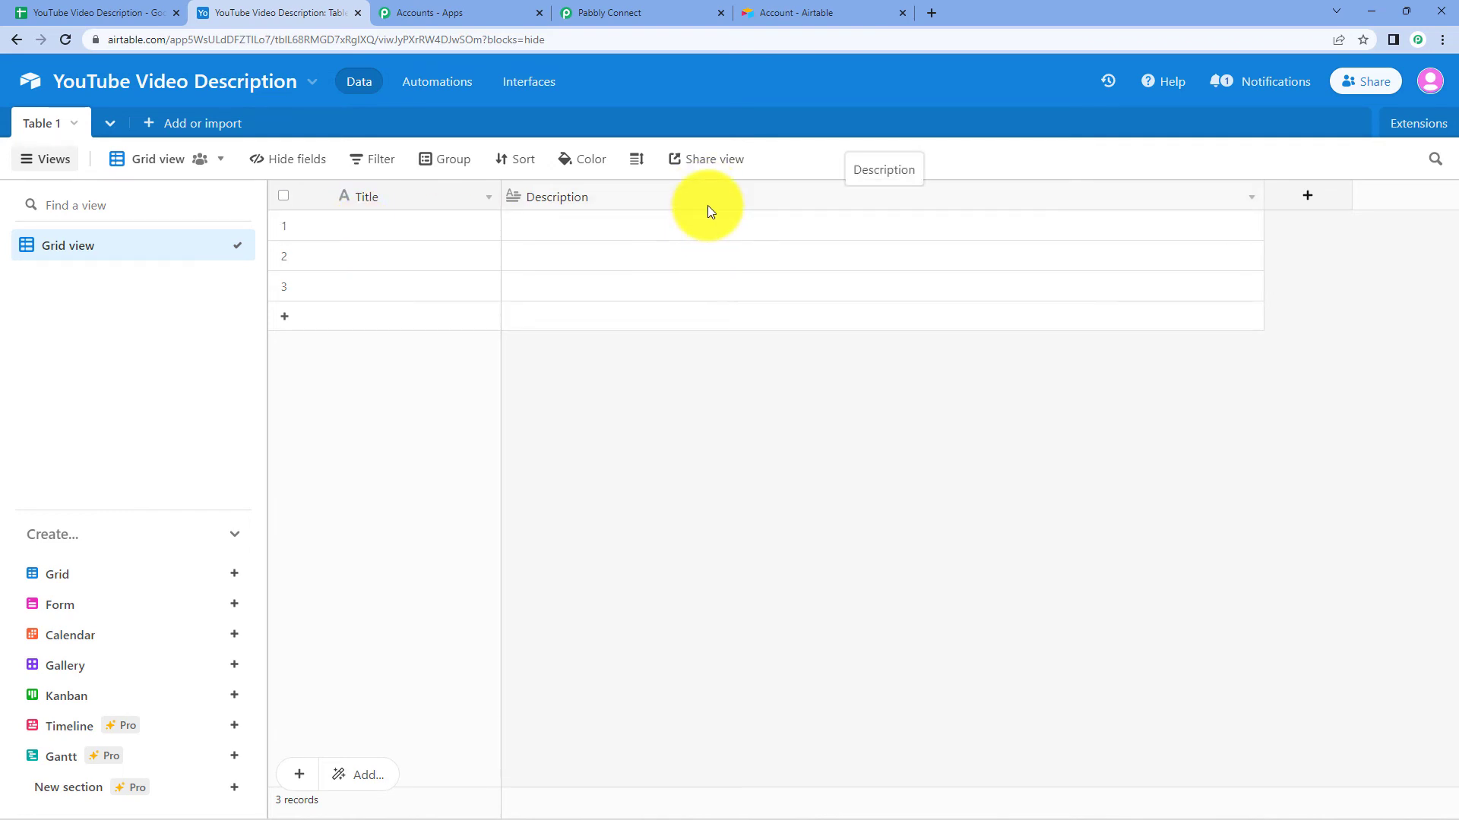
Return to Pabbly Connect and select YouTube Video Description as the base for the Airtable Create Record action
left_click(612, 9)
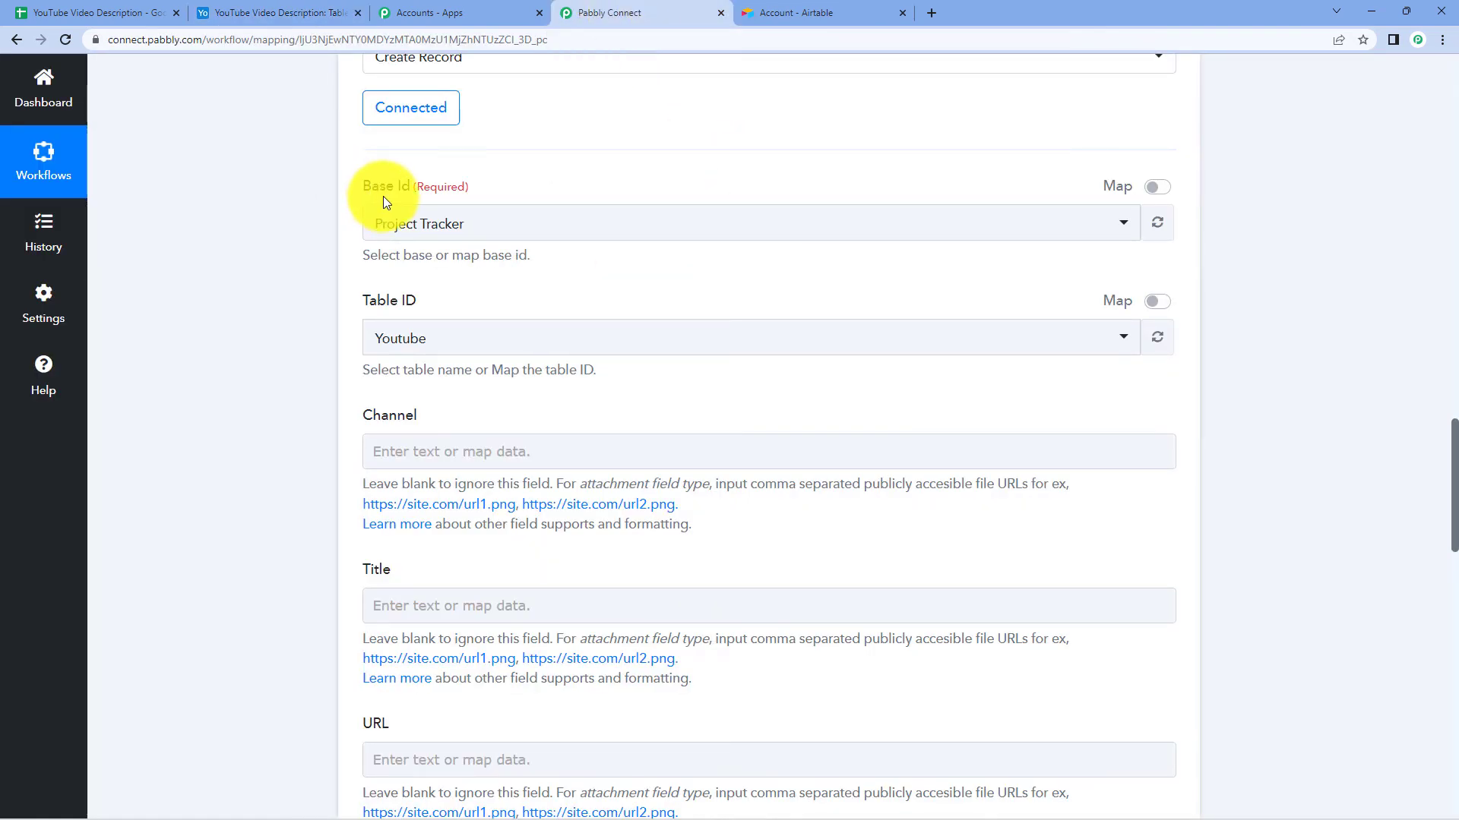
left_click(523, 230)
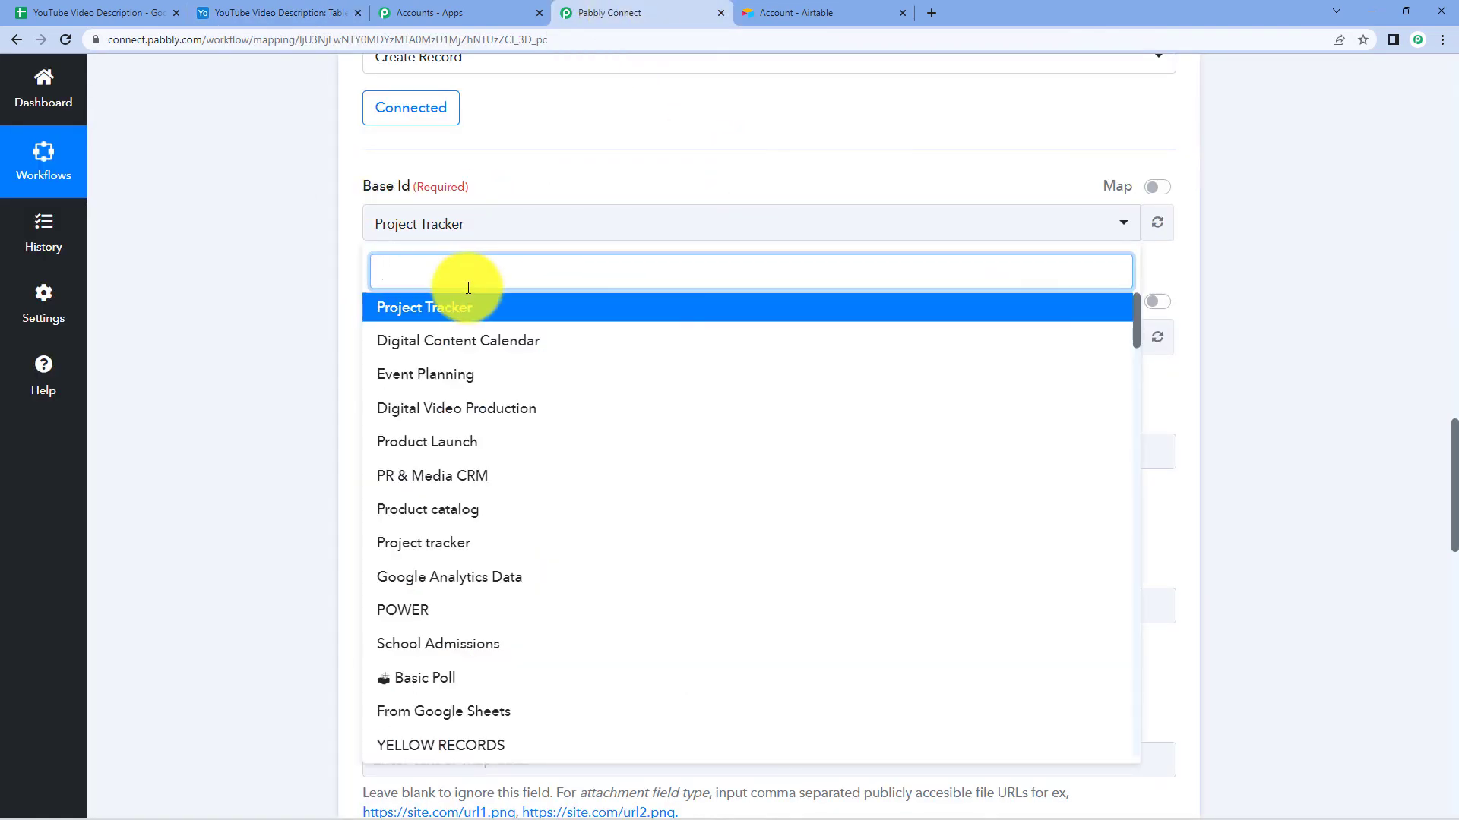
type("yout")
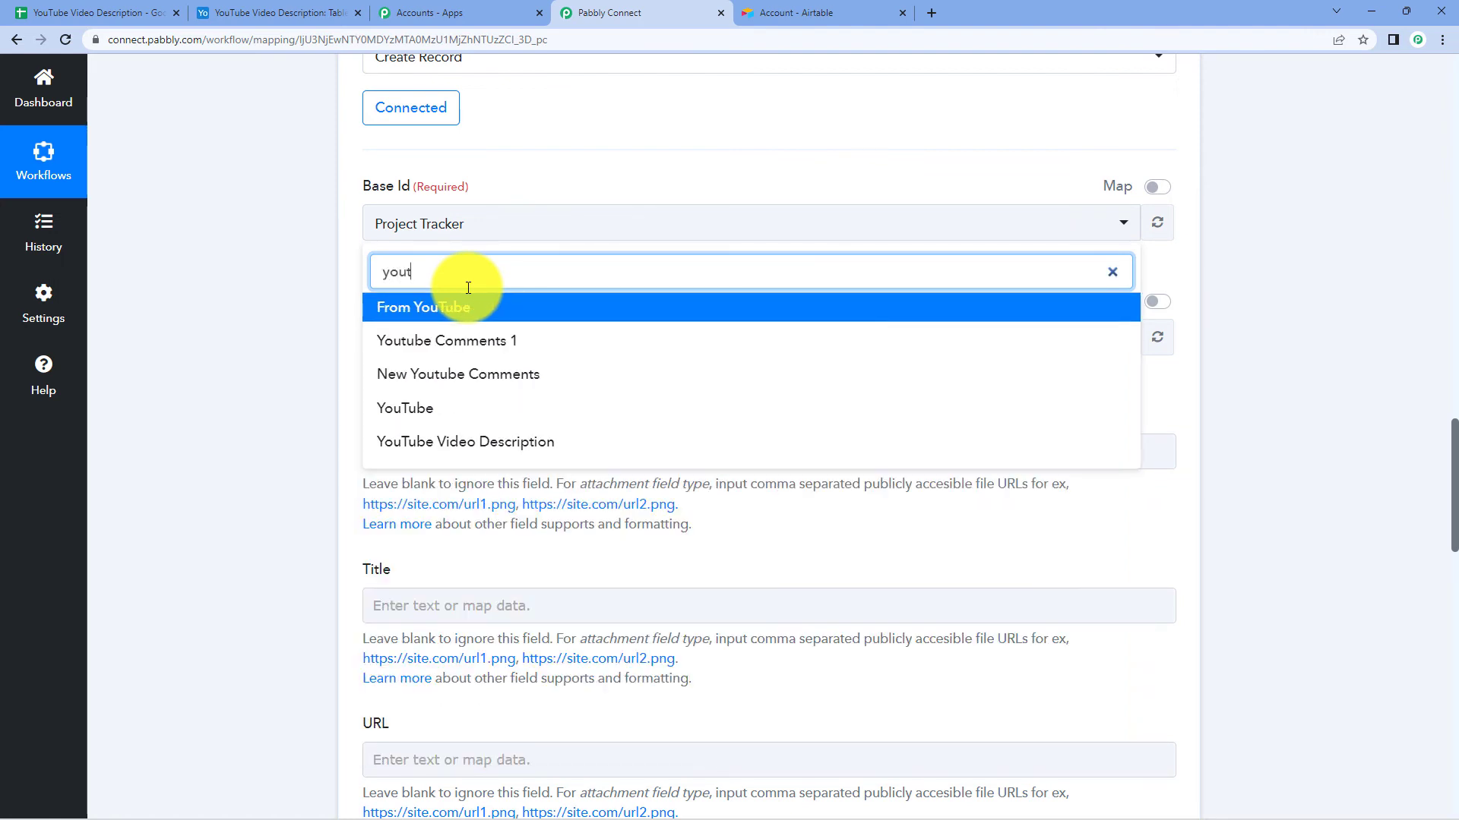
left_click(512, 442)
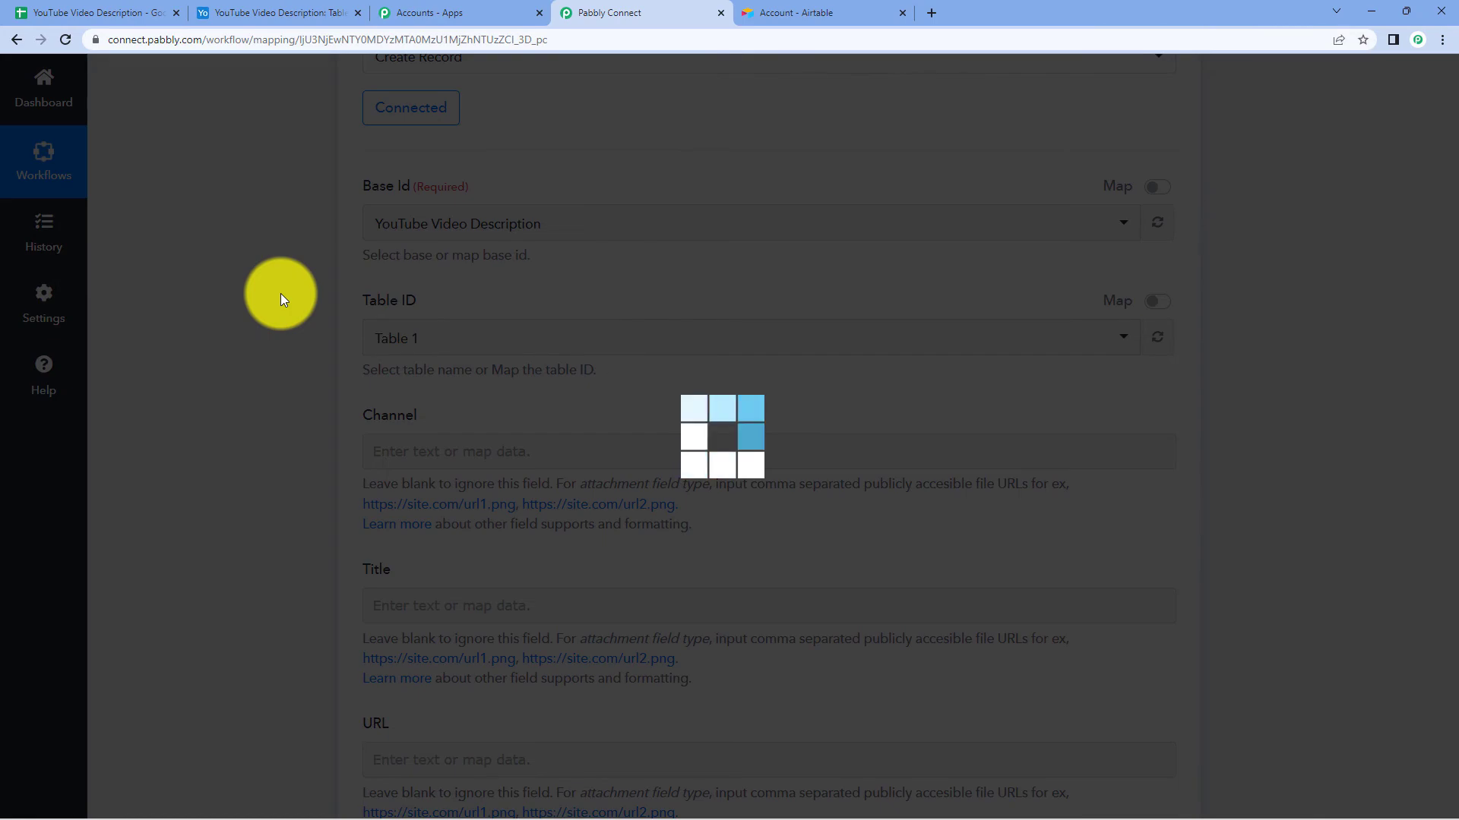
Check the table name of the YouTube Video Description base in Airtable and return to the Pabbly Connect workflow
left_click(813, 7)
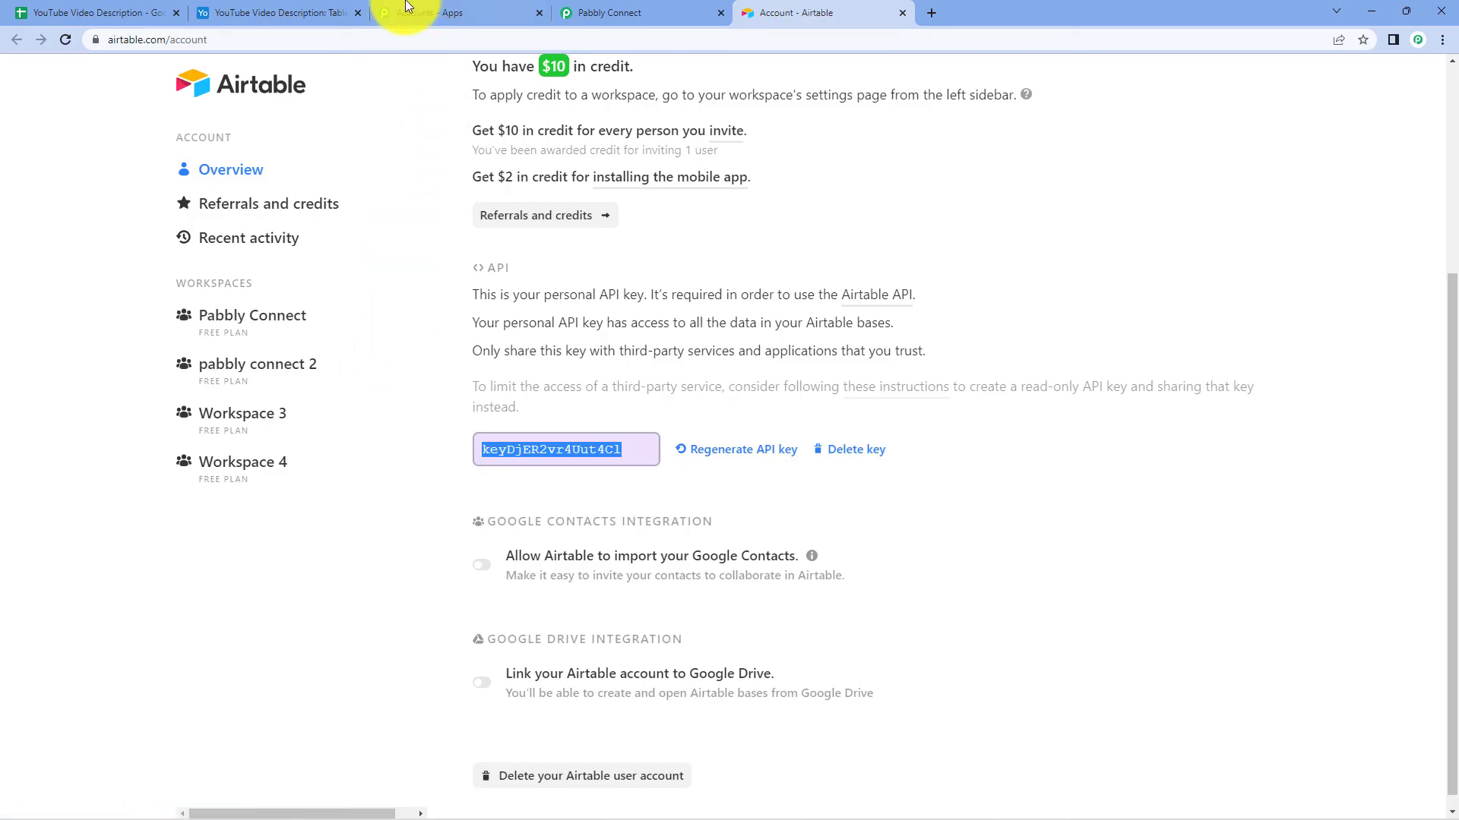
left_click(221, 12)
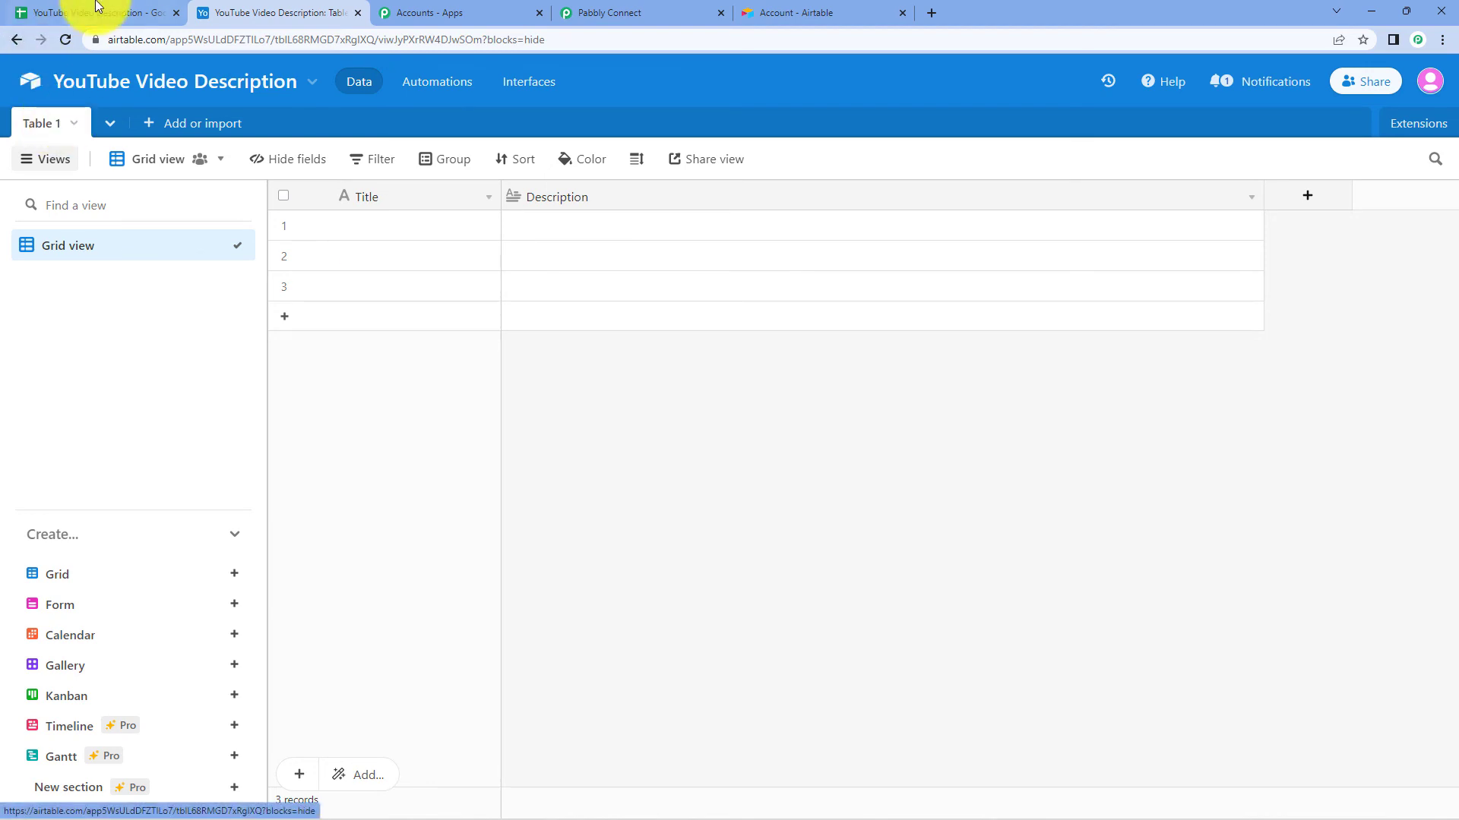
left_click(600, 7)
Map the record's Title field to the Video Titles value from the Google Sheets trigger
scroll(600, 246, "down", 3)
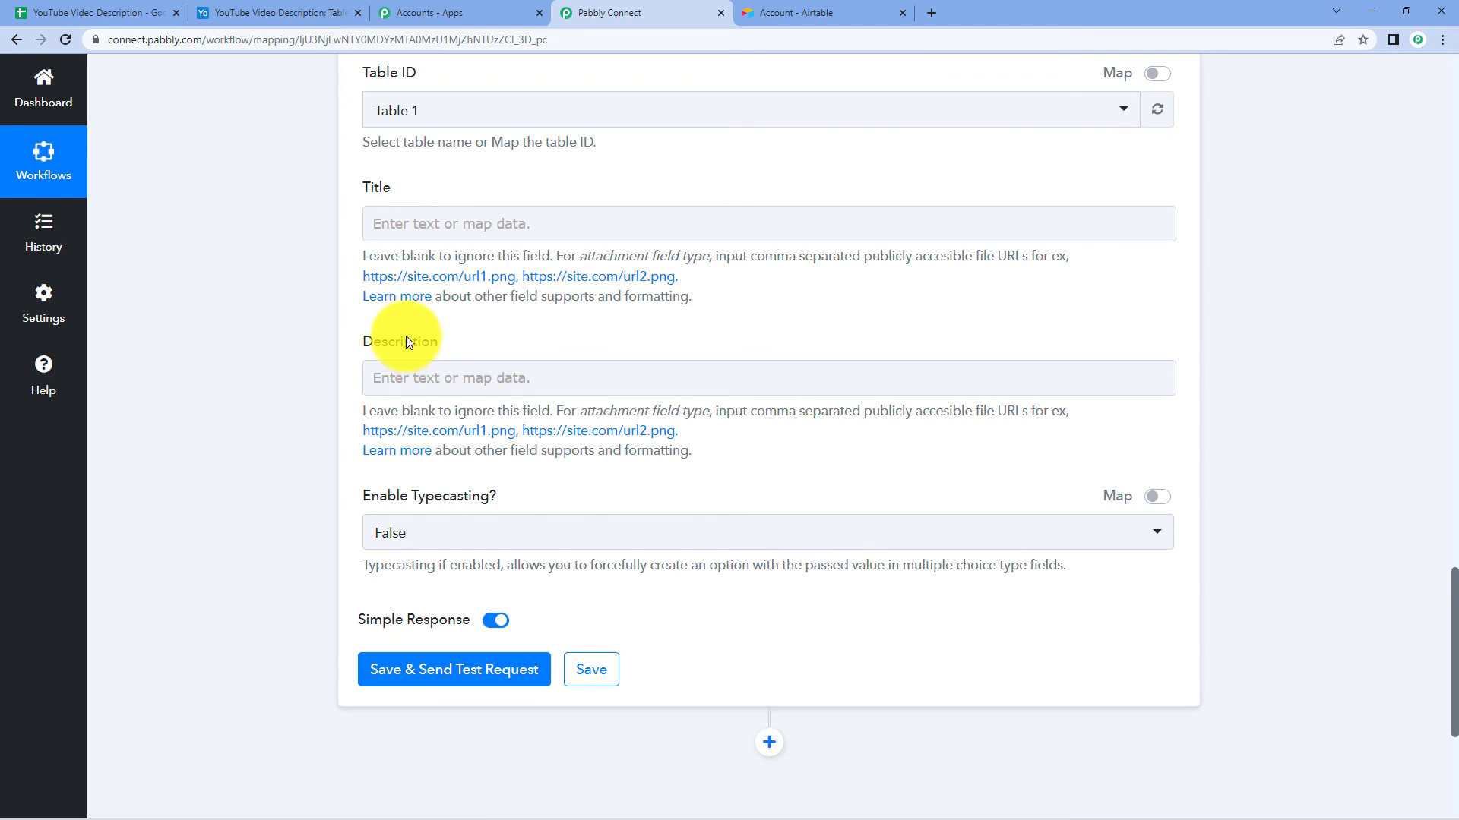
left_click(422, 220)
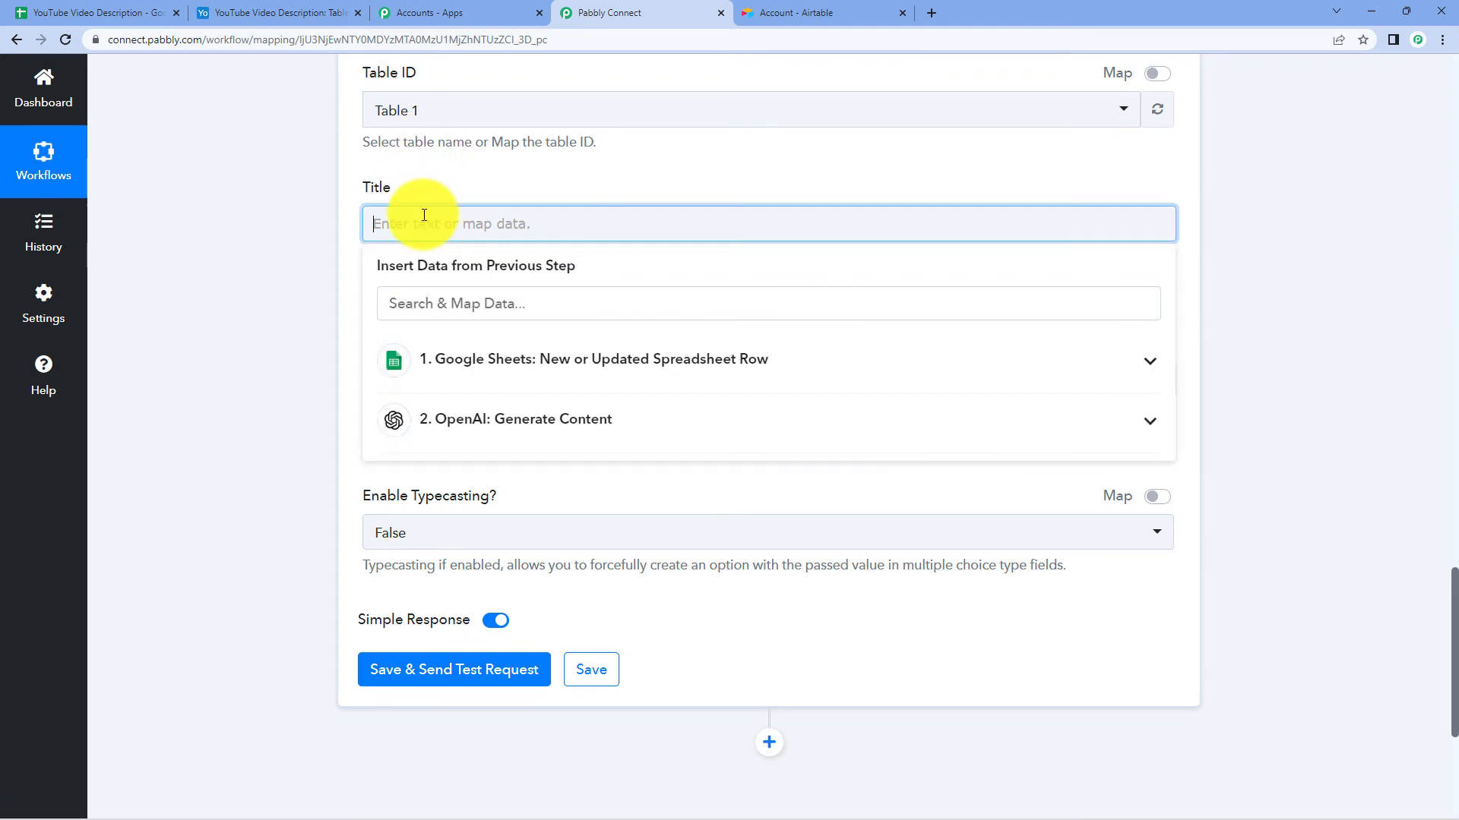
left_click(589, 356)
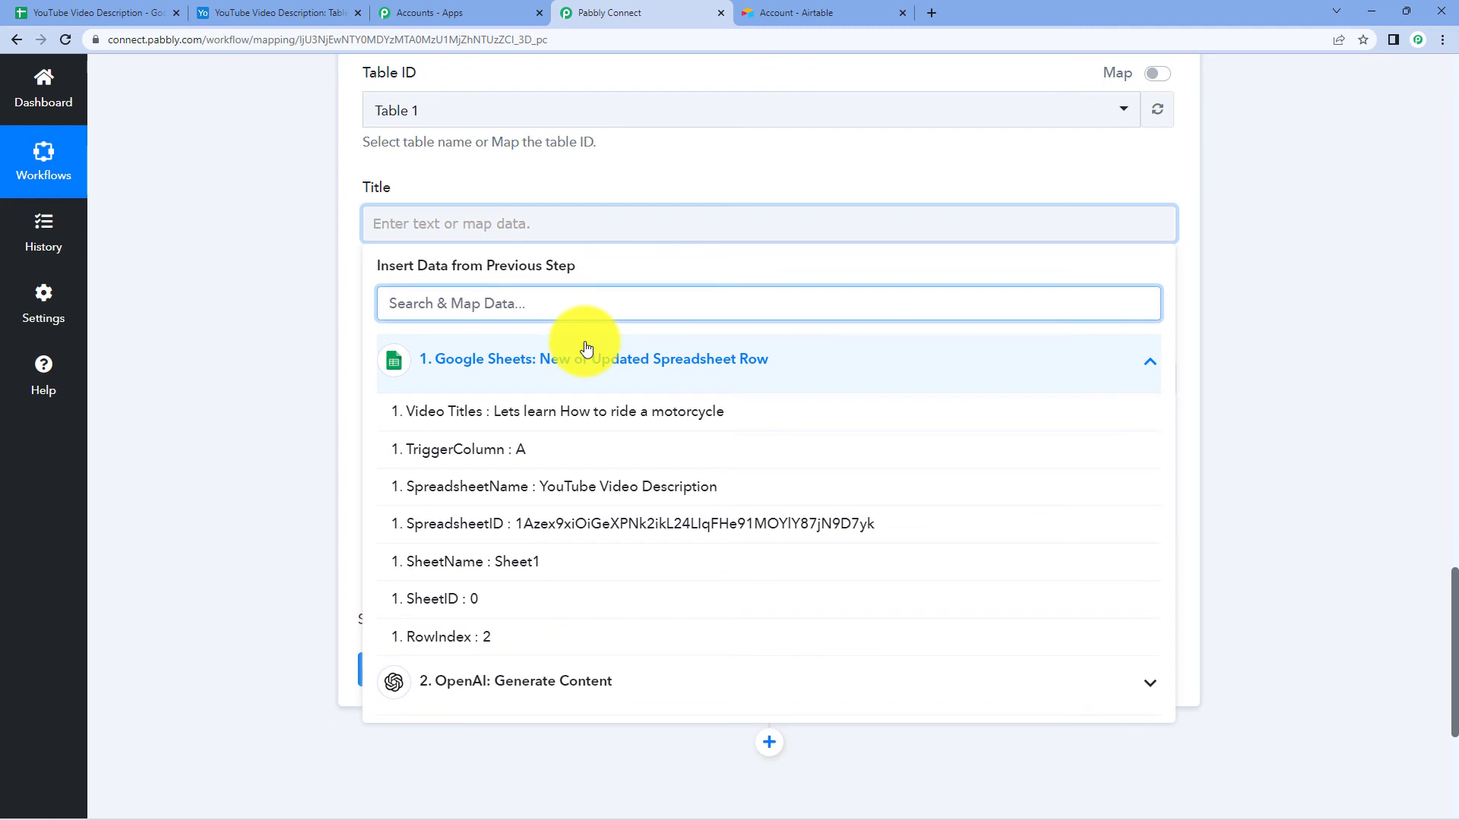
left_click(632, 419)
left_click(179, 211)
Map the record's Description field to the Choices 0 Text value from the OpenAI Generate Content step
left_click(485, 382)
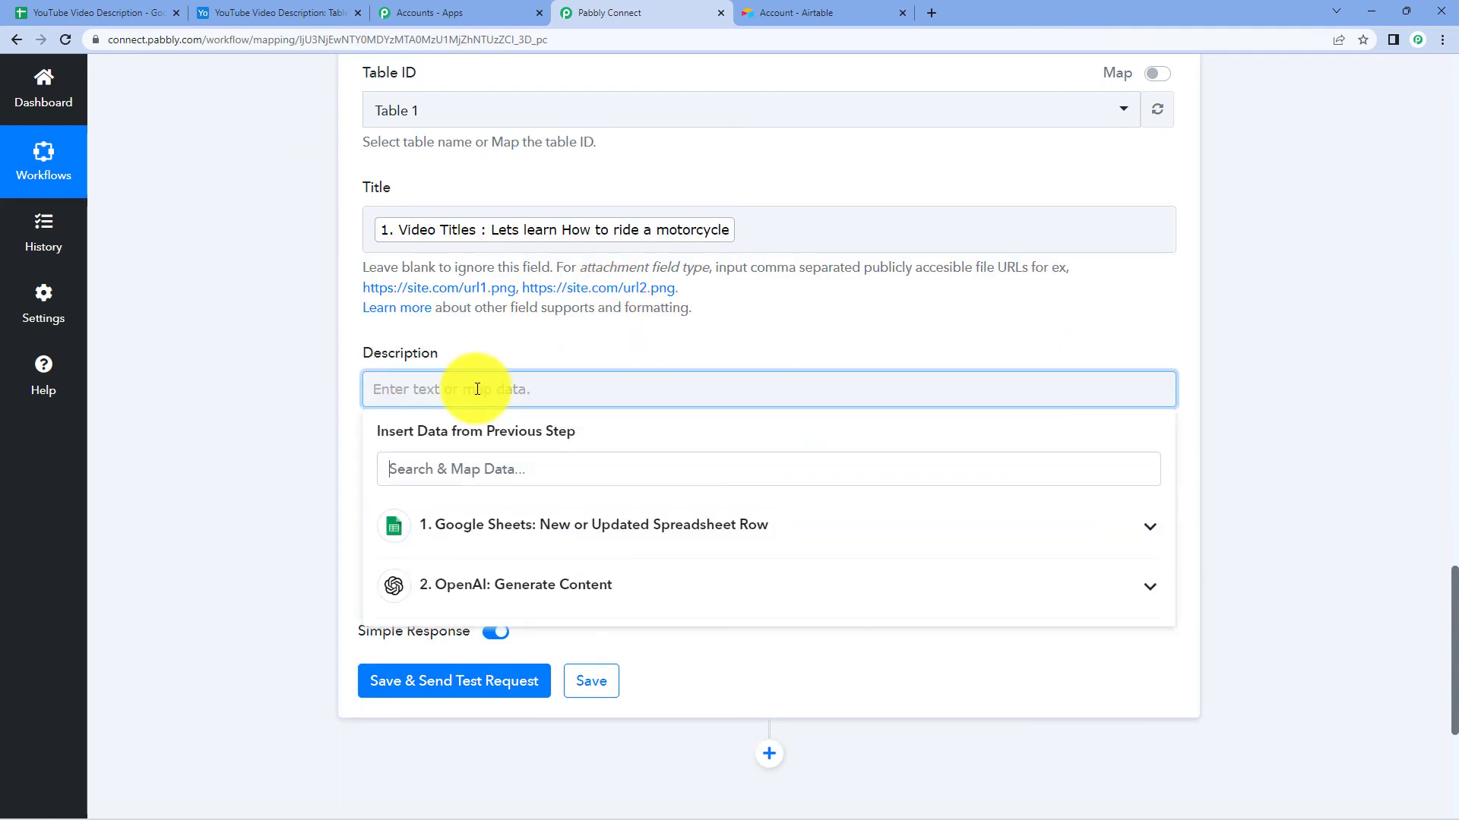
left_click(580, 600)
scroll(652, 625, "down", 1)
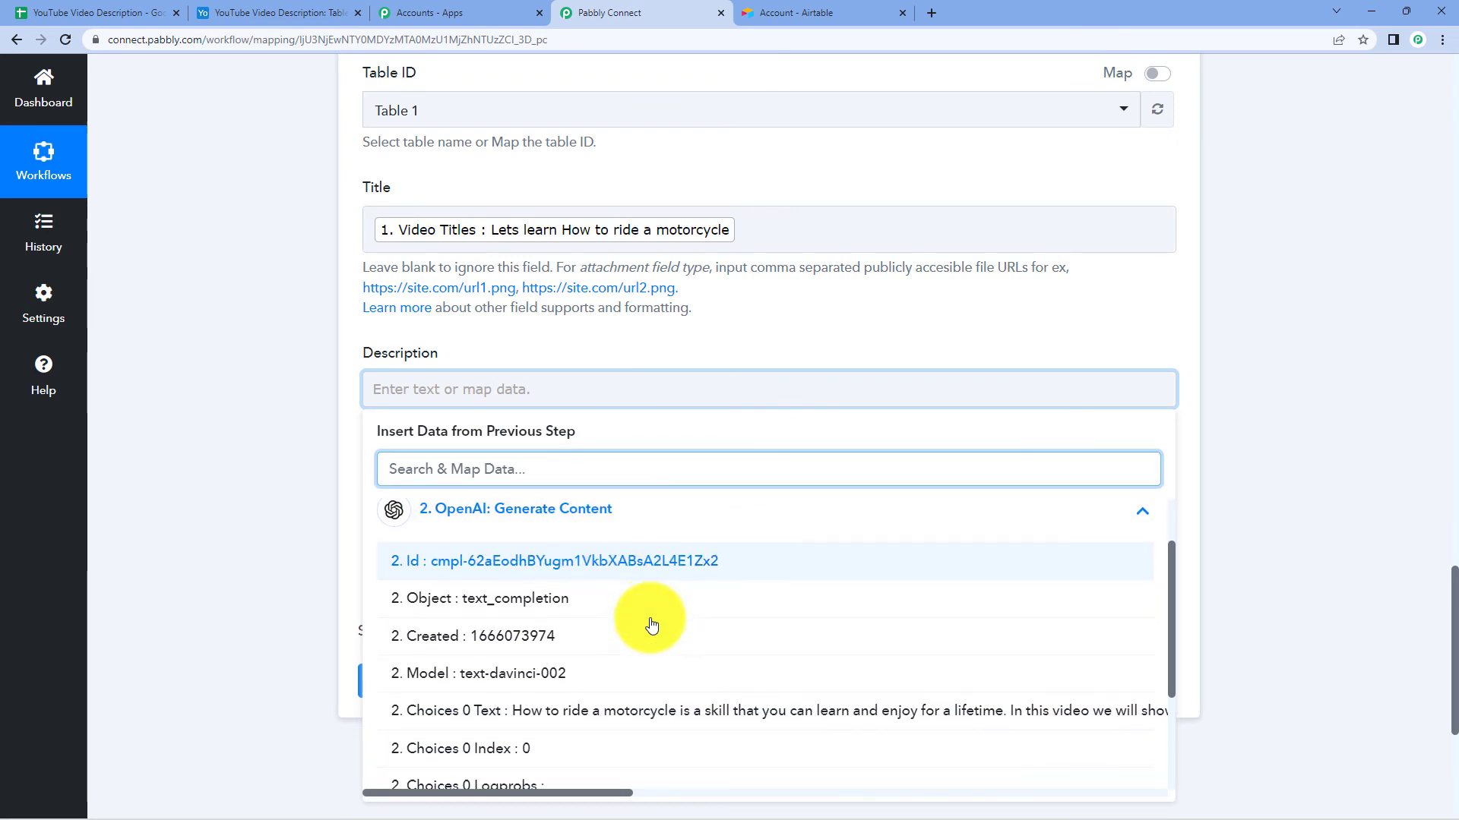
left_click(693, 711)
left_click(252, 357)
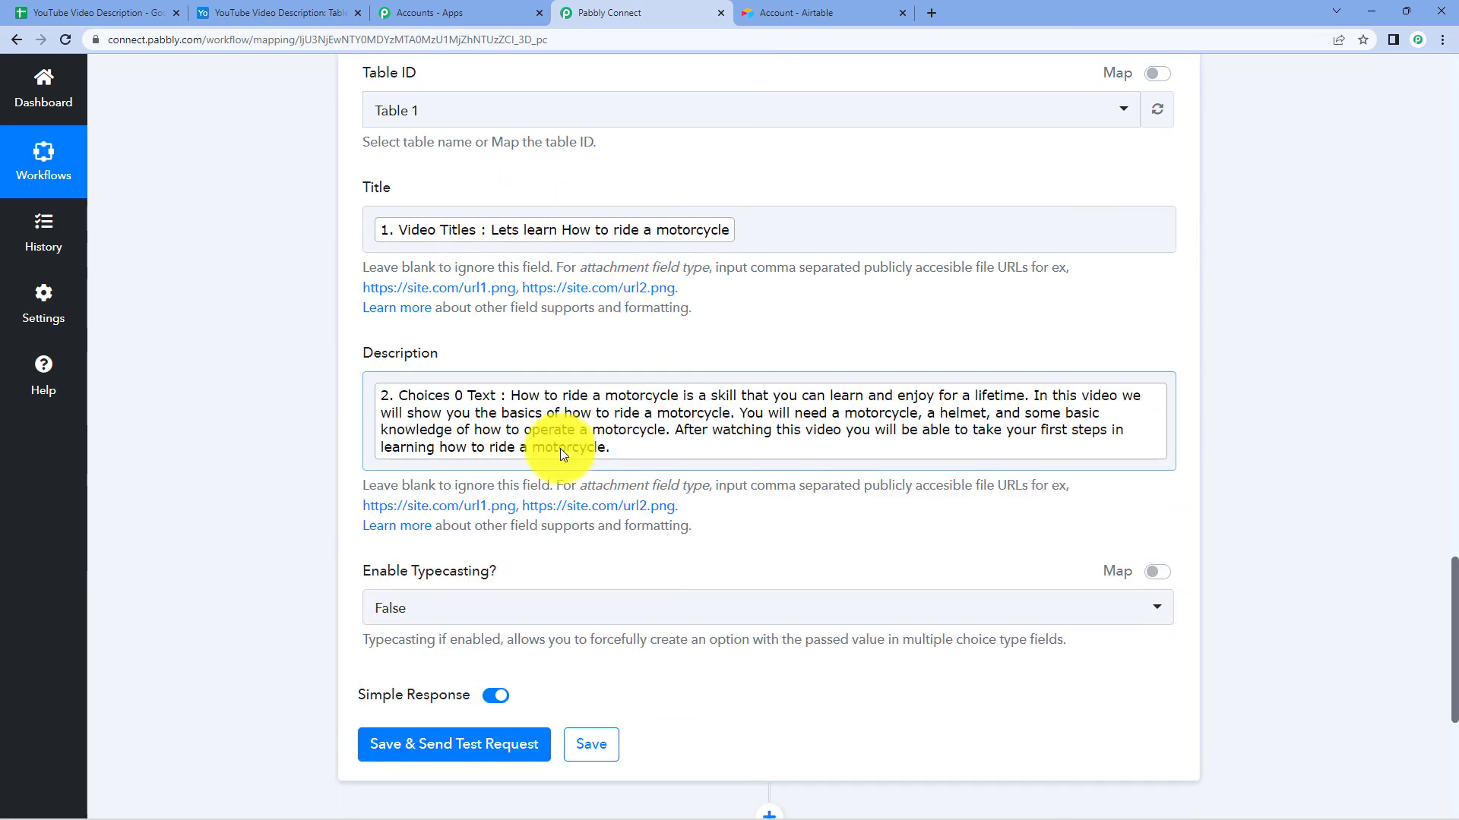
Save the Airtable action, send a test request and view its response
scroll(429, 250, "down", 2)
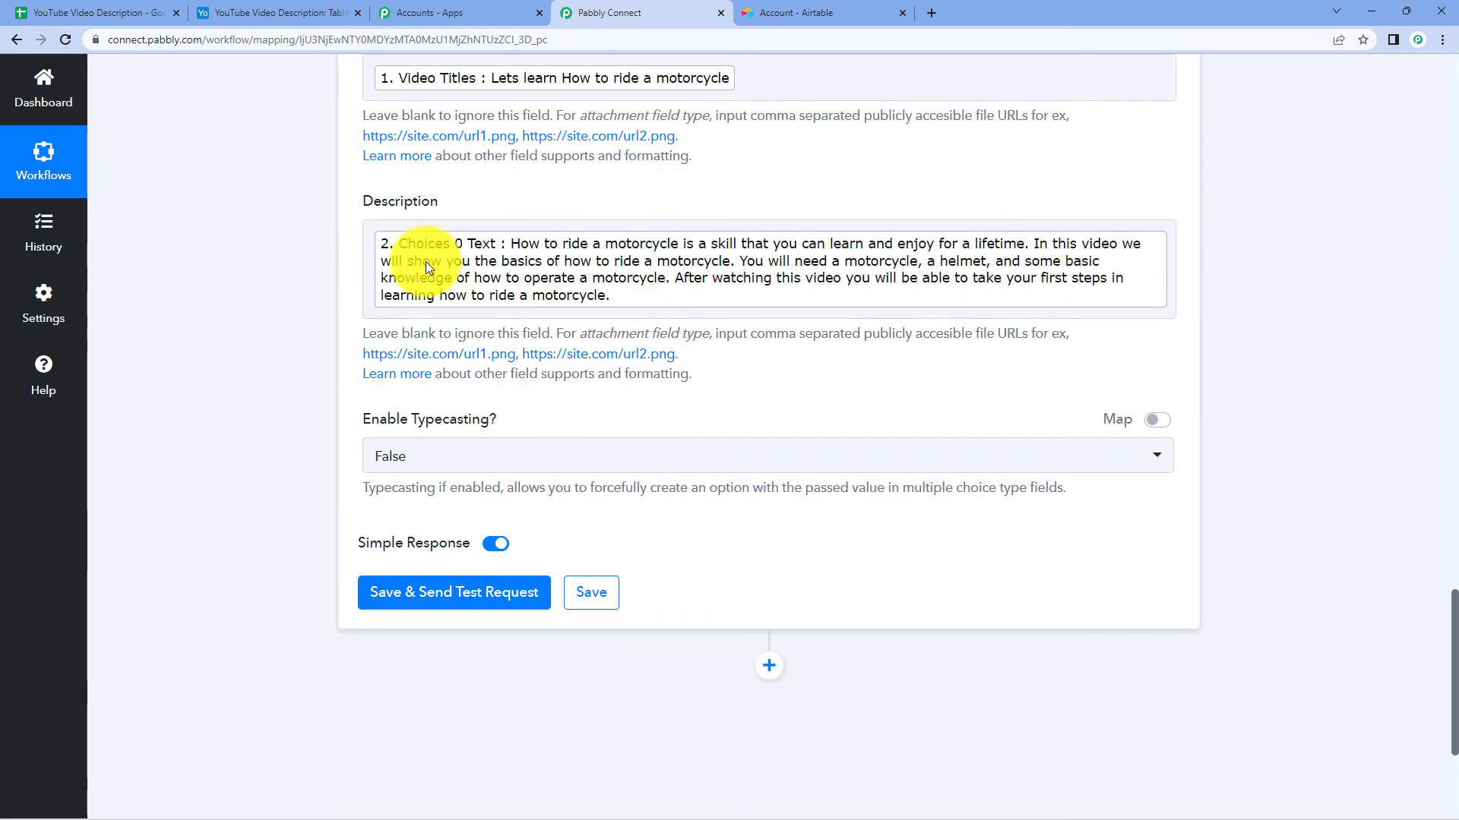
left_click(448, 595)
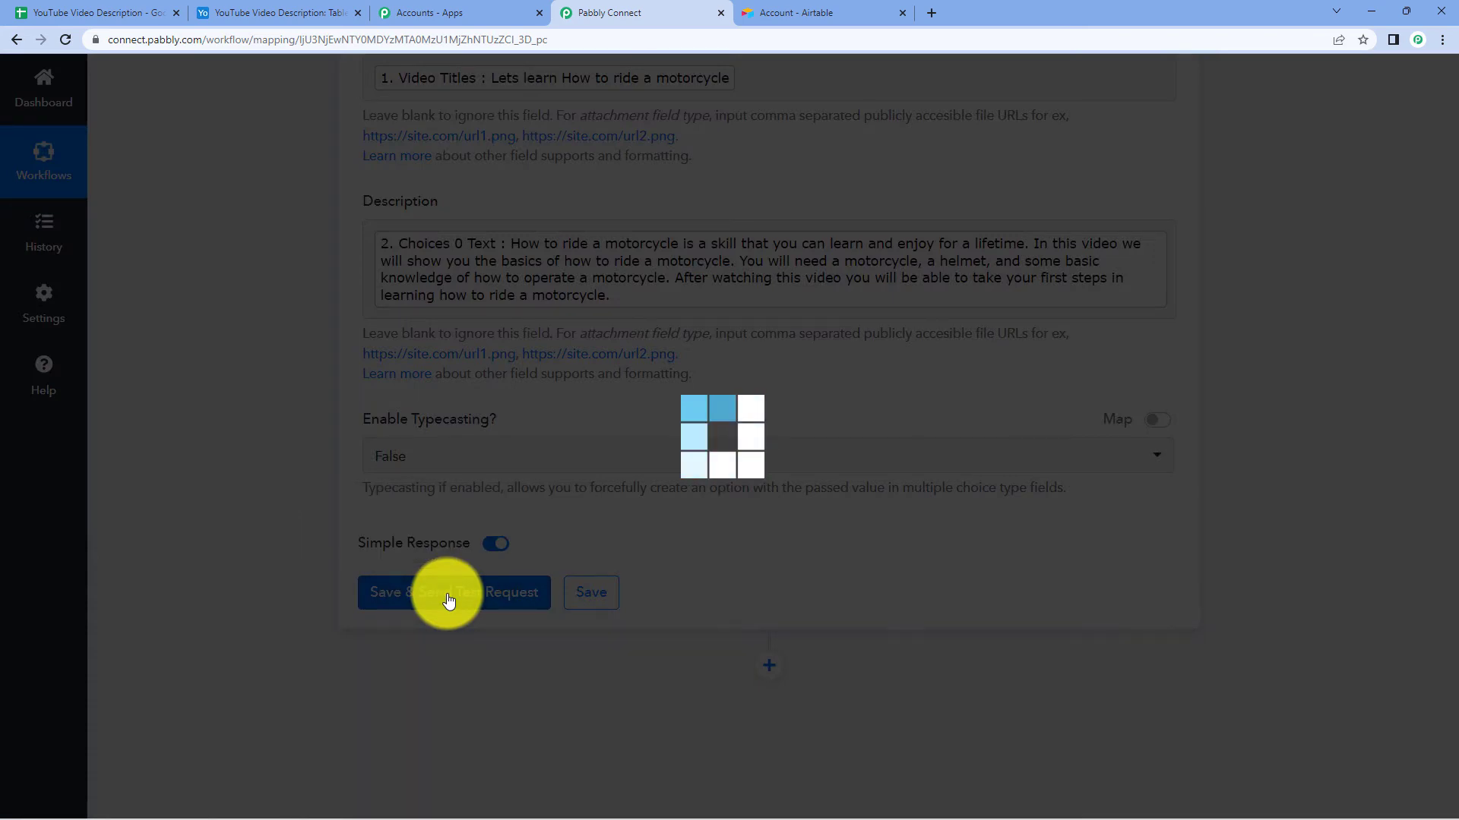
scroll(1231, 490, "down", 1)
scroll(976, 429, "down", 2)
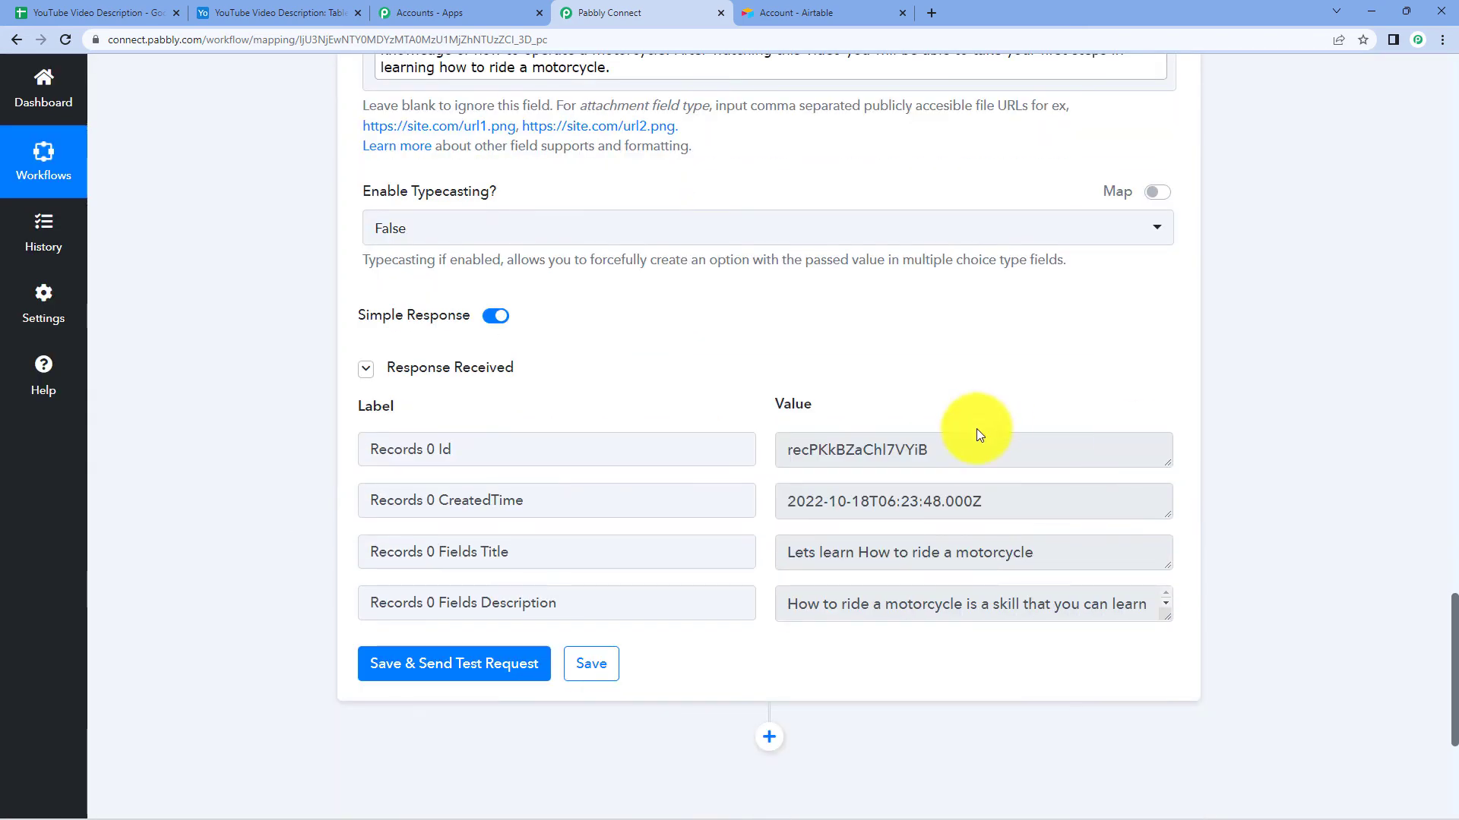
Collapse the expanded Google Sheets trigger and Airtable action in the workflow
scroll(969, 450, "up", 15)
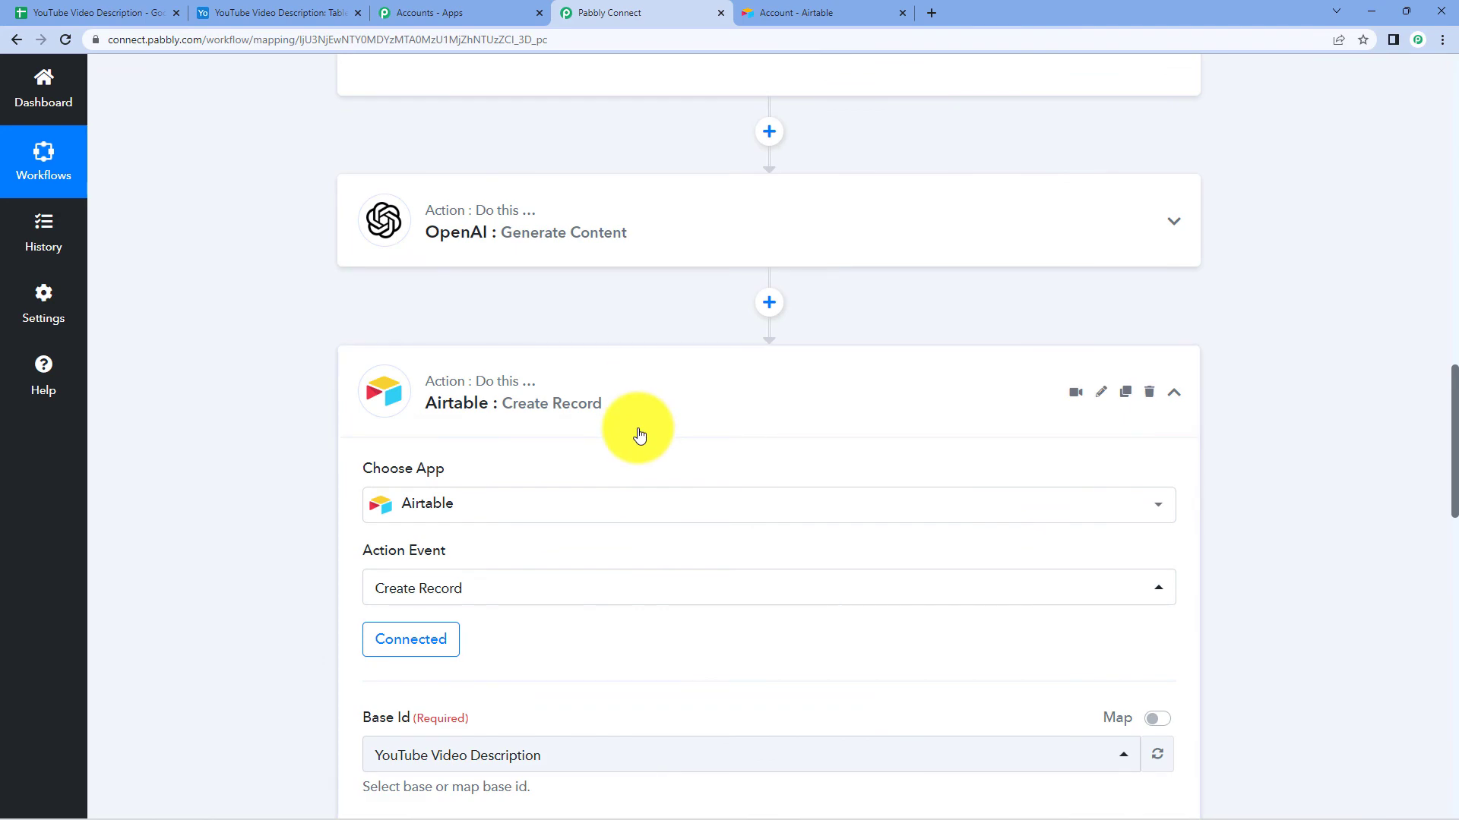
scroll(638, 430, "up", 12)
scroll(668, 334, "up", 3)
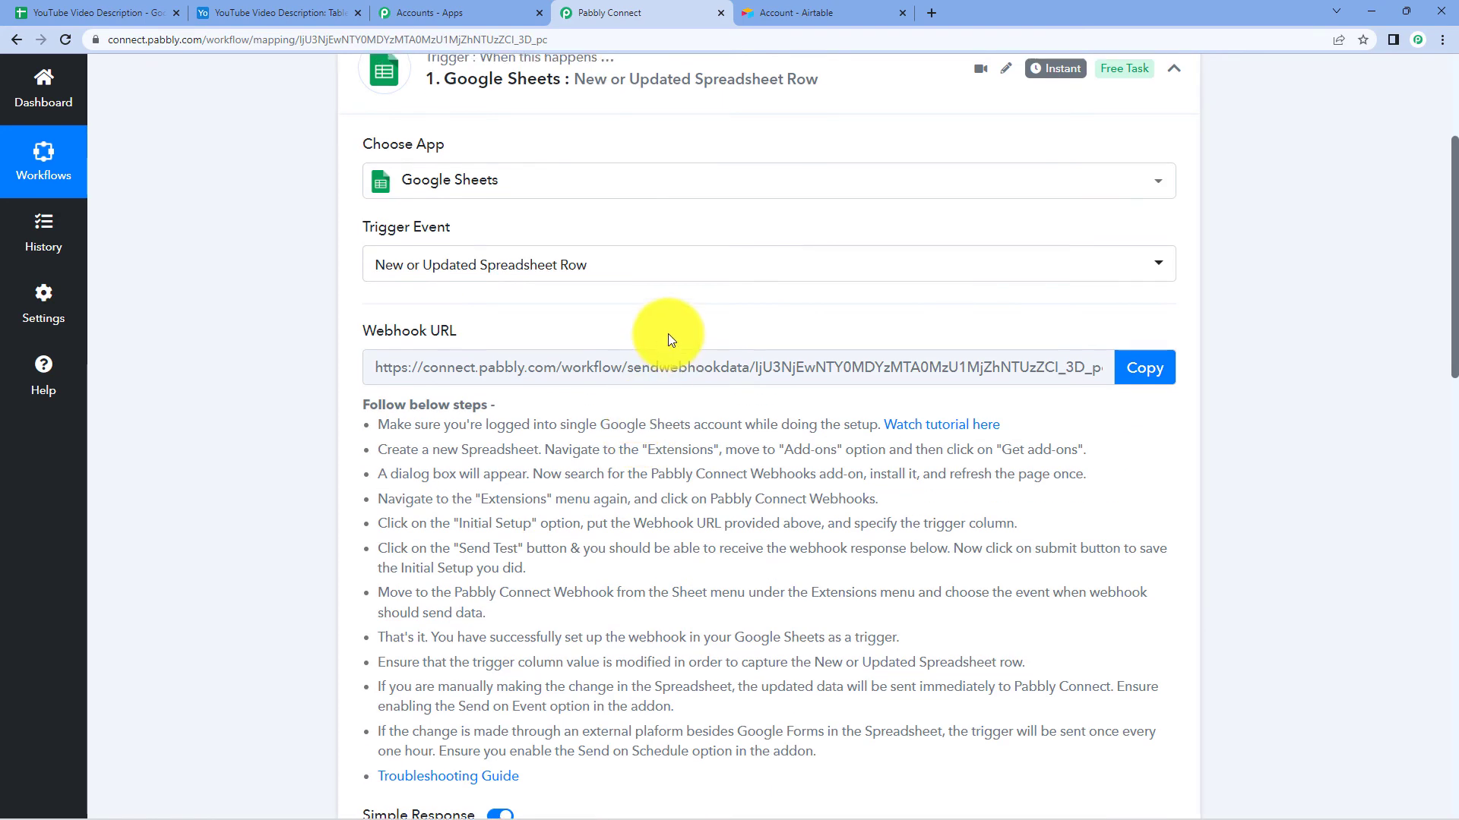
left_click(729, 273)
Examine the motorcycle video's new record in the Airtable base and read its full description
left_click(838, 6)
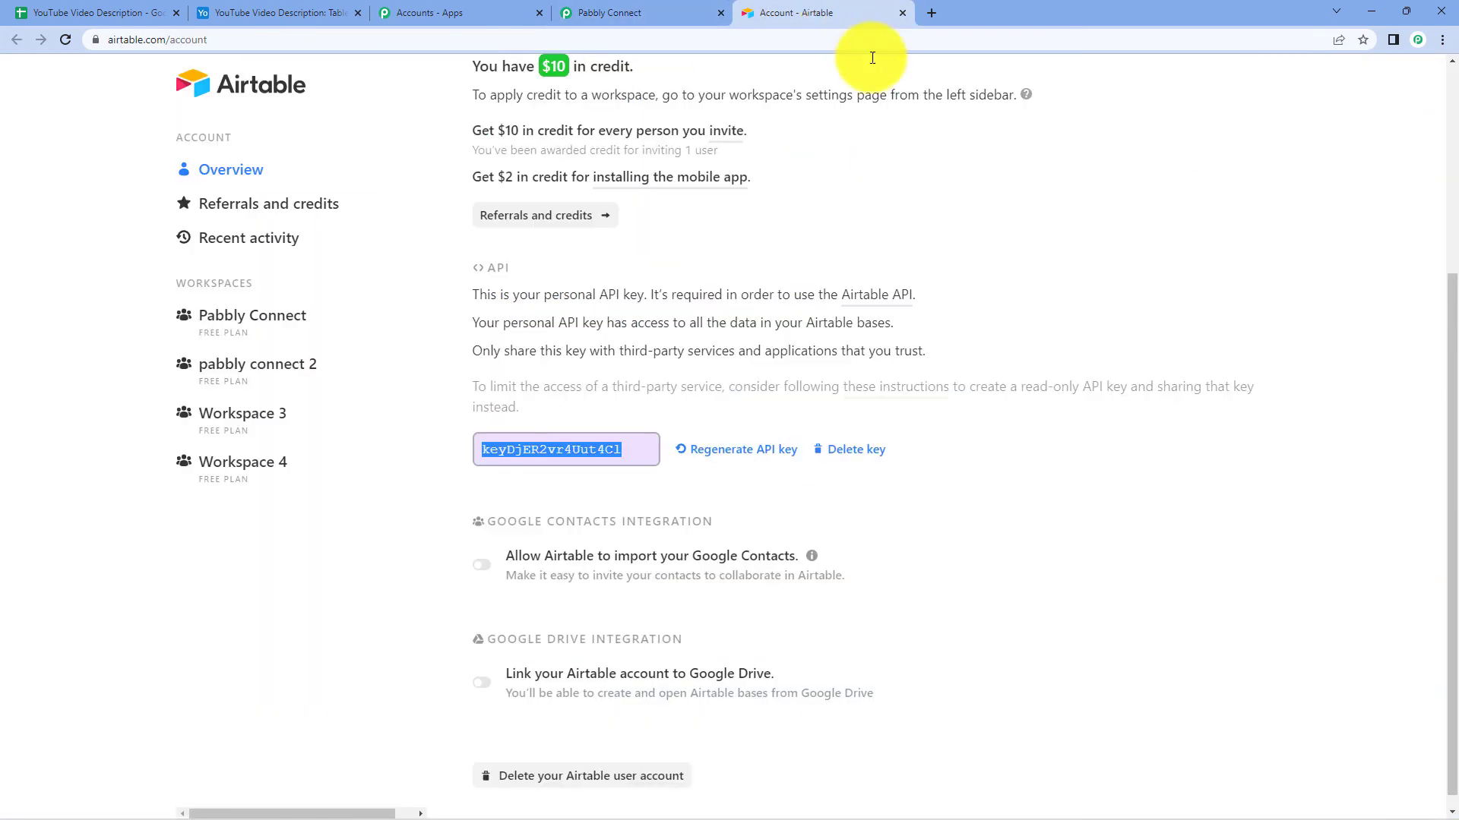
left_click(152, 11)
left_click(329, 7)
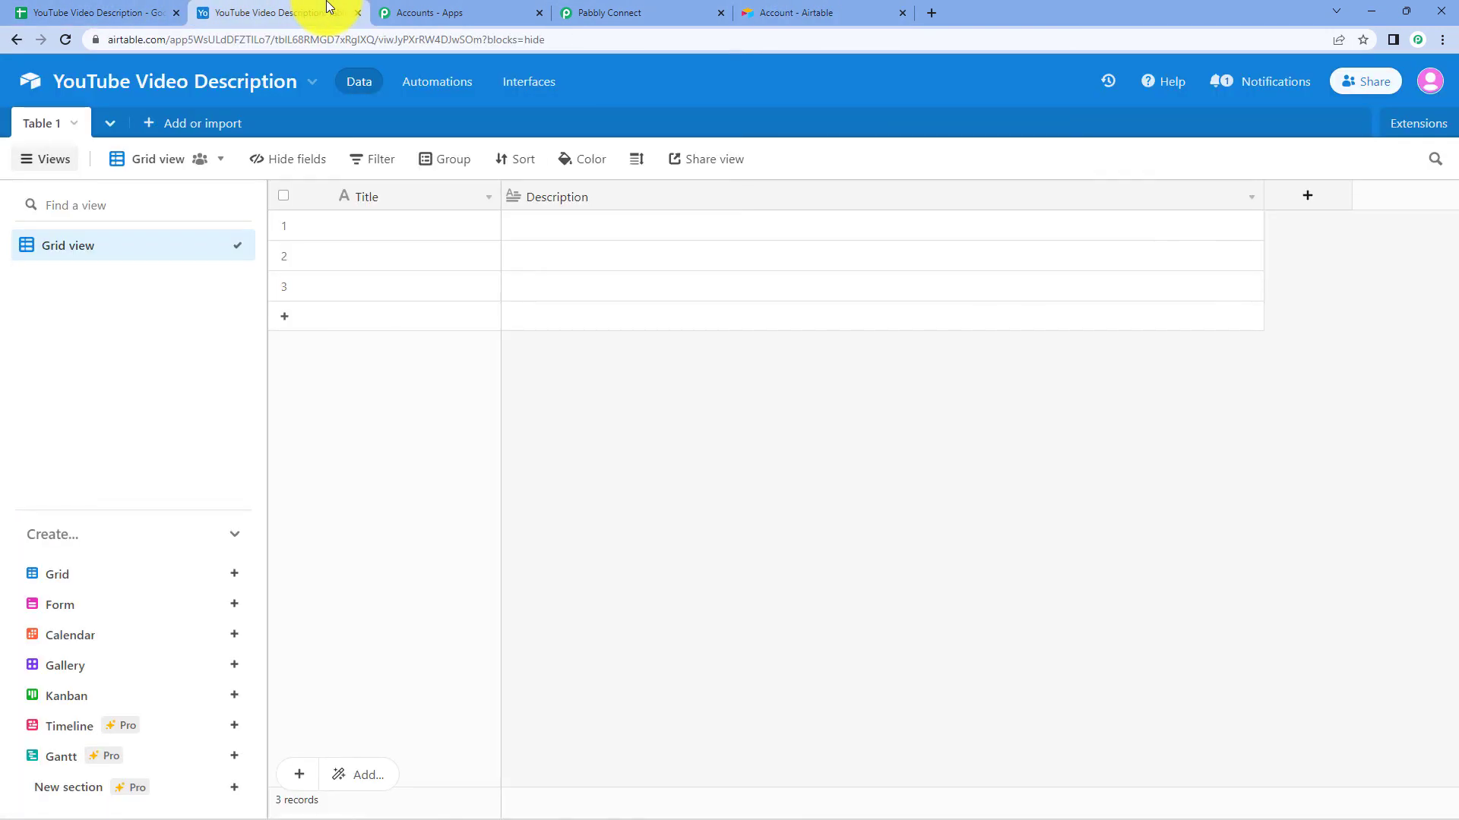
left_click(75, 44)
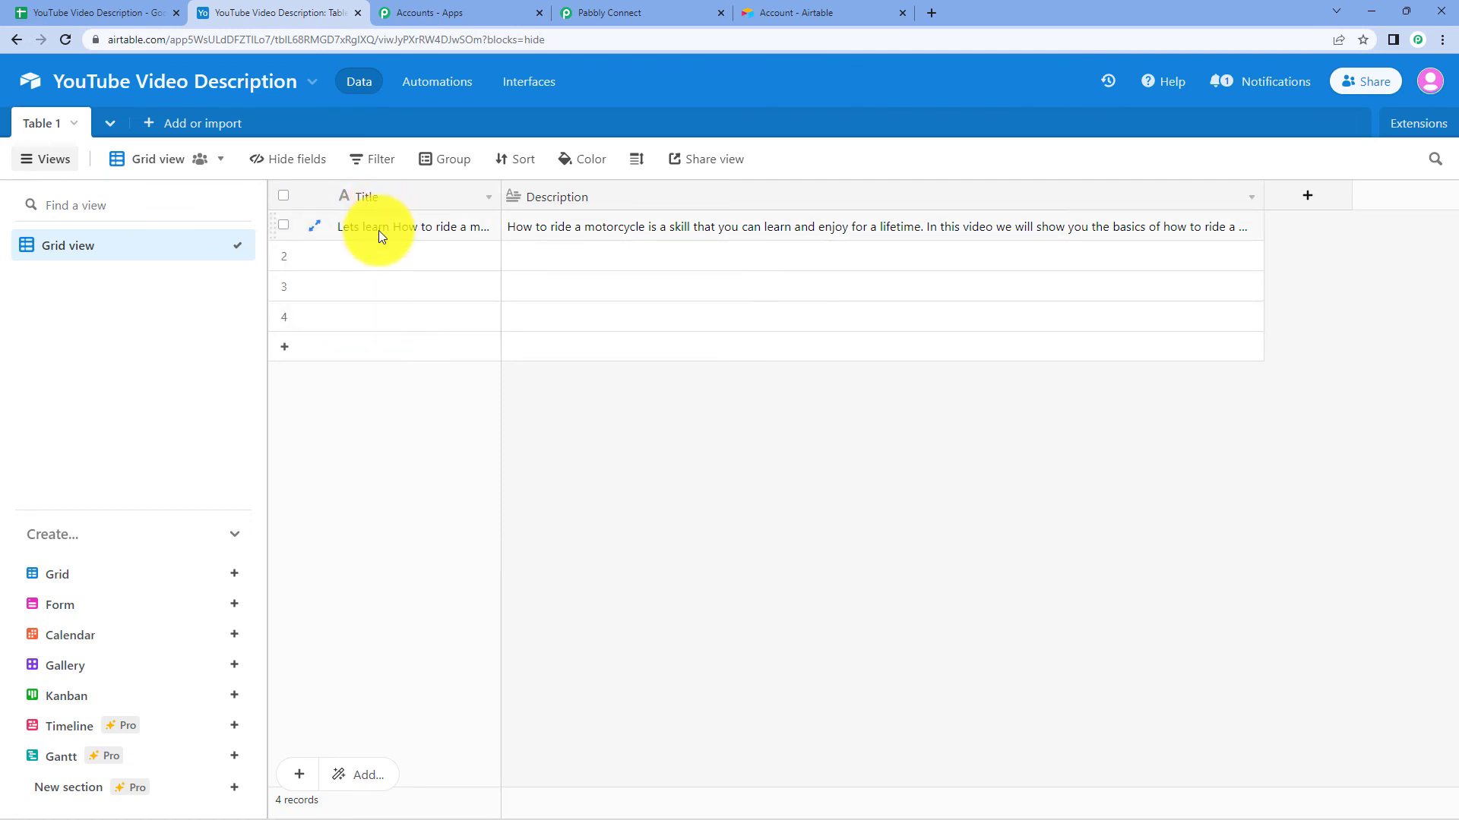
double_click(596, 223)
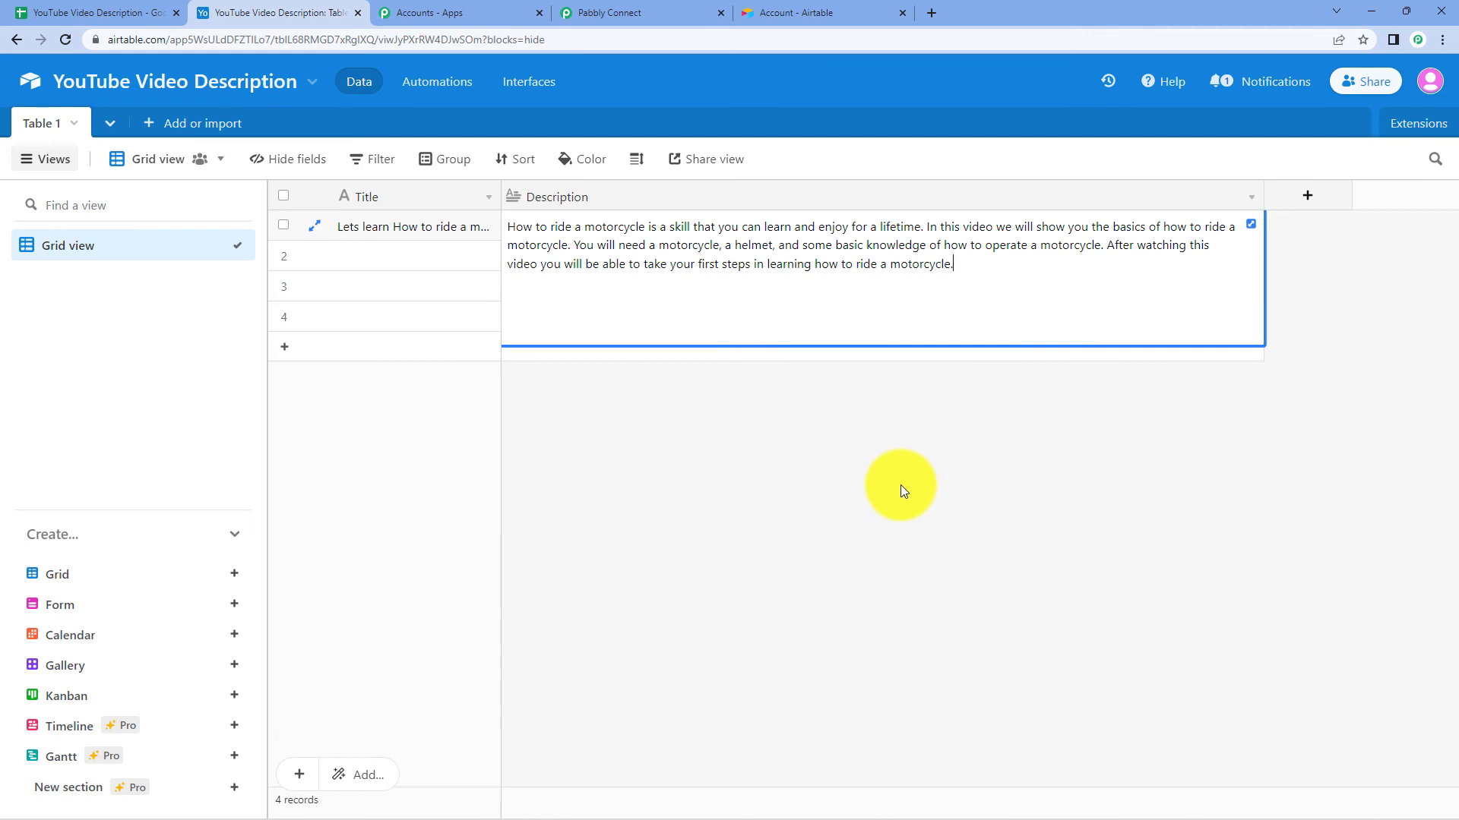
left_click(900, 490)
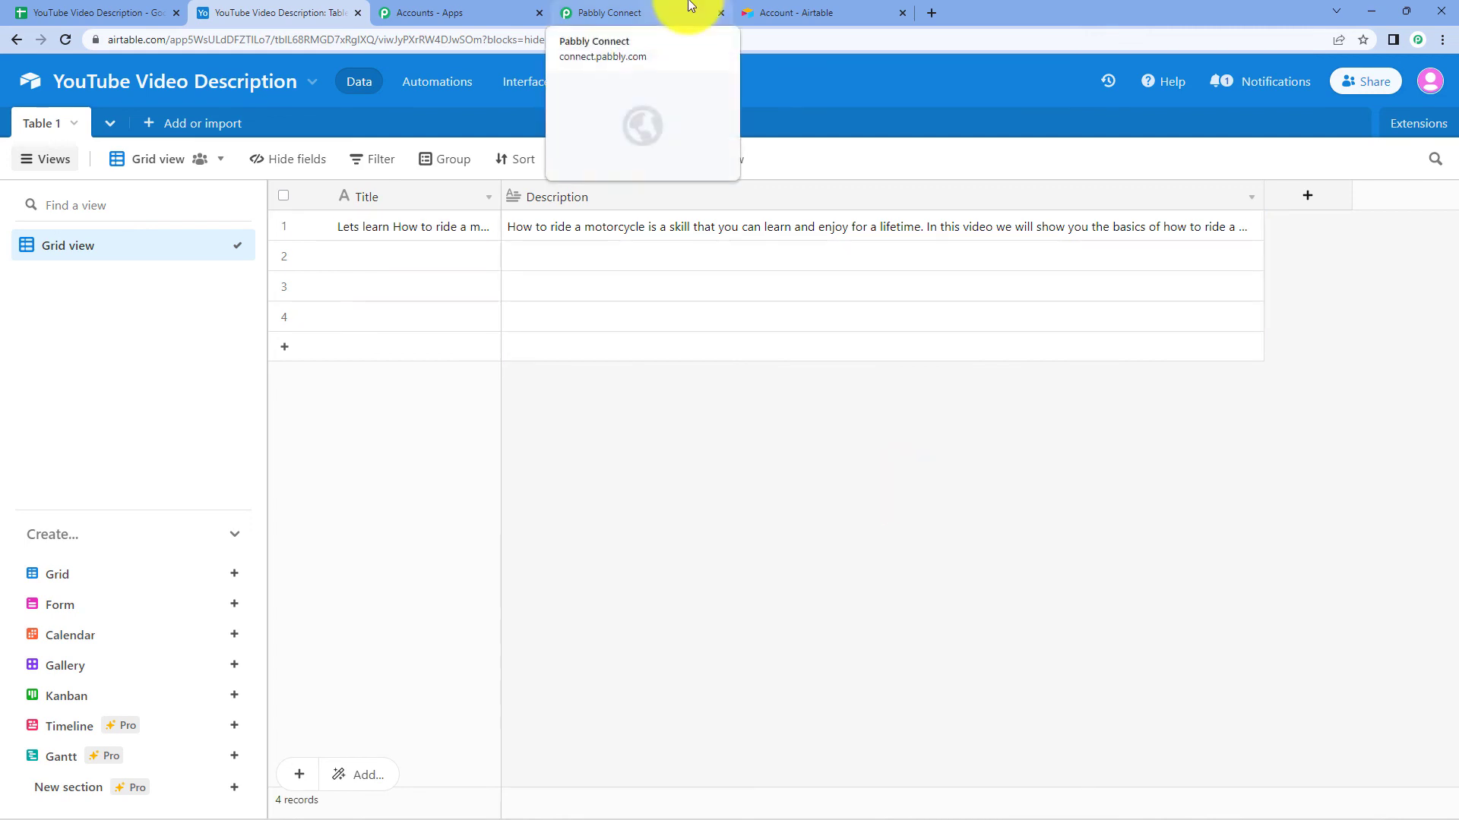
Switch to the Google Sheets spreadsheet and enter the title "Lets learn How to write a book" in cell A3
left_click(688, 12)
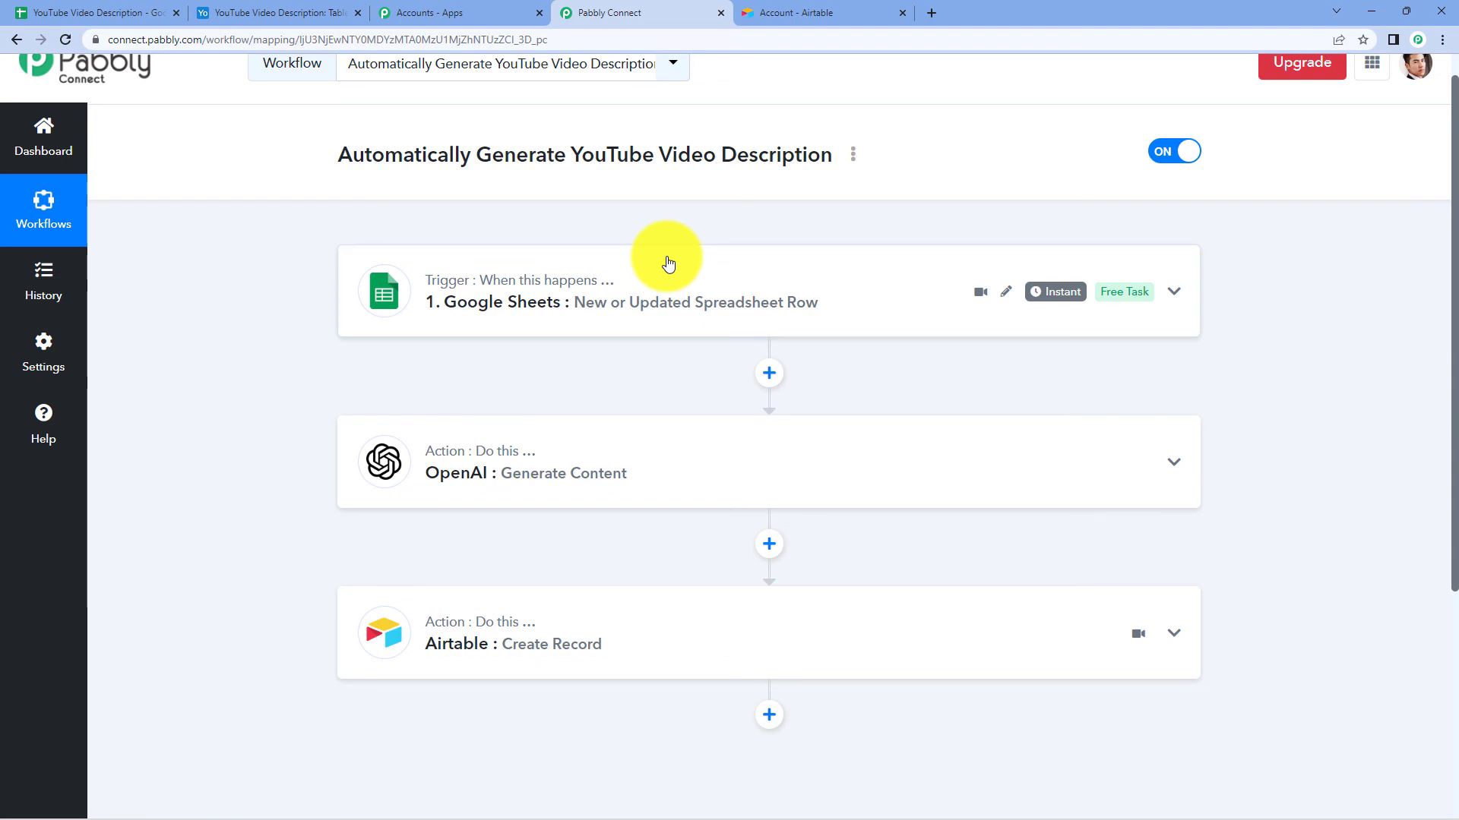
left_click(76, 12)
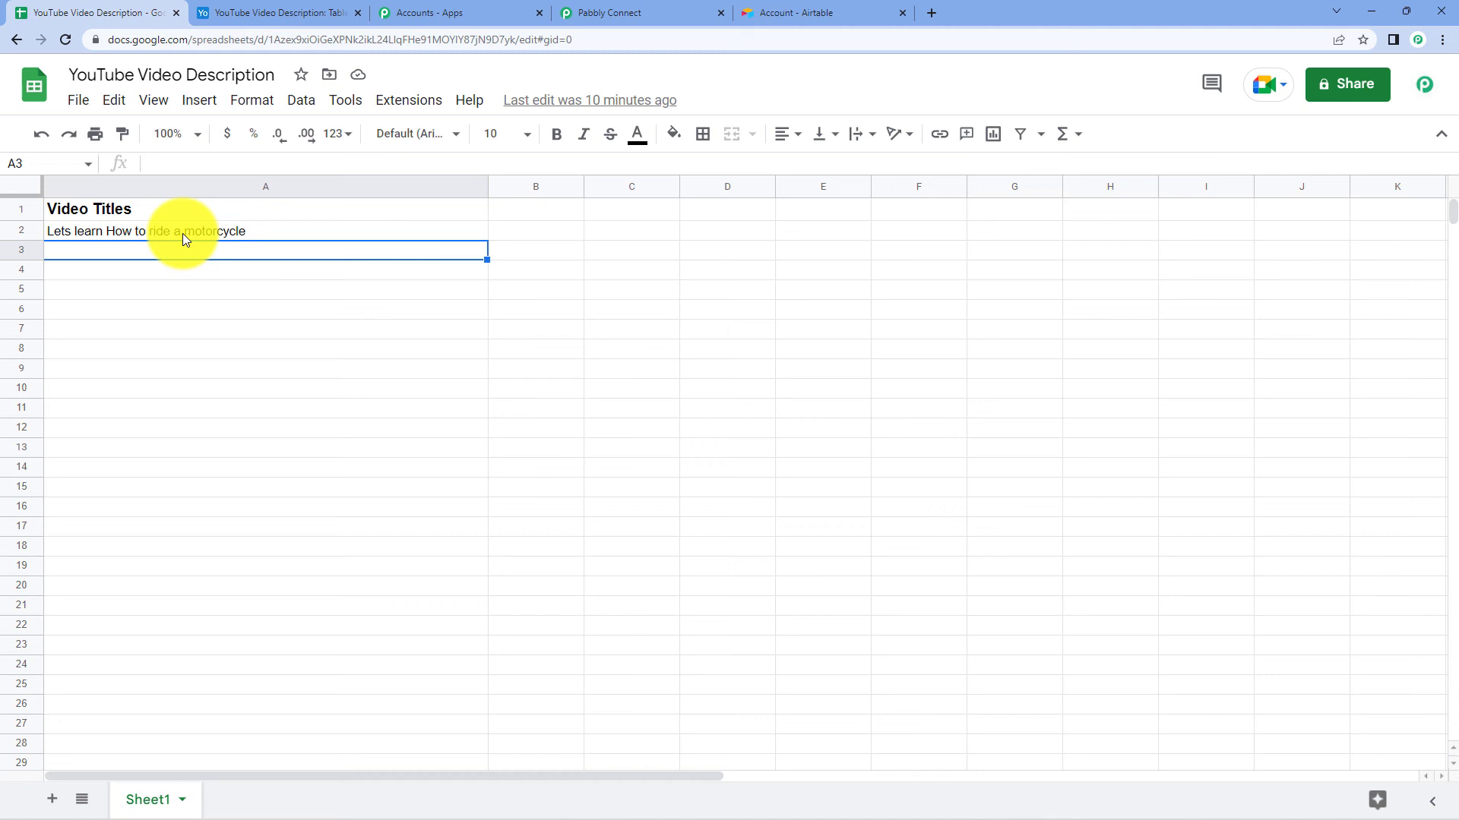
double_click(144, 251)
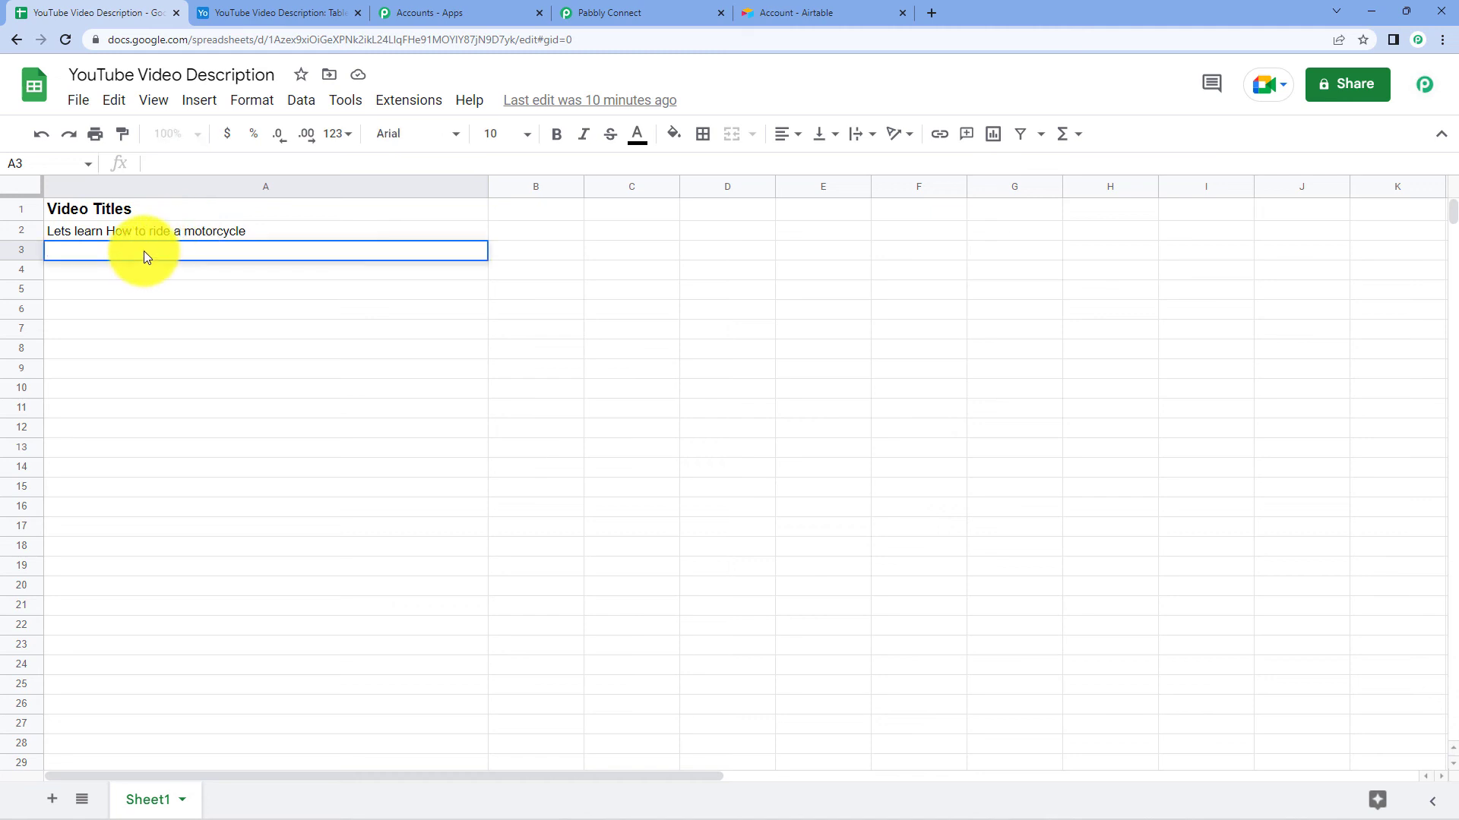
type("Lets ")
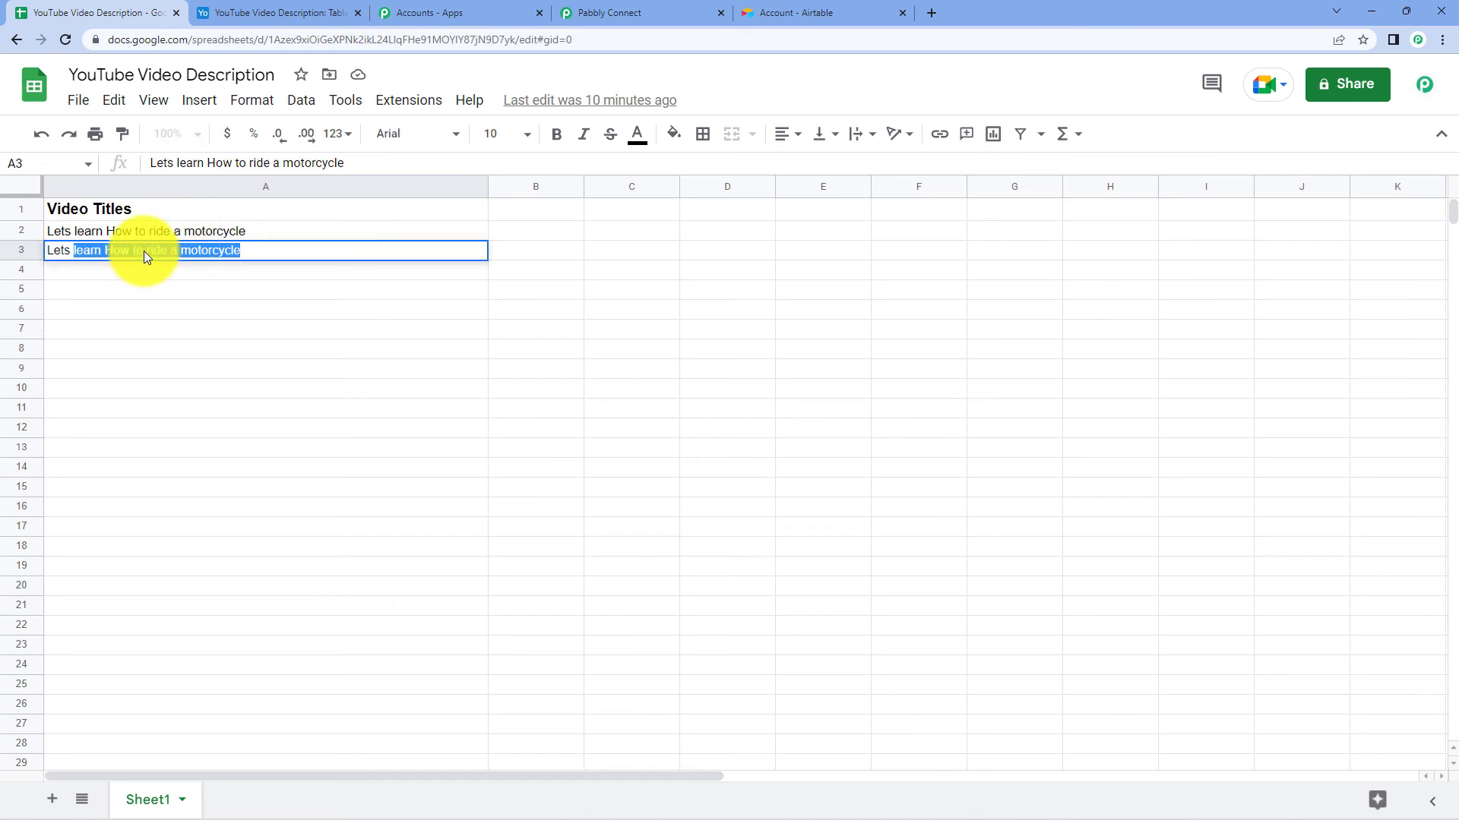
type("learn How to write a b")
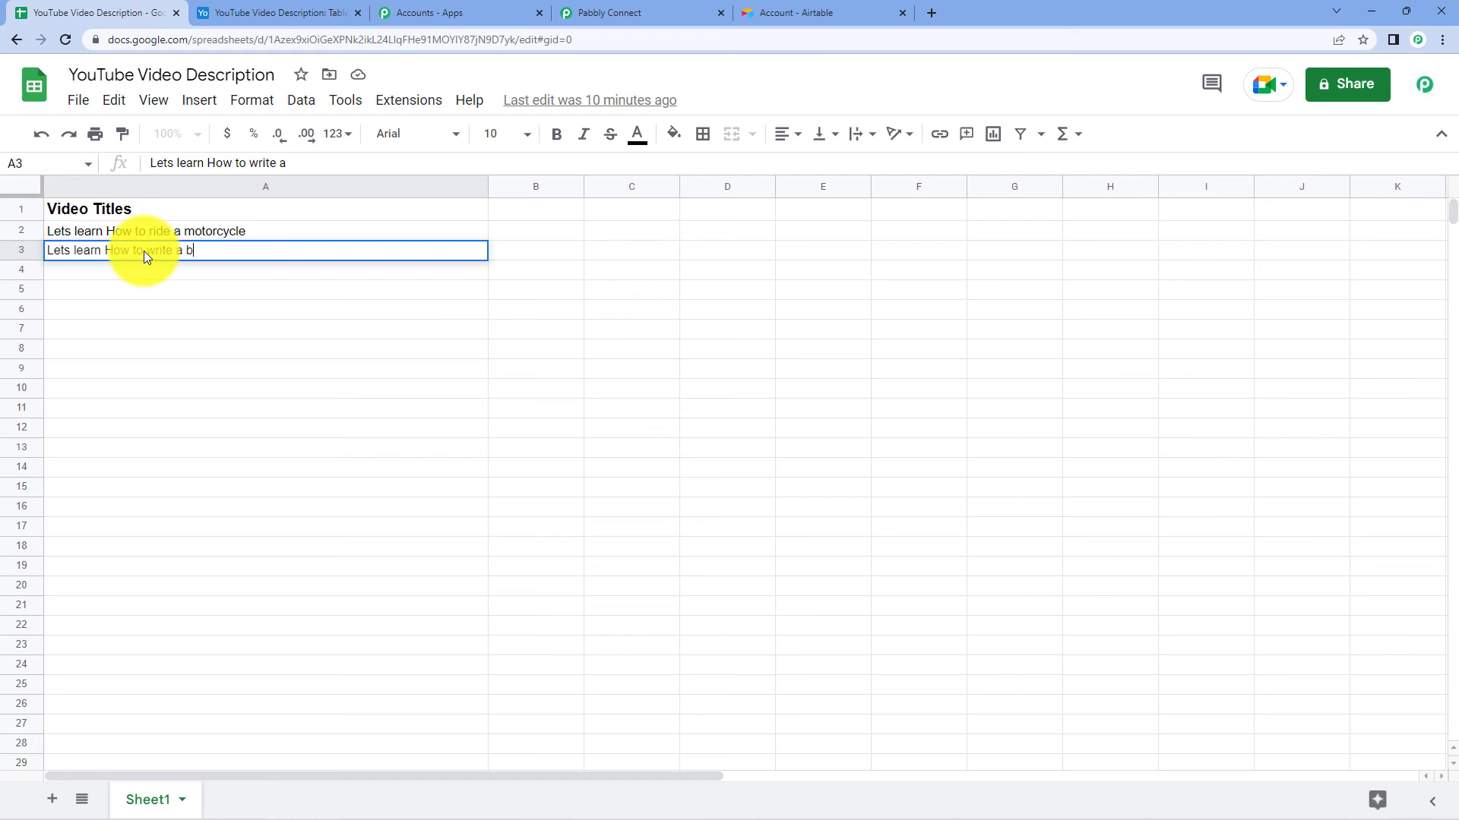
type("ookj")
key("BackSpace")
key("Return")
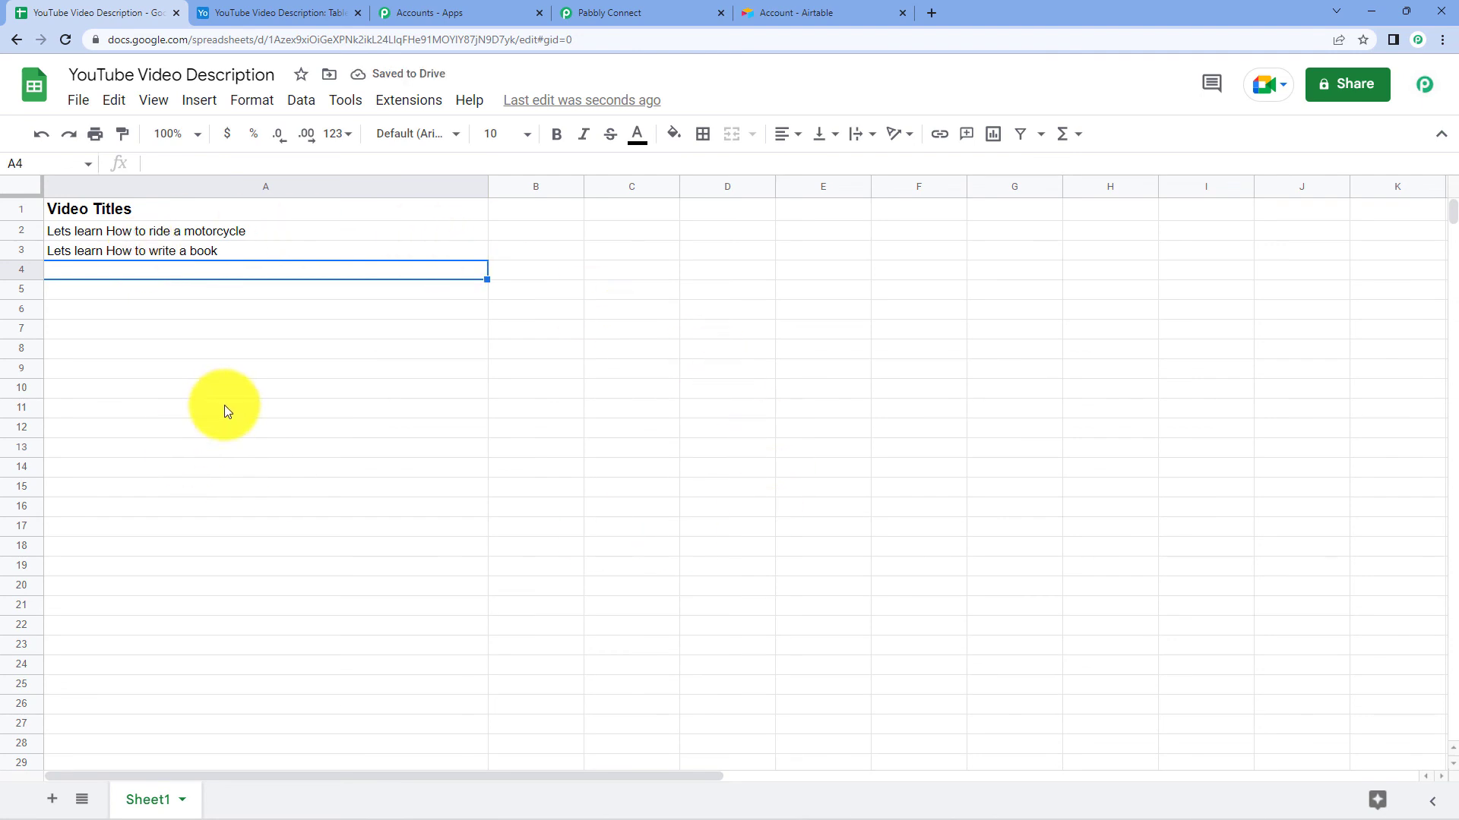
Examine the title and full description of the book-writing video's record in the Airtable base
left_click(836, 13)
left_click(251, 12)
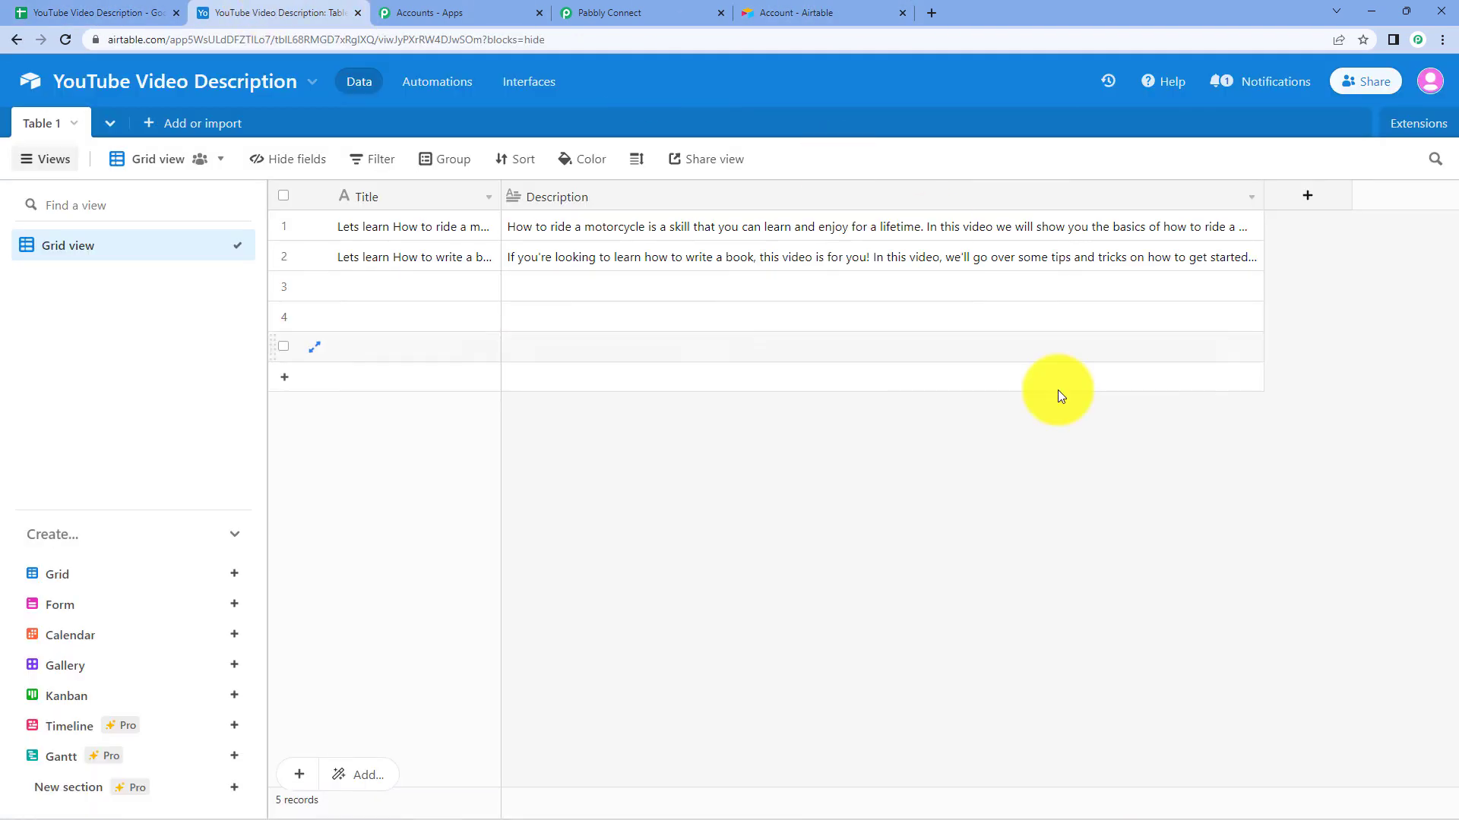
left_click(419, 266)
left_click(421, 269)
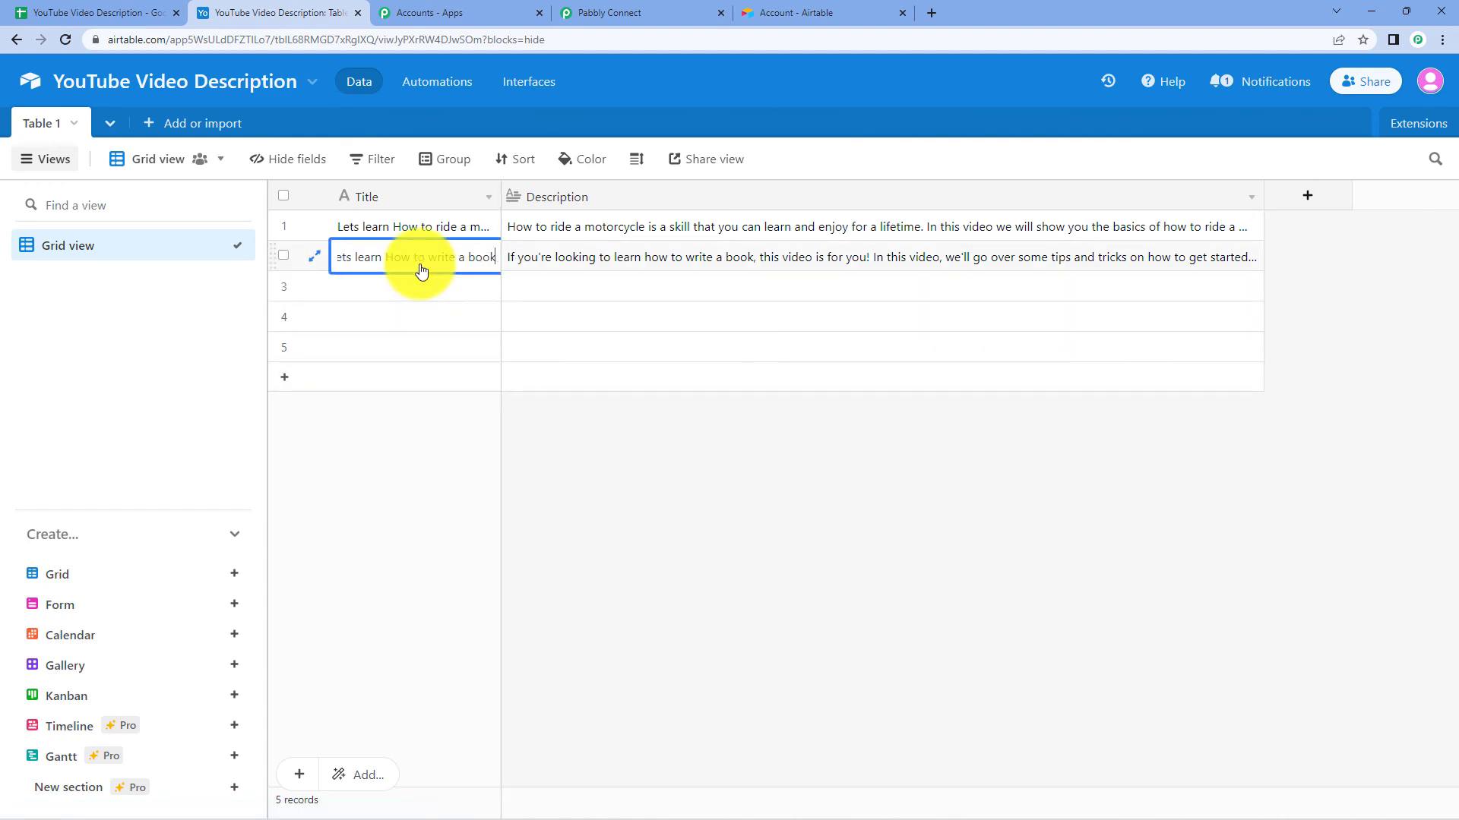
left_click(790, 509)
double_click(708, 257)
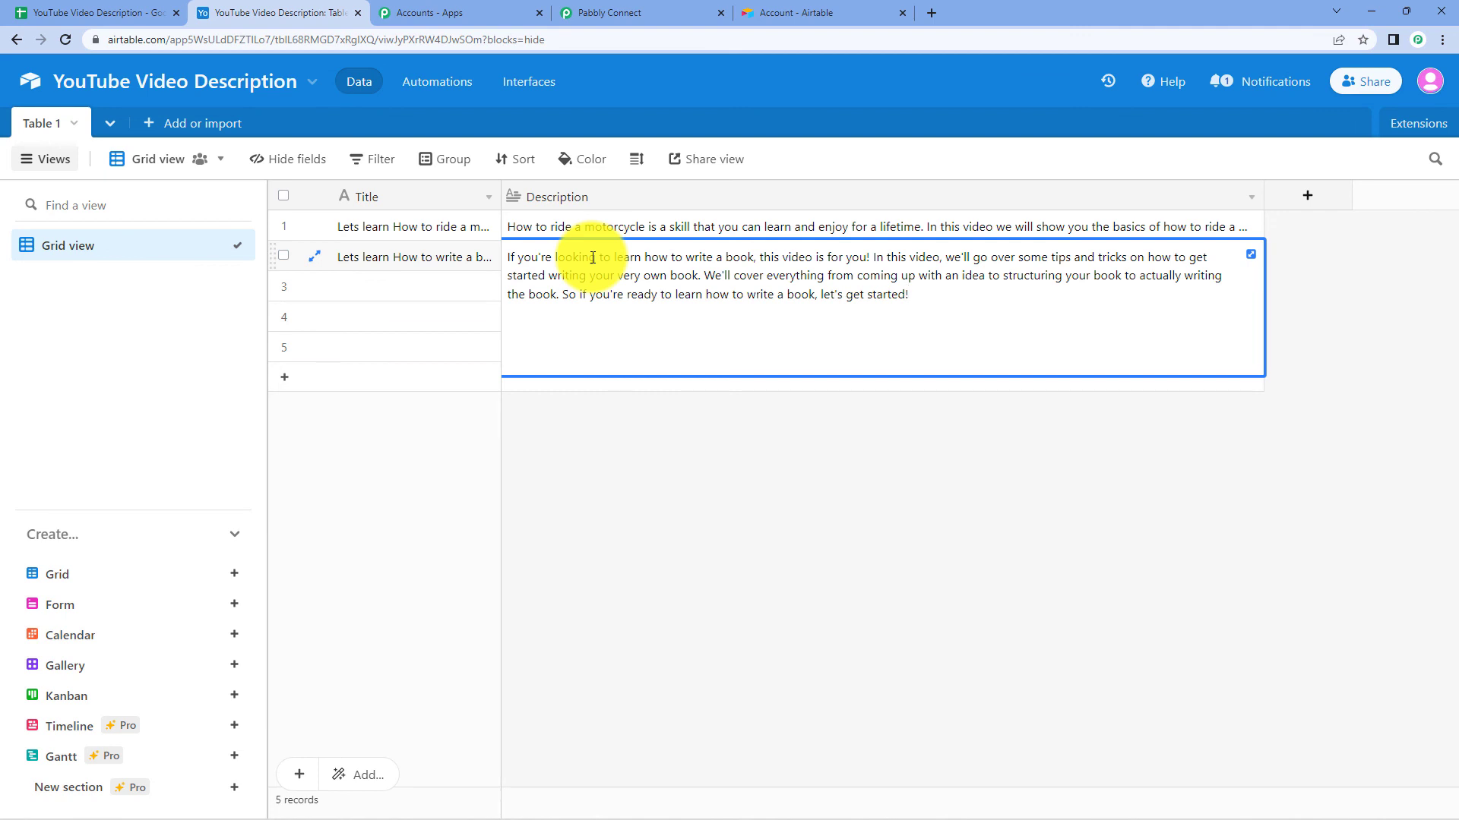
left_click(711, 617)
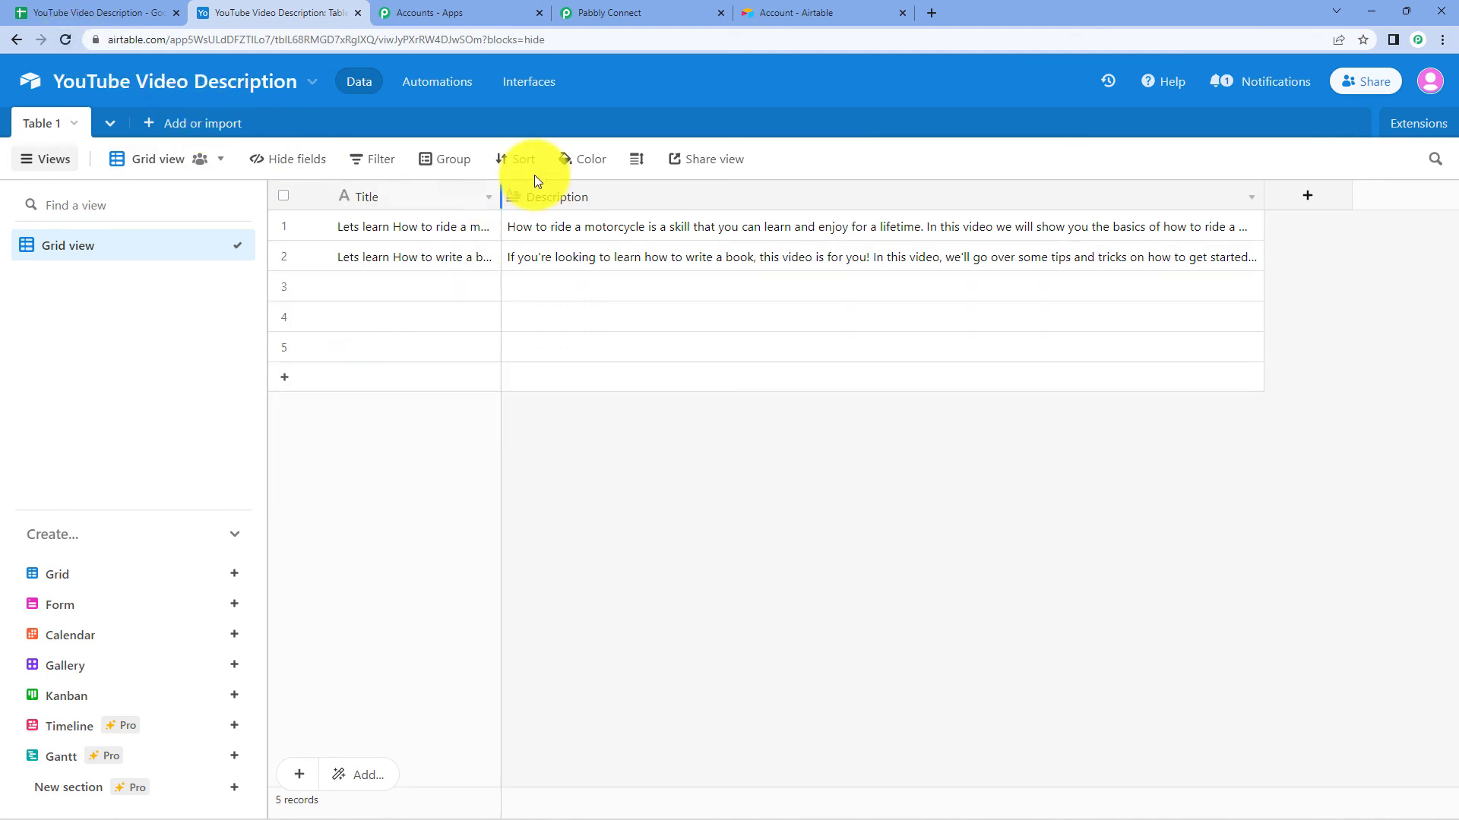
Review the complete workflow in Pabbly Connect and the video titles in the Google Sheets spreadsheet
left_click(645, 12)
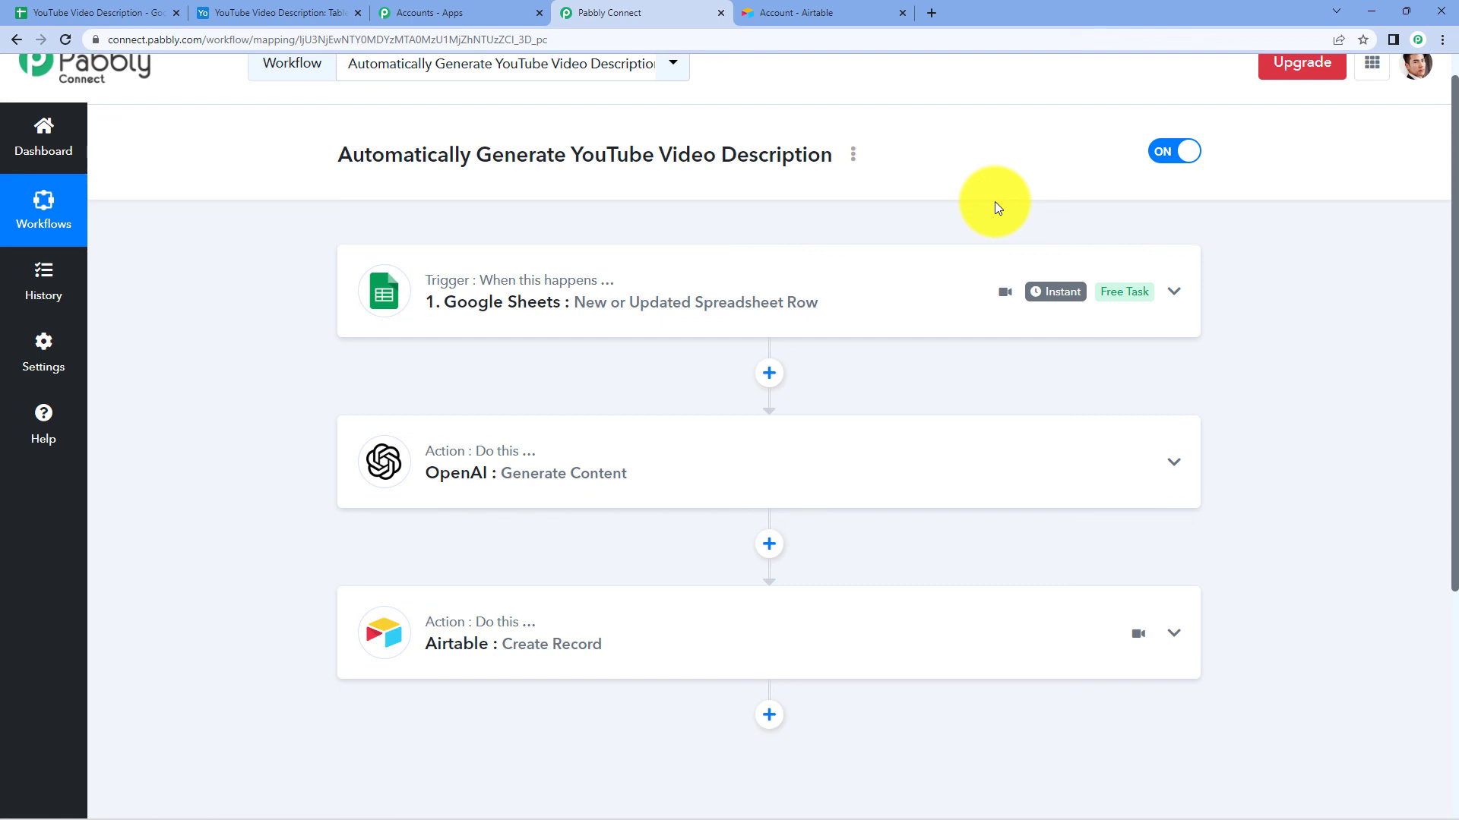
left_click(42, 13)
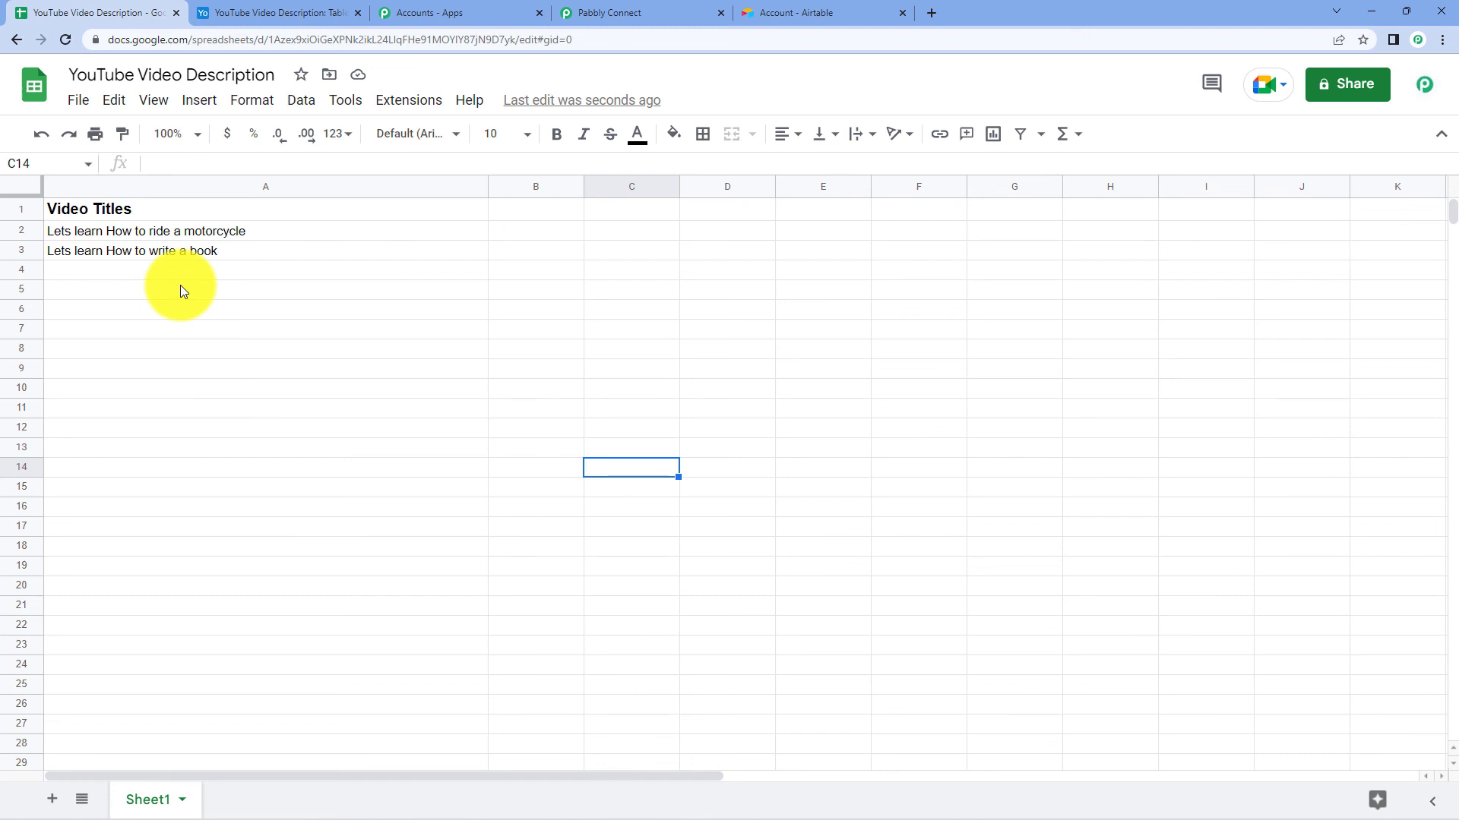
left_click(472, 9)
left_click(661, 9)
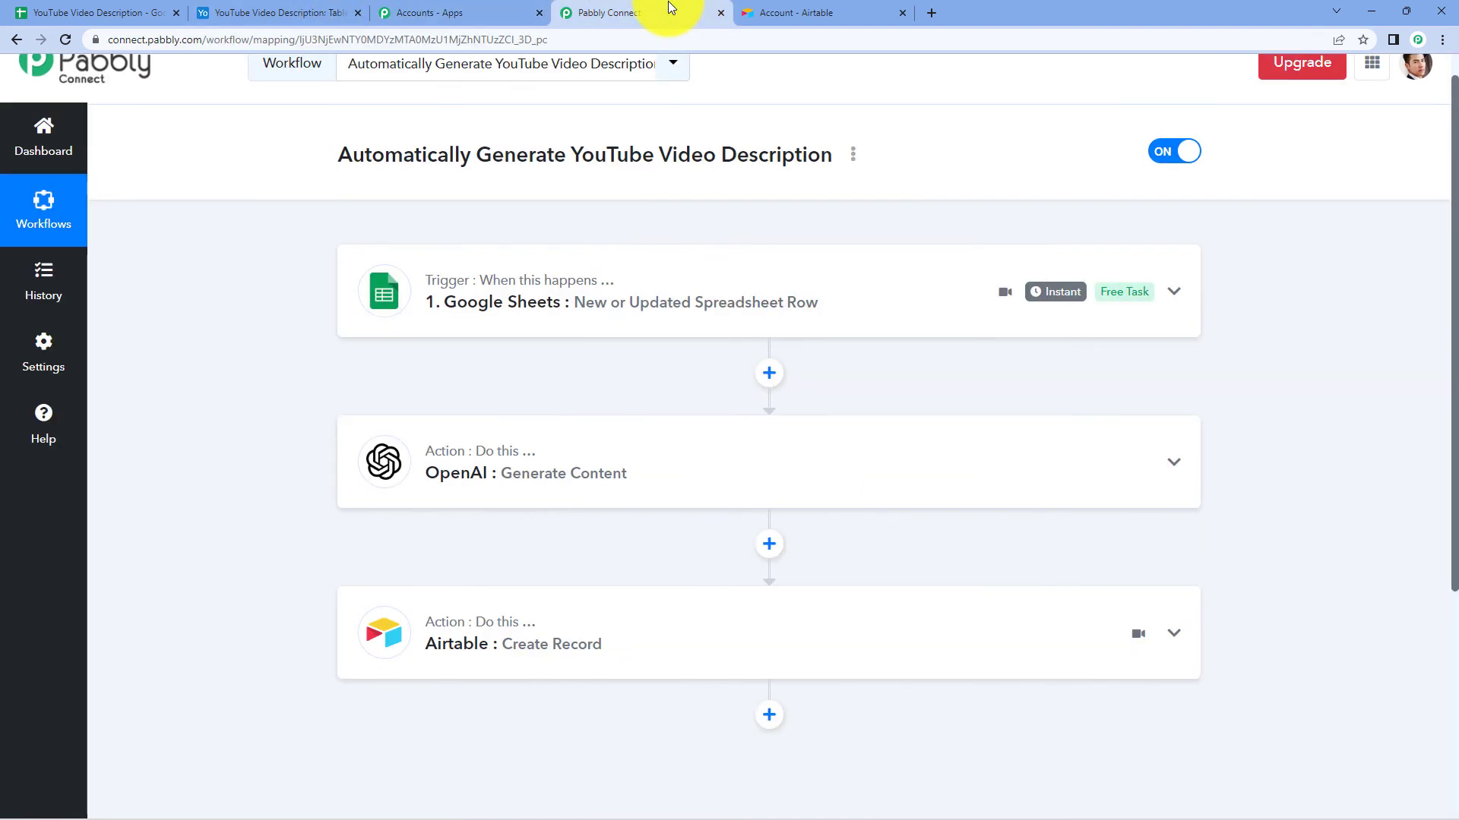